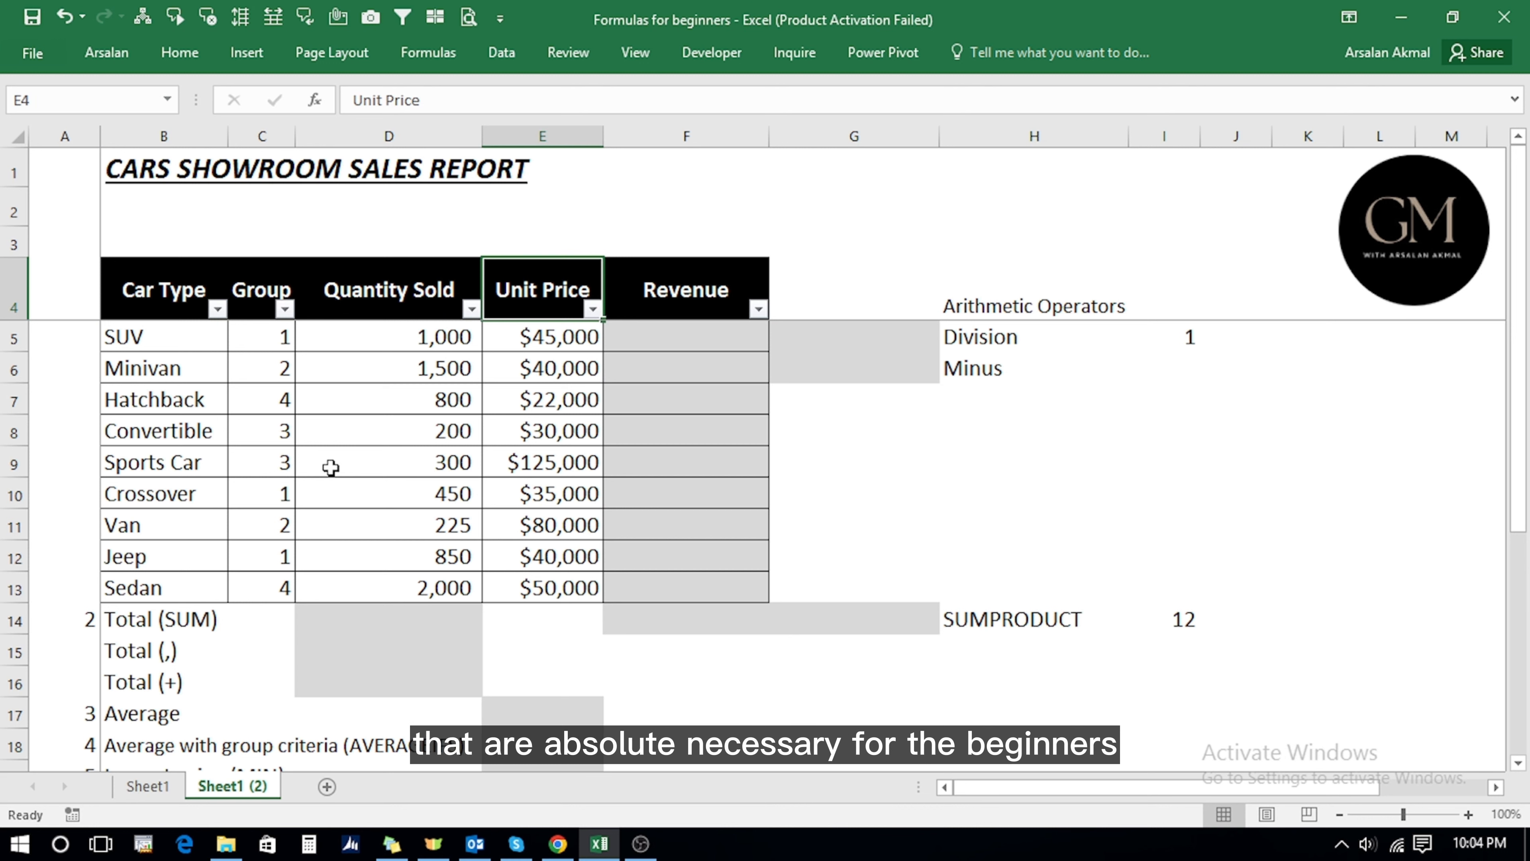
Calculate the SUV revenue in cell F5 by multiplying unit price by quantity sold with =E5*D5.
{"action": "left_click", "coordinate": [379, 423]}
{"action": "key", "text": "Up"}
{"action": "key", "text": "Up"}
{"action": "key", "text": "Up"}
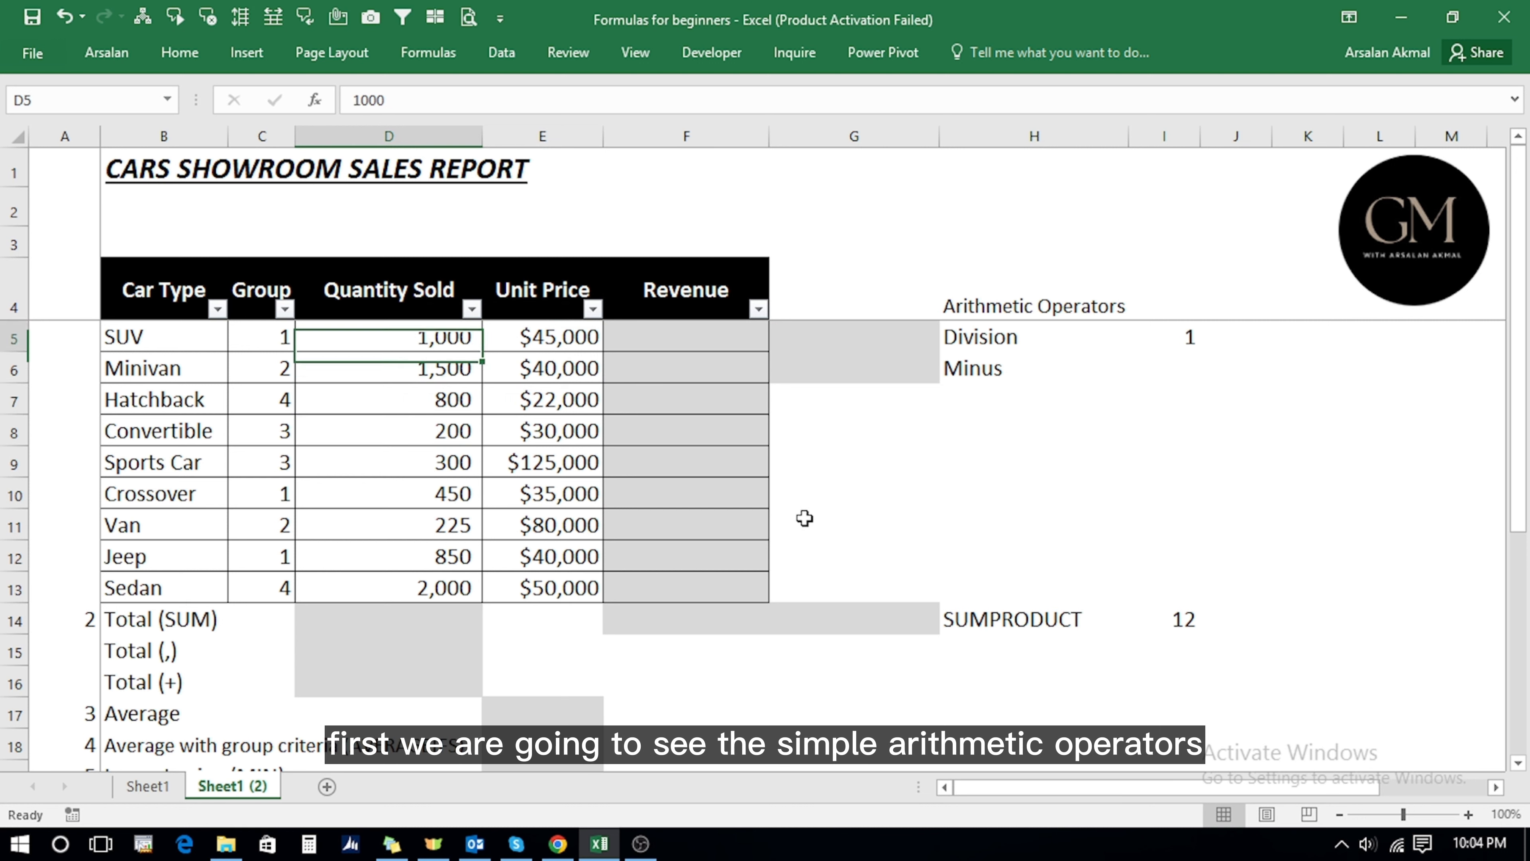
{"action": "key", "text": "Right"}
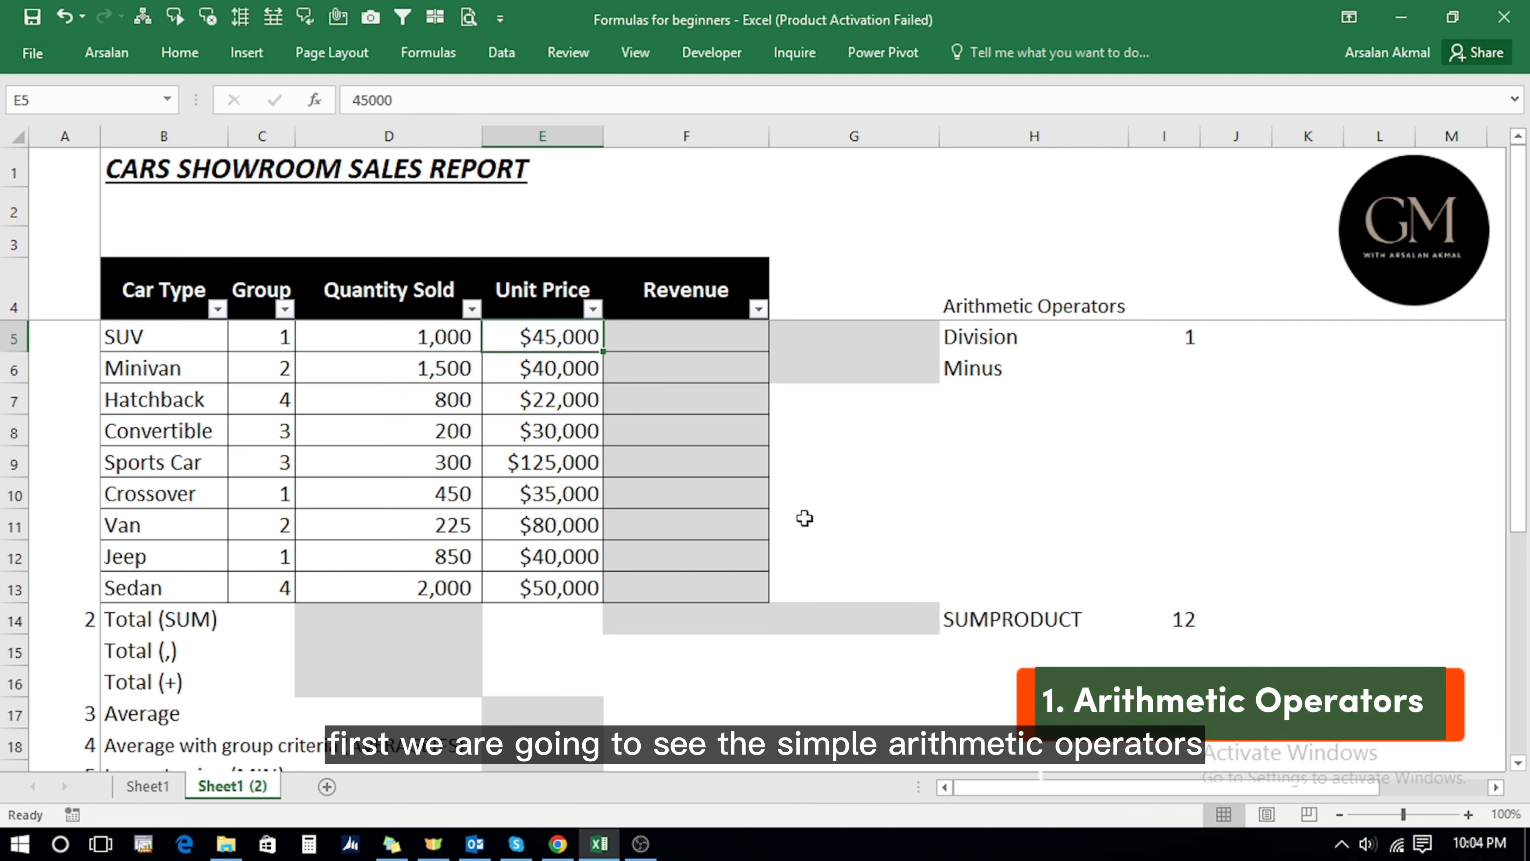
{"action": "key", "text": "Right"}
{"action": "type", "text": "="}
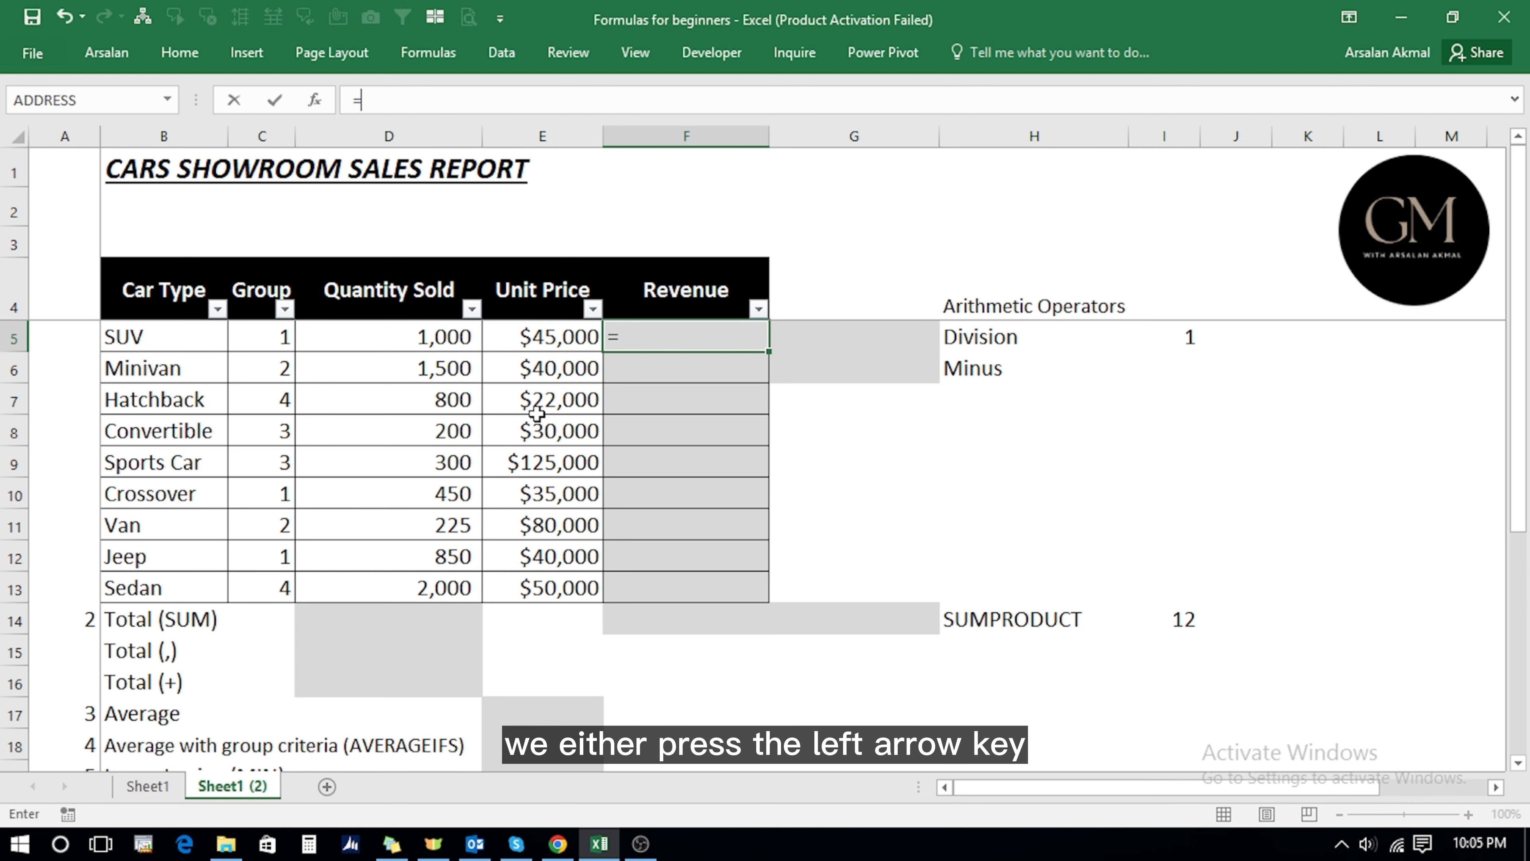
{"action": "left_click", "coordinate": [544, 339]}
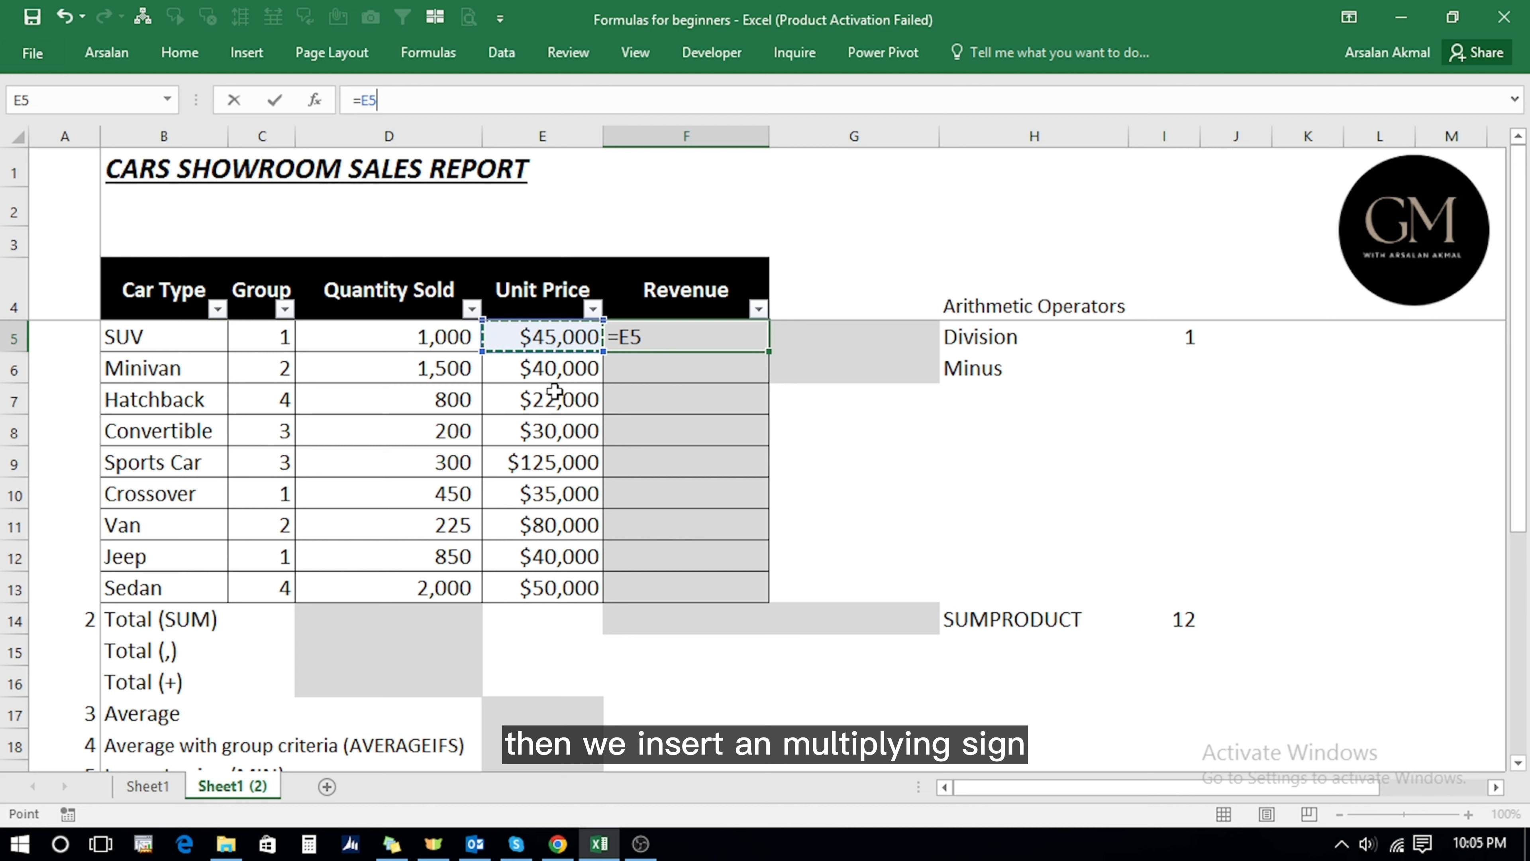
{"action": "type", "text": "*"}
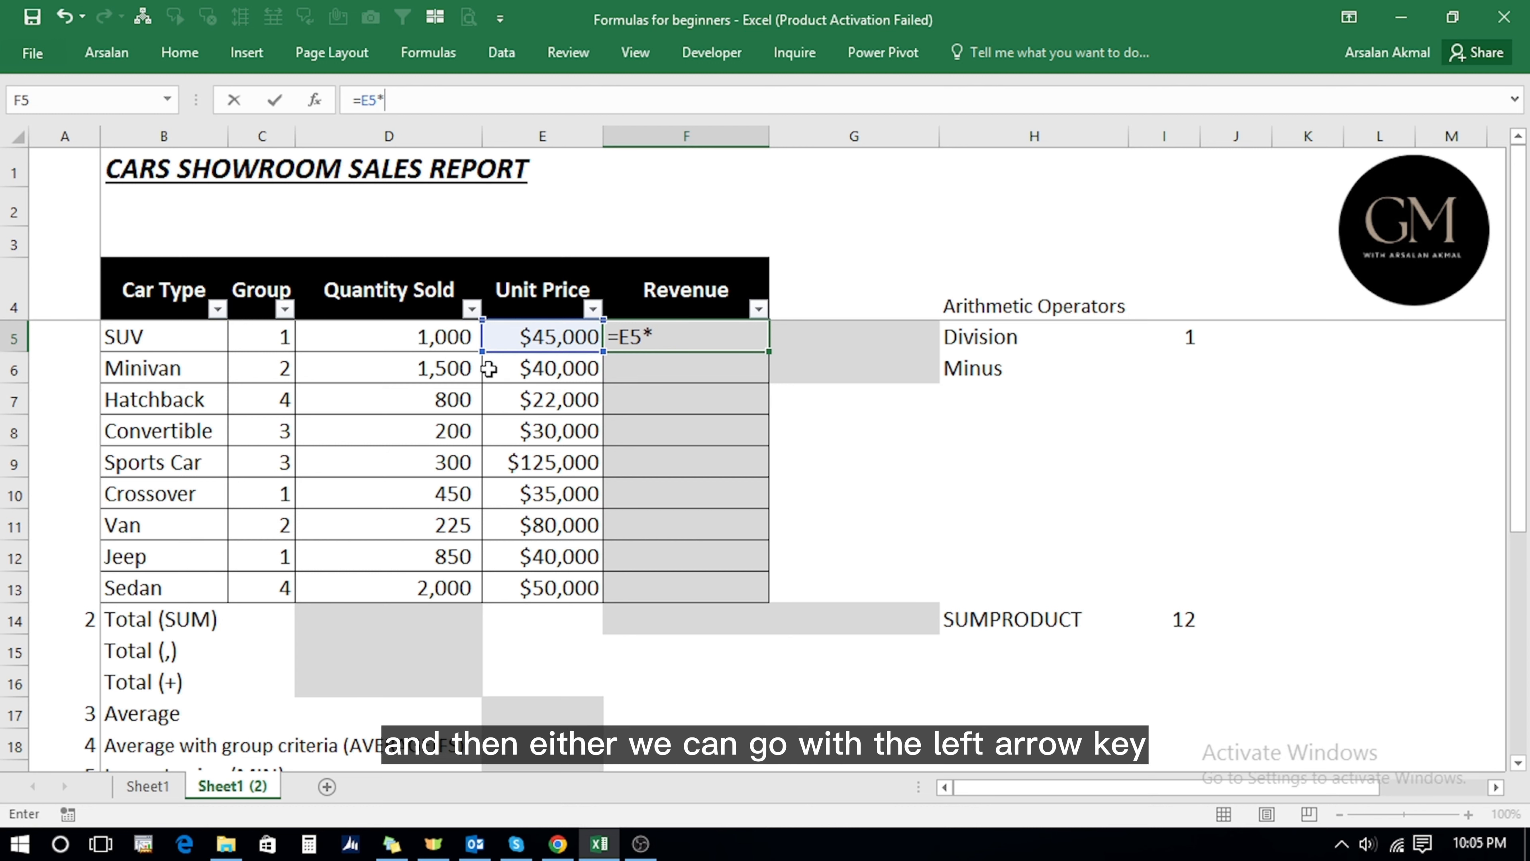
{"action": "left_click", "coordinate": [421, 336]}
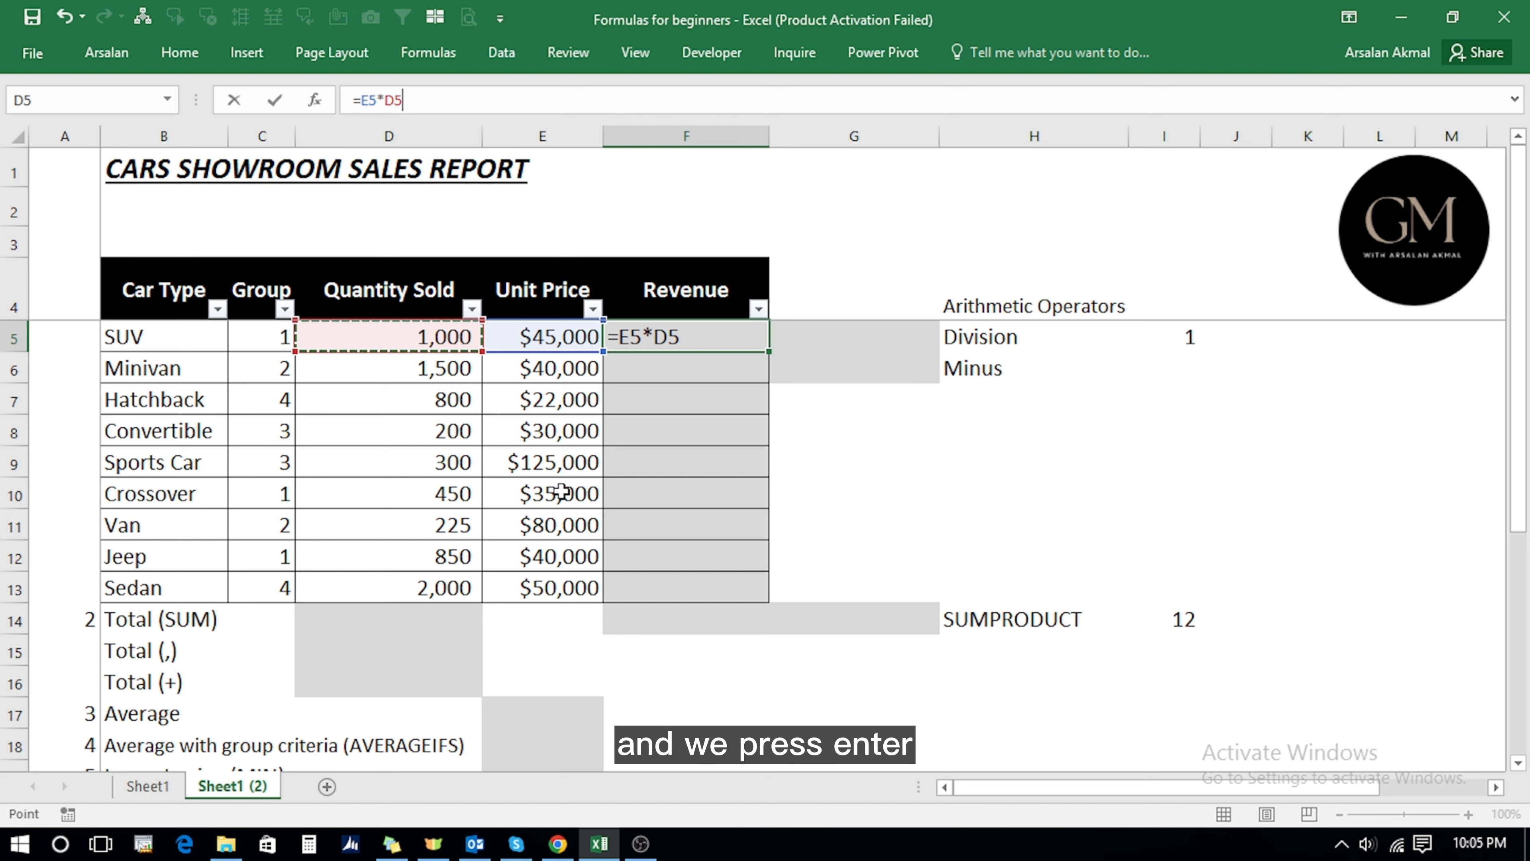
{"action": "key", "text": "Return"}
{"action": "key", "text": "Up"}
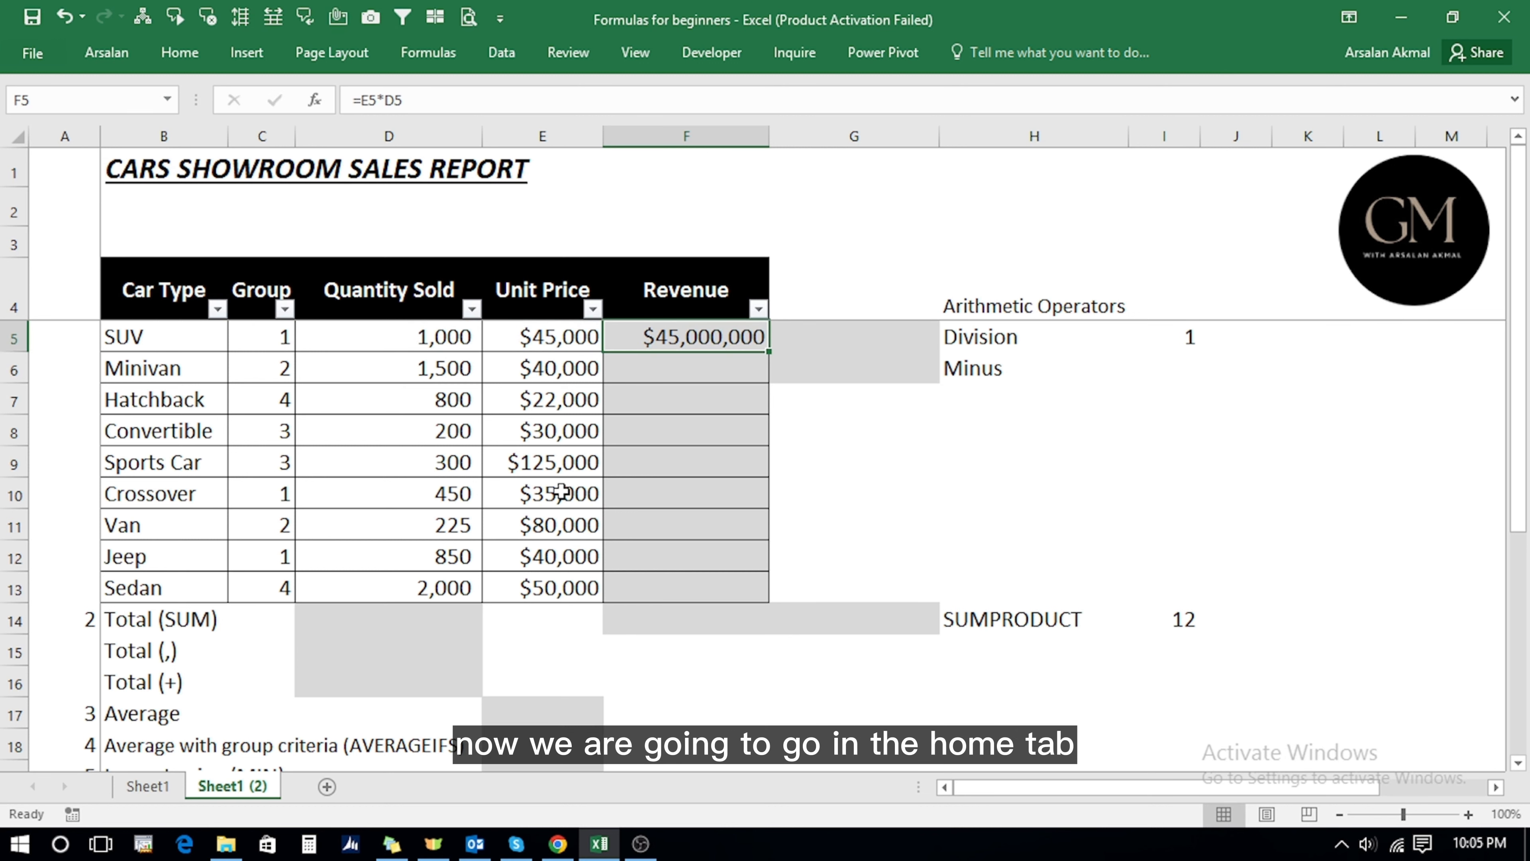
Copy the SUV revenue formula into the remaining Revenue cells F6:F13 and check the copied formula in F9.
{"action": "left_click", "coordinate": [176, 57]}
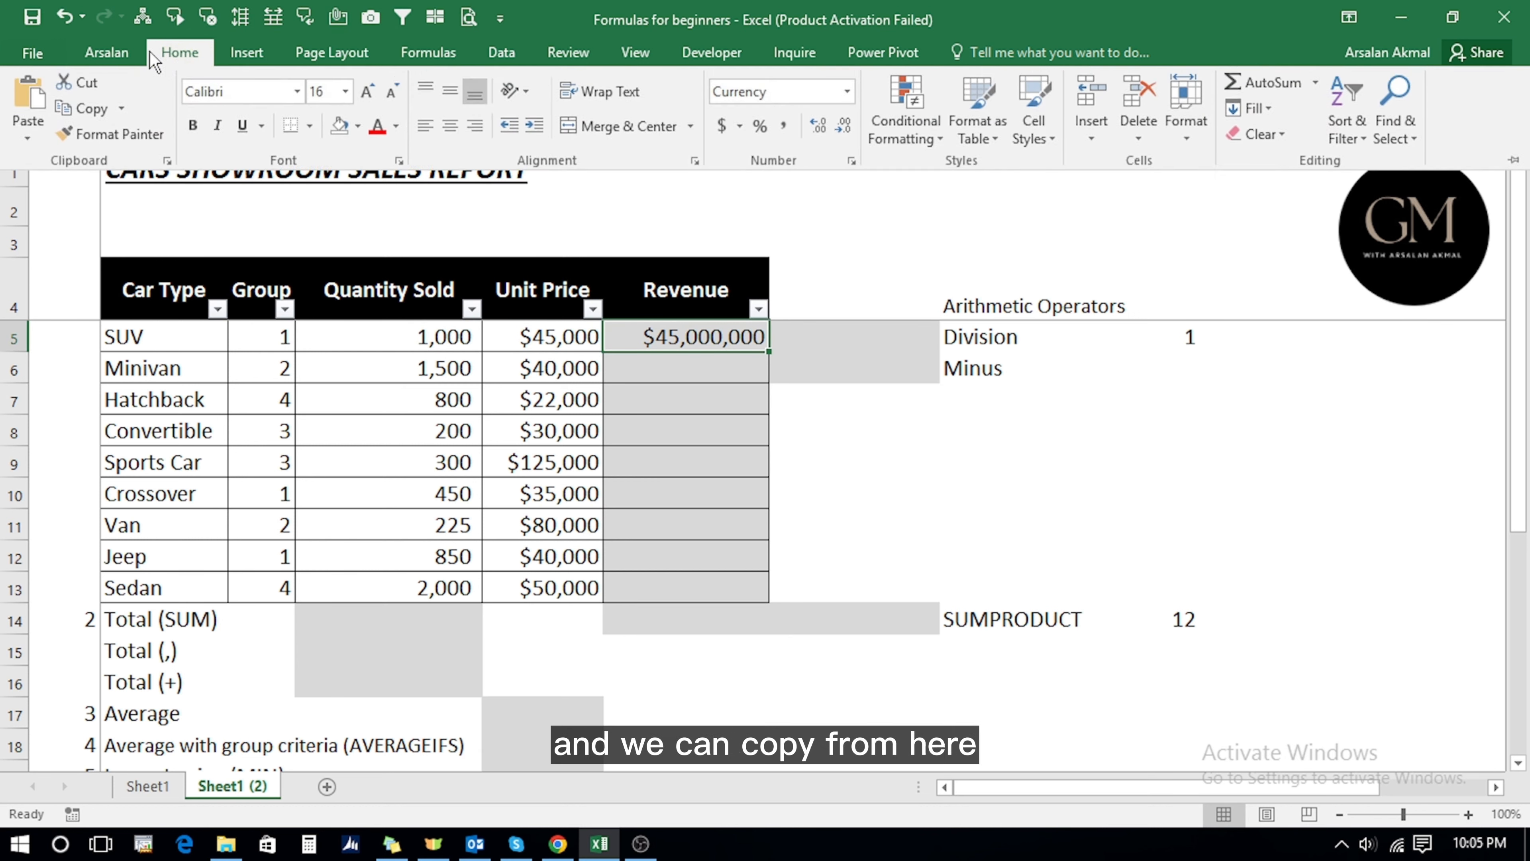
{"action": "left_click", "coordinate": [83, 112]}
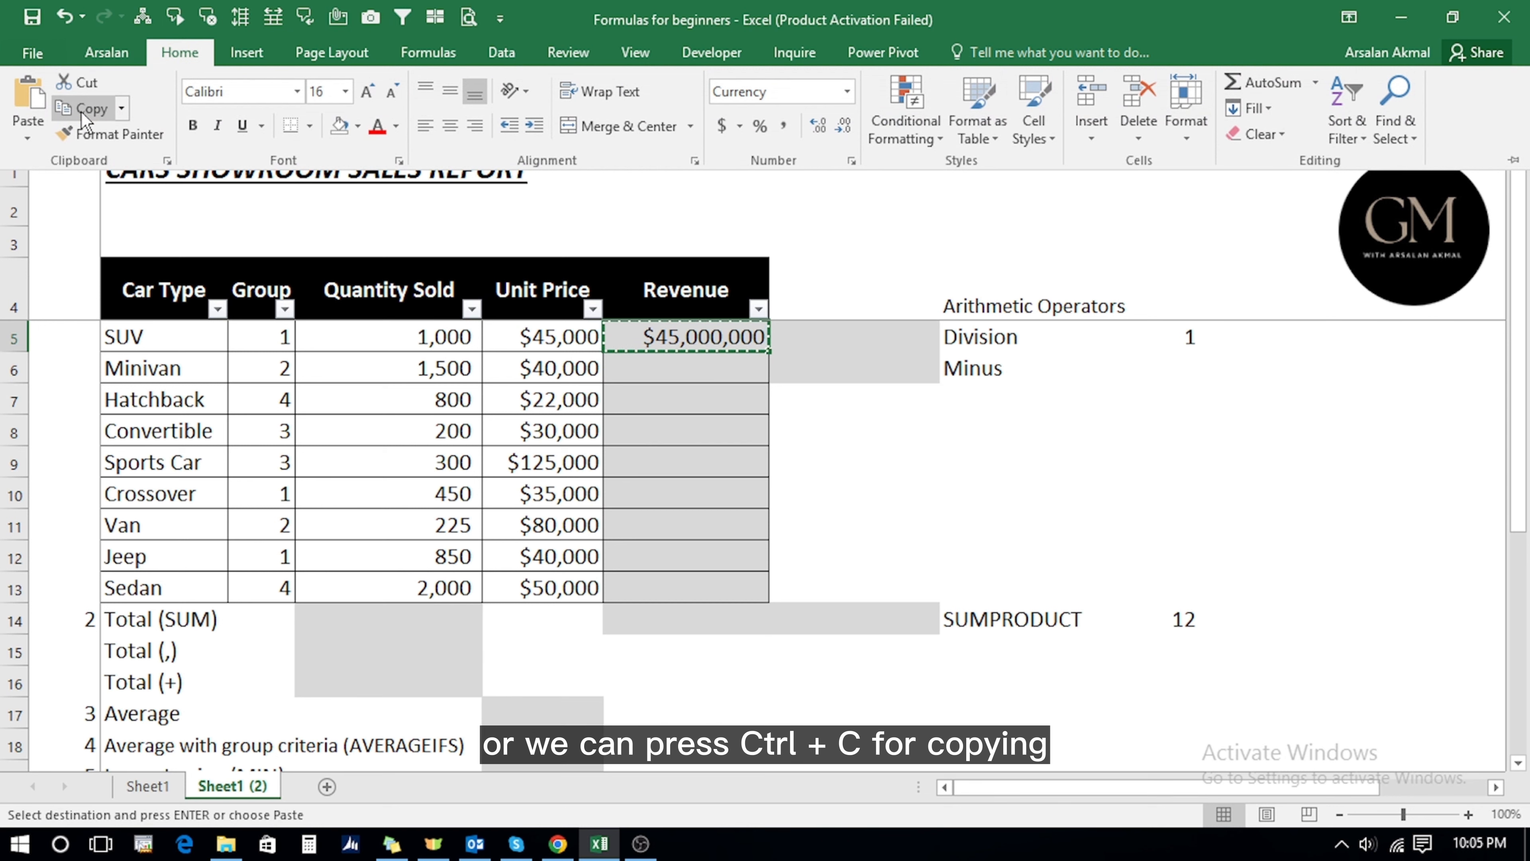
{"action": "left_click", "coordinate": [657, 368]}
{"action": "left_click", "coordinate": [657, 368]}
{"action": "key", "text": "shift+Down"}
{"action": "key", "text": "shift+Down"}
{"action": "key", "text": "shift+Down"}
{"action": "key", "text": "shift+Down"}
{"action": "key", "text": "shift+Down"}
{"action": "key", "text": "shift+Down"}
{"action": "key", "text": "shift+Down"}
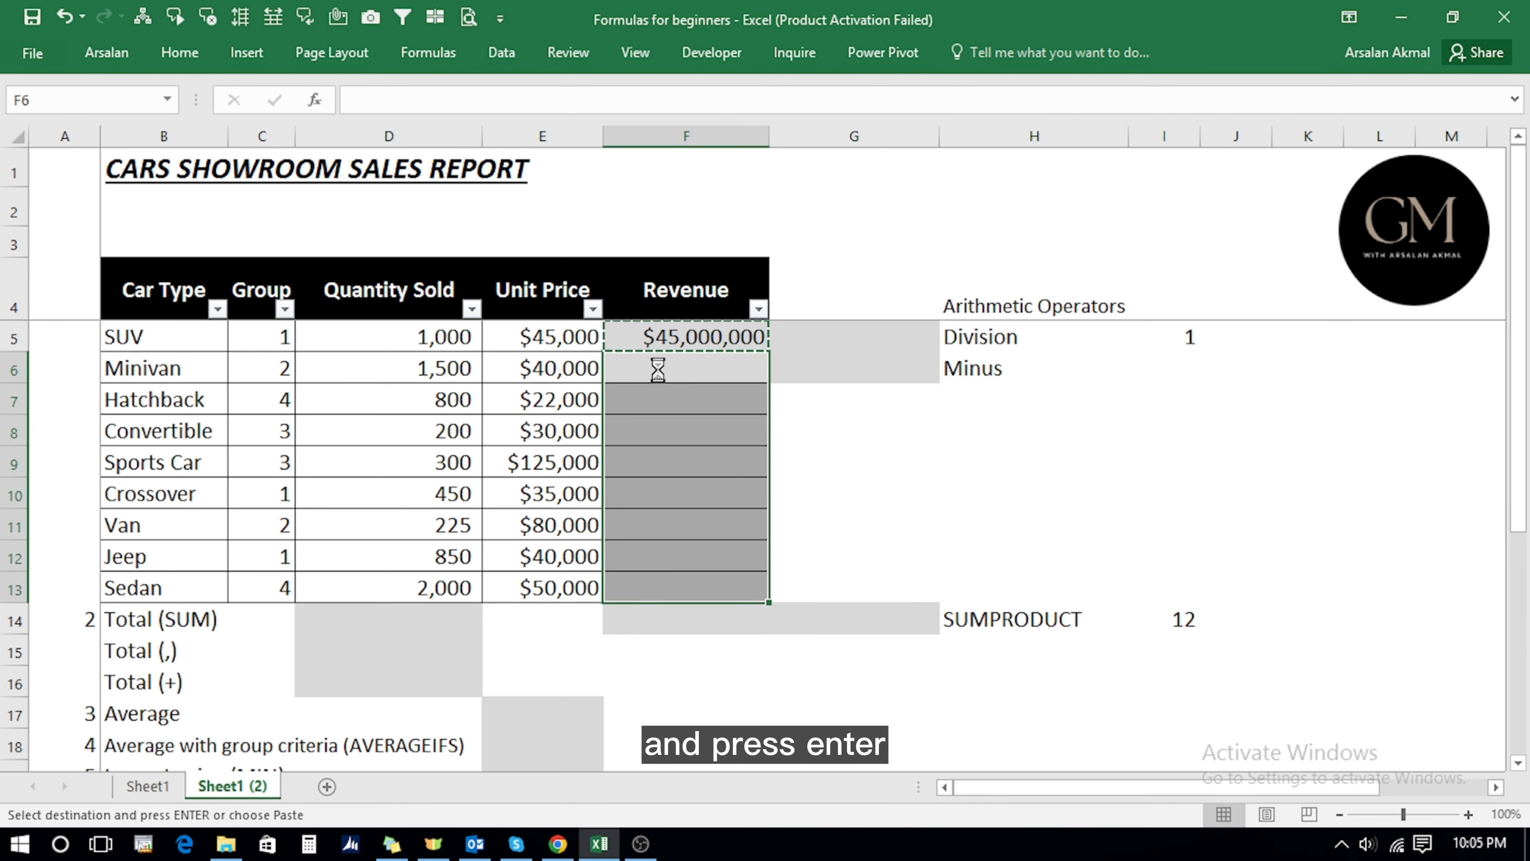
{"action": "key", "text": "Return"}
{"action": "key", "text": "Down"}
{"action": "key", "text": "Down"}
{"action": "key", "text": "Down"}
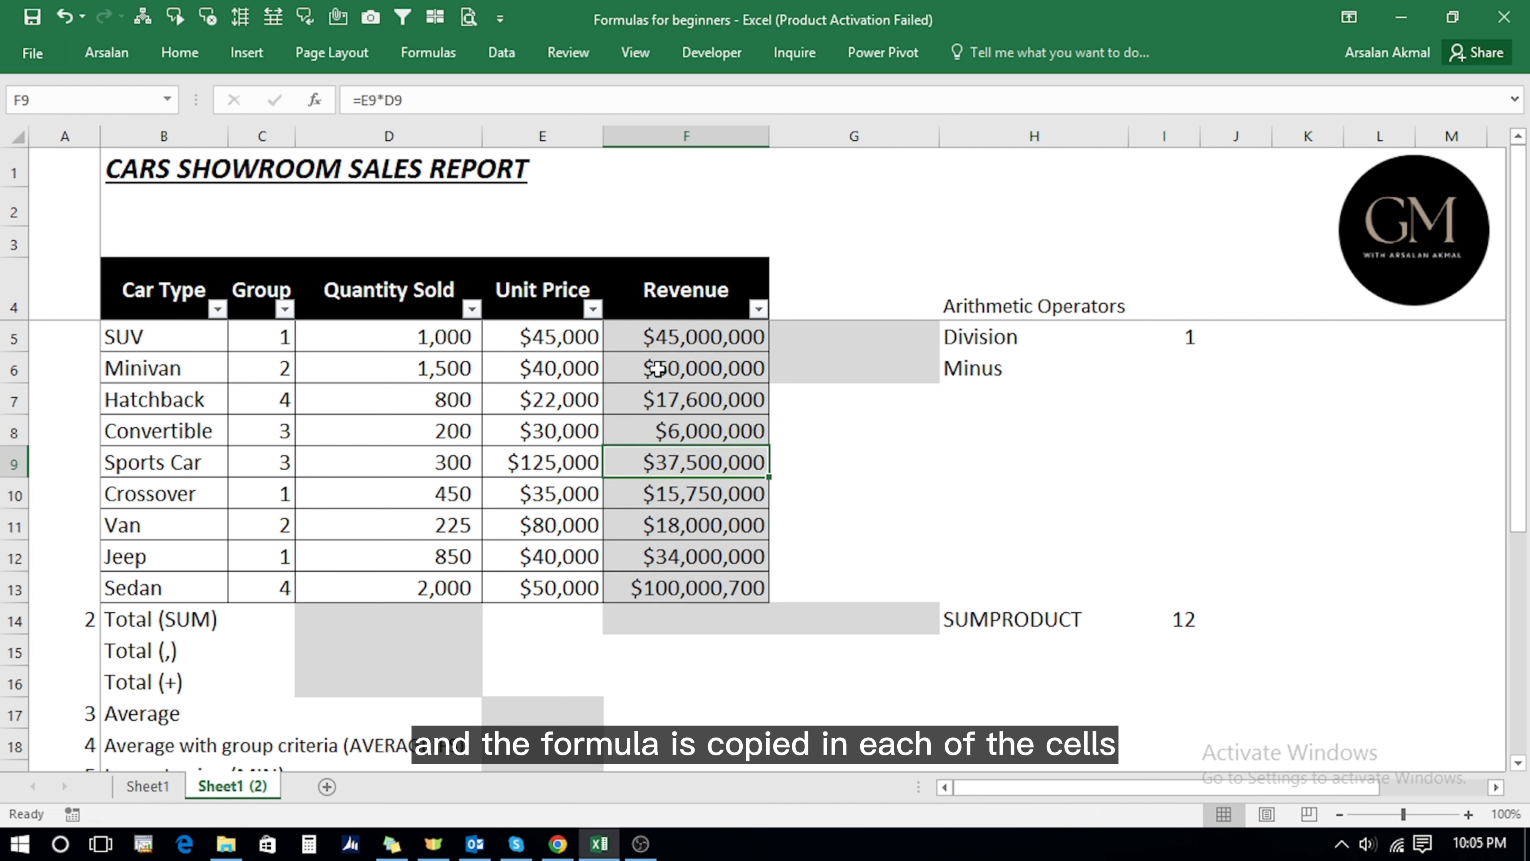
{"action": "key", "text": "F2"}
{"action": "key", "text": "Escape"}
Calculate the SUV unit price in cell G5 by dividing revenue by quantity sold with =F5/D5.
{"action": "key", "text": "Up"}
{"action": "key", "text": "Up"}
{"action": "key", "text": "Up"}
{"action": "key", "text": "Up"}
{"action": "key", "text": "Right"}
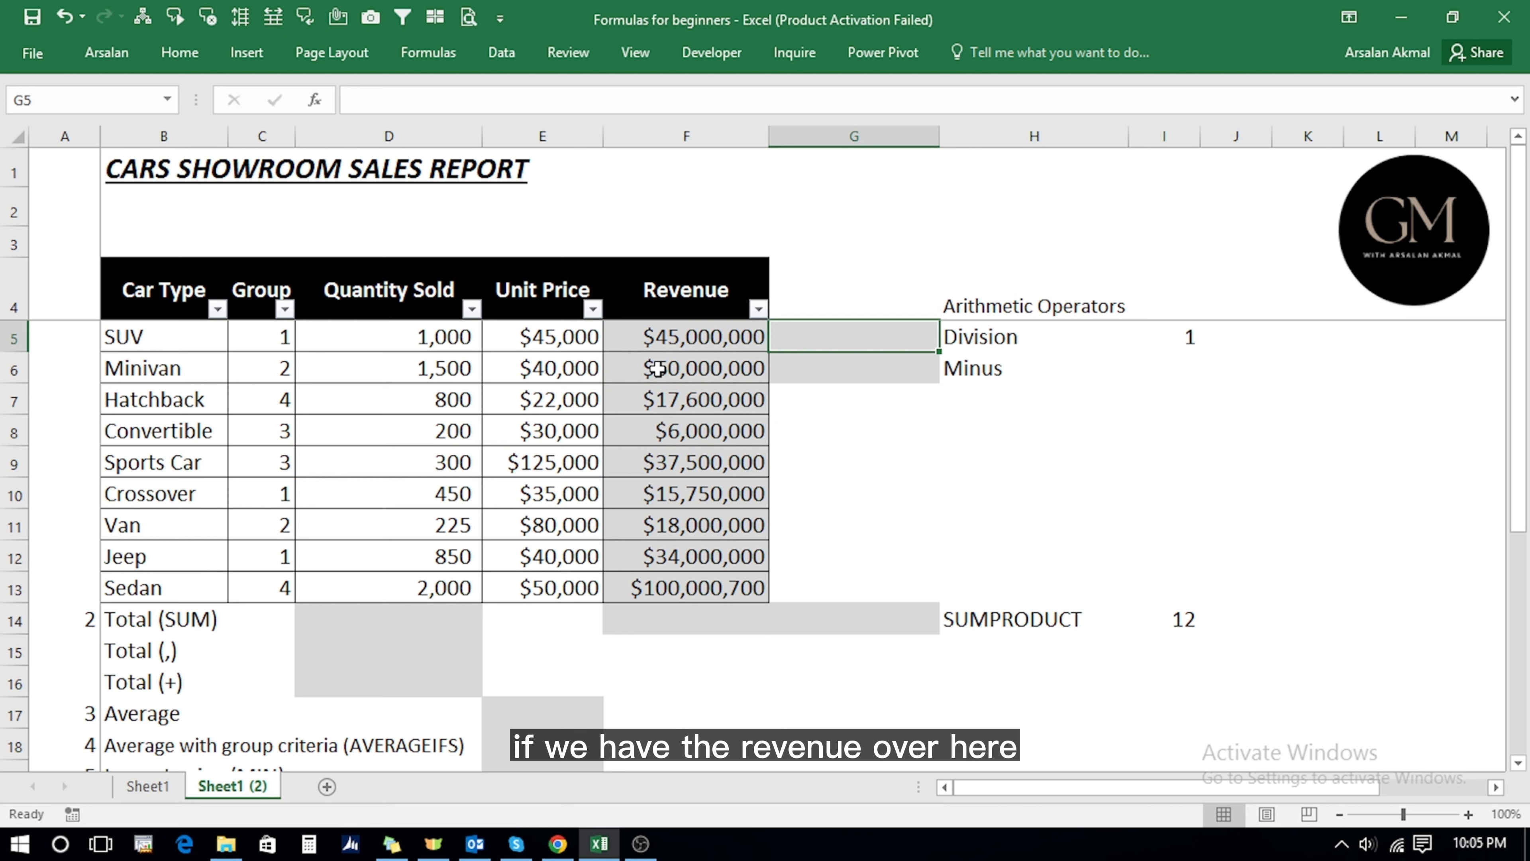
{"action": "left_click", "coordinate": [659, 337]}
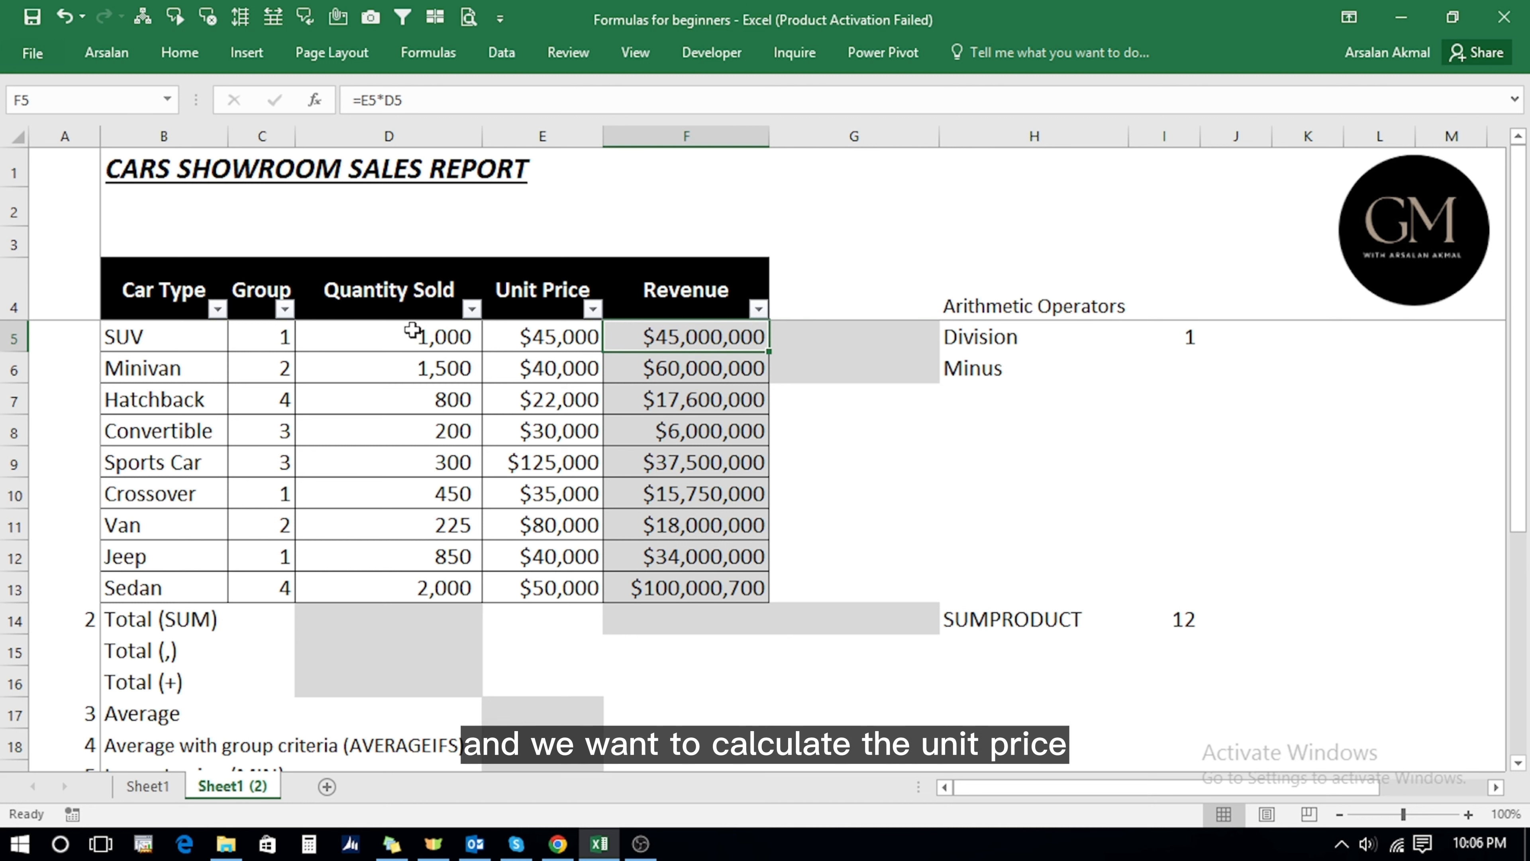
{"action": "left_click", "coordinate": [802, 338]}
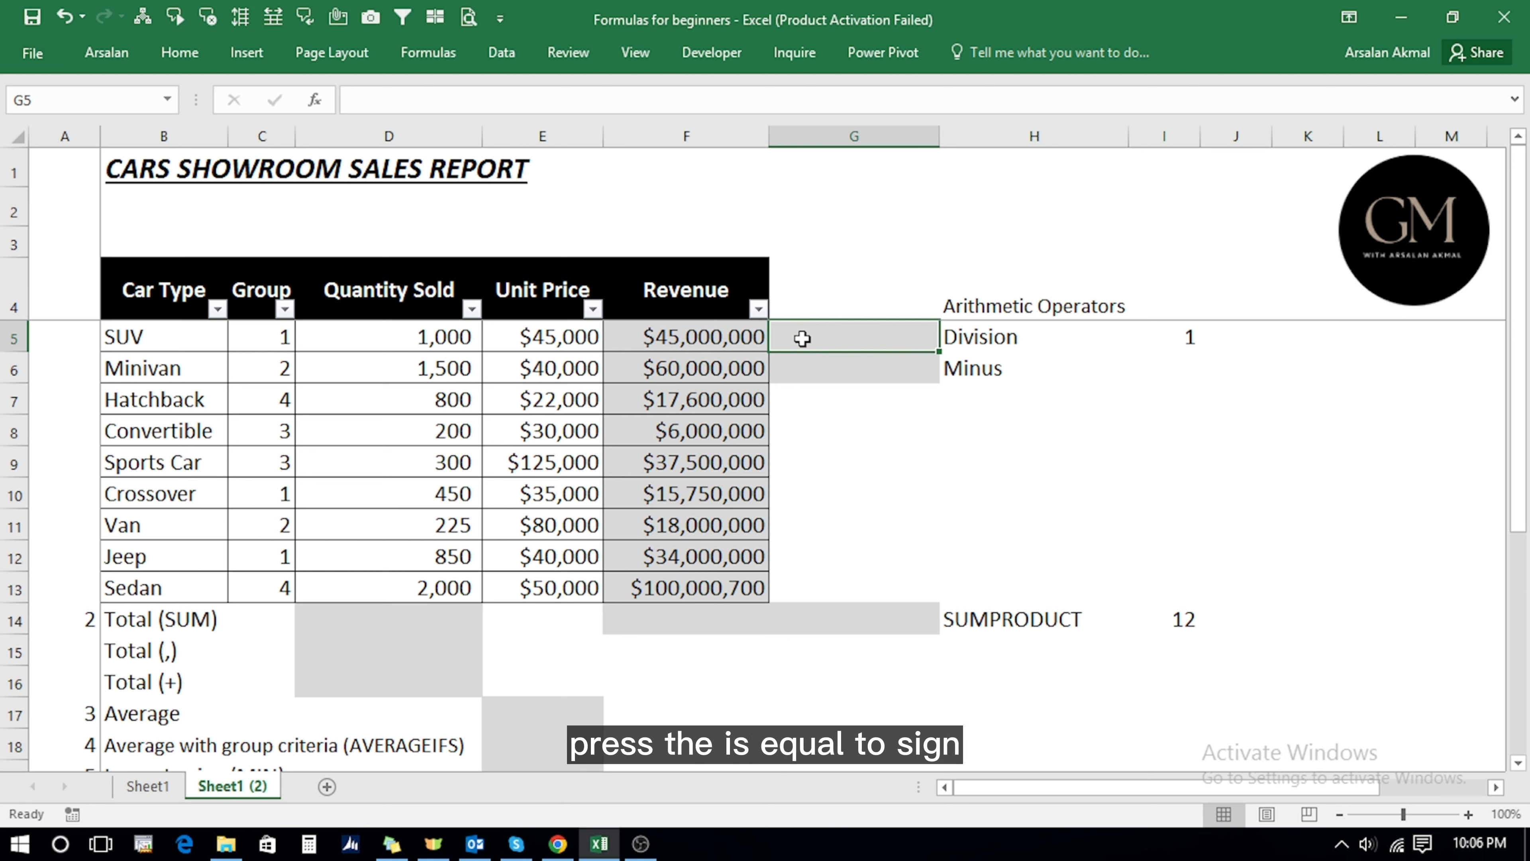
{"action": "type", "text": "="}
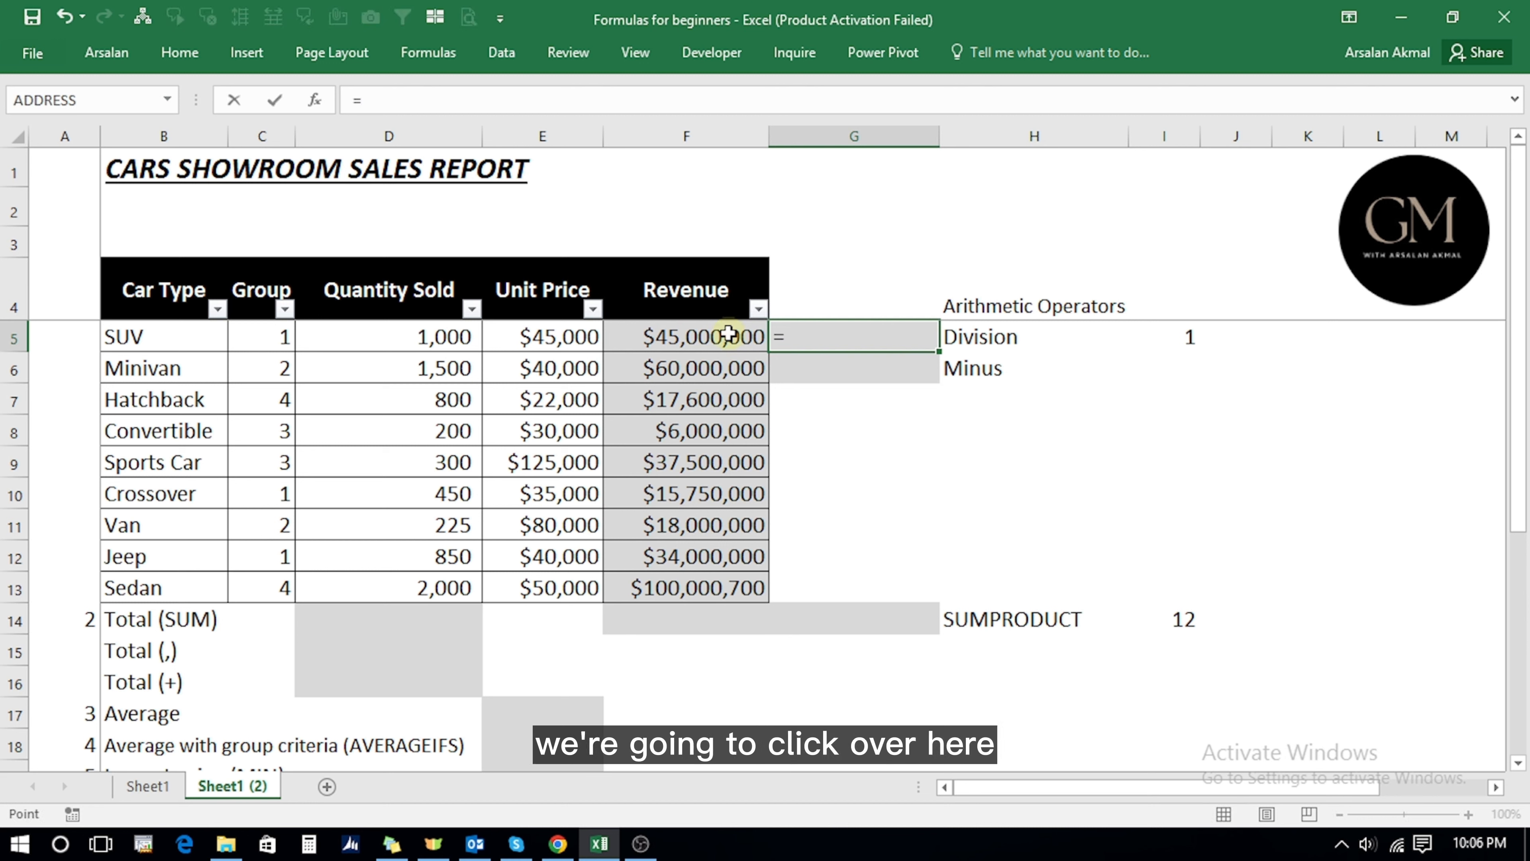
{"action": "left_click", "coordinate": [728, 333]}
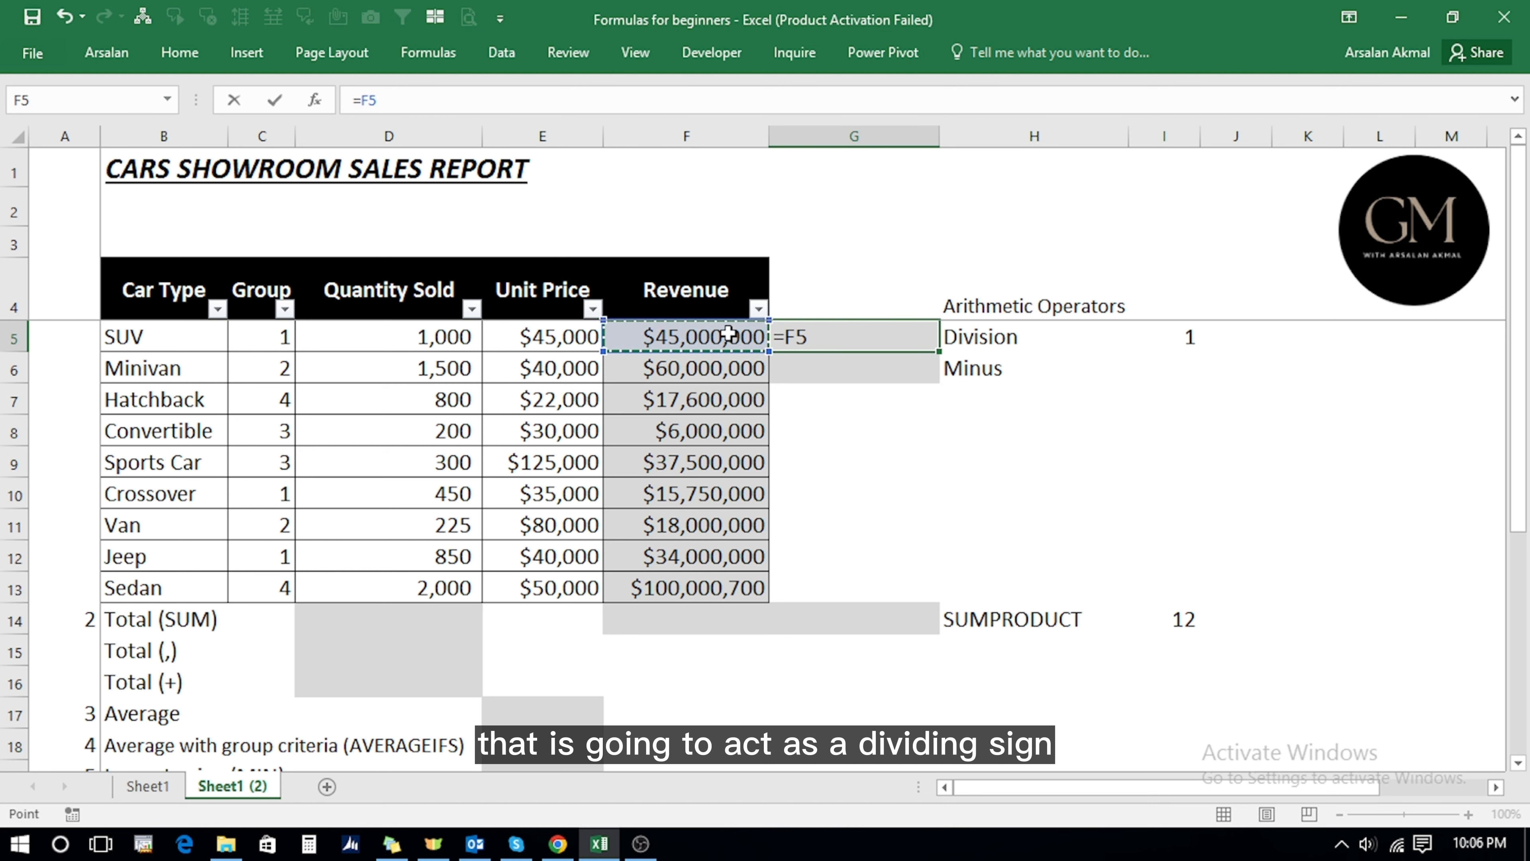
{"action": "type", "text": "/"}
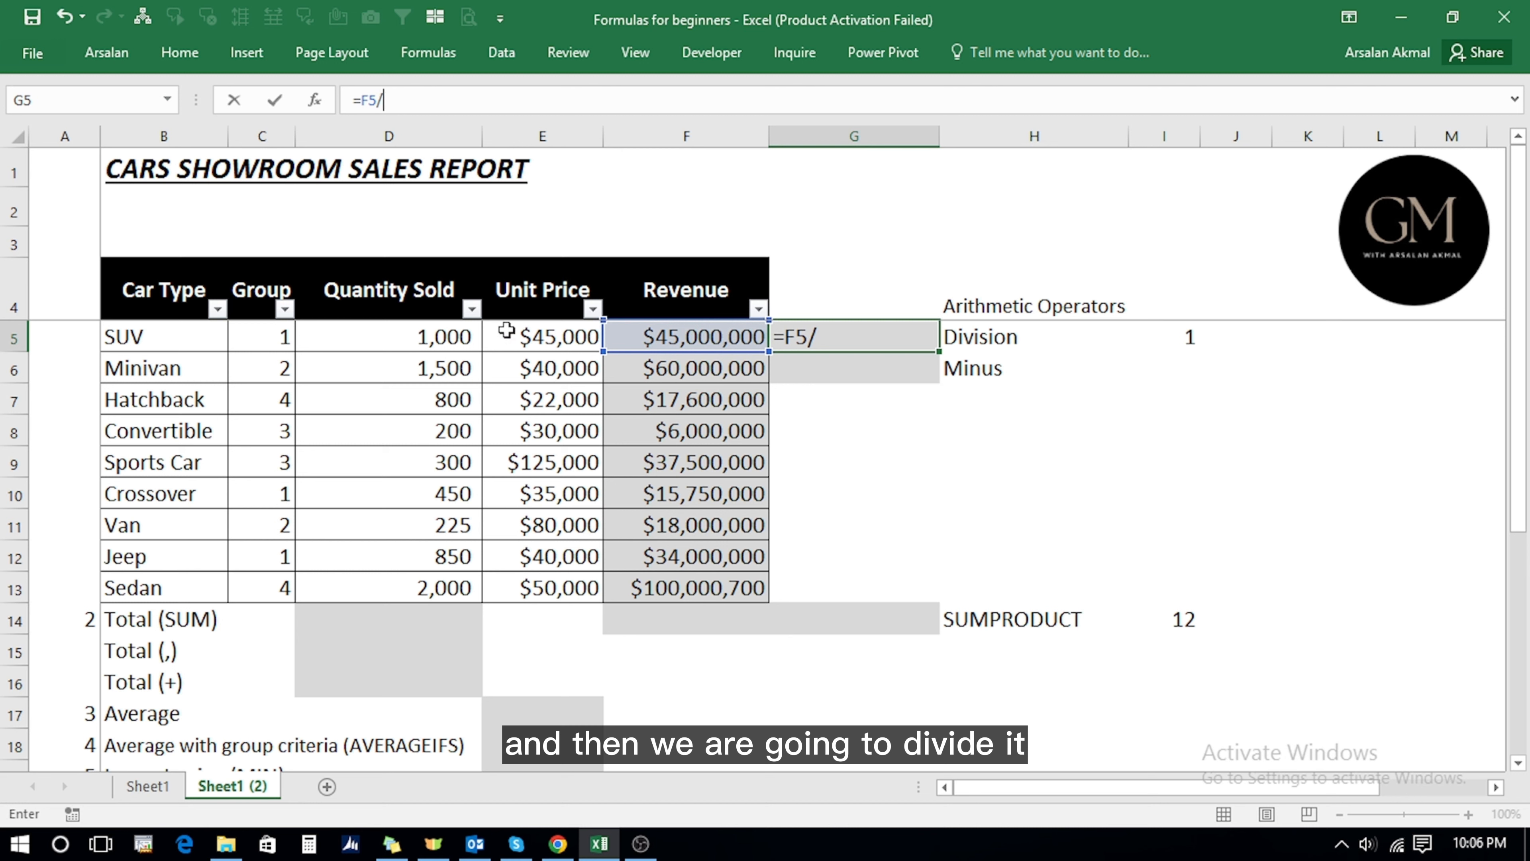
{"action": "left_click", "coordinate": [432, 338]}
{"action": "key", "text": "Return"}
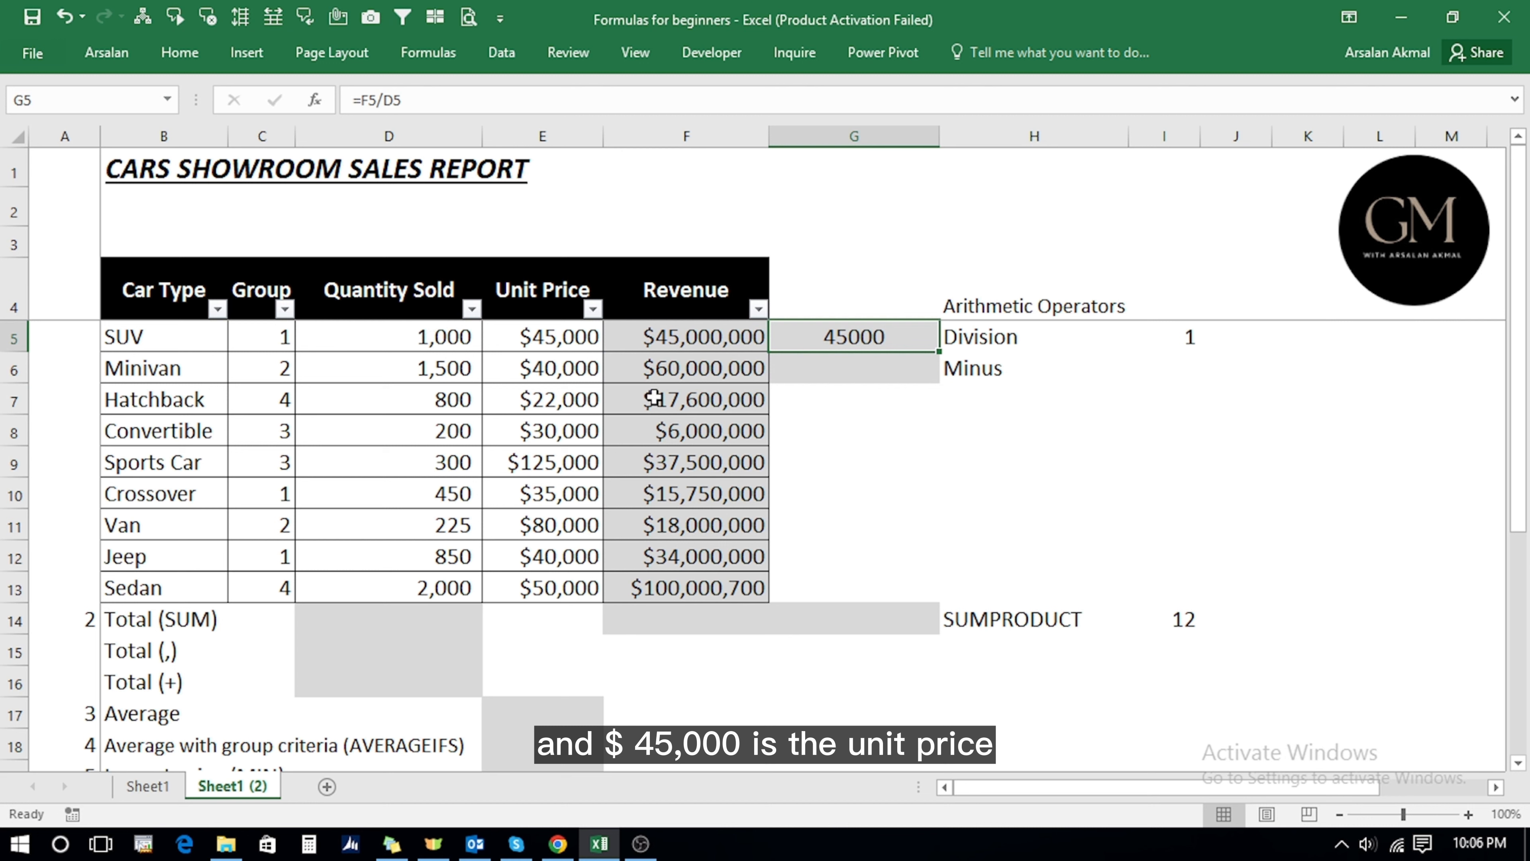
Subtract the Minivan unit price from the SUV unit price in cell G6 with =E5-E6.
{"action": "key", "text": "Down"}
{"action": "type", "text": "="}
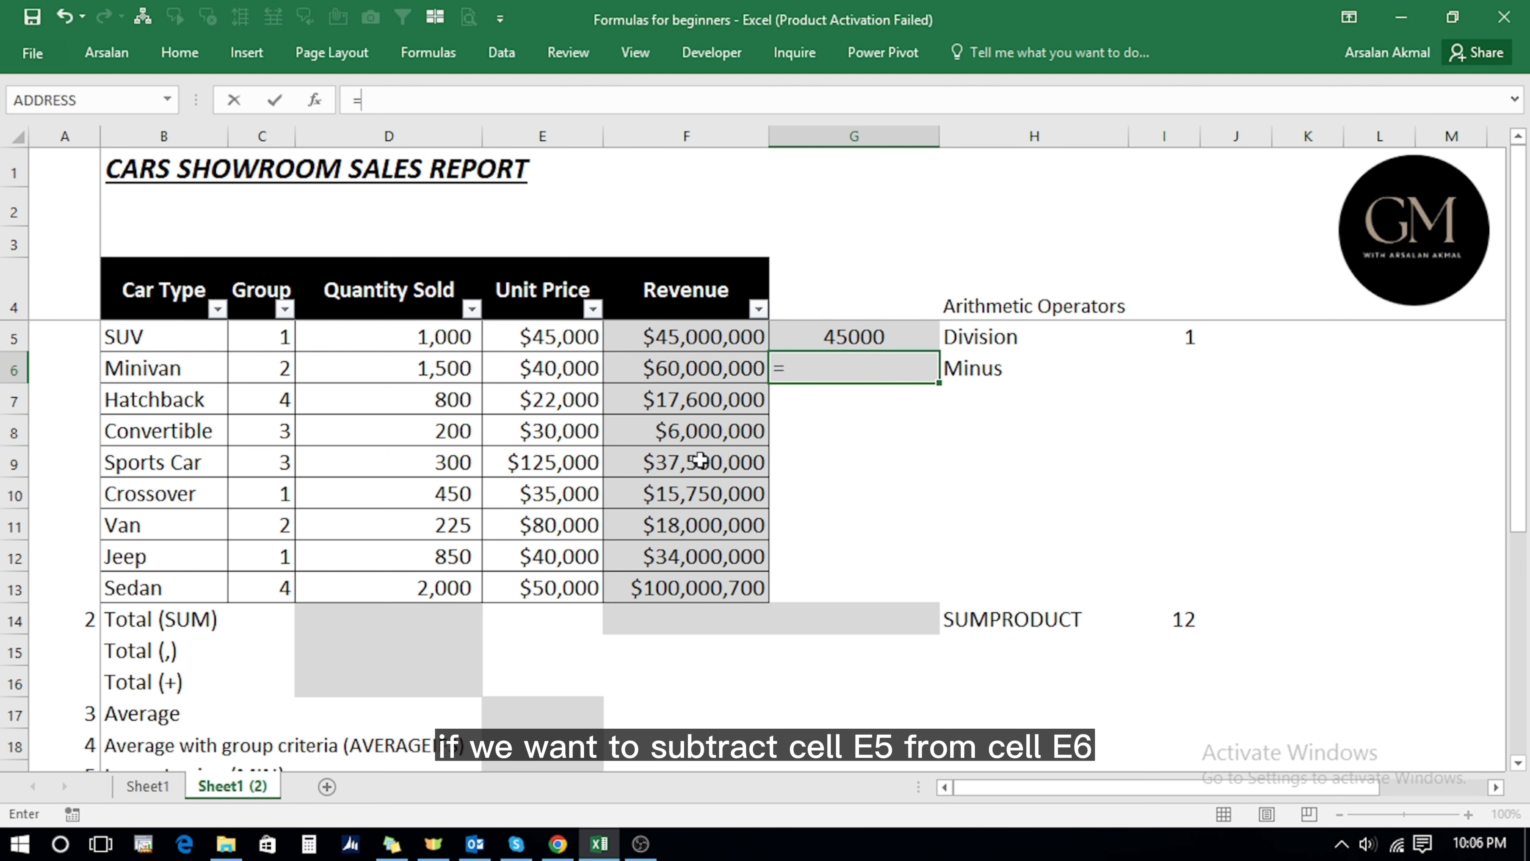
{"action": "key", "text": "Up"}
{"action": "key", "text": "Left"}
{"action": "key", "text": "Left"}
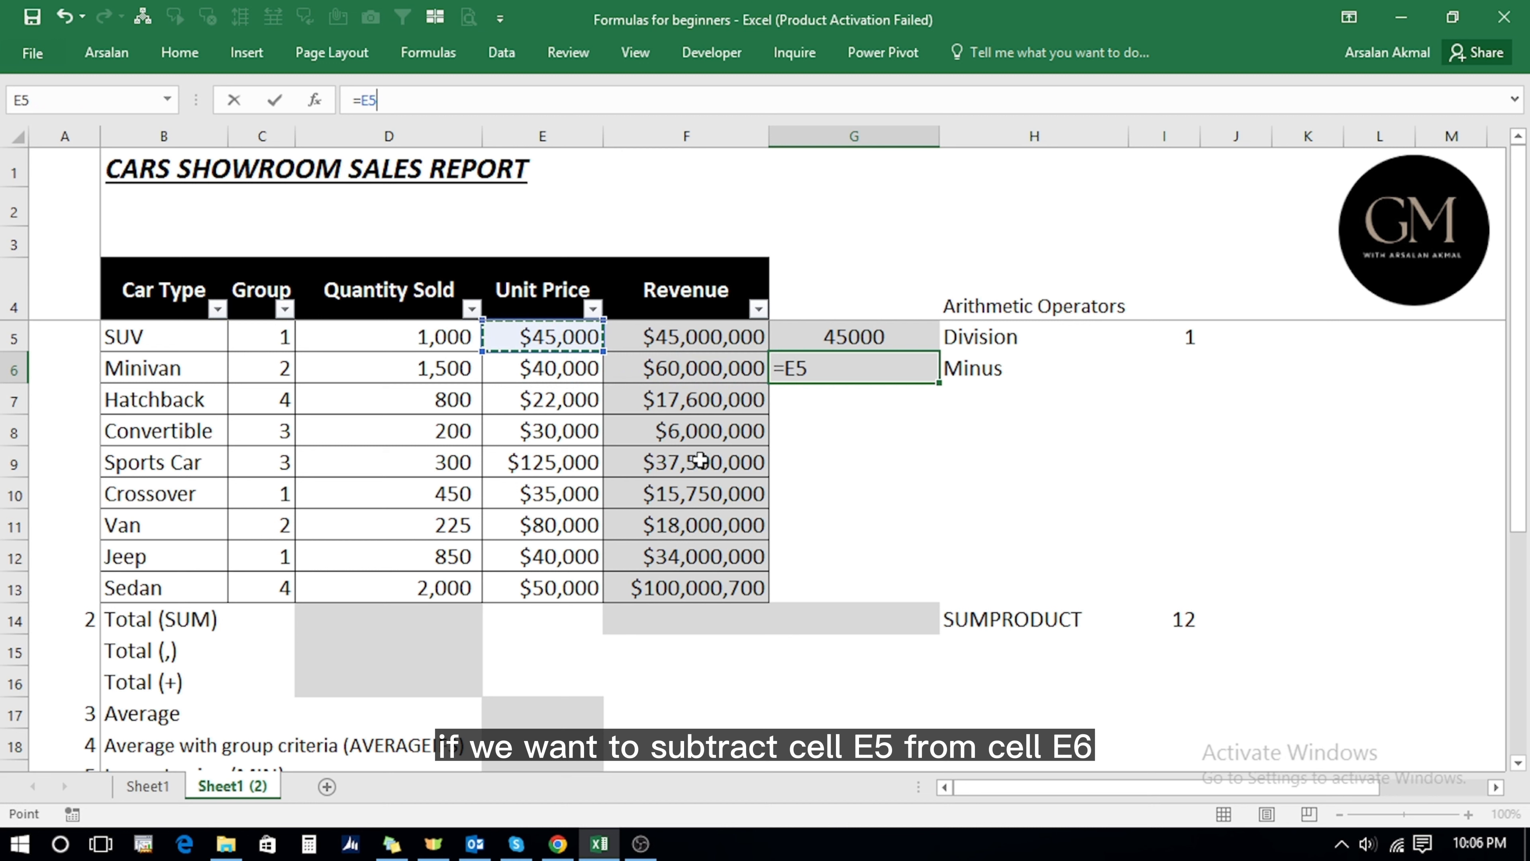
{"action": "type", "text": "-"}
{"action": "key", "text": "Left"}
{"action": "key", "text": "Left"}
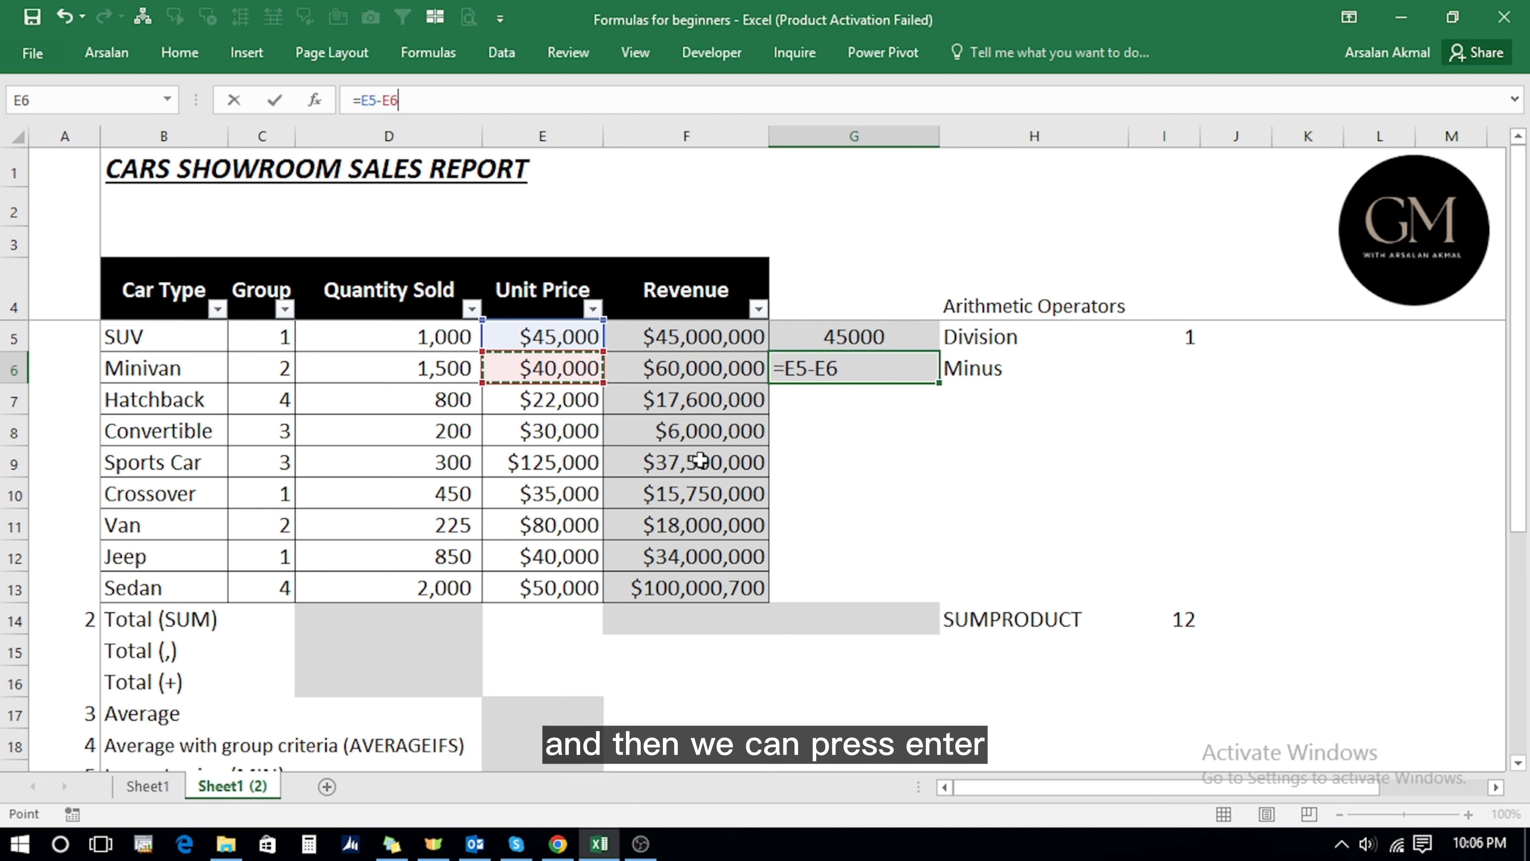
{"action": "key", "text": "Return"}
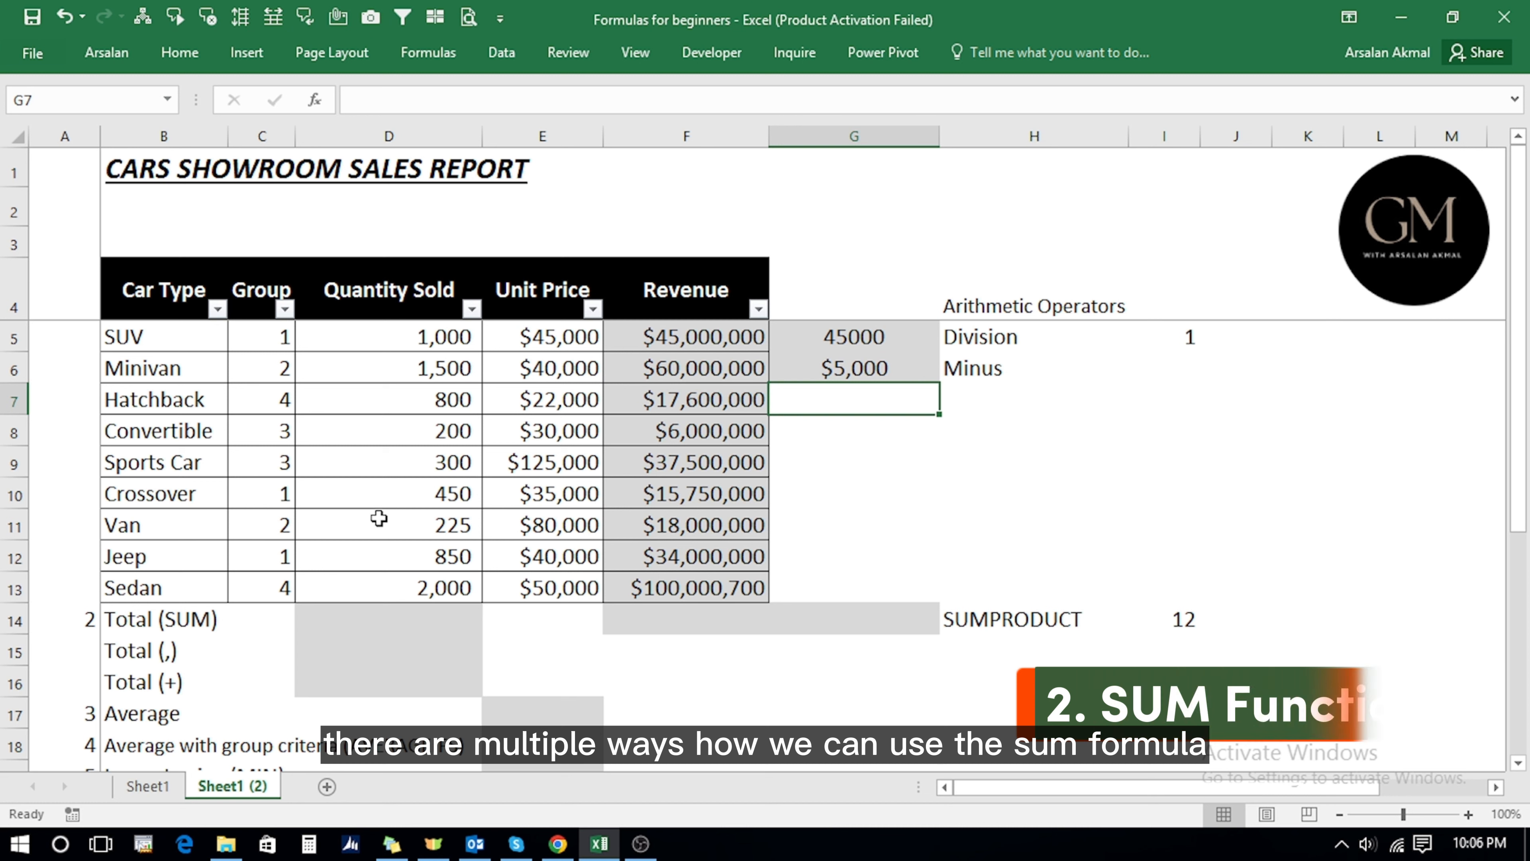
Total the Quantity Sold column in cell D14 with AutoSum over D5:D13.
{"action": "left_click", "coordinate": [375, 608]}
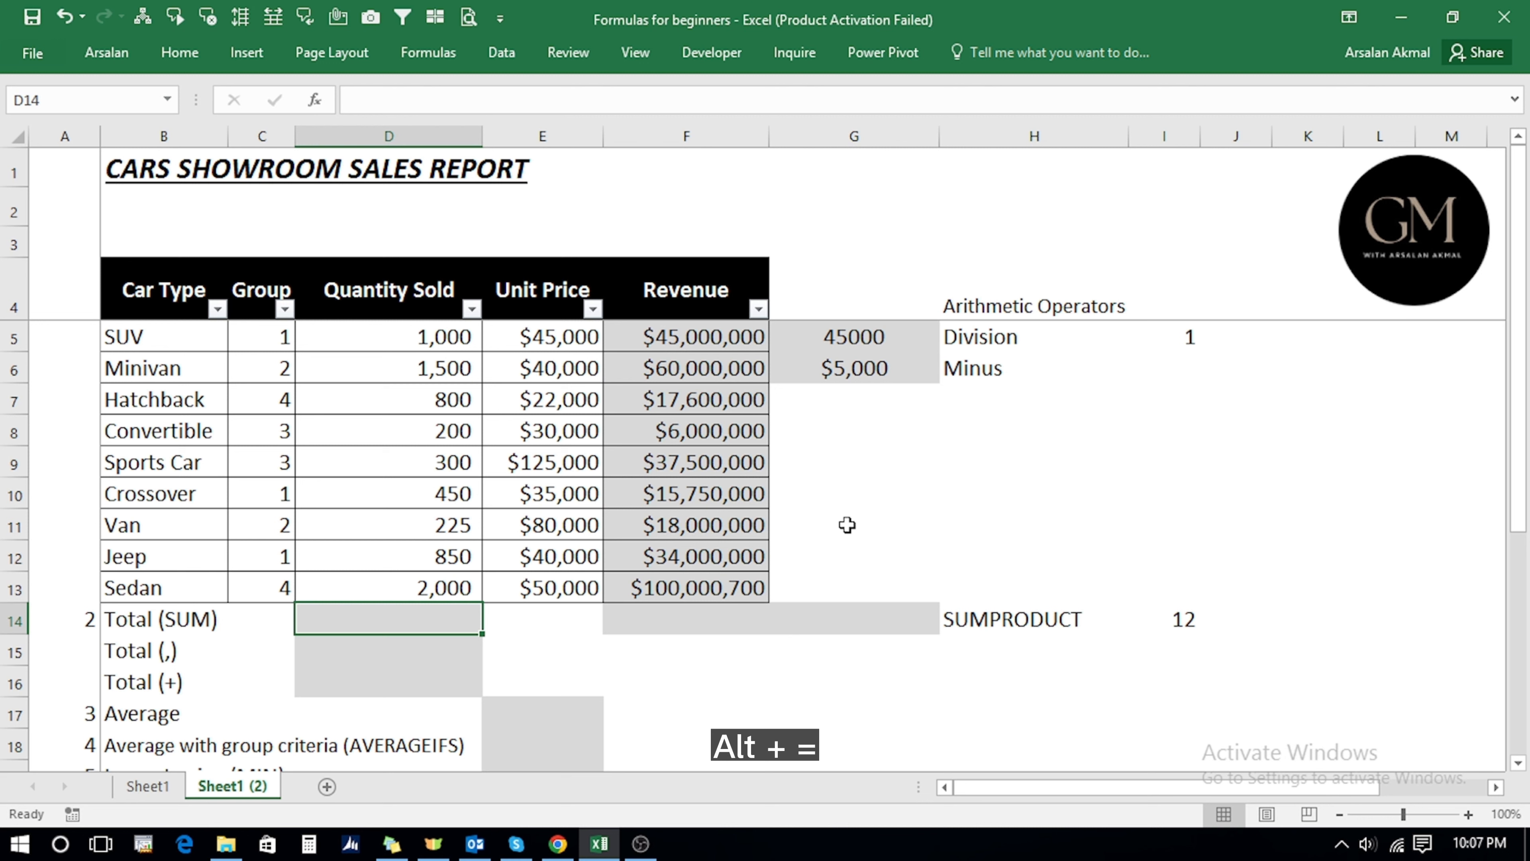
{"action": "key", "text": "alt+equal"}
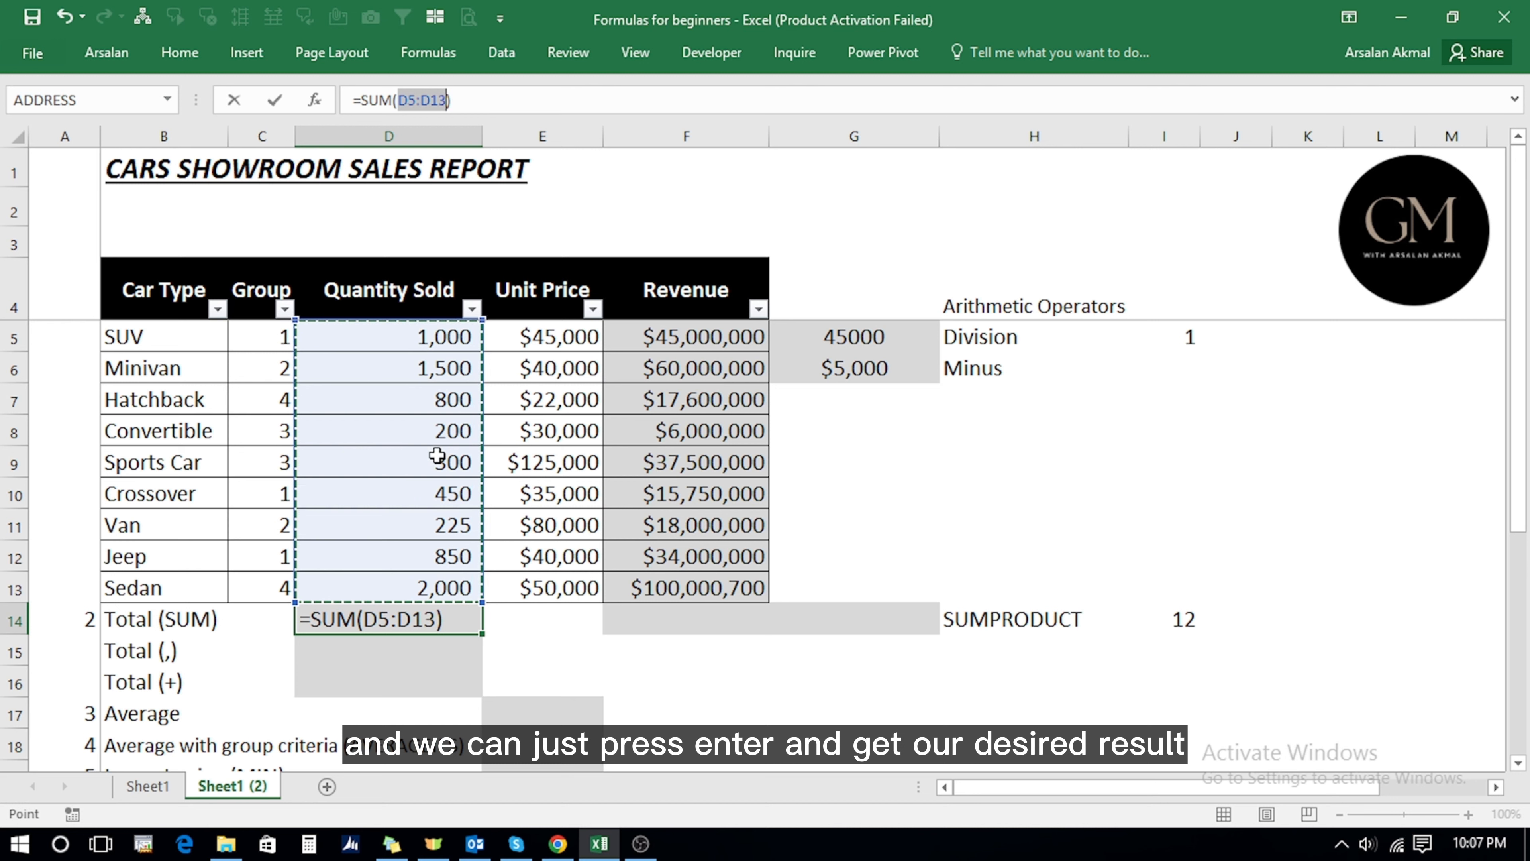
{"action": "key", "text": "Return"}
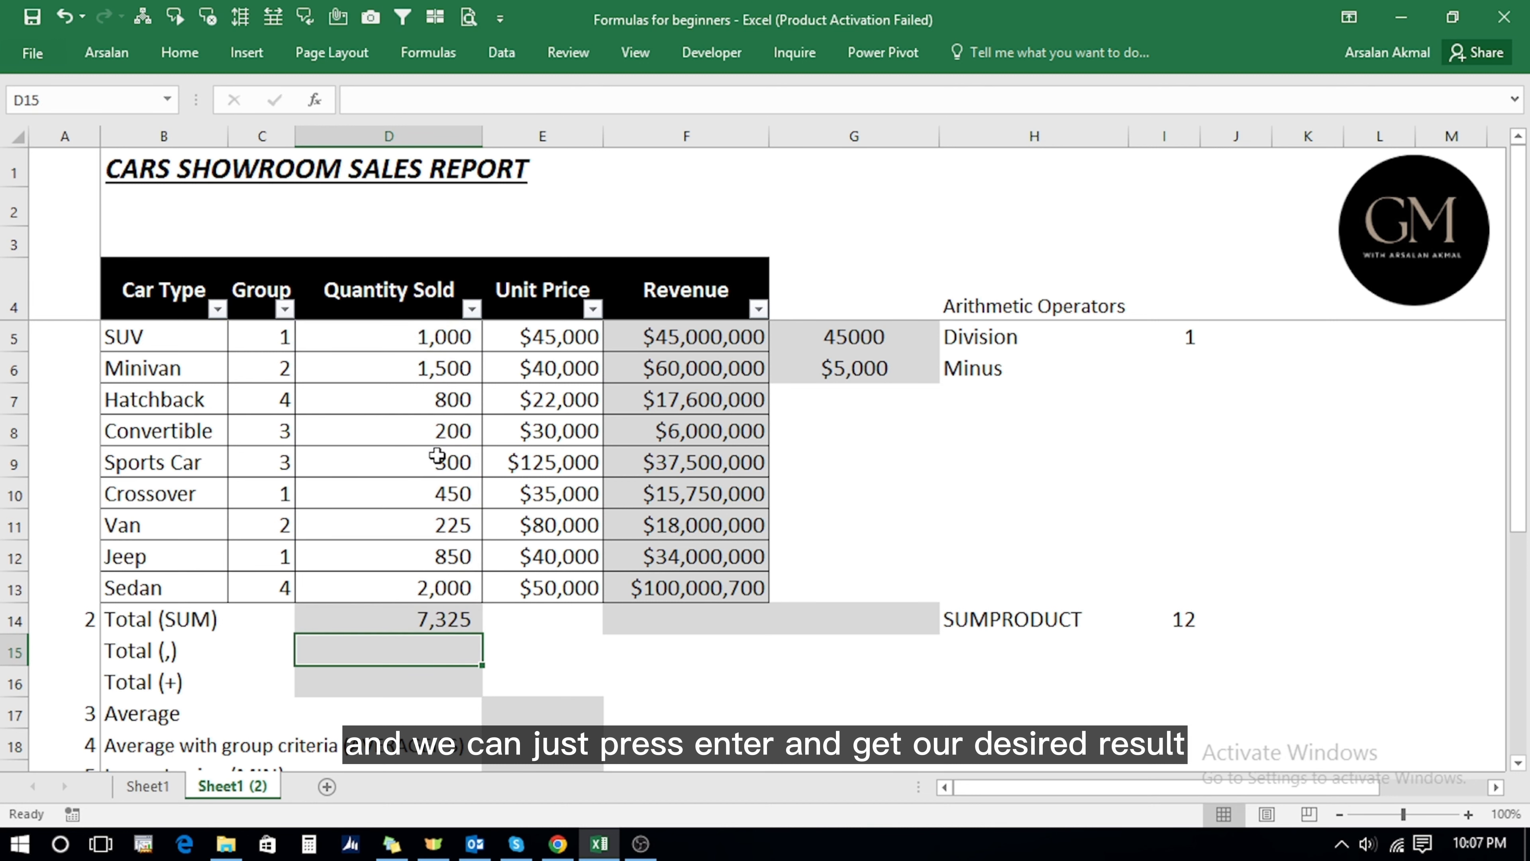
Total the Revenue column in cell F14 by applying AutoSum to the selected range F5:F13.
{"action": "key", "text": "Up"}
{"action": "key", "text": "Right"}
{"action": "key", "text": "Right"}
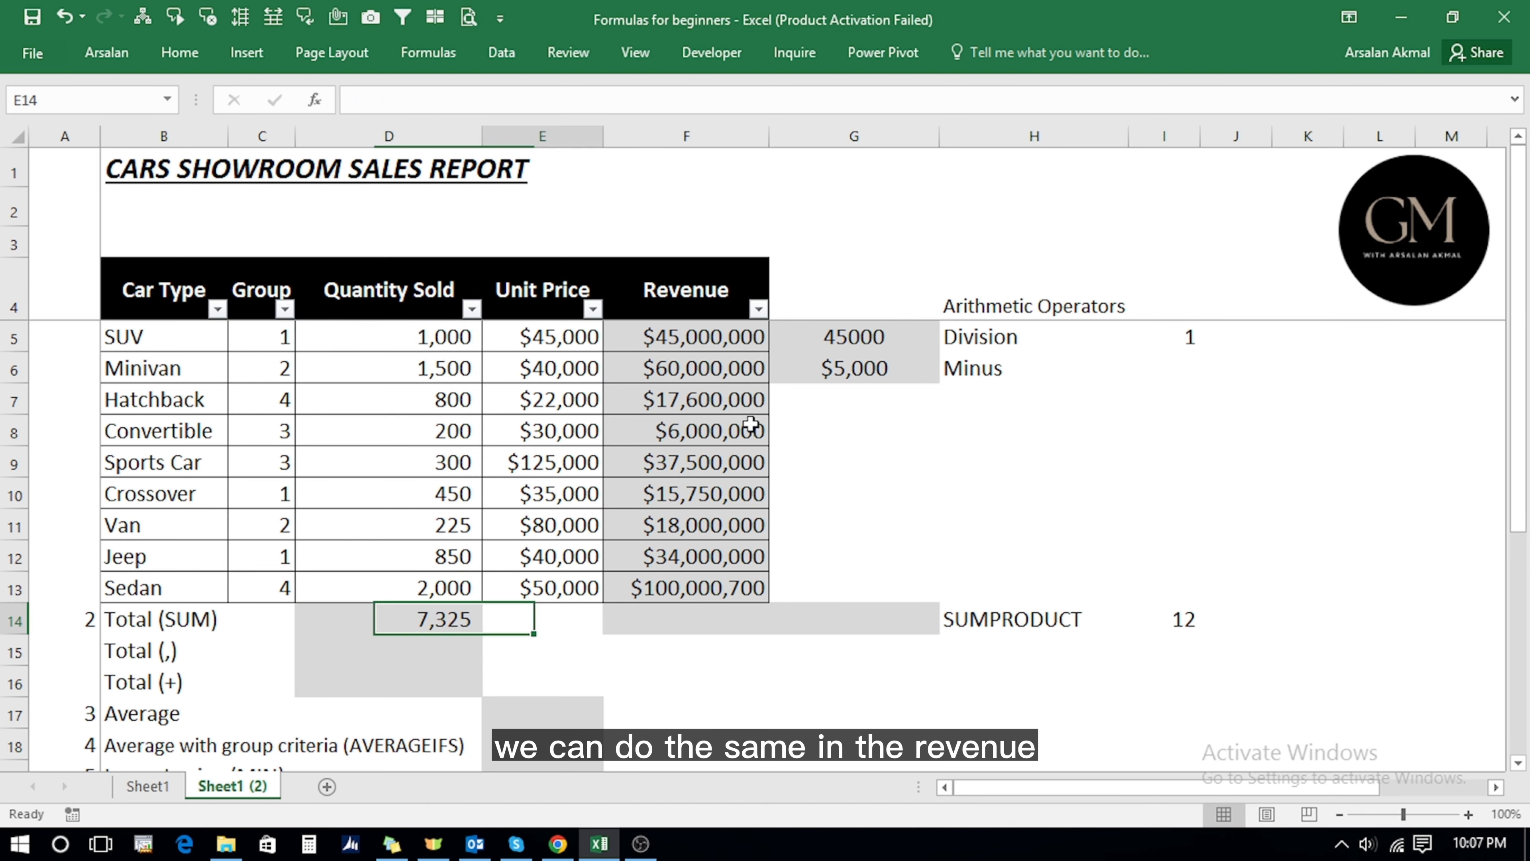
{"action": "key", "text": "Up"}
{"action": "key", "text": "Up"}
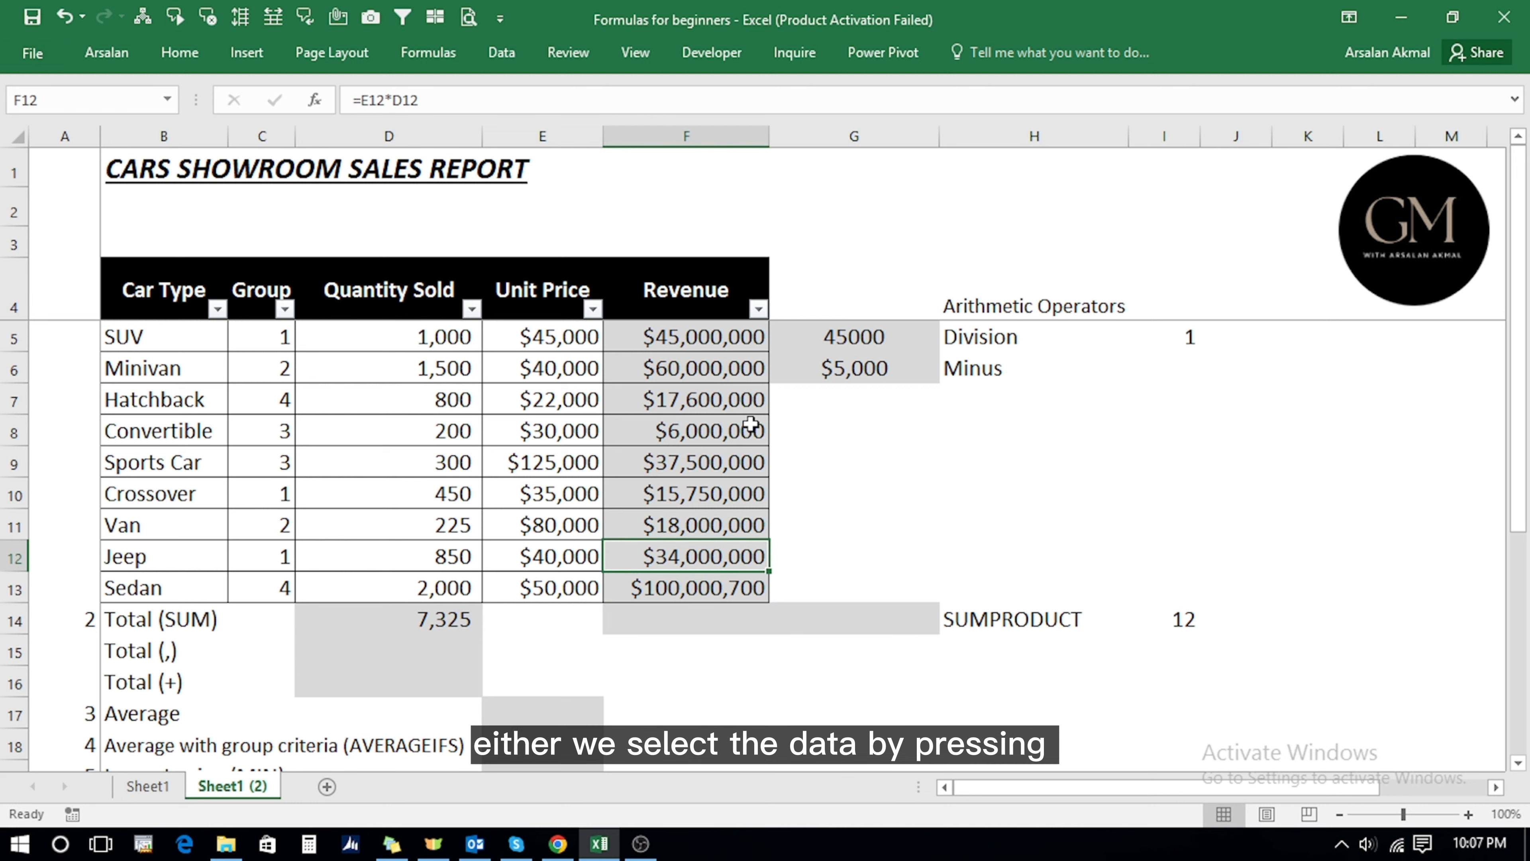
{"action": "key", "text": "ctrl+Up"}
{"action": "key", "text": "Down"}
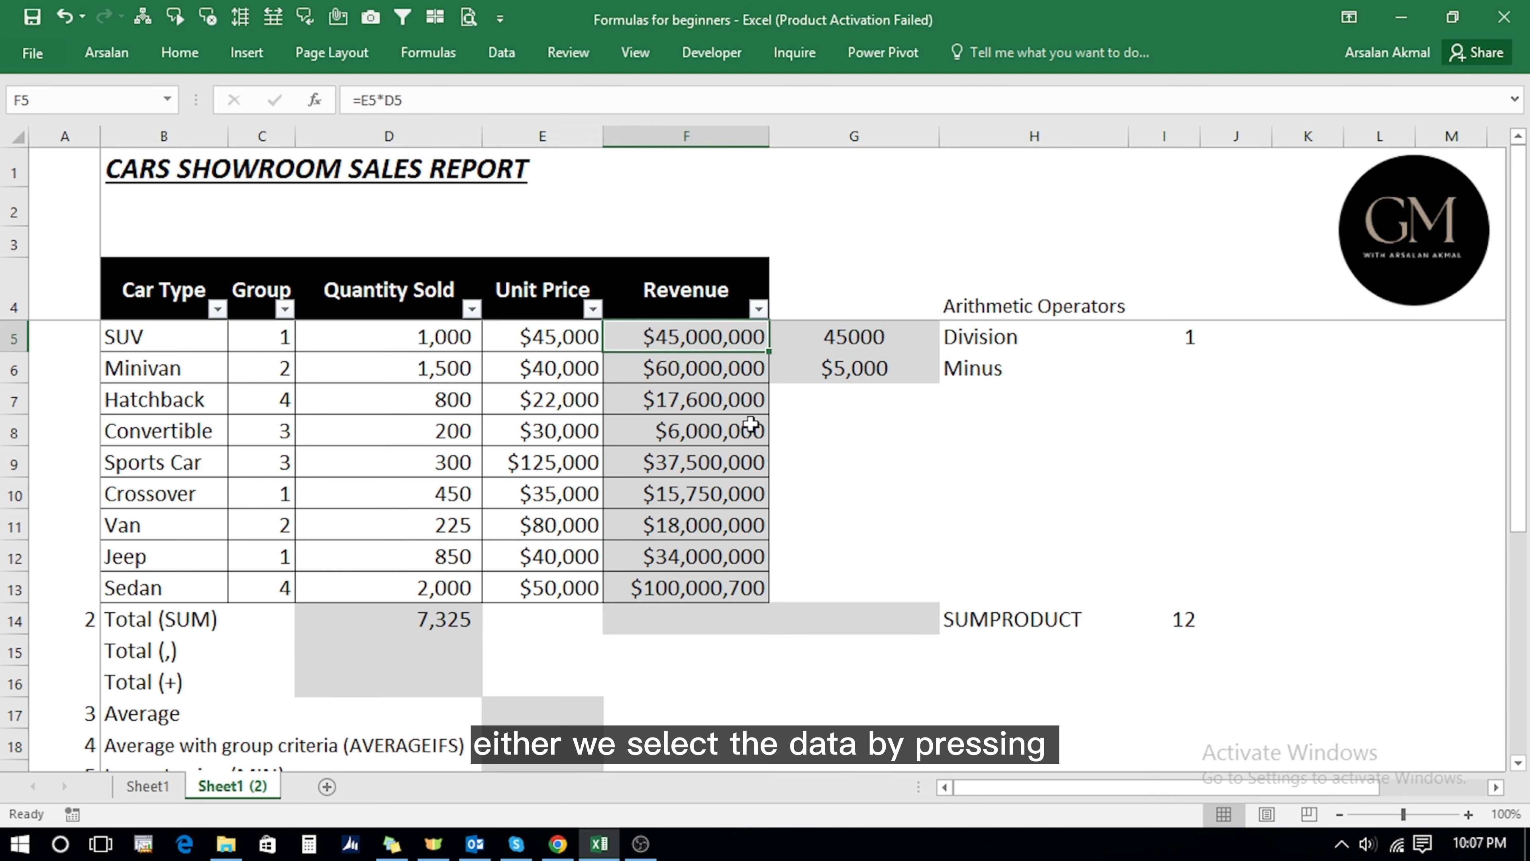
{"action": "key", "text": "ctrl+shift+Down"}
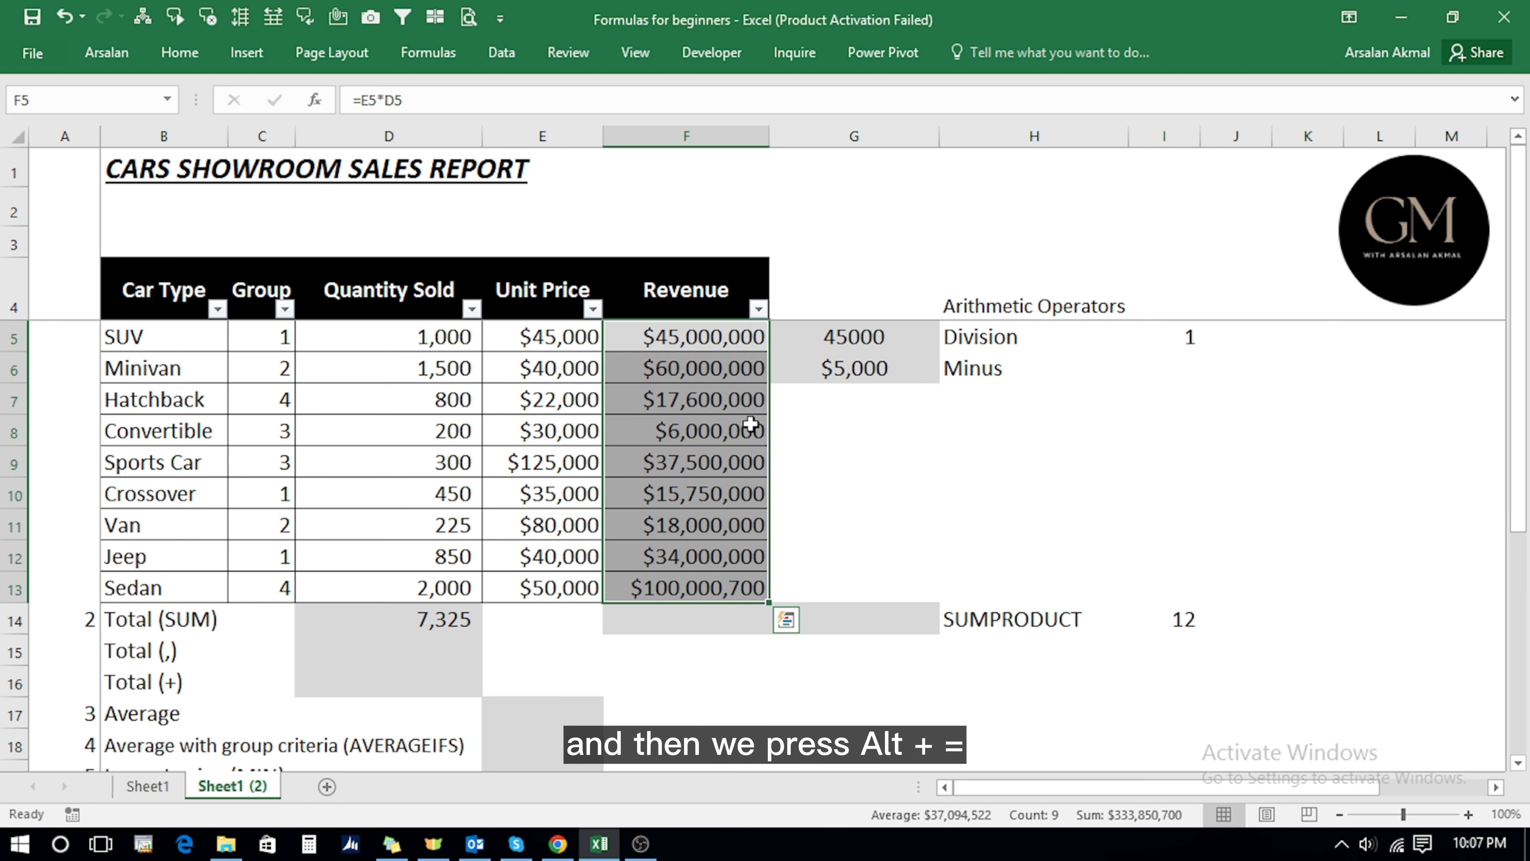
{"action": "key", "text": "alt+equal"}
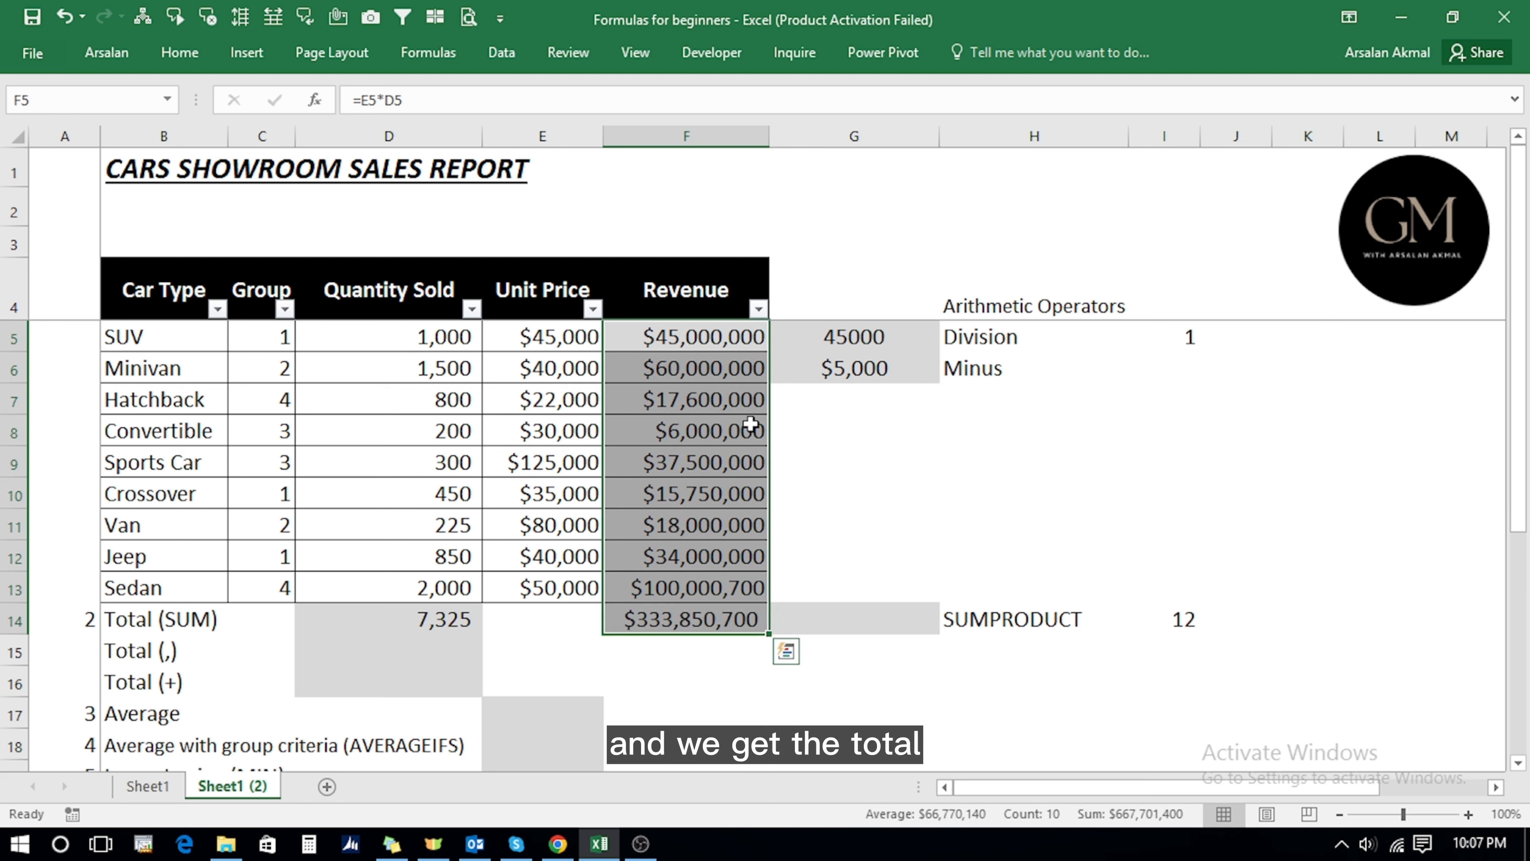
{"action": "key", "text": "Left"}
{"action": "key", "text": "Left"}
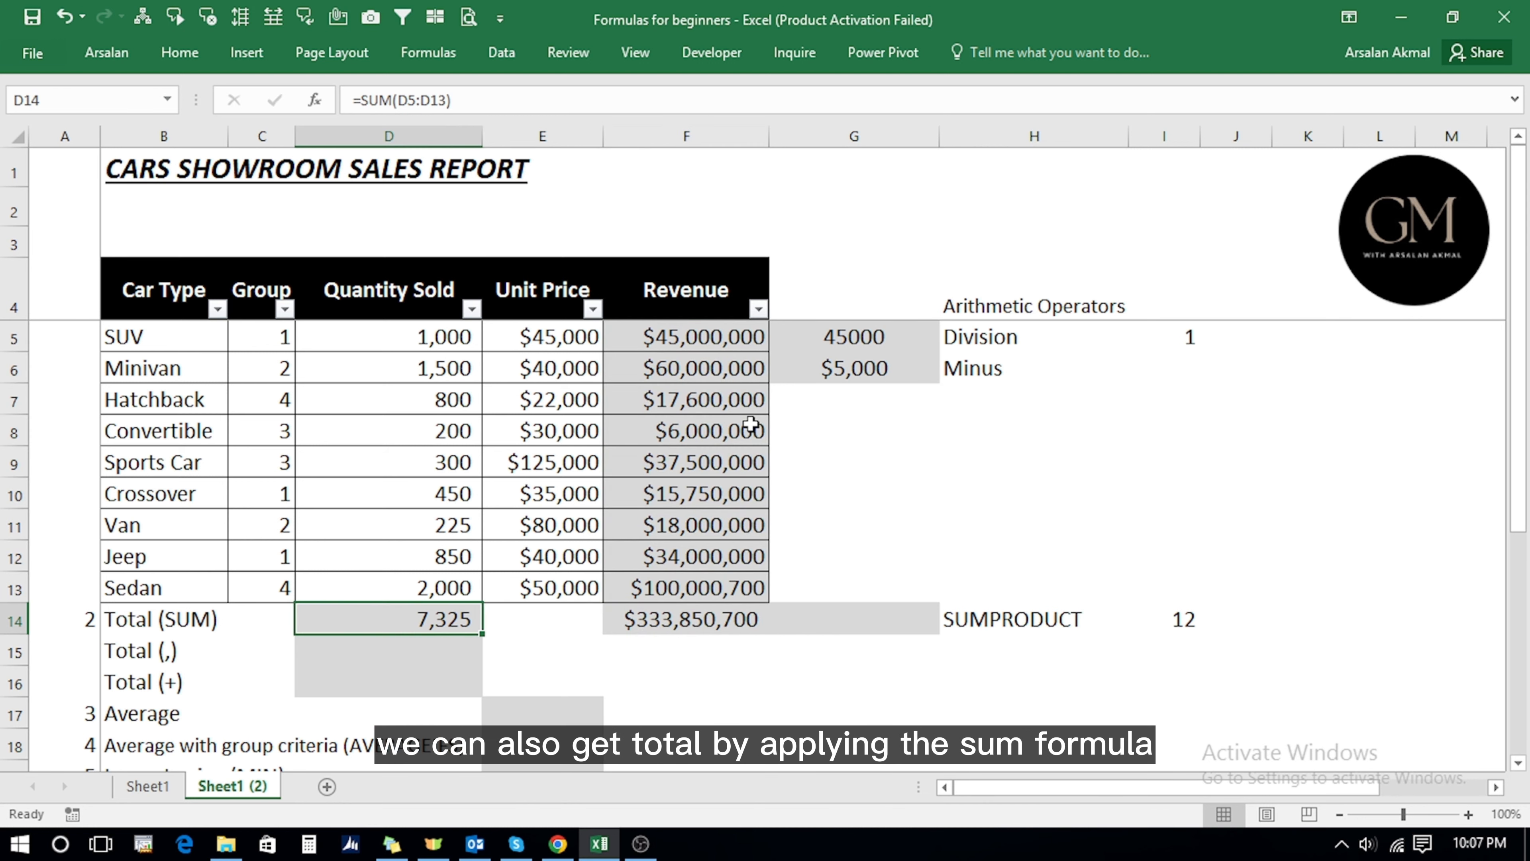
{"action": "key", "text": "Down"}
{"action": "type", "text": "="}
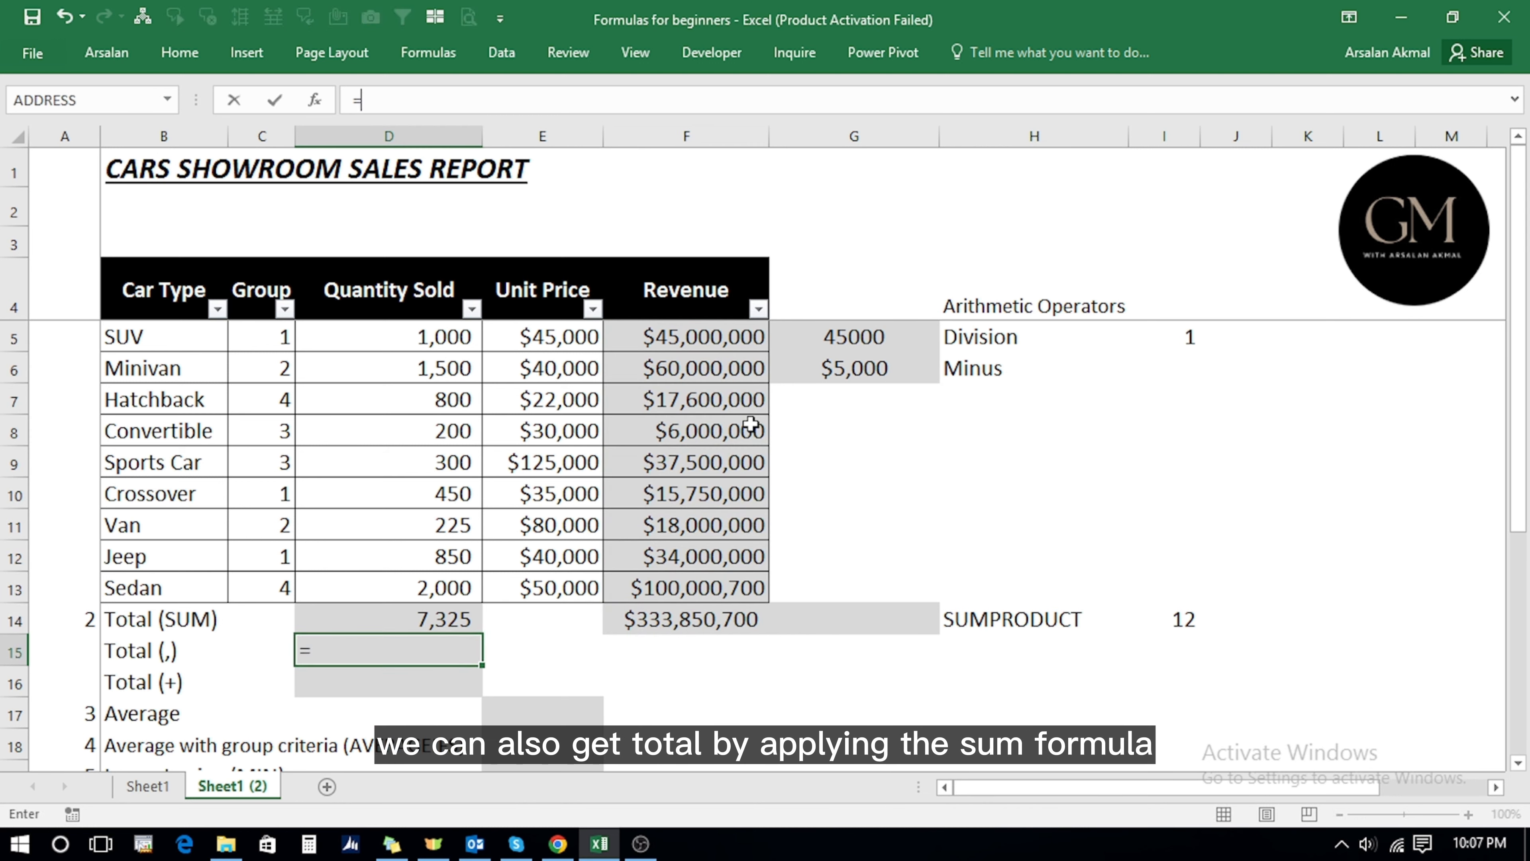
{"action": "key", "text": "Escape"}
{"action": "key", "text": "Up"}
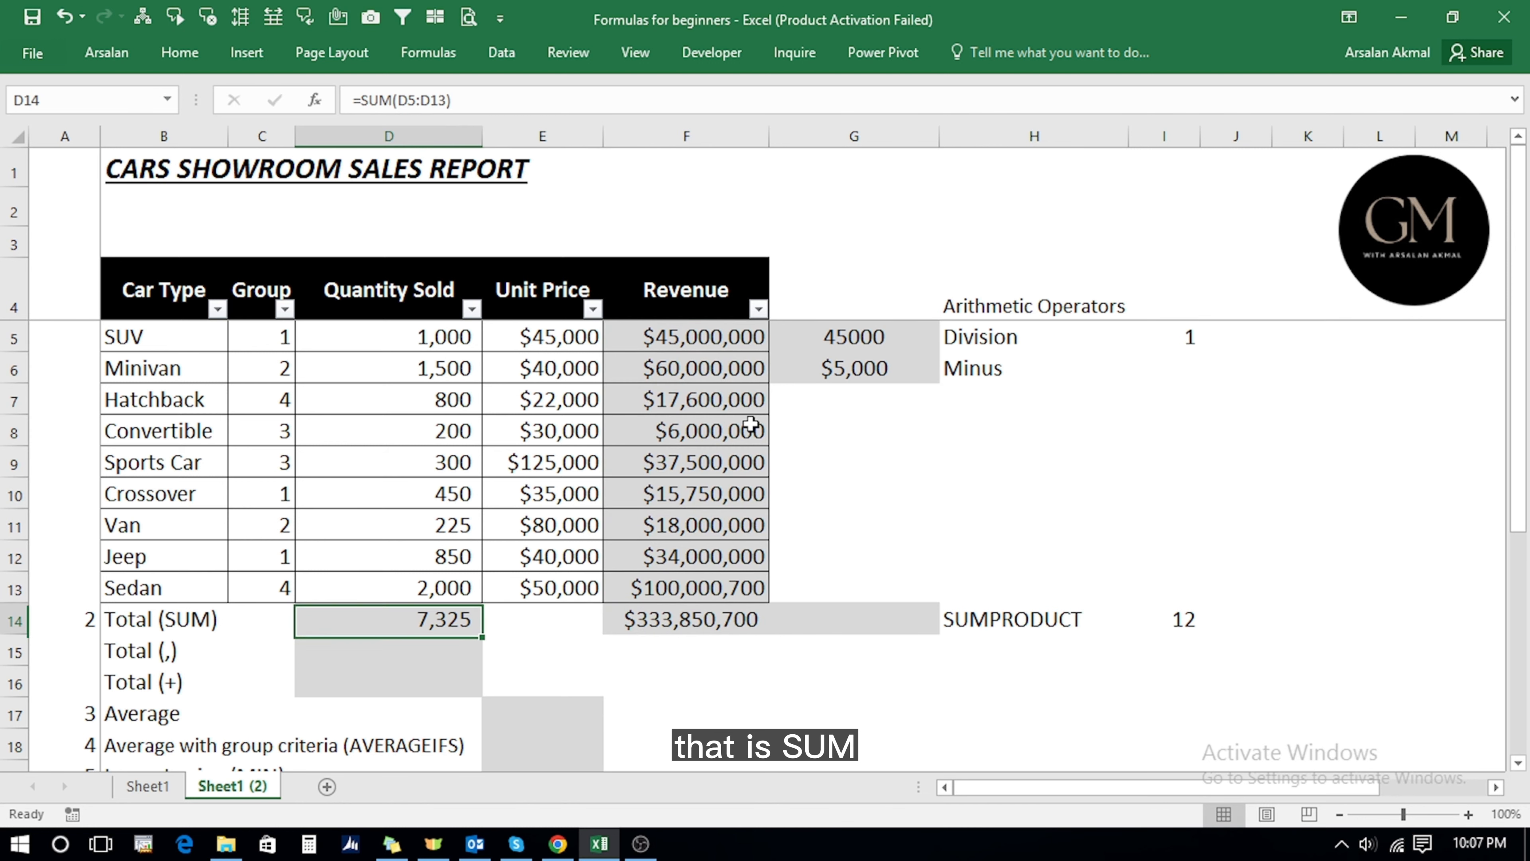
Re-enter the Quantity Sold total in cell D14 as a manually written formula, =SUM(D5:D13).
{"action": "type", "text": "=sum"}
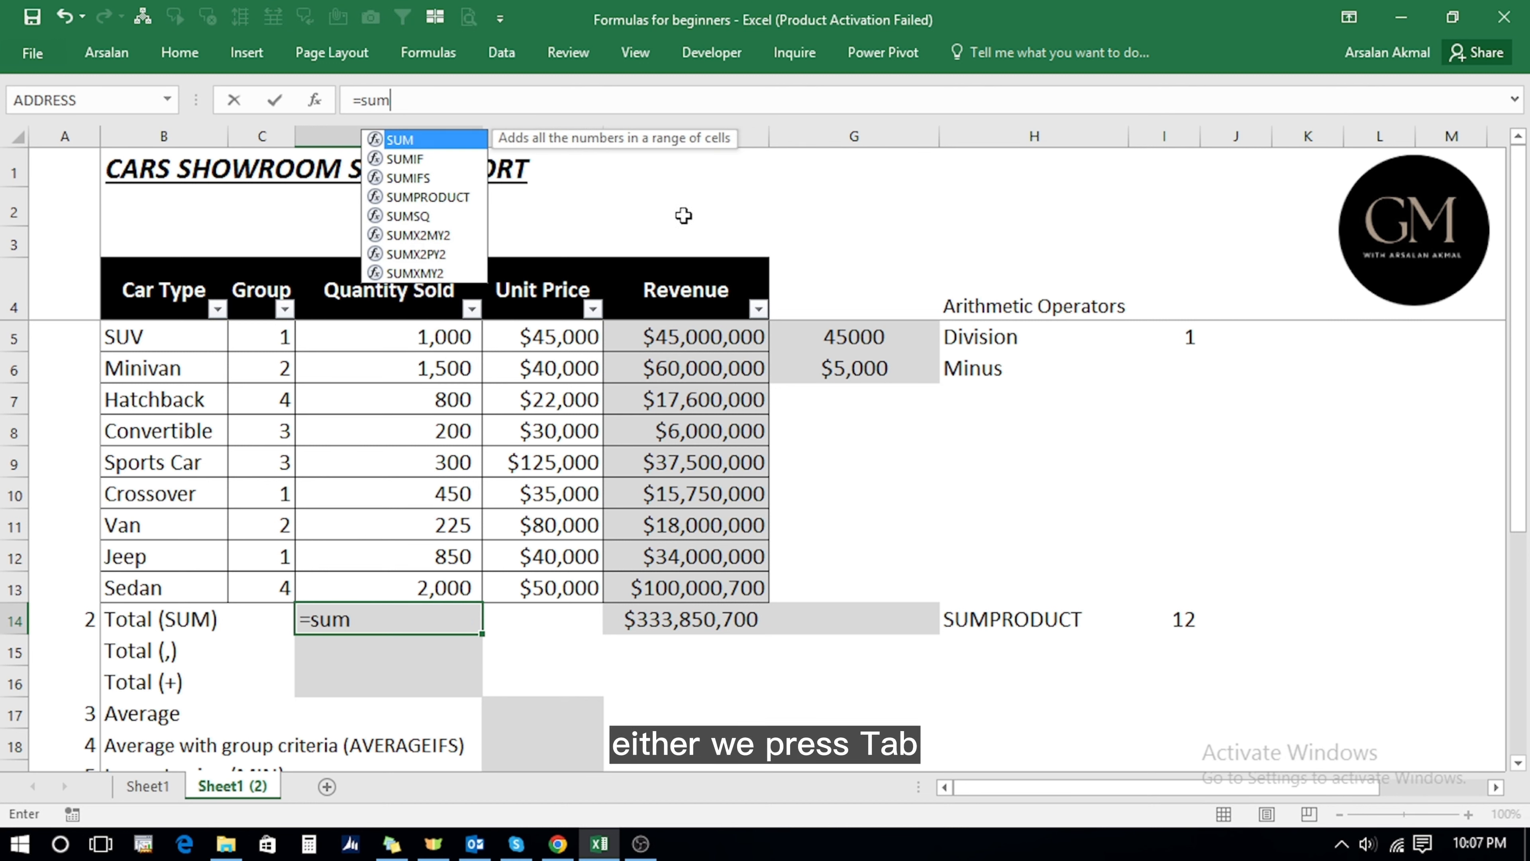
{"action": "double_click", "coordinate": [455, 145]}
{"action": "key", "text": "Up"}
{"action": "key", "text": "shift+Up"}
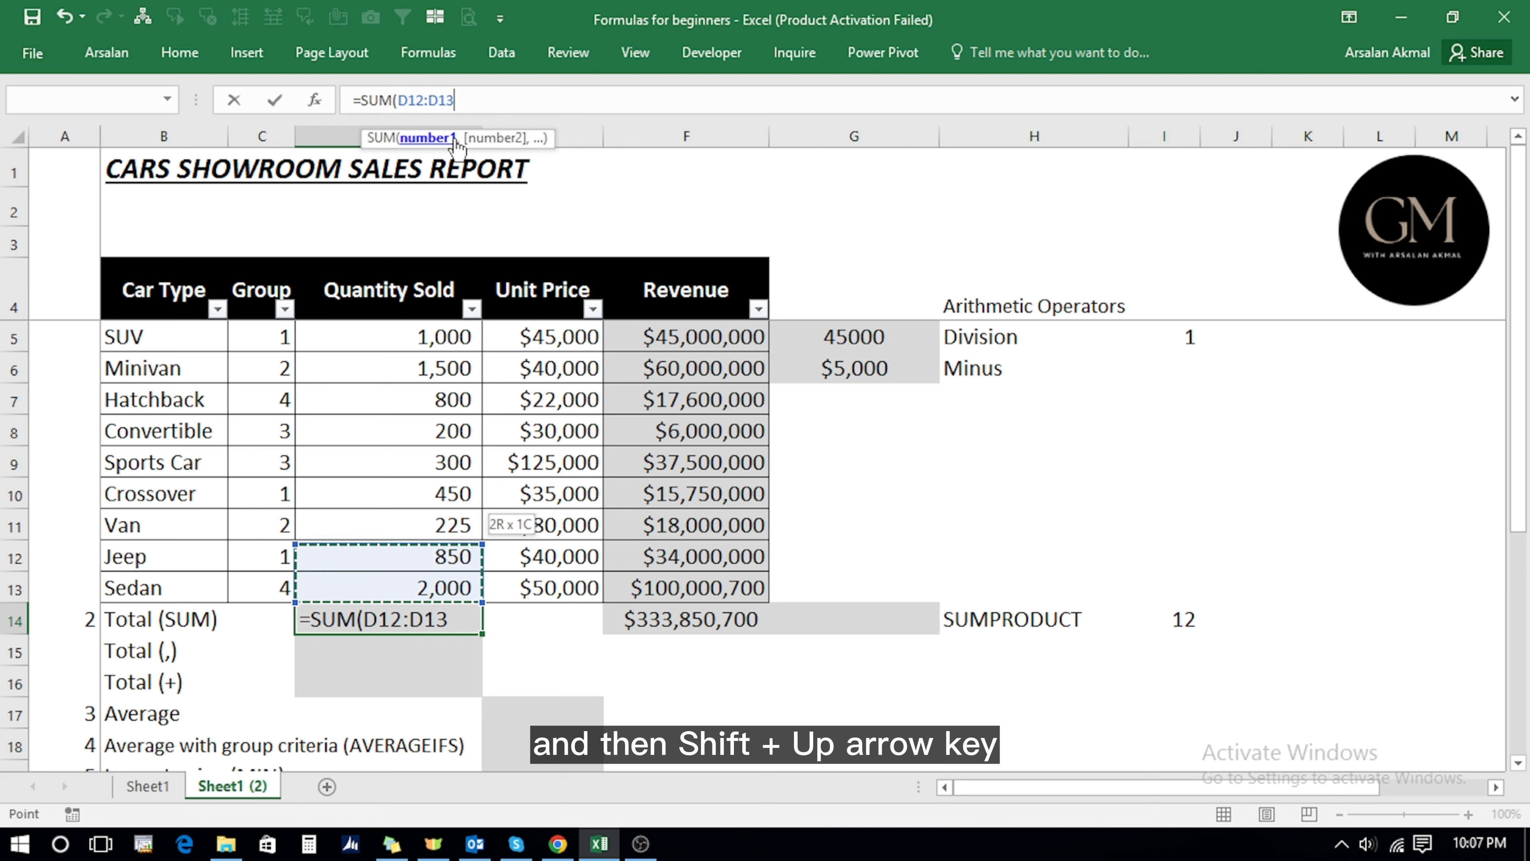
{"action": "key", "text": "shift+Up"}
{"action": "key", "text": "shift+Up"}
{"action": "key", "text": "shift+Up"}
{"action": "key", "text": "shift+Up"}
{"action": "key", "text": "shift+Up"}
{"action": "key", "text": "shift+Up"}
{"action": "key", "text": "shift+Up"}
{"action": "type", "text": ")"}
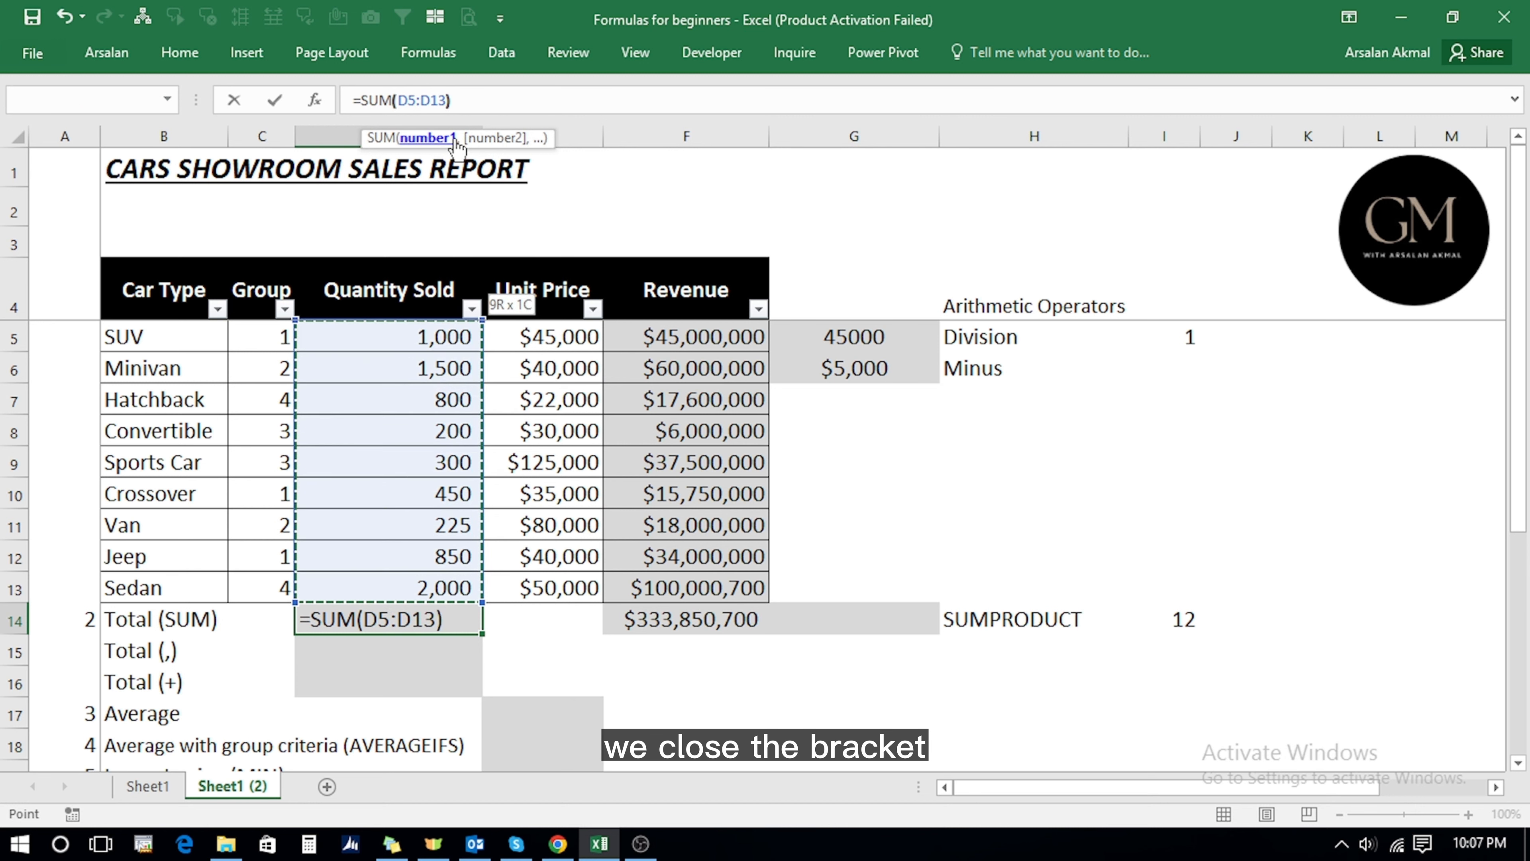
{"action": "key", "text": "Return"}
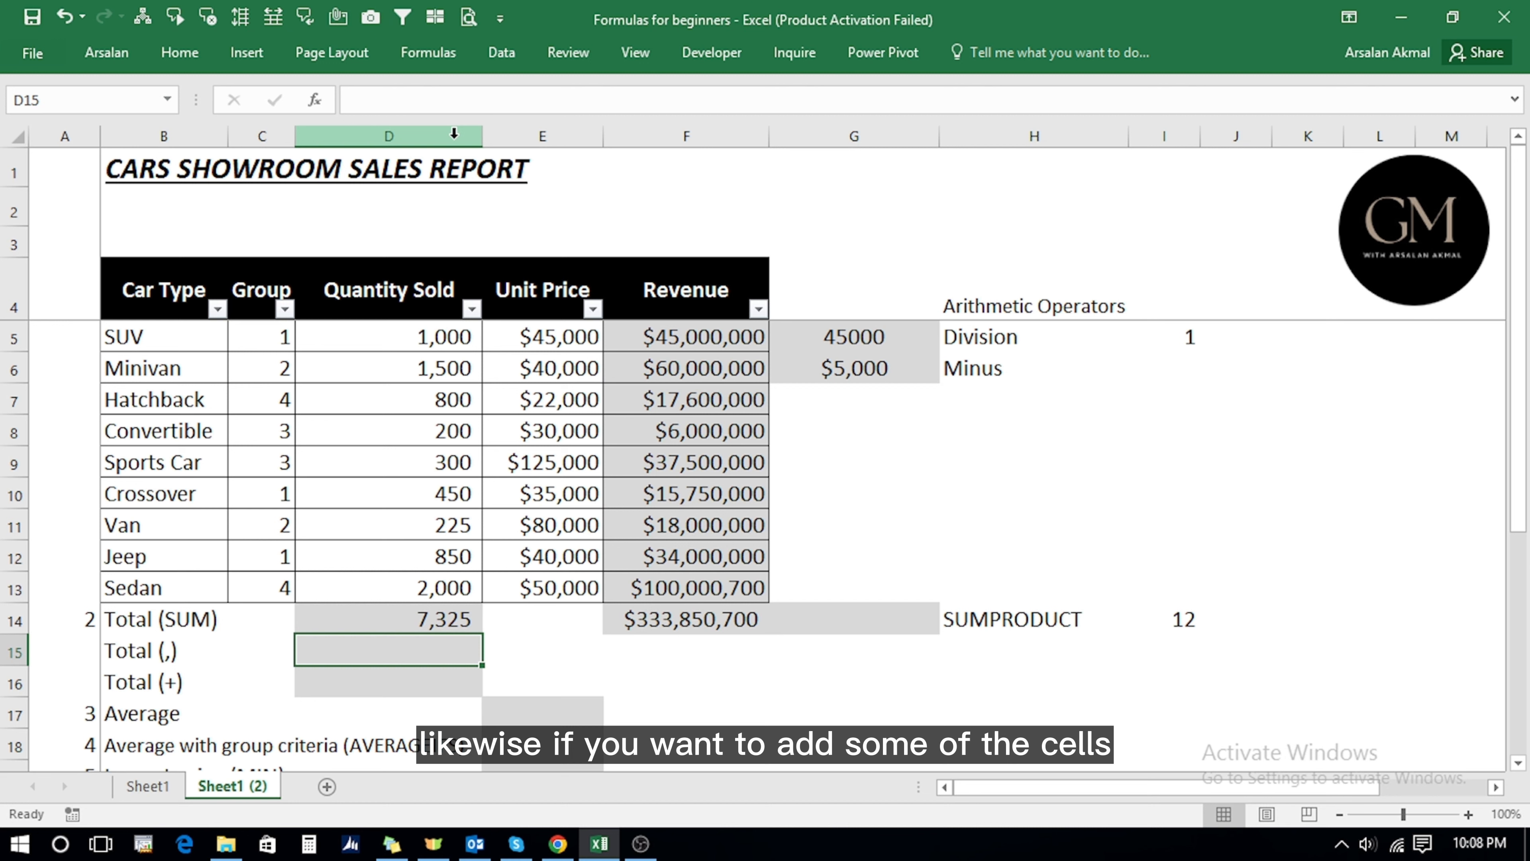
Add the SUV, Minivan and Hatchback quantities in cell D15 with the comma-separated formula =SUM(D5,D6,D7).
{"action": "type", "text": "="}
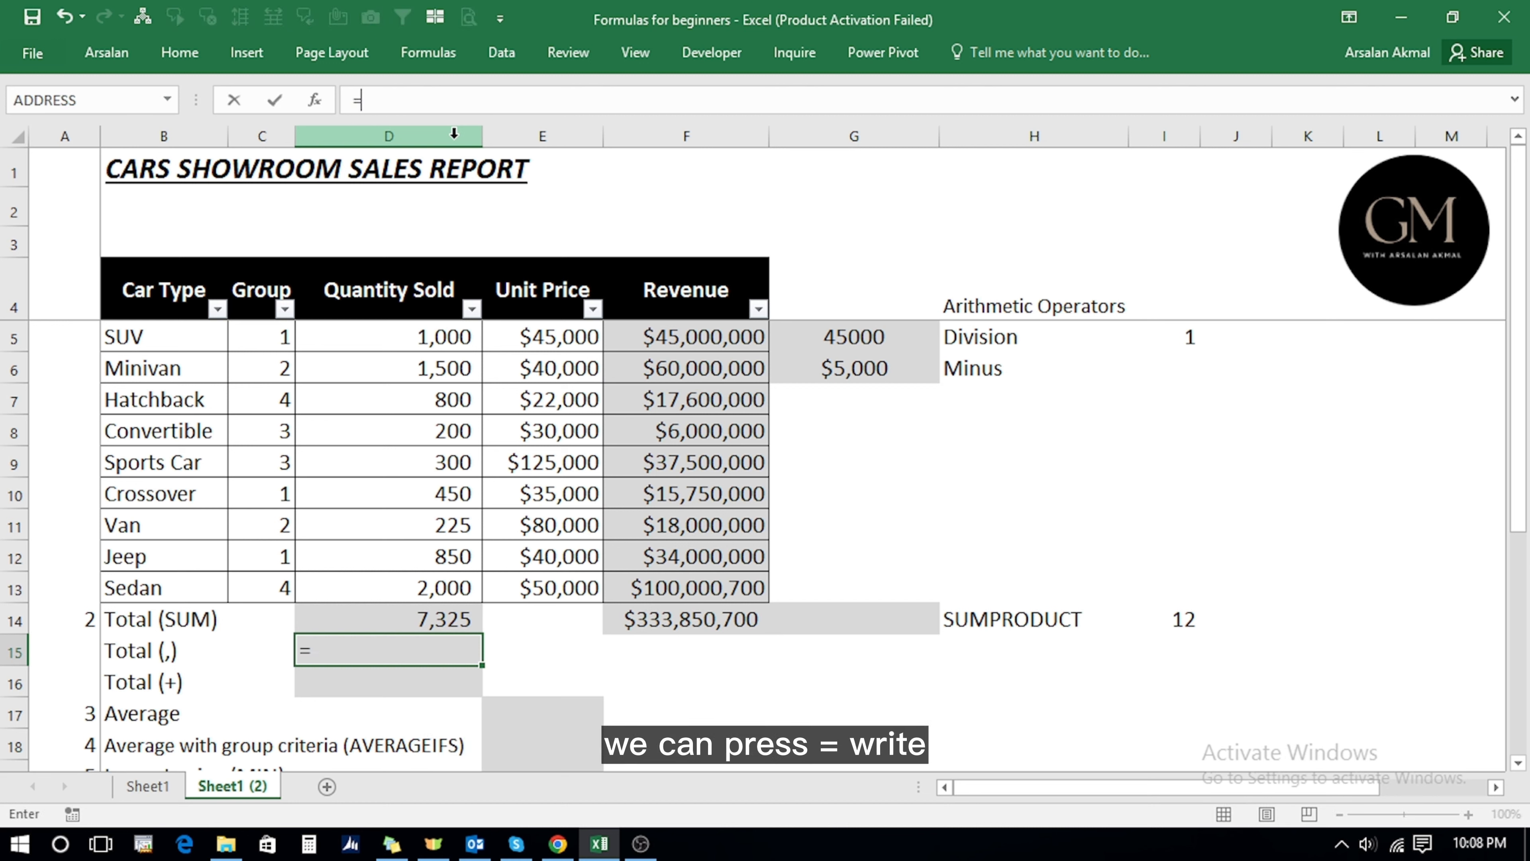
{"action": "type", "text": "sum"}
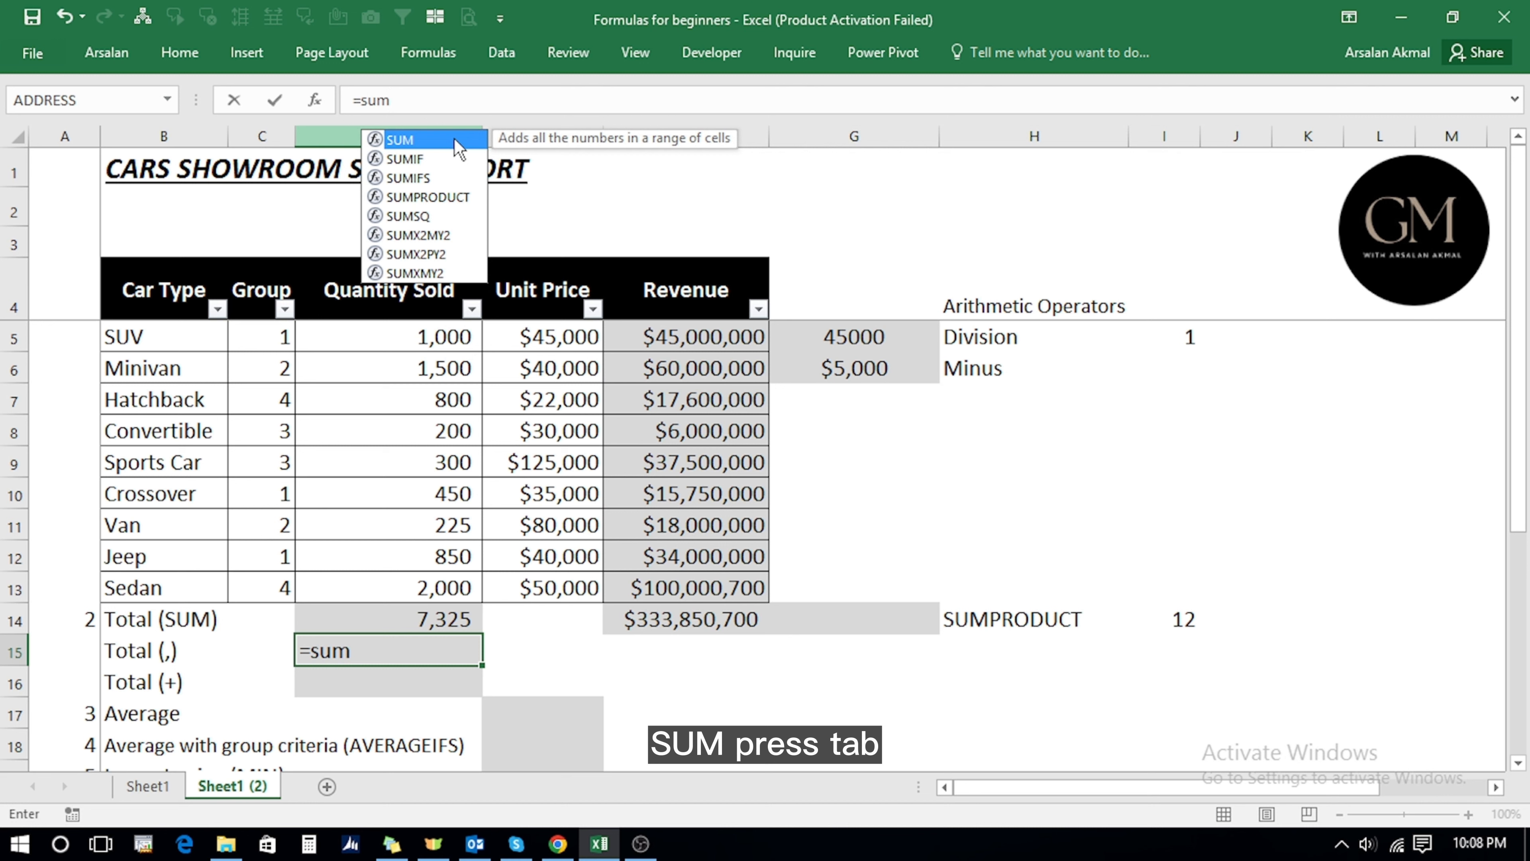
{"action": "key", "text": "Tab"}
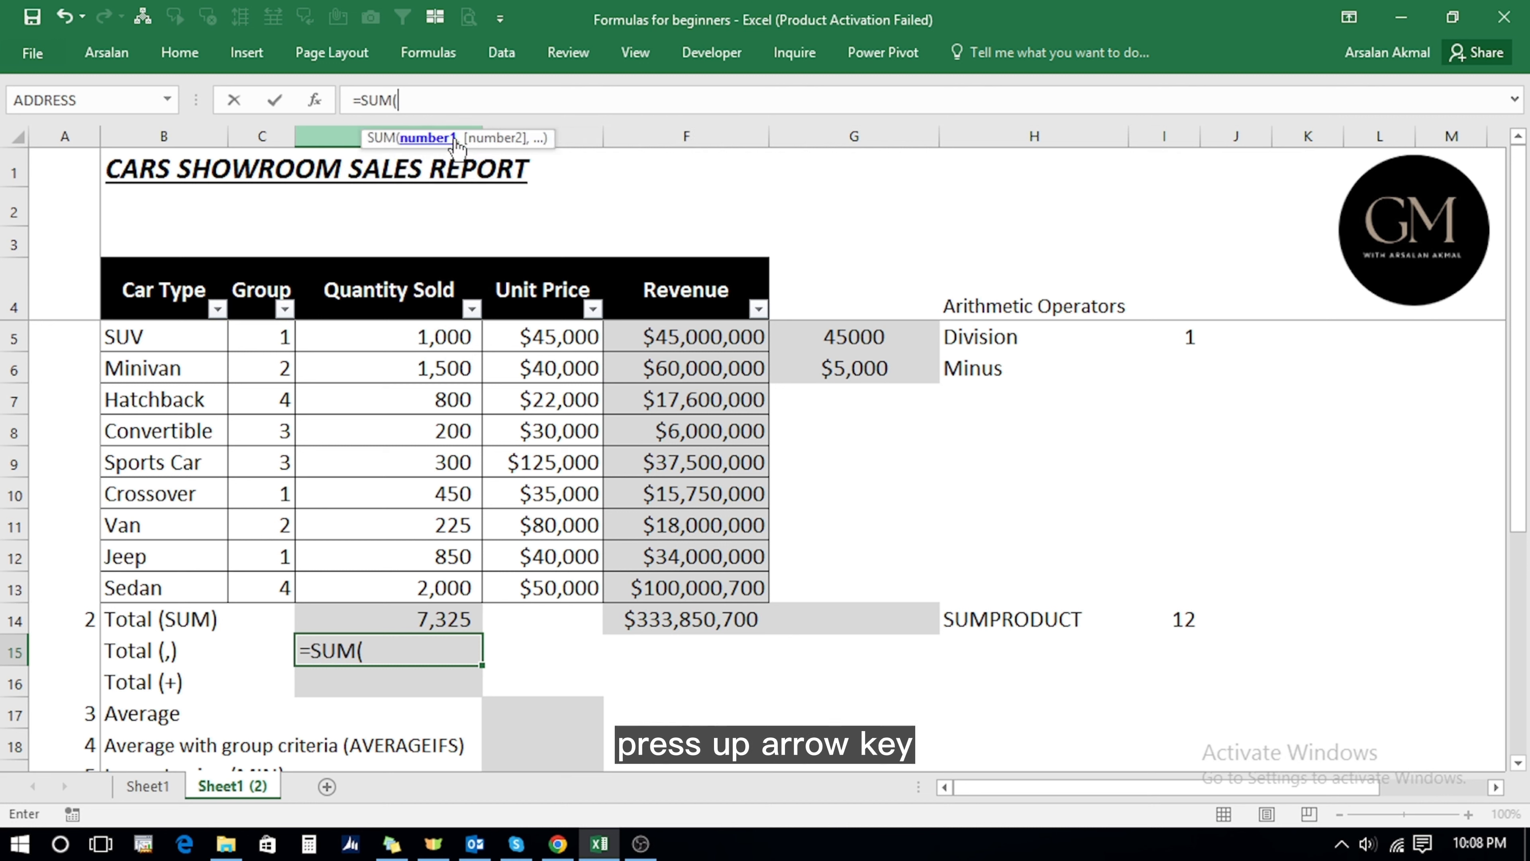
{"action": "key", "text": "Up"}
{"action": "key", "text": "Up"}
{"action": "key", "text": "Up"}
{"action": "key", "text": "Up"}
{"action": "key", "text": "Up"}
{"action": "key", "text": "Up"}
{"action": "key", "text": "Up"}
{"action": "key", "text": "Up"}
{"action": "key", "text": "Up"}
{"action": "key", "text": "Up"}
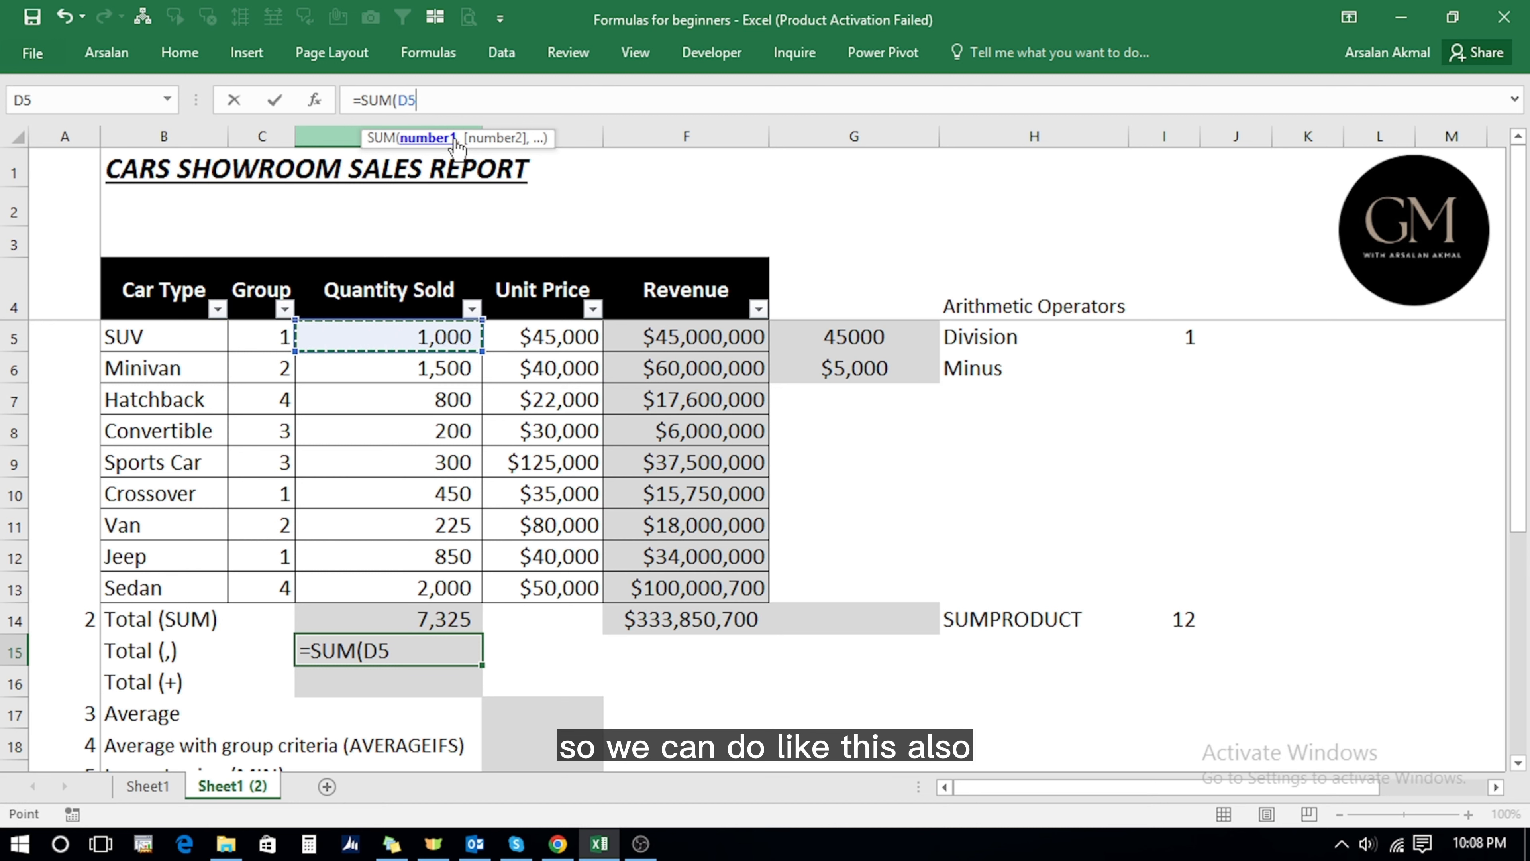
{"action": "type", "text": ","}
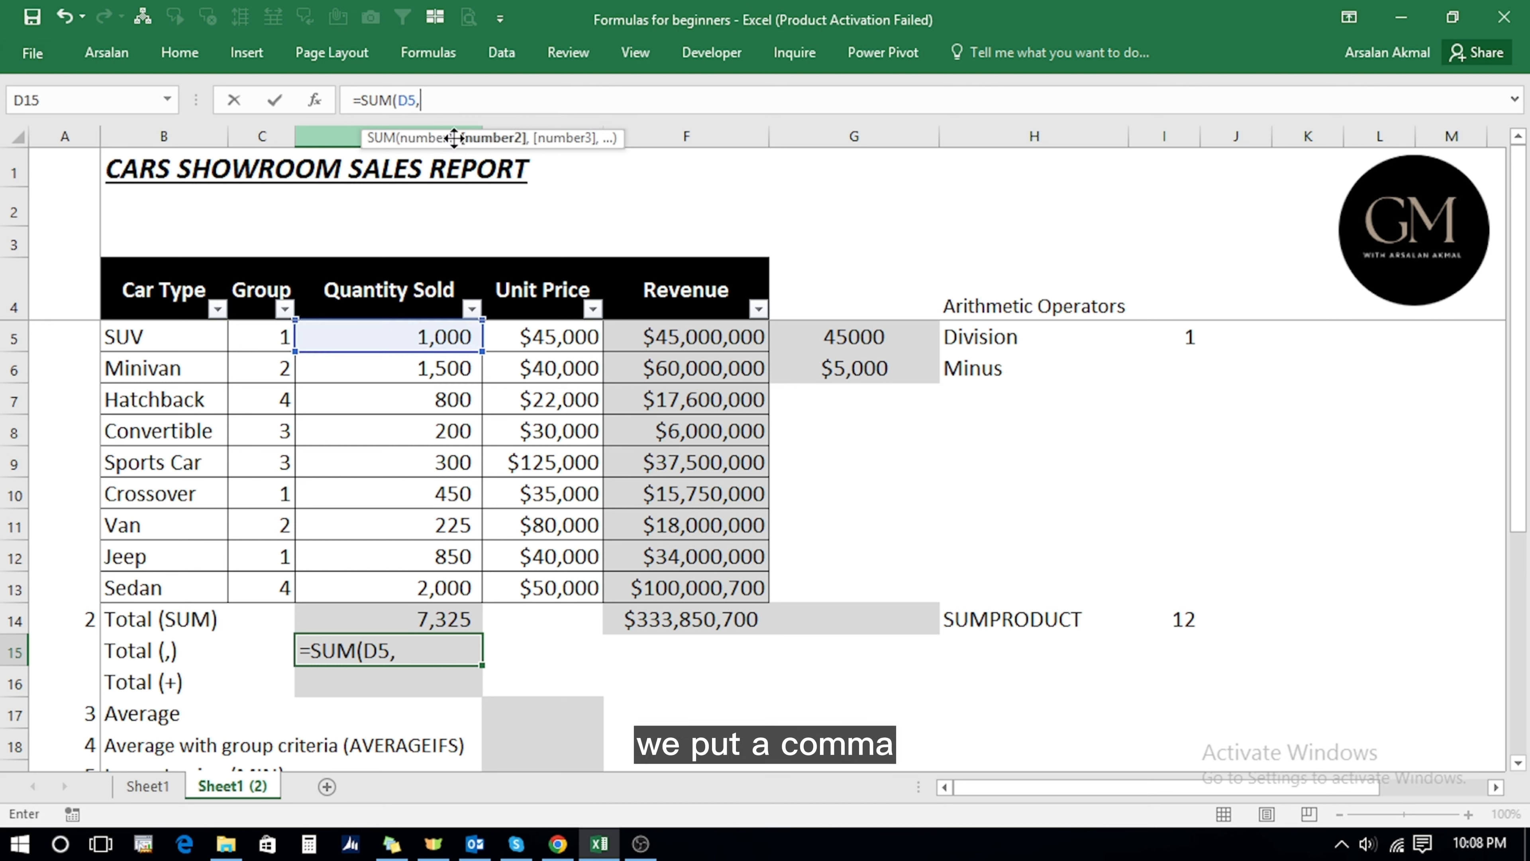
{"action": "left_click", "coordinate": [437, 371]}
{"action": "type", "text": ","}
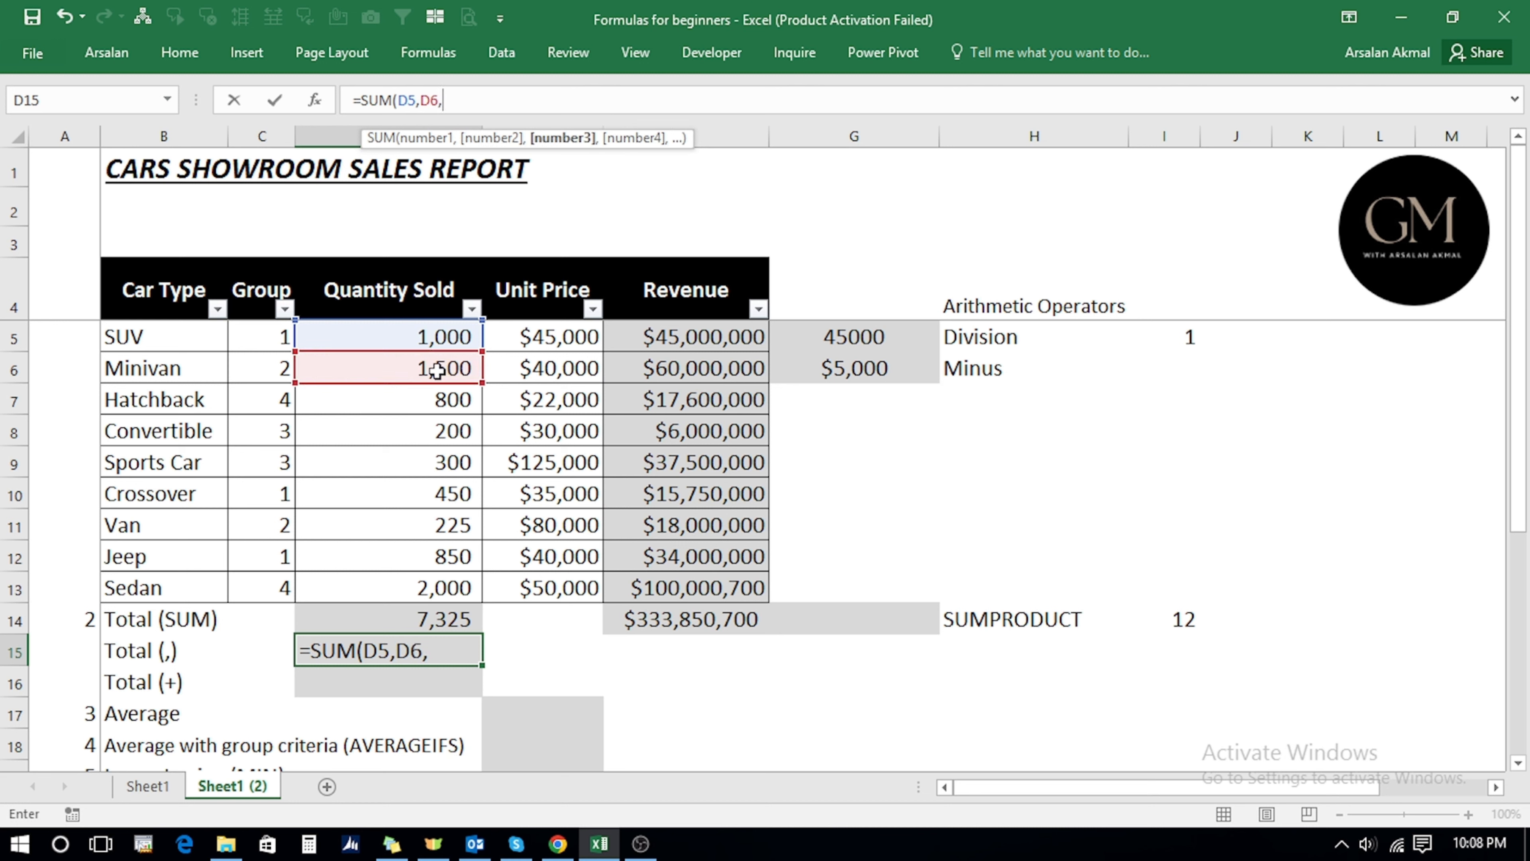
{"action": "left_click", "coordinate": [436, 398]}
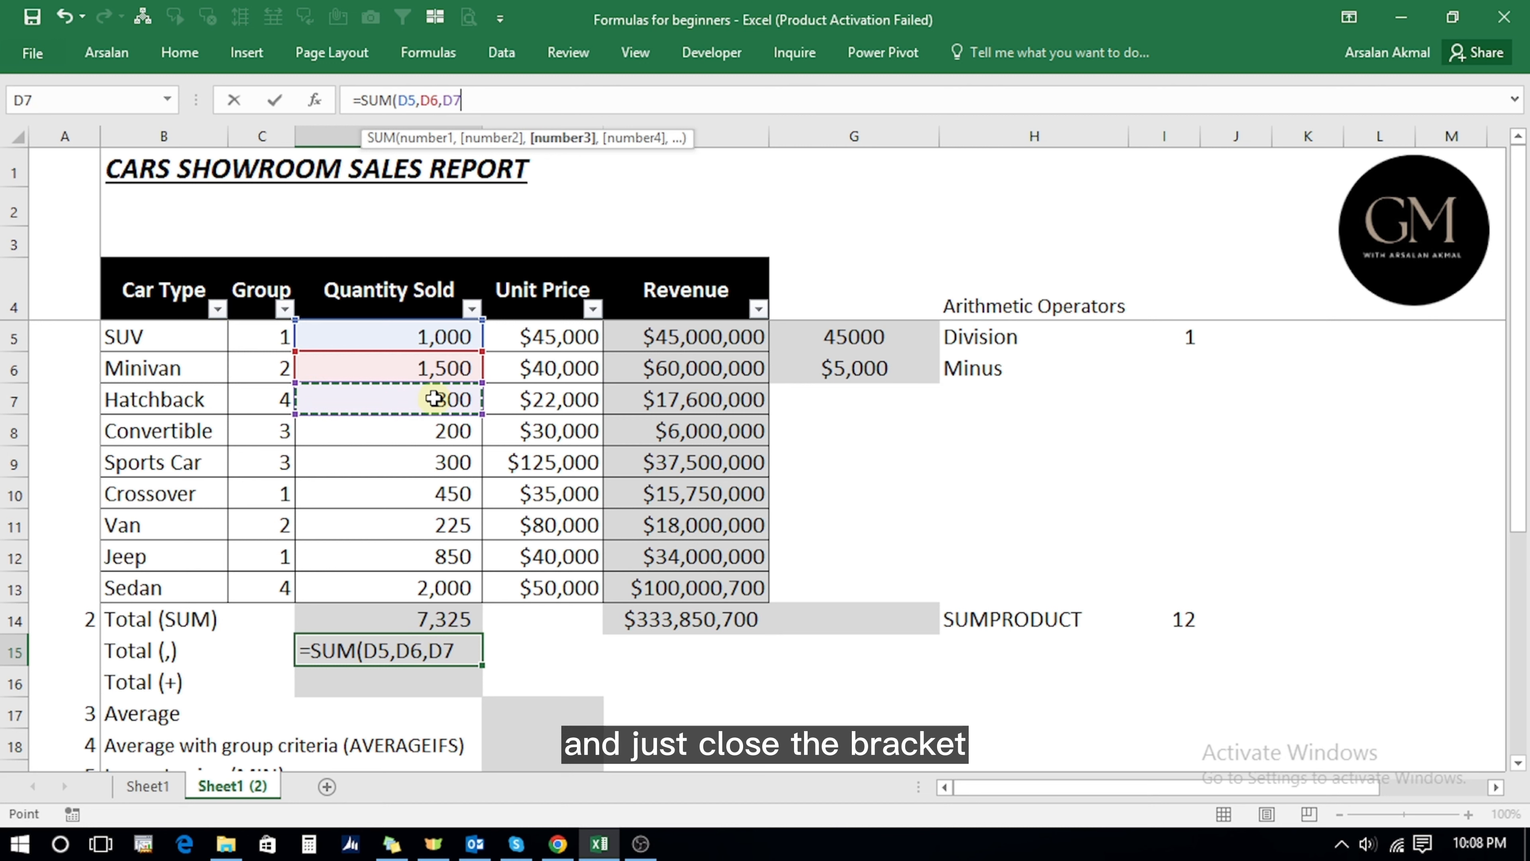
{"action": "type", "text": ")"}
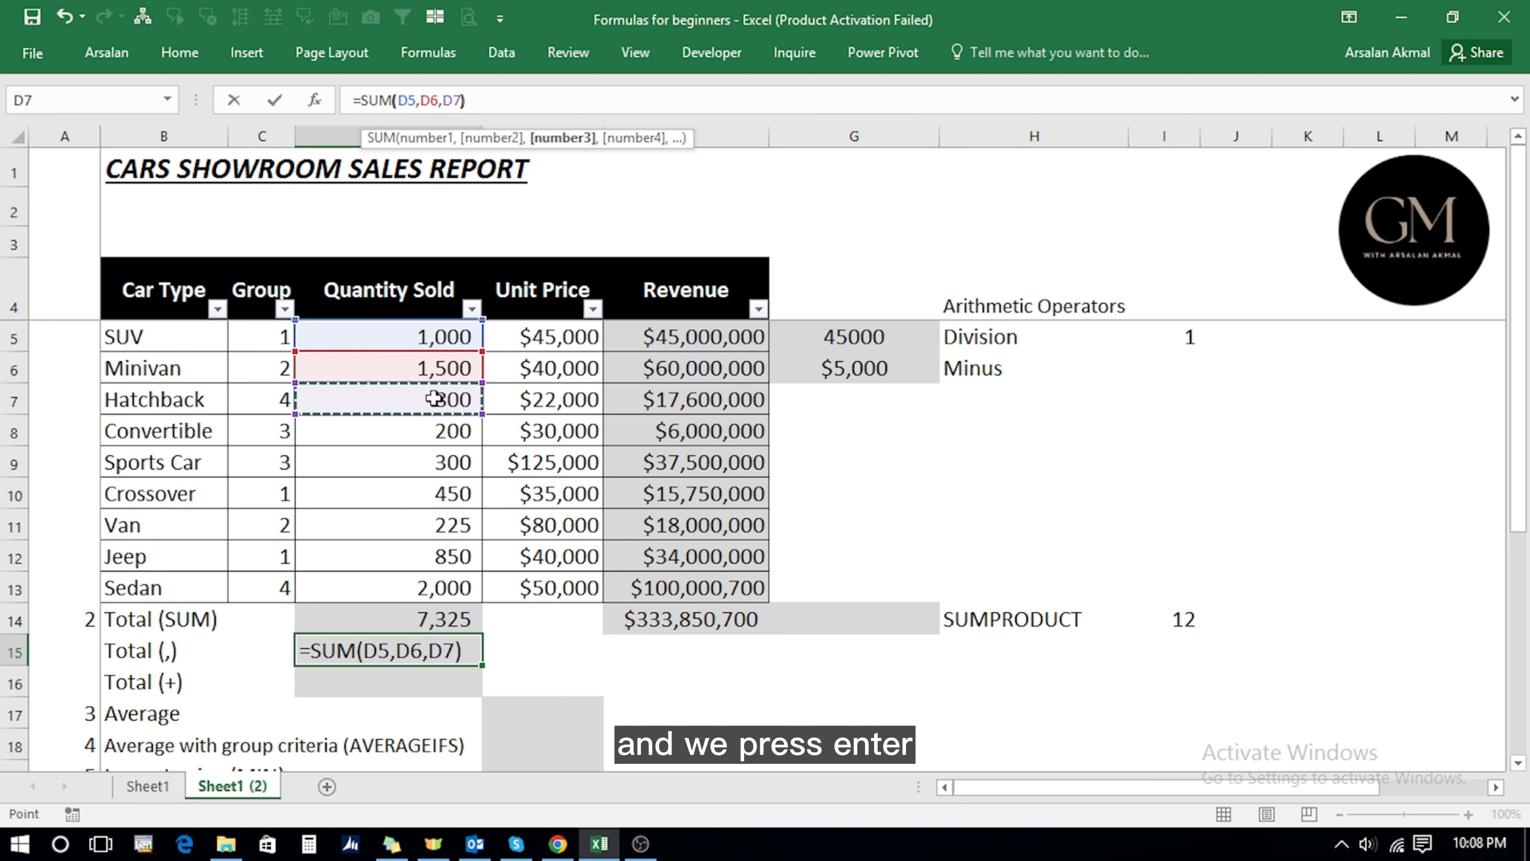
{"action": "key", "text": "Return"}
{"action": "key", "text": "Up"}
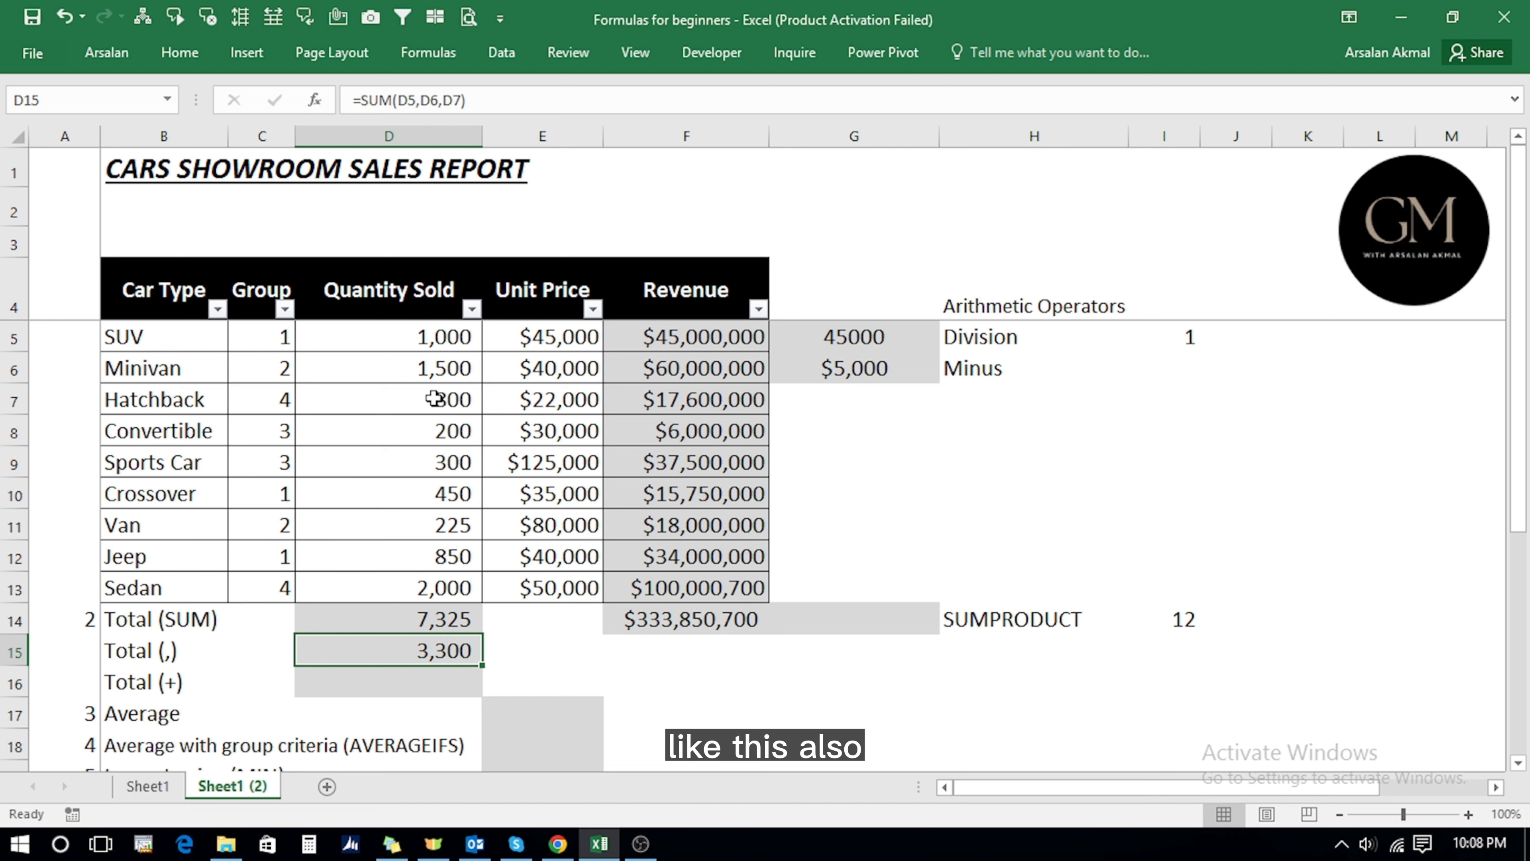
Add the quantities sold for the group 1 cars in cell D16 with the plus-operator formula =D5+D10+D12.
{"action": "key", "text": "Down"}
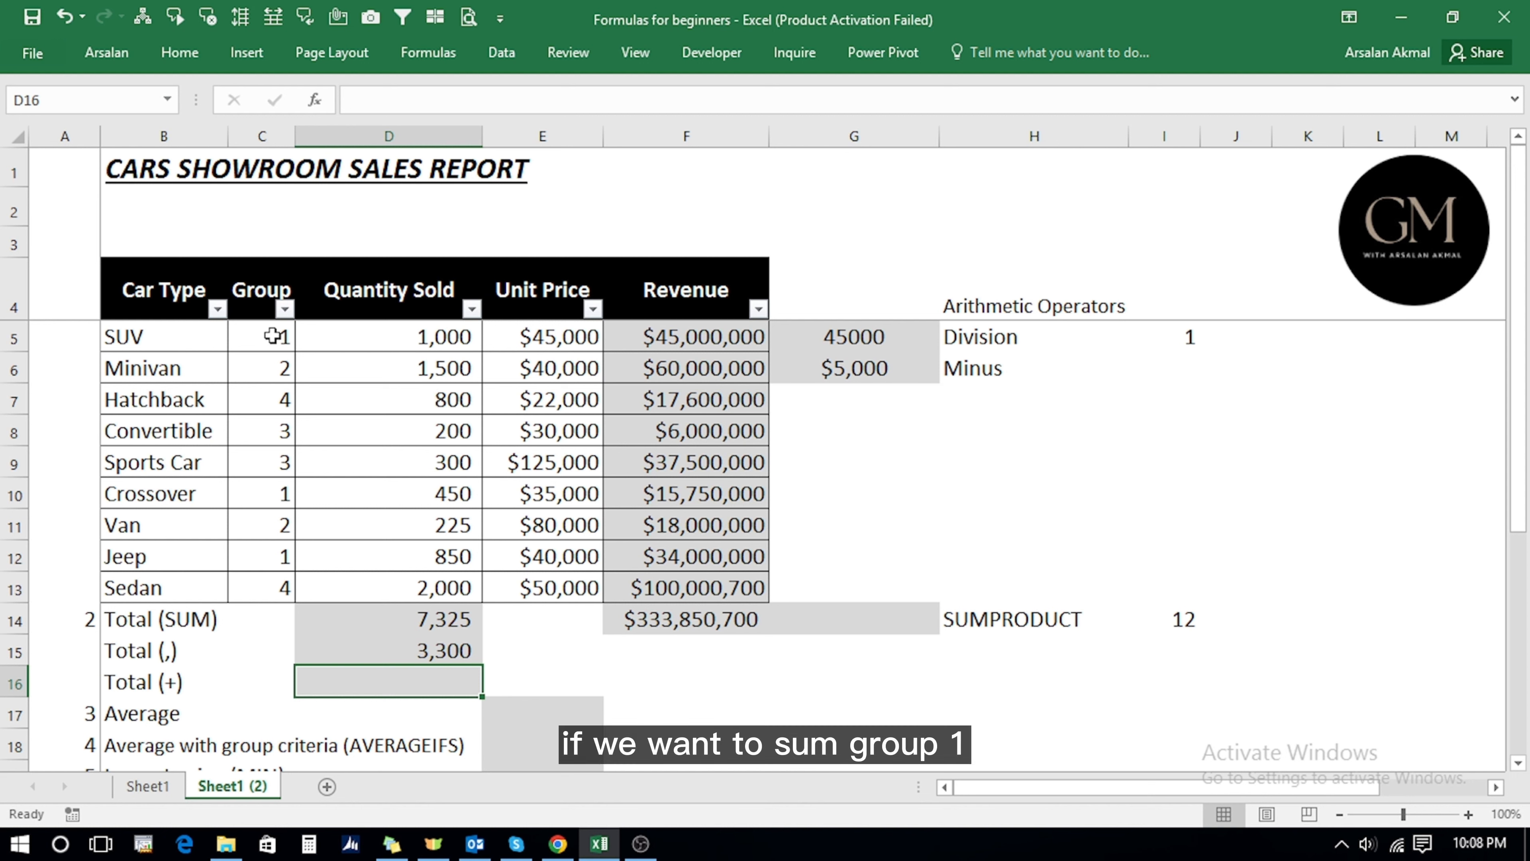
{"action": "type", "text": "="}
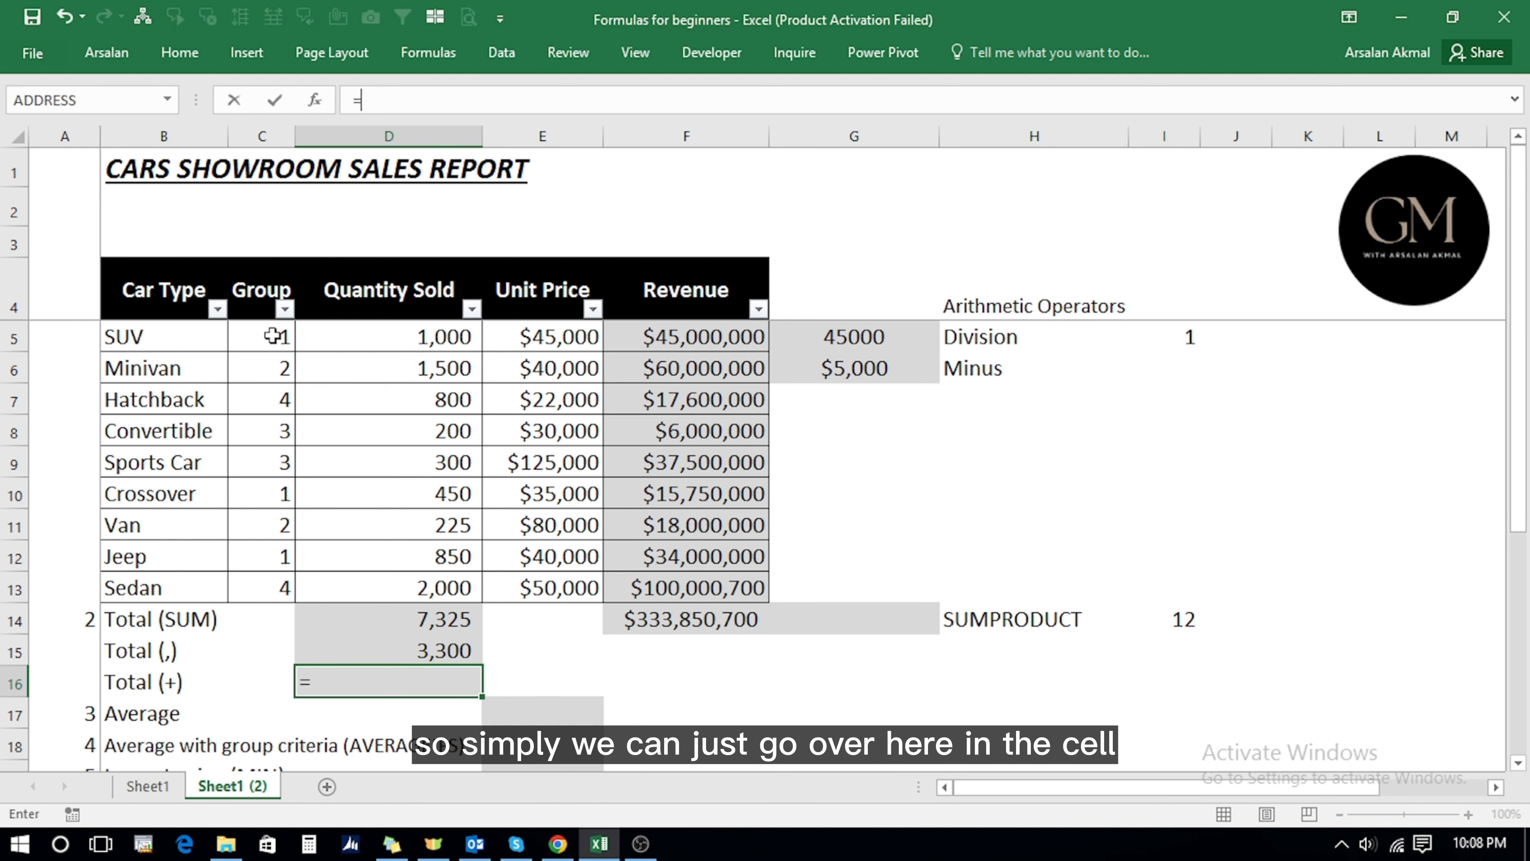
{"action": "left_click", "coordinate": [398, 340]}
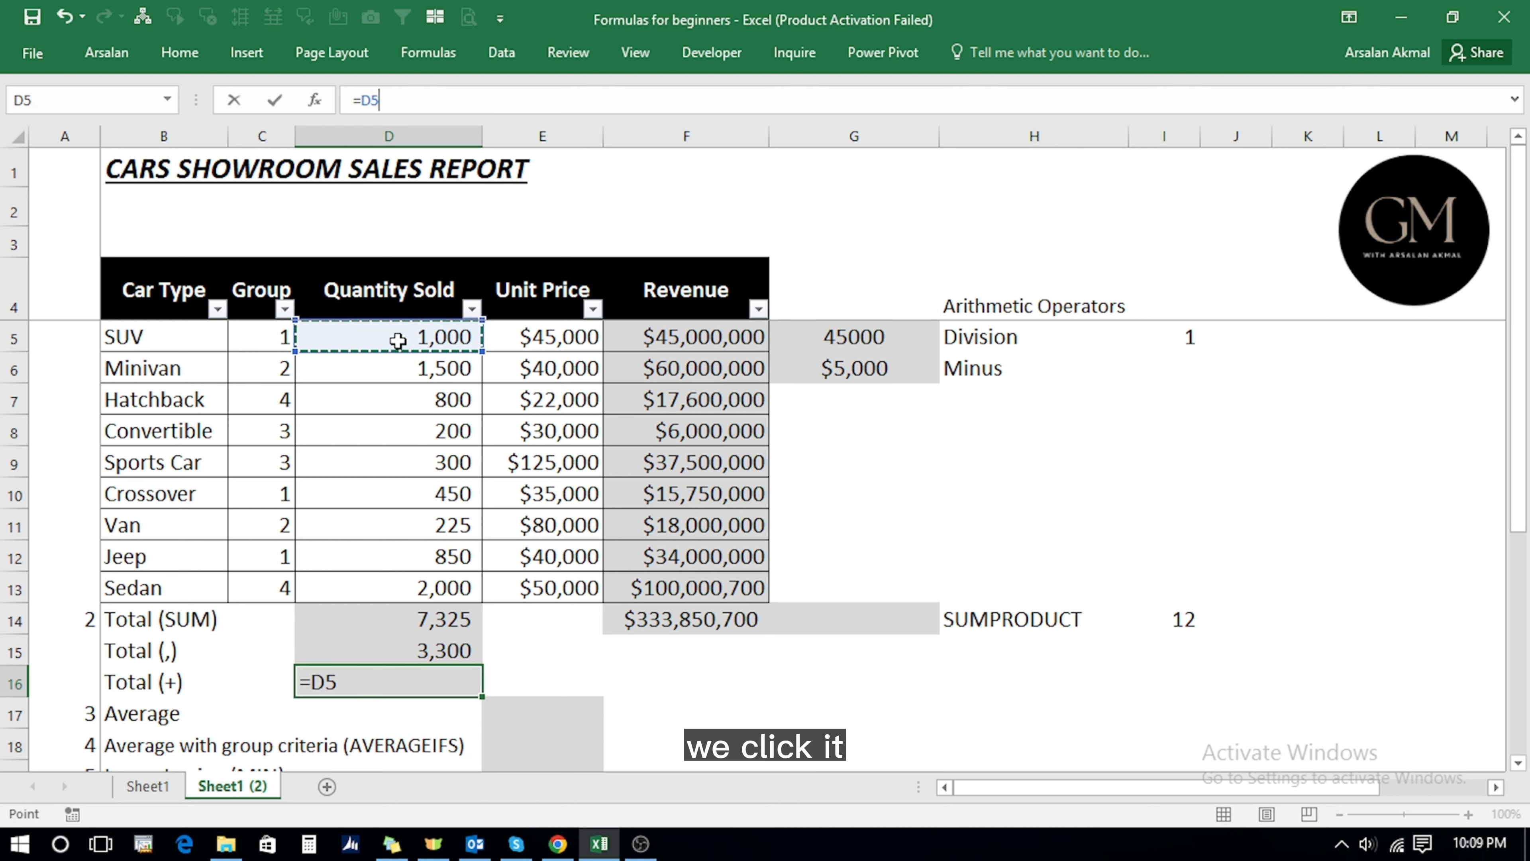
{"action": "type", "text": "+"}
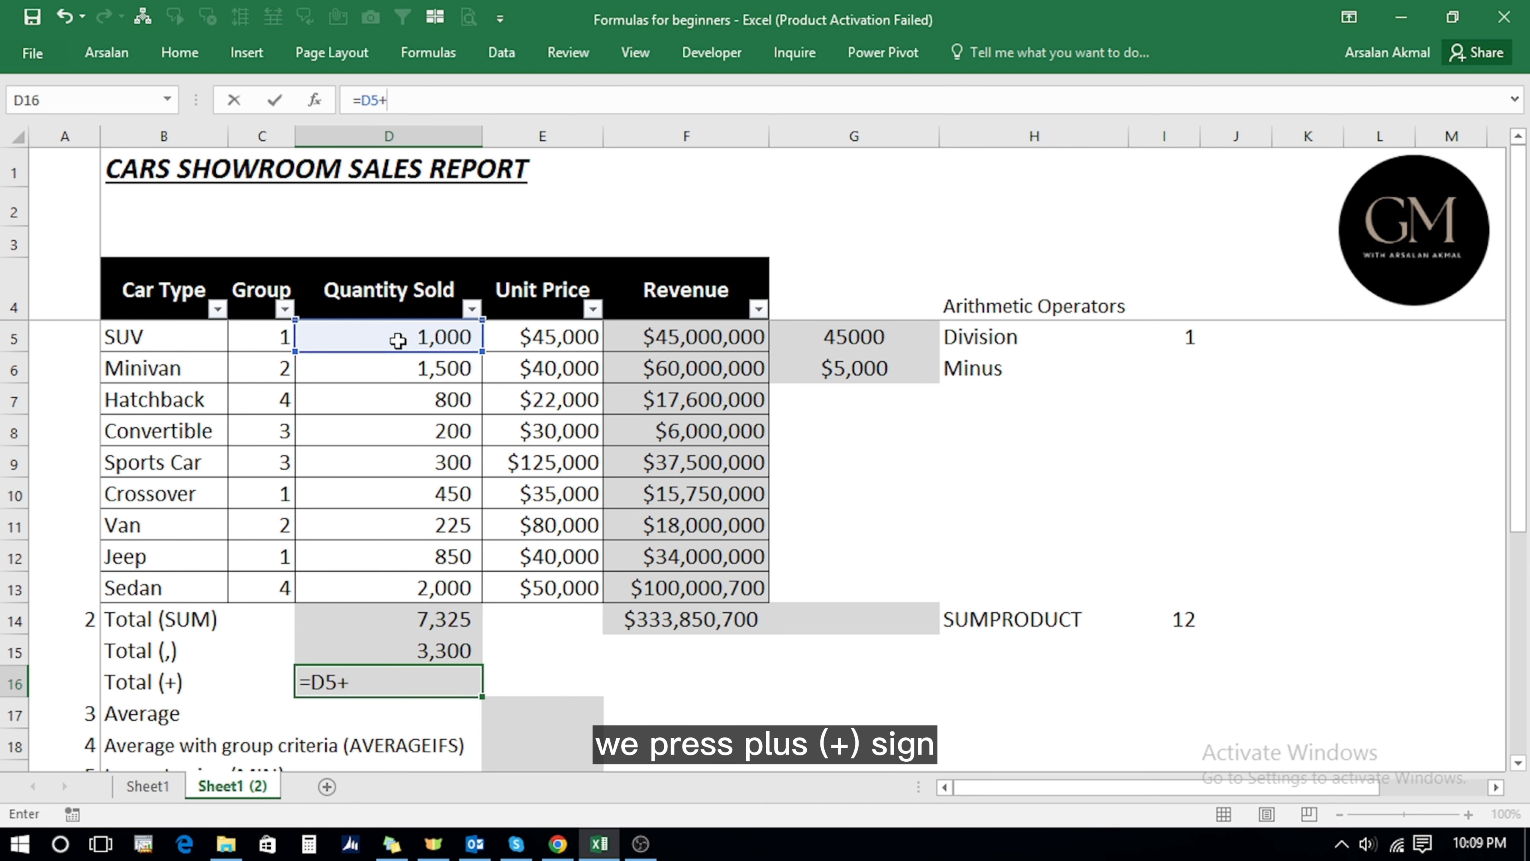
{"action": "left_click", "coordinate": [399, 496]}
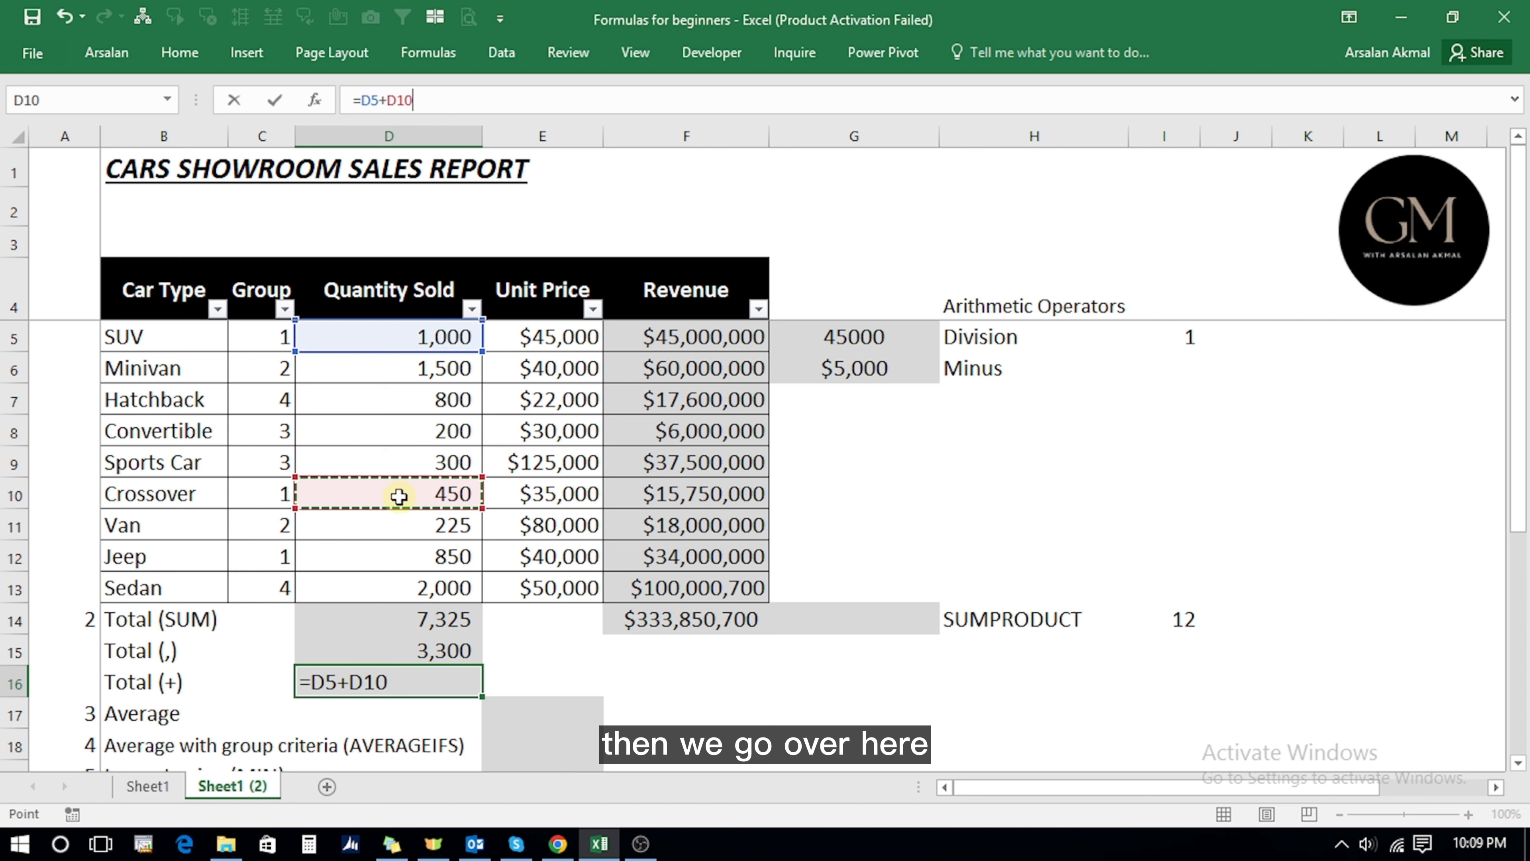
{"action": "type", "text": "+"}
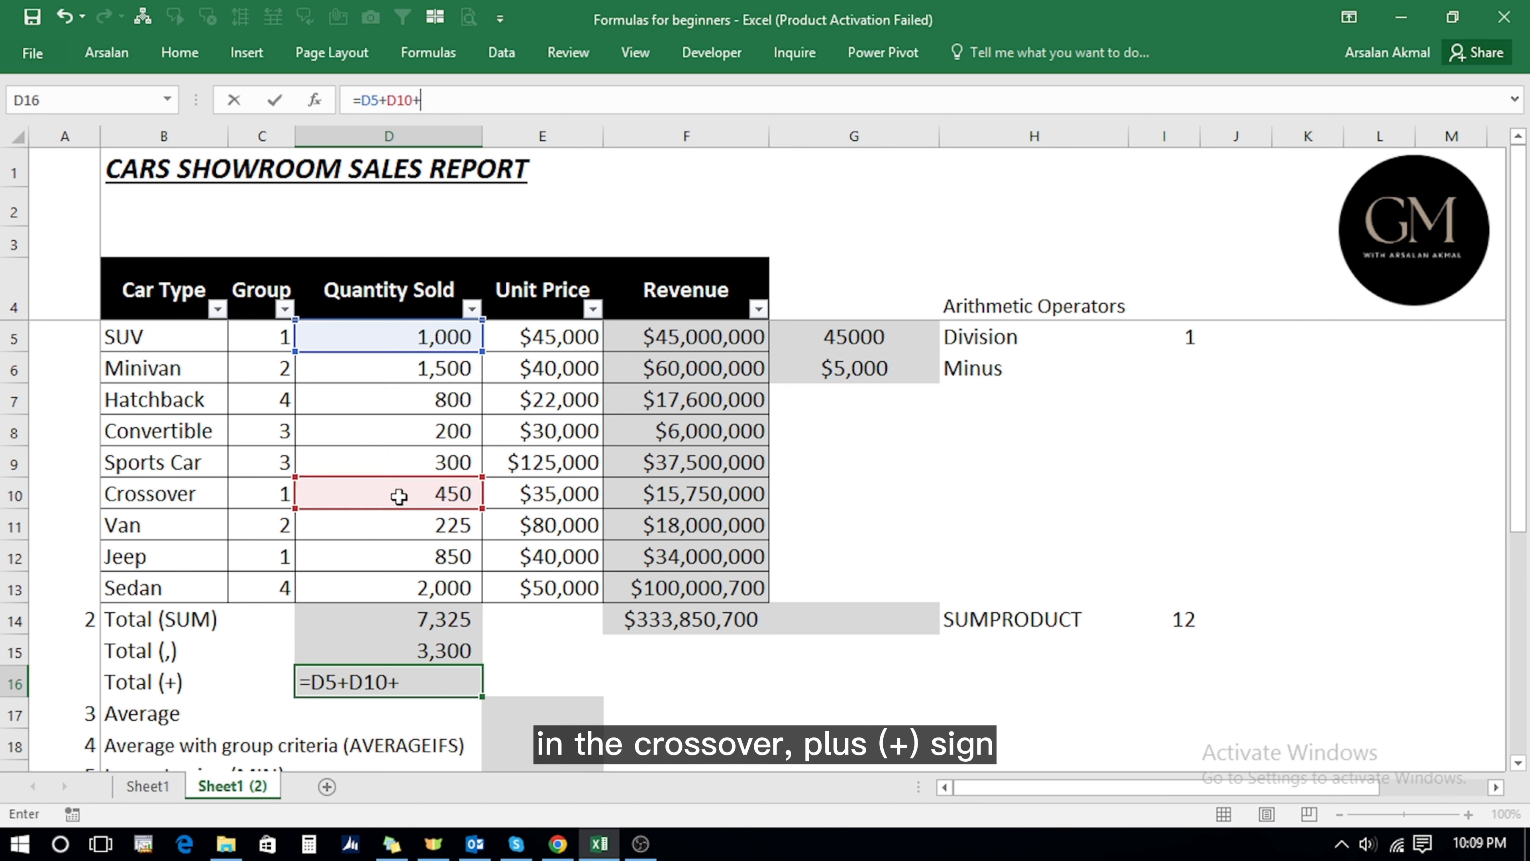
{"action": "left_click", "coordinate": [400, 555]}
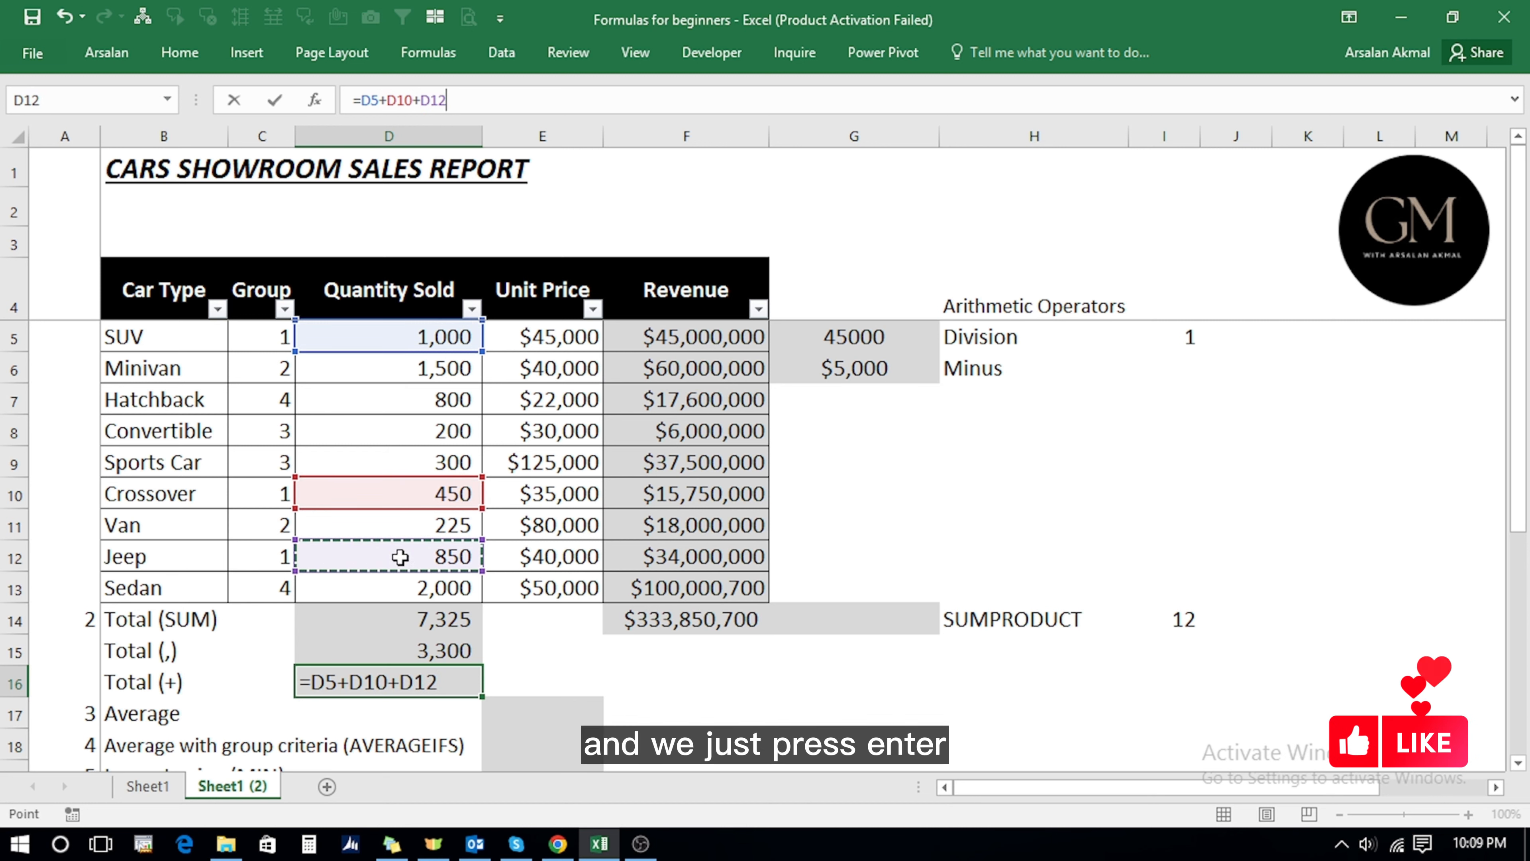
{"action": "key", "text": "Return"}
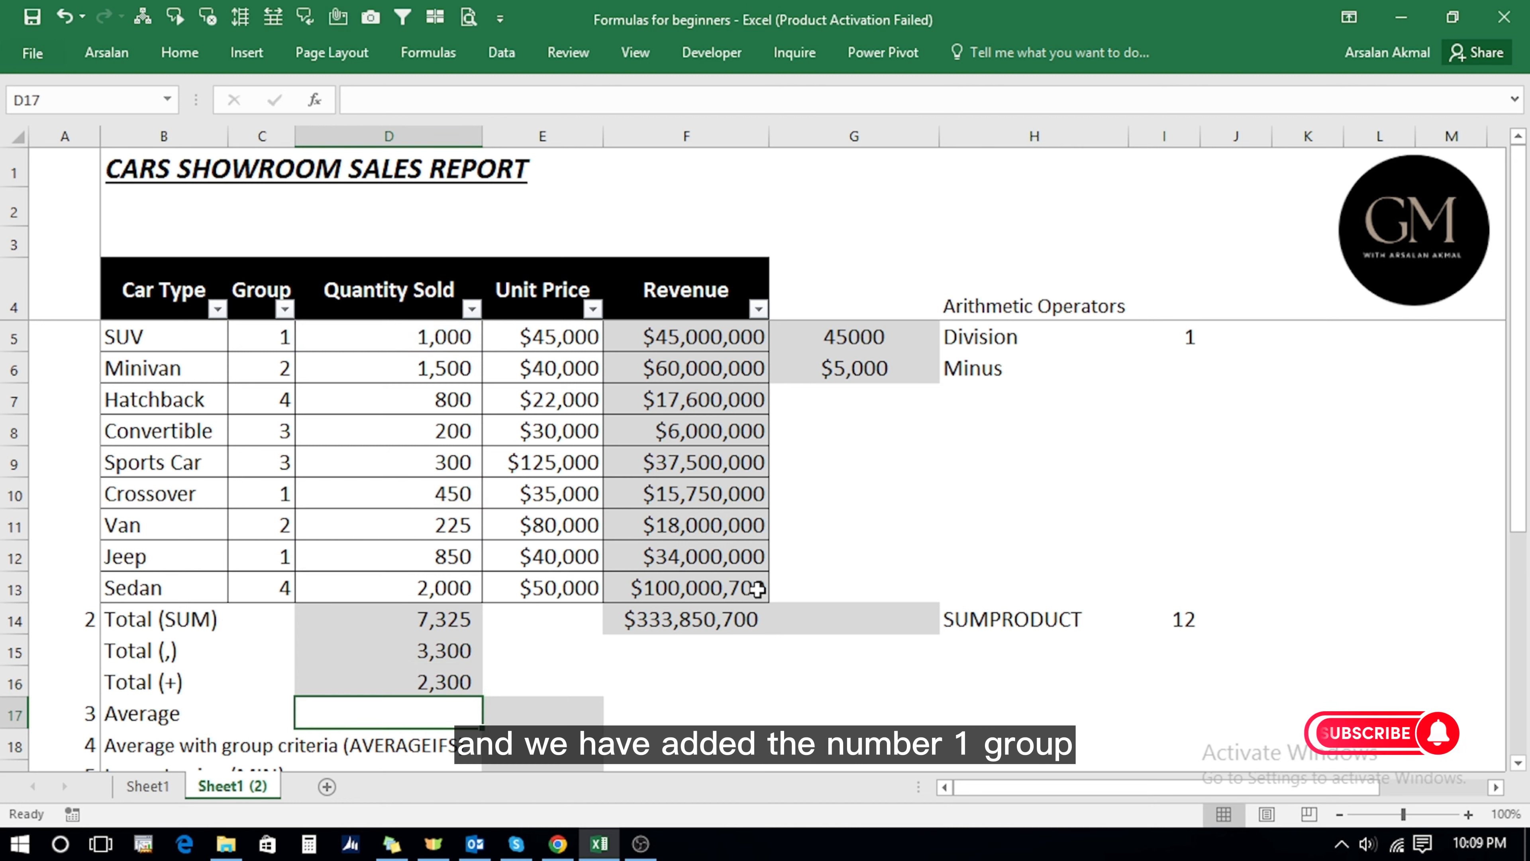
{"action": "key", "text": "Up"}
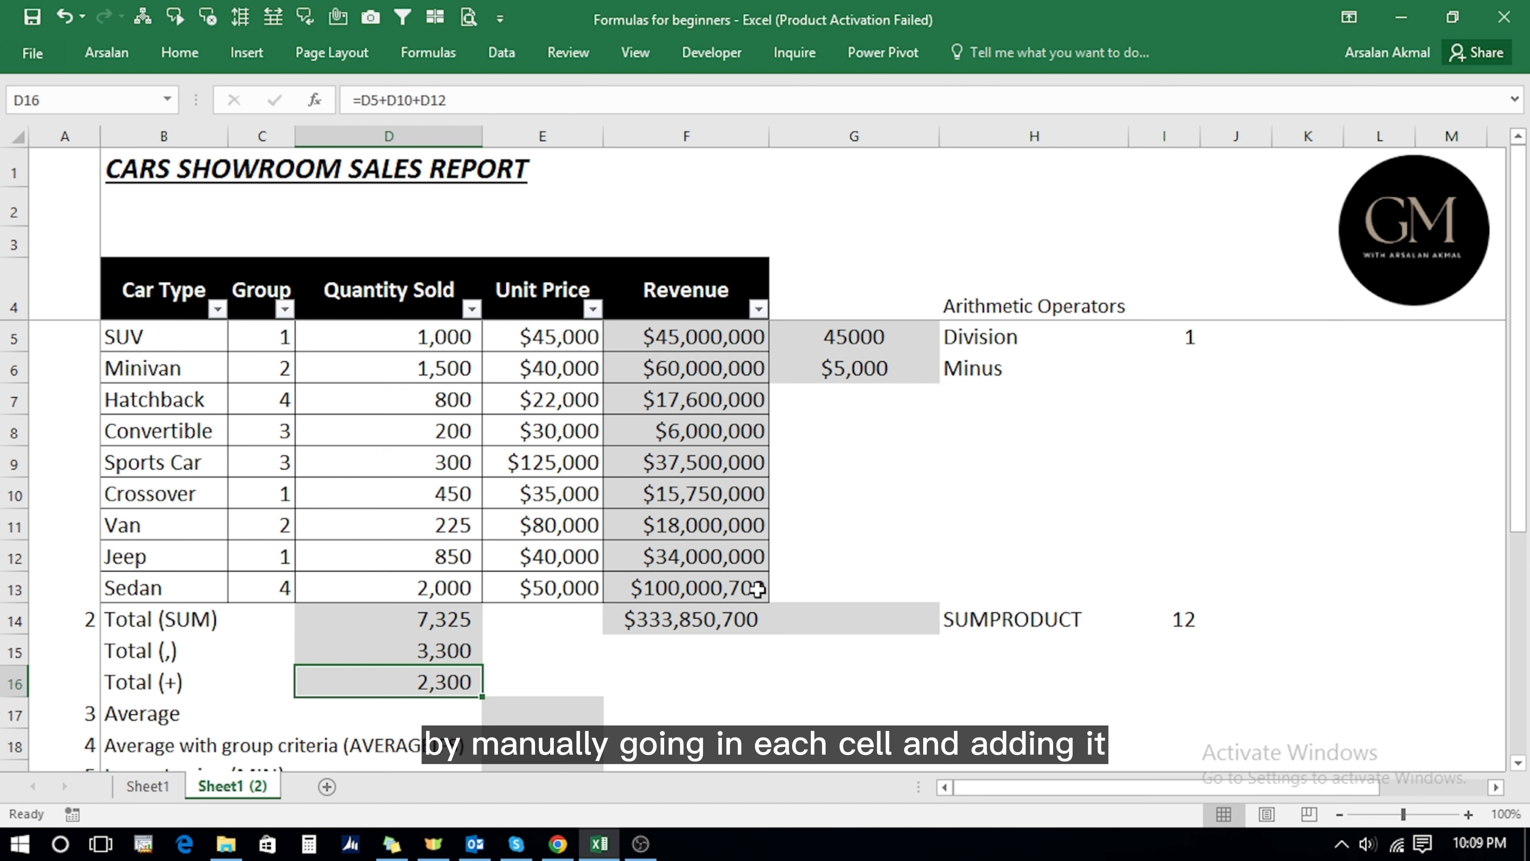
Calculate the average unit price of all cars in cell E17 with =AVERAGE(E5:E13).
{"action": "key", "text": "Down"}
{"action": "key", "text": "Right"}
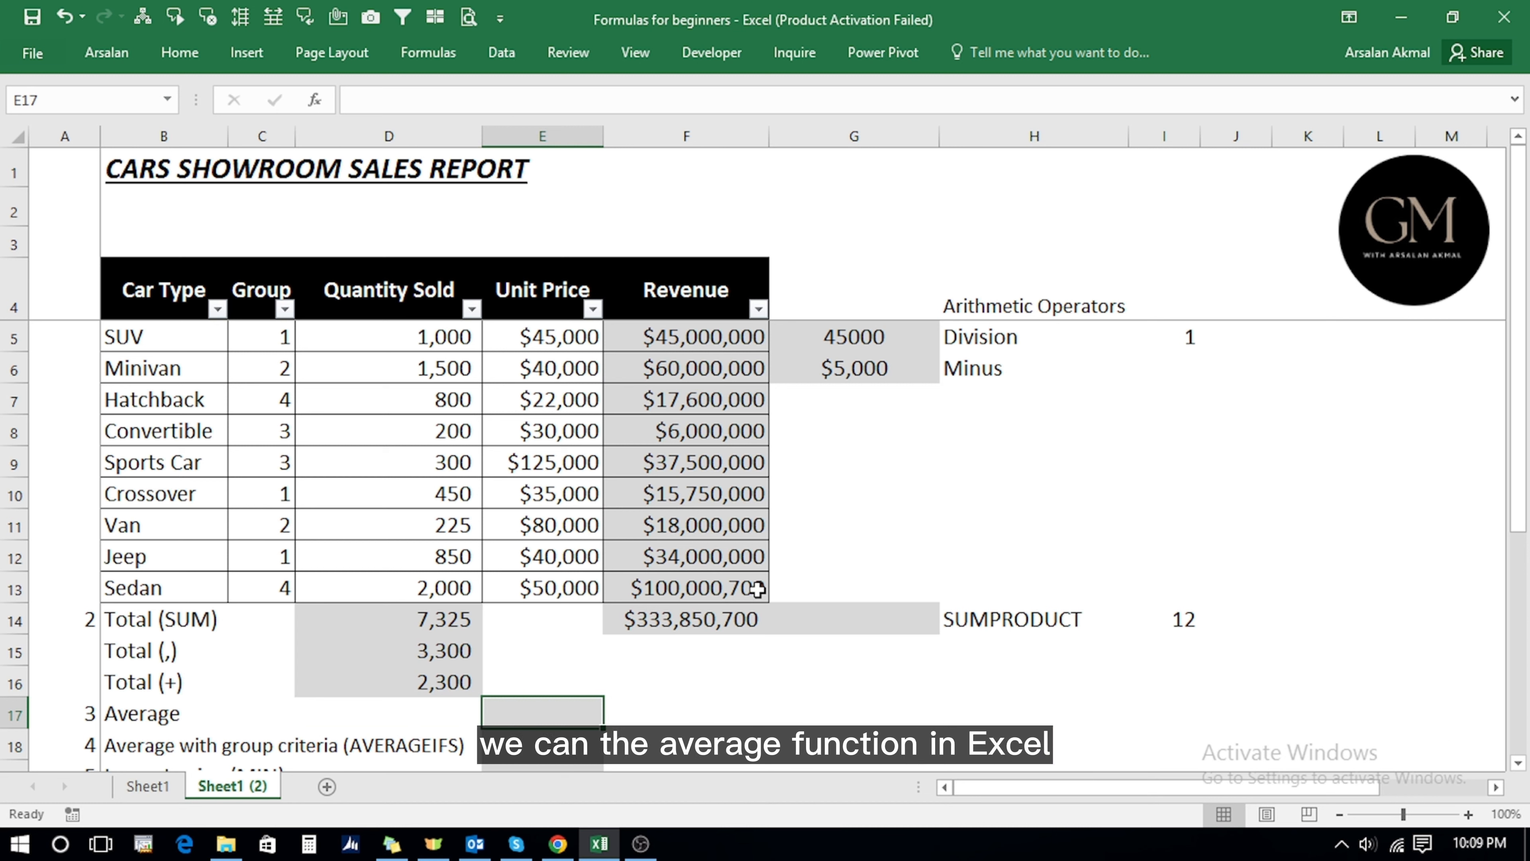
{"action": "type", "text": "="}
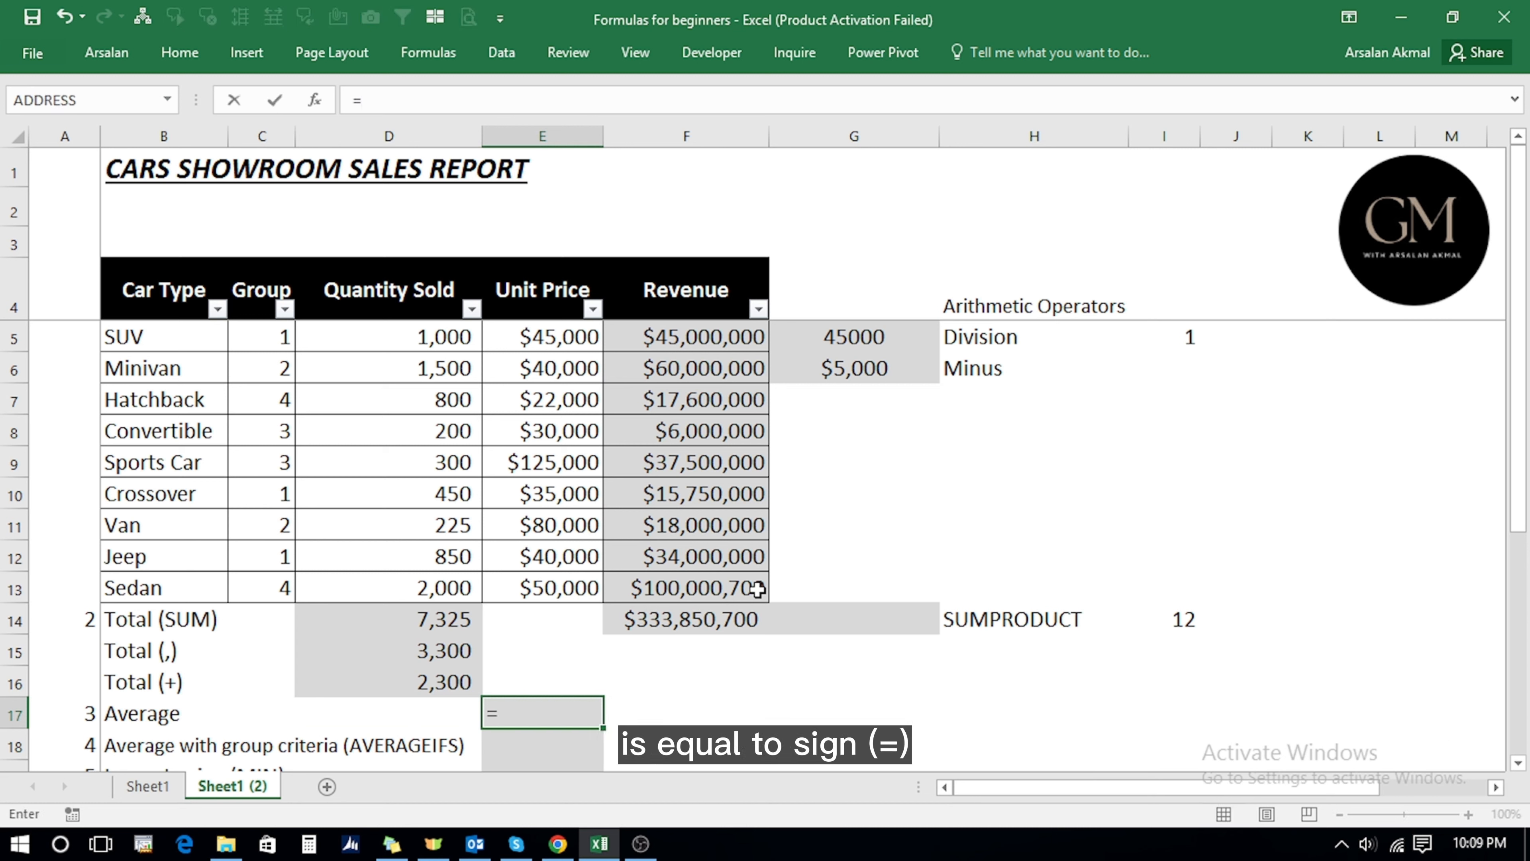
{"action": "type", "text": "aver"}
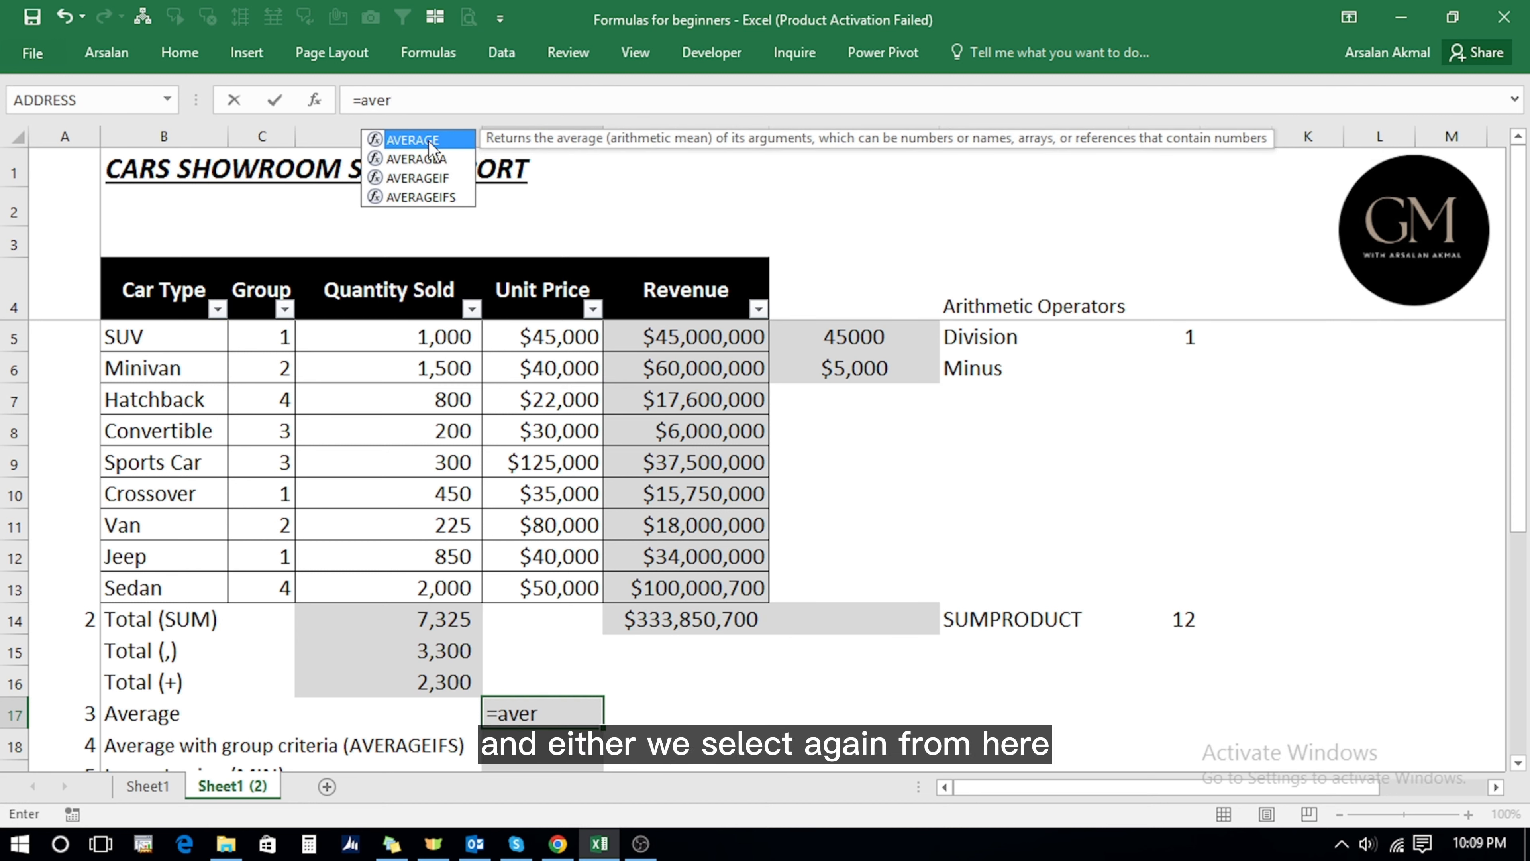
{"action": "key", "text": "Tab"}
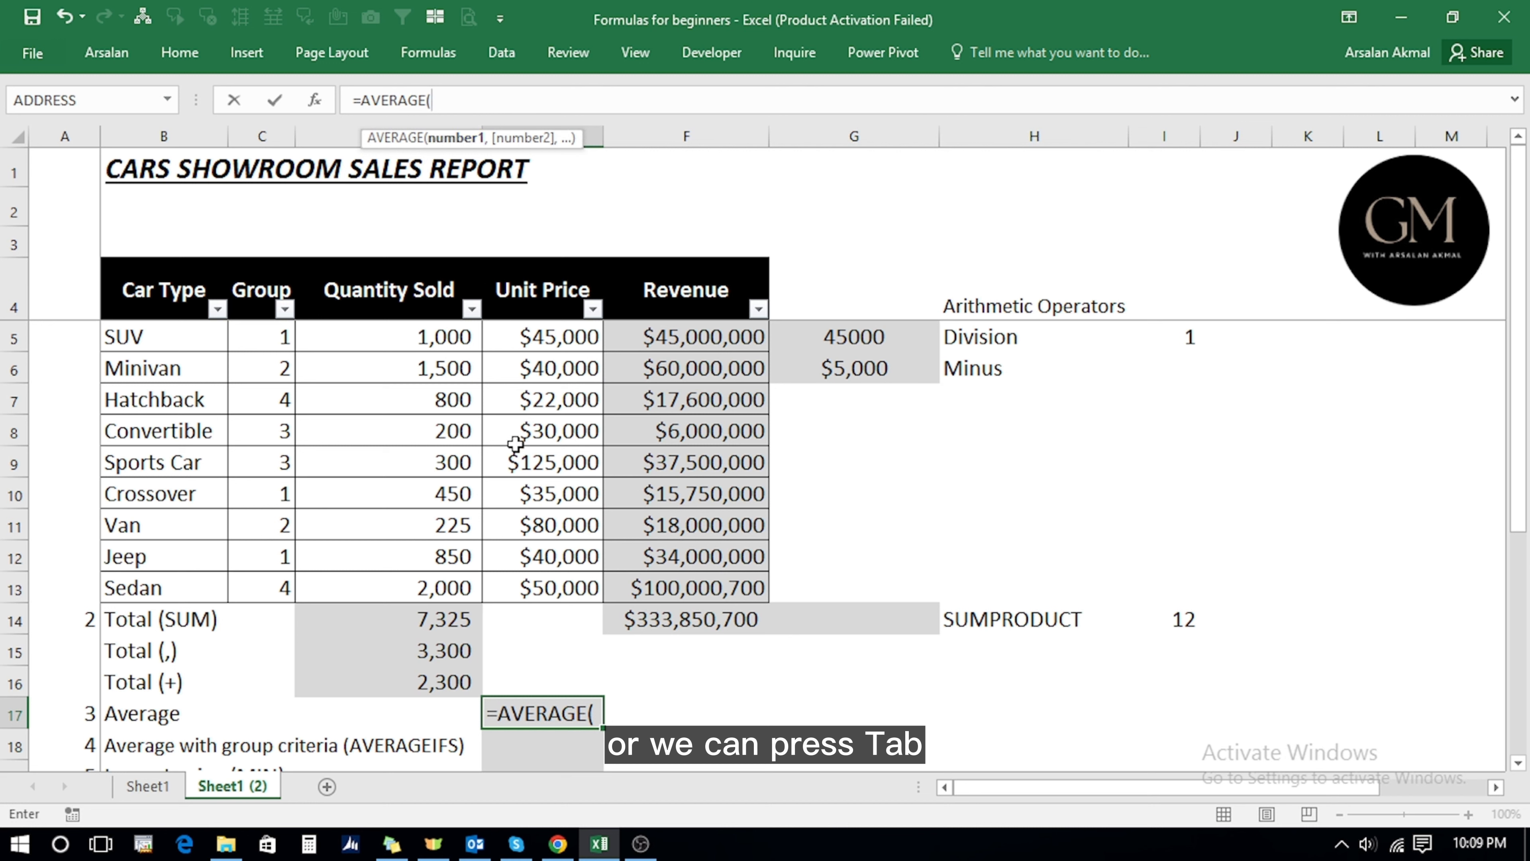
{"action": "left_click", "coordinate": [549, 588]}
{"action": "key", "text": "shift+Up"}
{"action": "key", "text": "shift+Up"}
{"action": "key", "text": "shift+Up"}
{"action": "key", "text": "shift+Up"}
{"action": "key", "text": "shift+Up"}
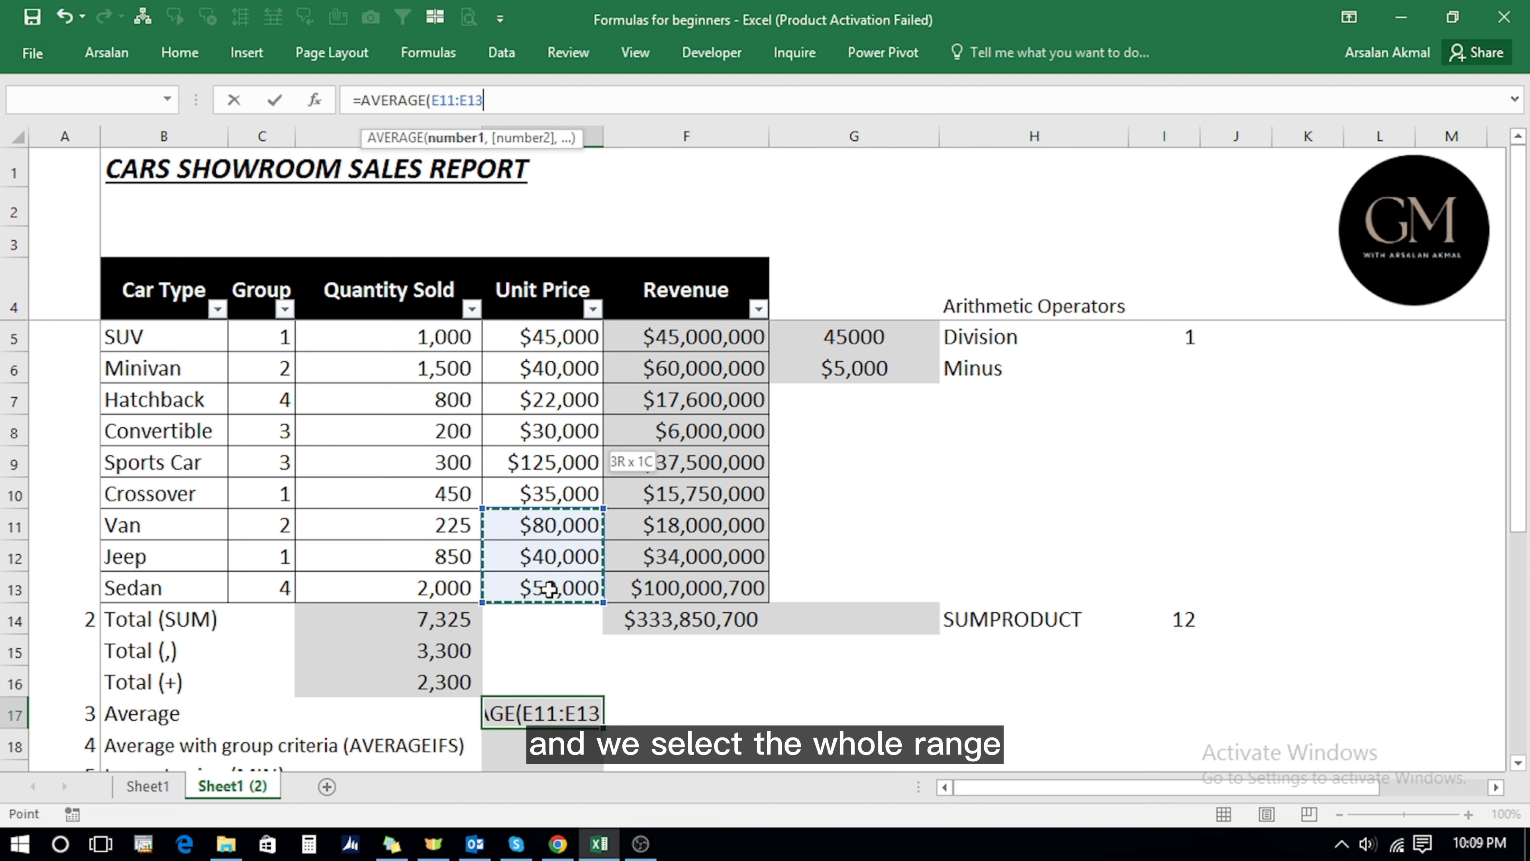
{"action": "key", "text": "shift+Up"}
{"action": "key", "text": "shift+Up"}
{"action": "key", "text": "shift+Up"}
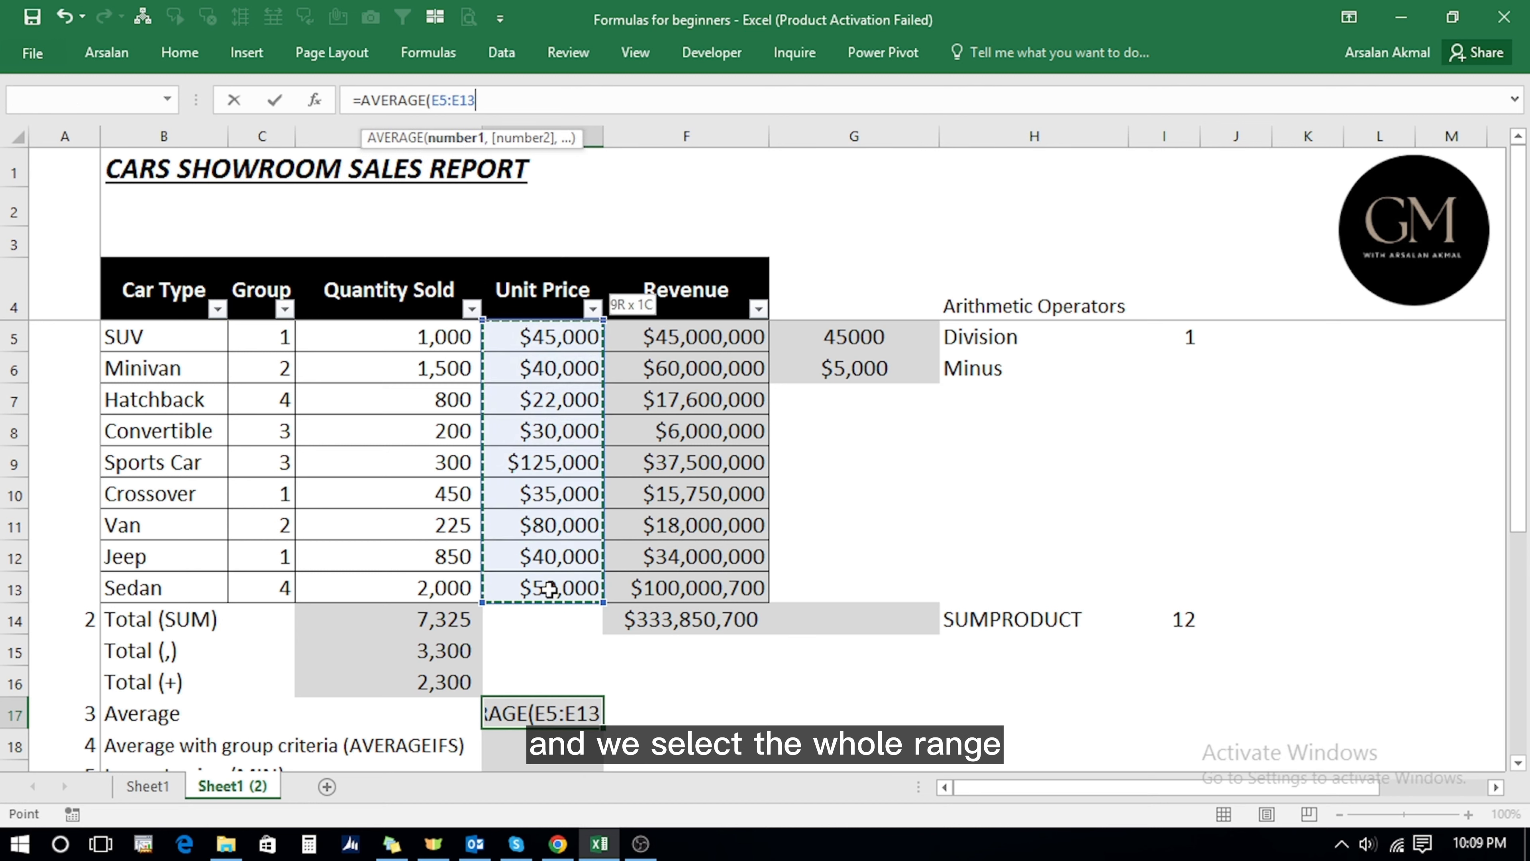
{"action": "type", "text": ")"}
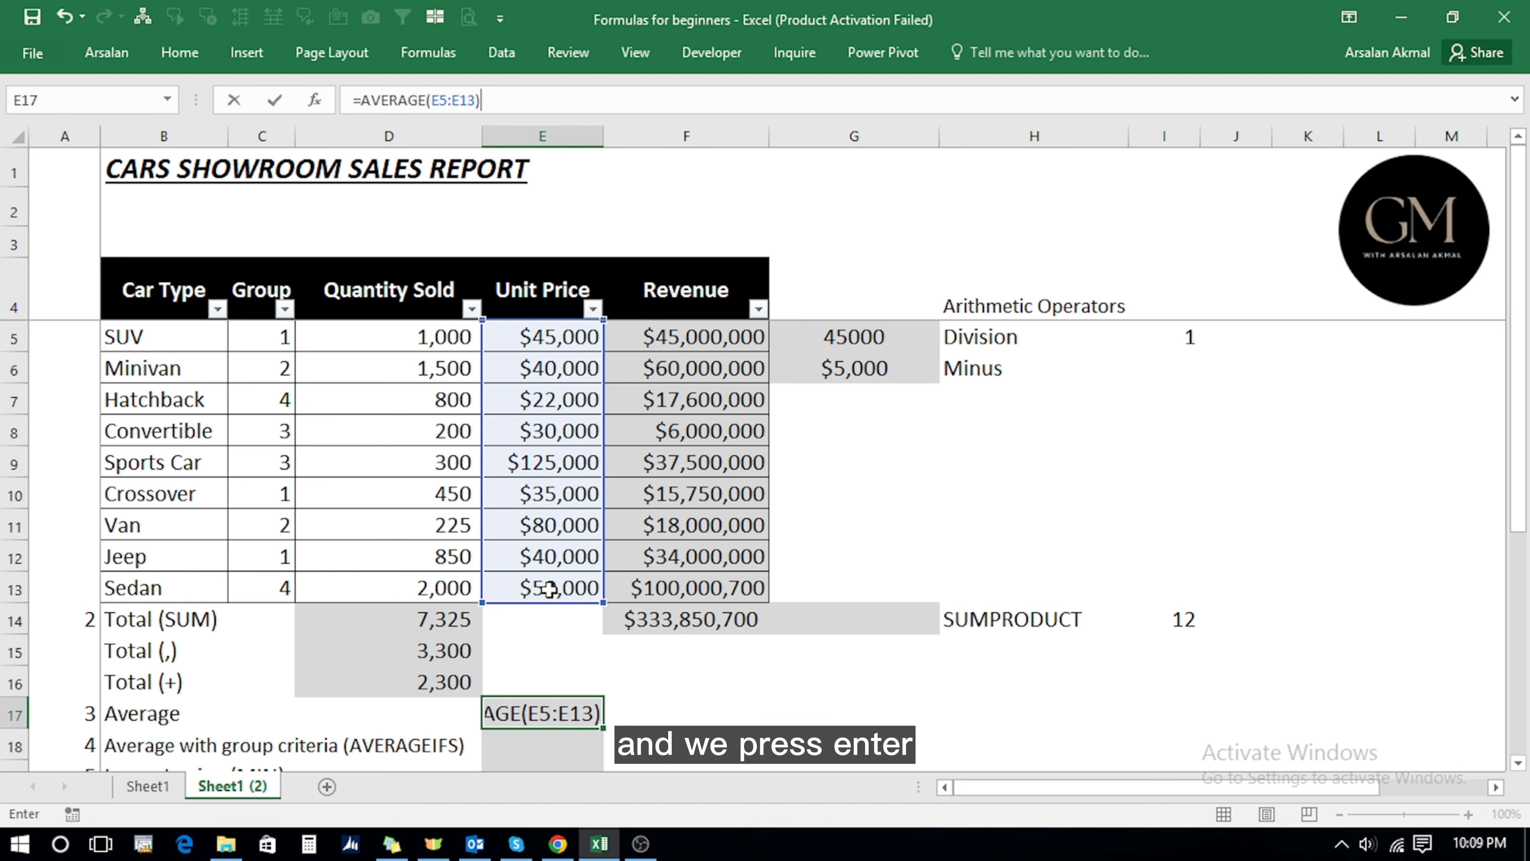
{"action": "key", "text": "Return"}
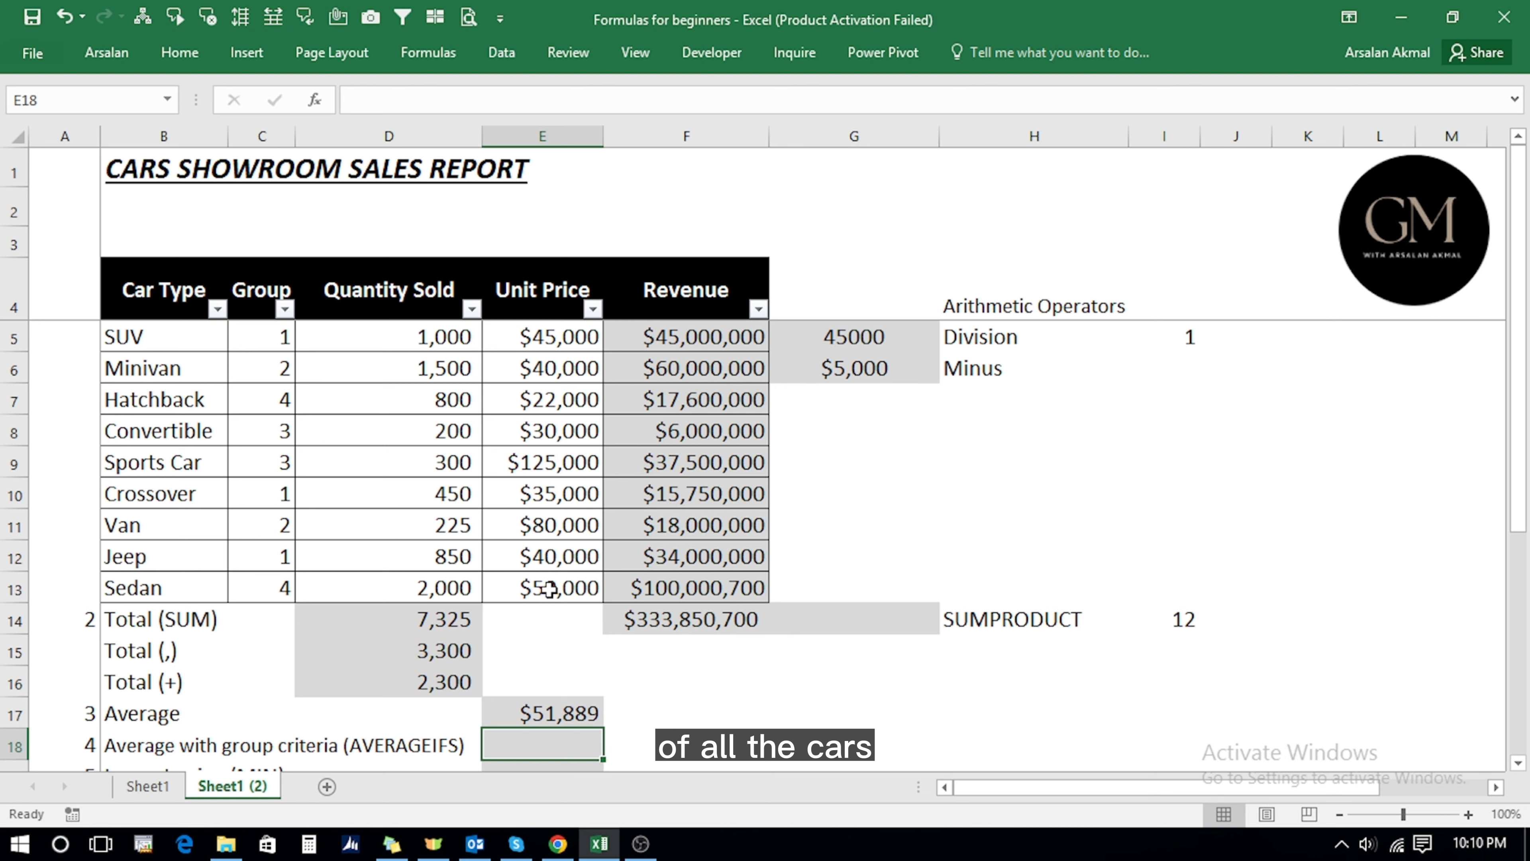
Examine the Group and Unit Price columns as the criteria and values for the AVERAGEIFS row.
{"action": "scroll", "coordinate": [602, 579], "scroll_direction": "down", "scroll_amount": 2}
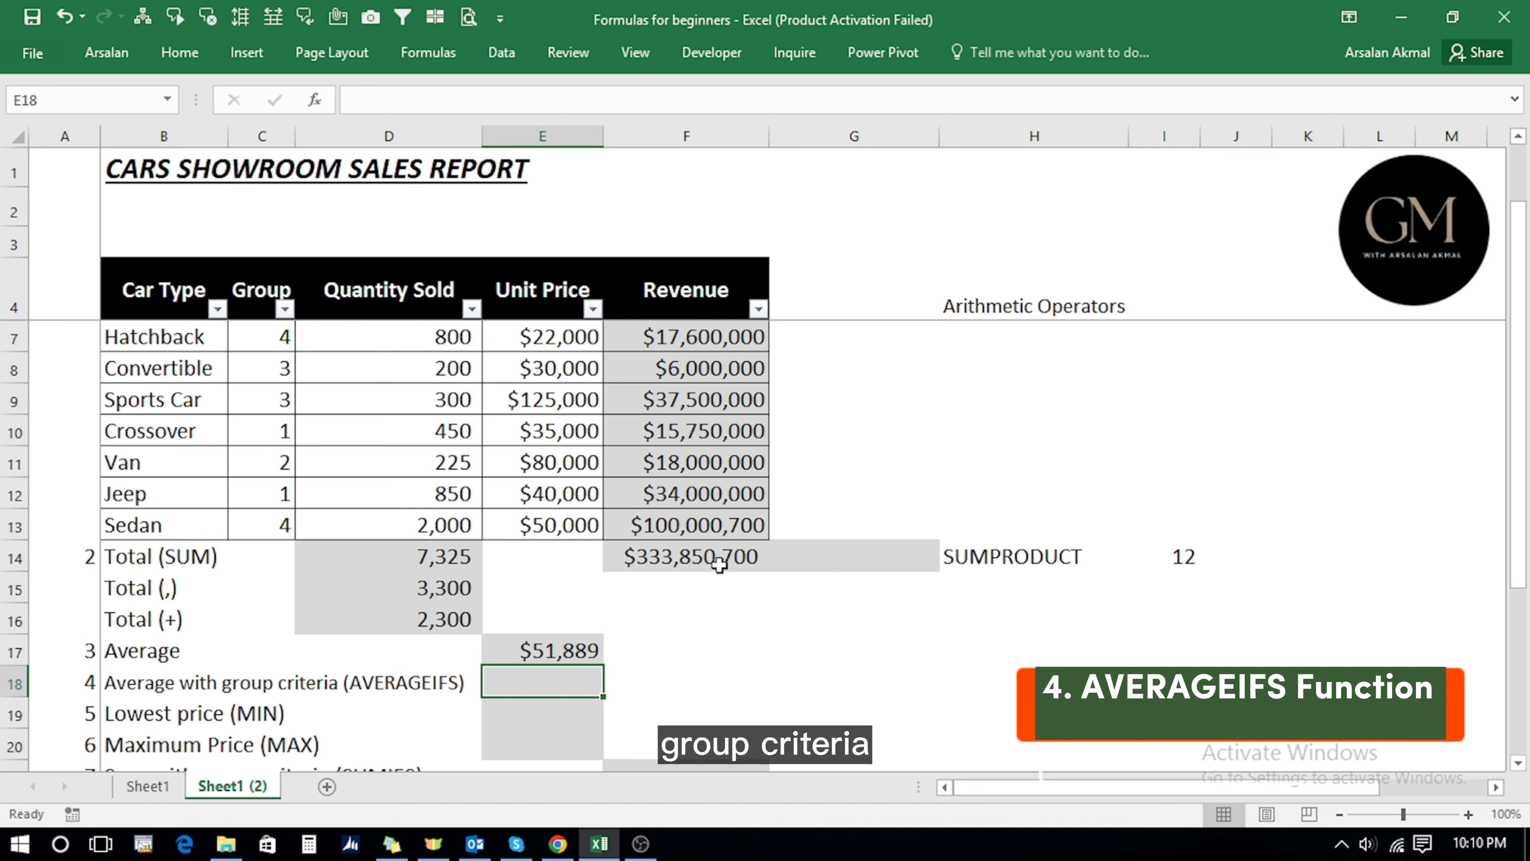
{"action": "key", "text": "Up"}
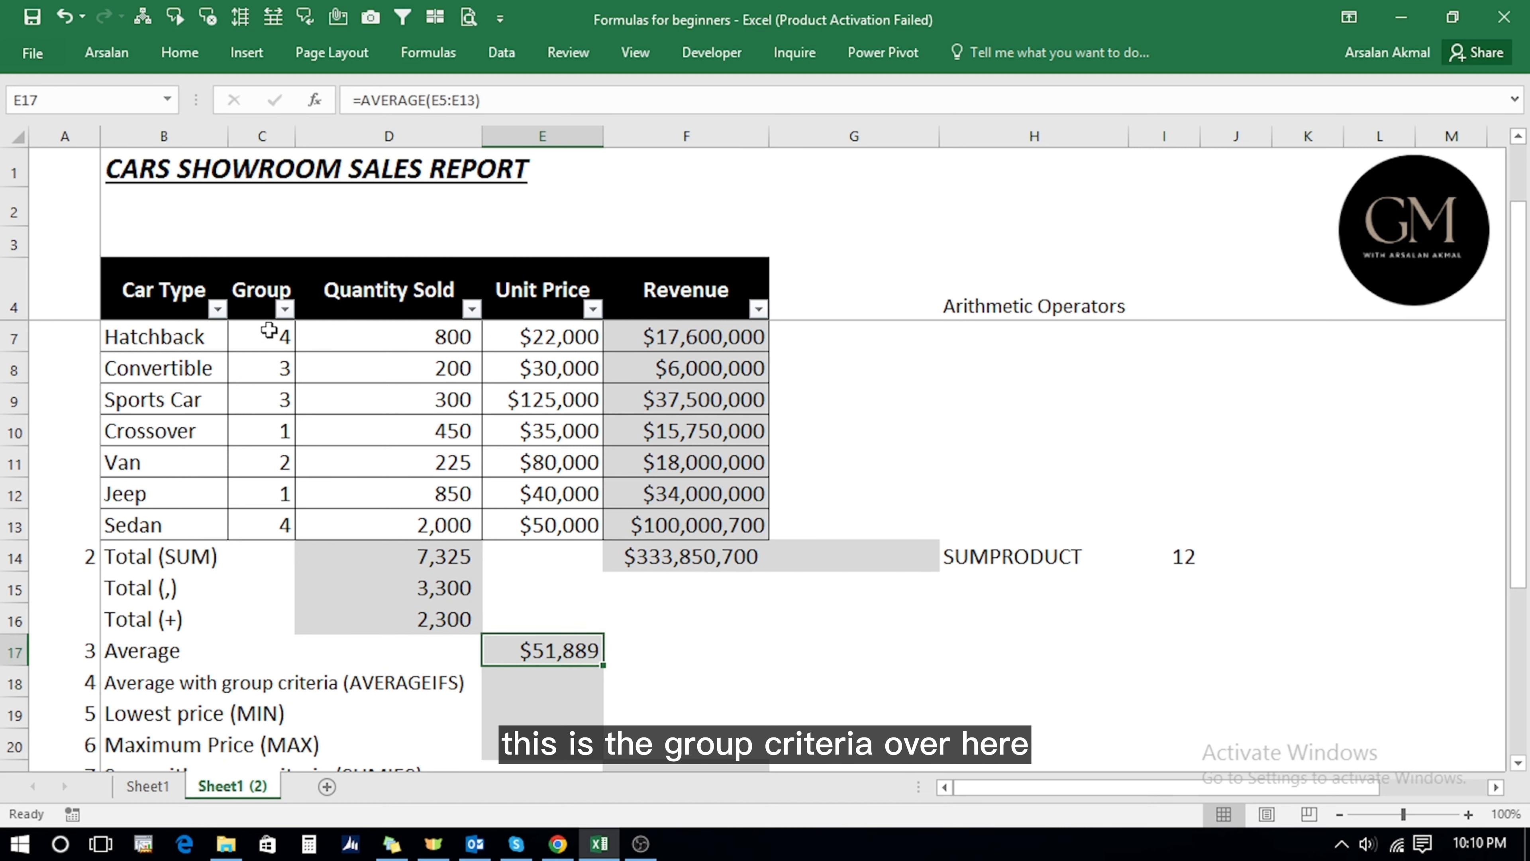
{"action": "left_click_drag", "start_coordinate": [269, 330], "coordinate": [268, 430]}
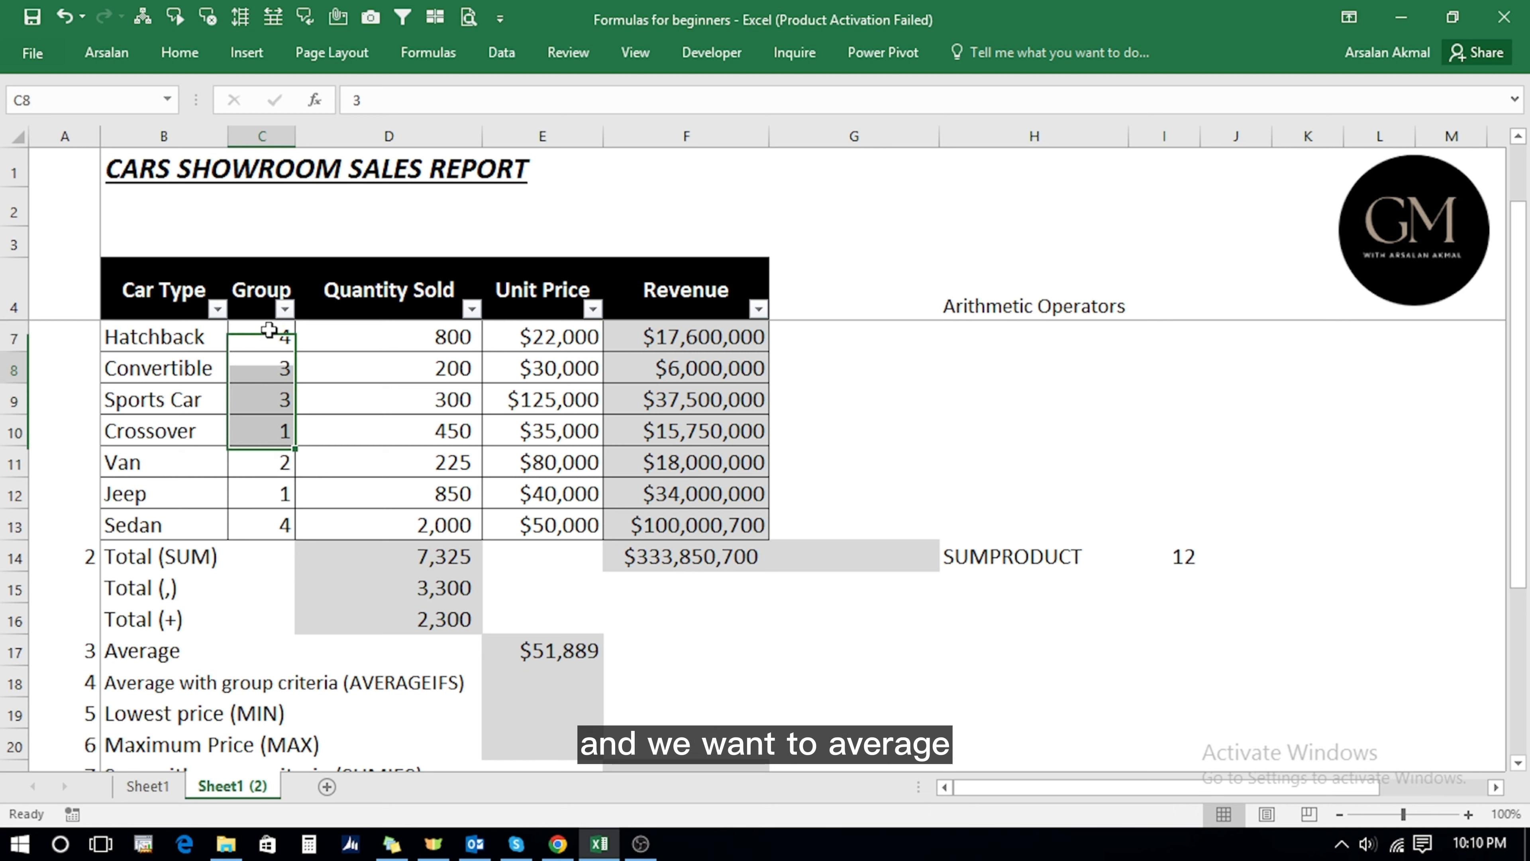
{"action": "key", "text": "Down"}
{"action": "key", "text": "Down"}
{"action": "key", "text": "Down"}
{"action": "key", "text": "Down"}
{"action": "key", "text": "Down"}
{"action": "key", "text": "Right"}
{"action": "key", "text": "Right"}
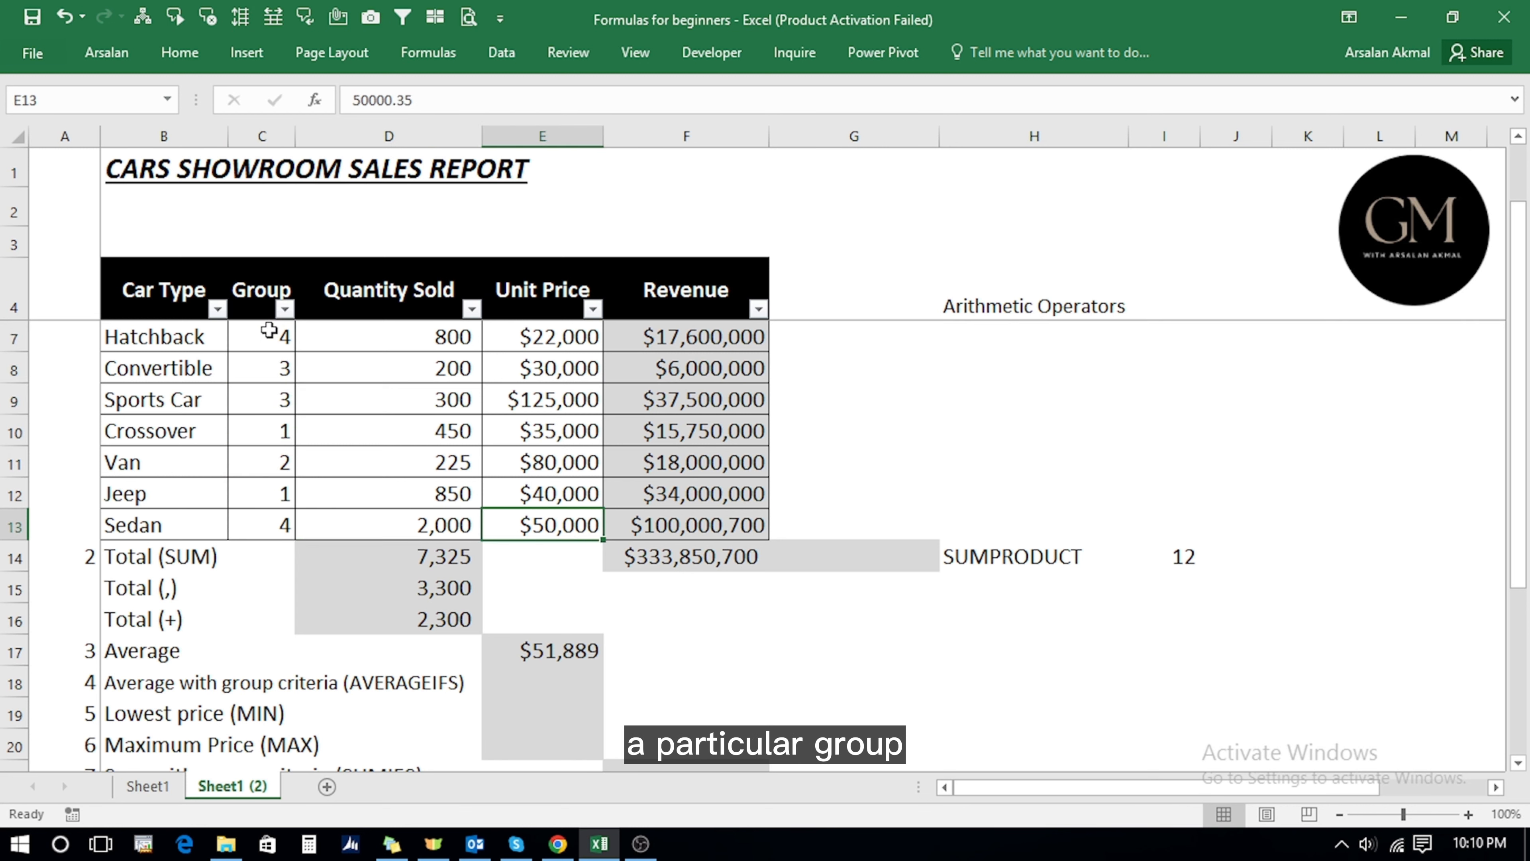
{"action": "key", "text": "Down"}
{"action": "key", "text": "Down"}
{"action": "key", "text": "Down"}
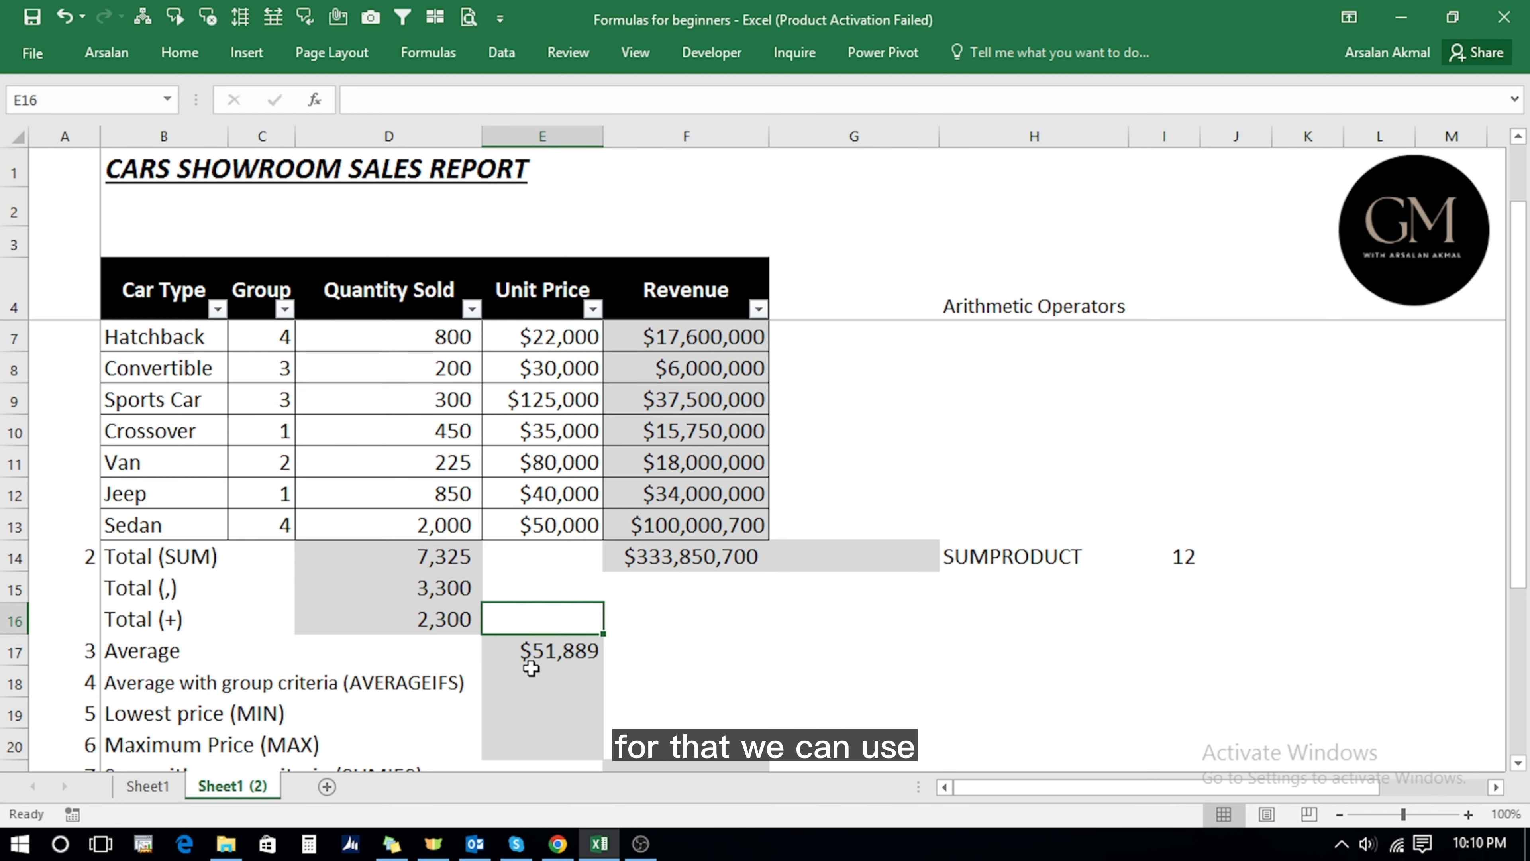
Calculate the average unit price of the group 1 cars in cell E18 with =AVERAGEIFS(E5:E13,C5:C13,C5).
{"action": "left_click", "coordinate": [540, 685]}
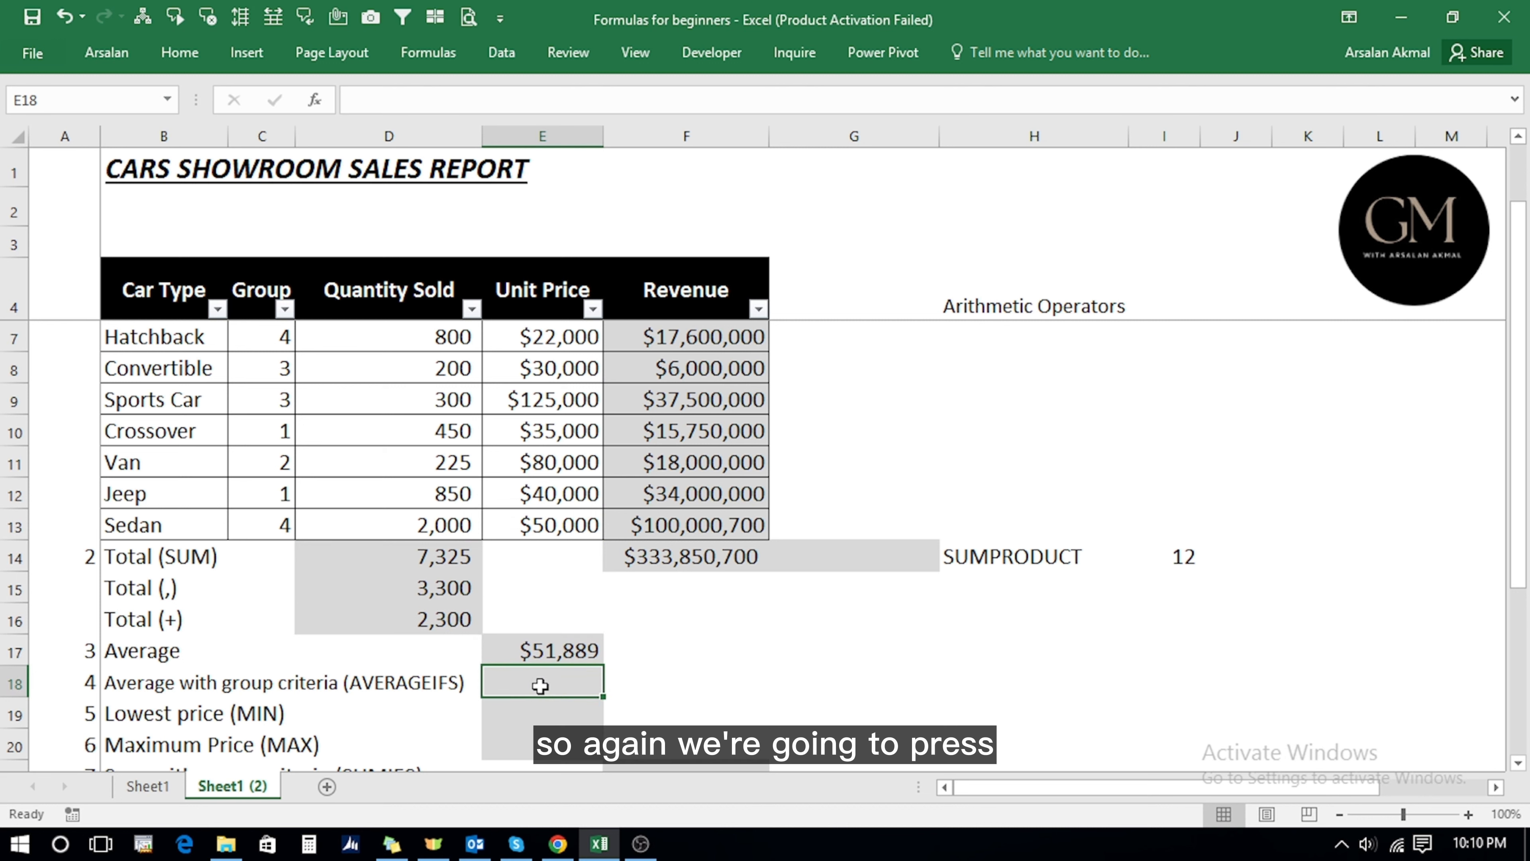
{"action": "type", "text": "="}
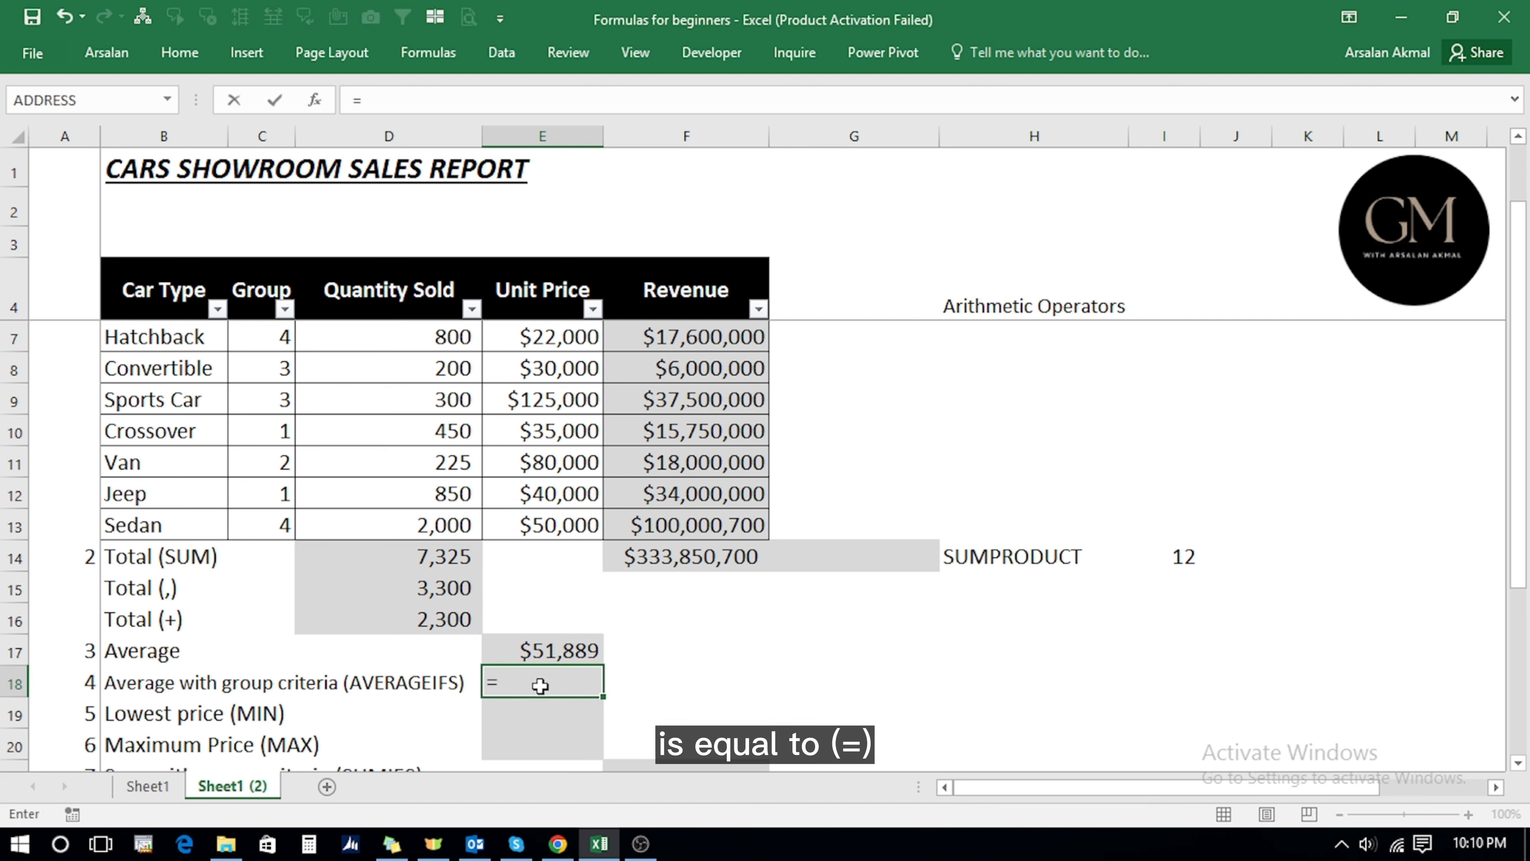
{"action": "type", "text": "aver"}
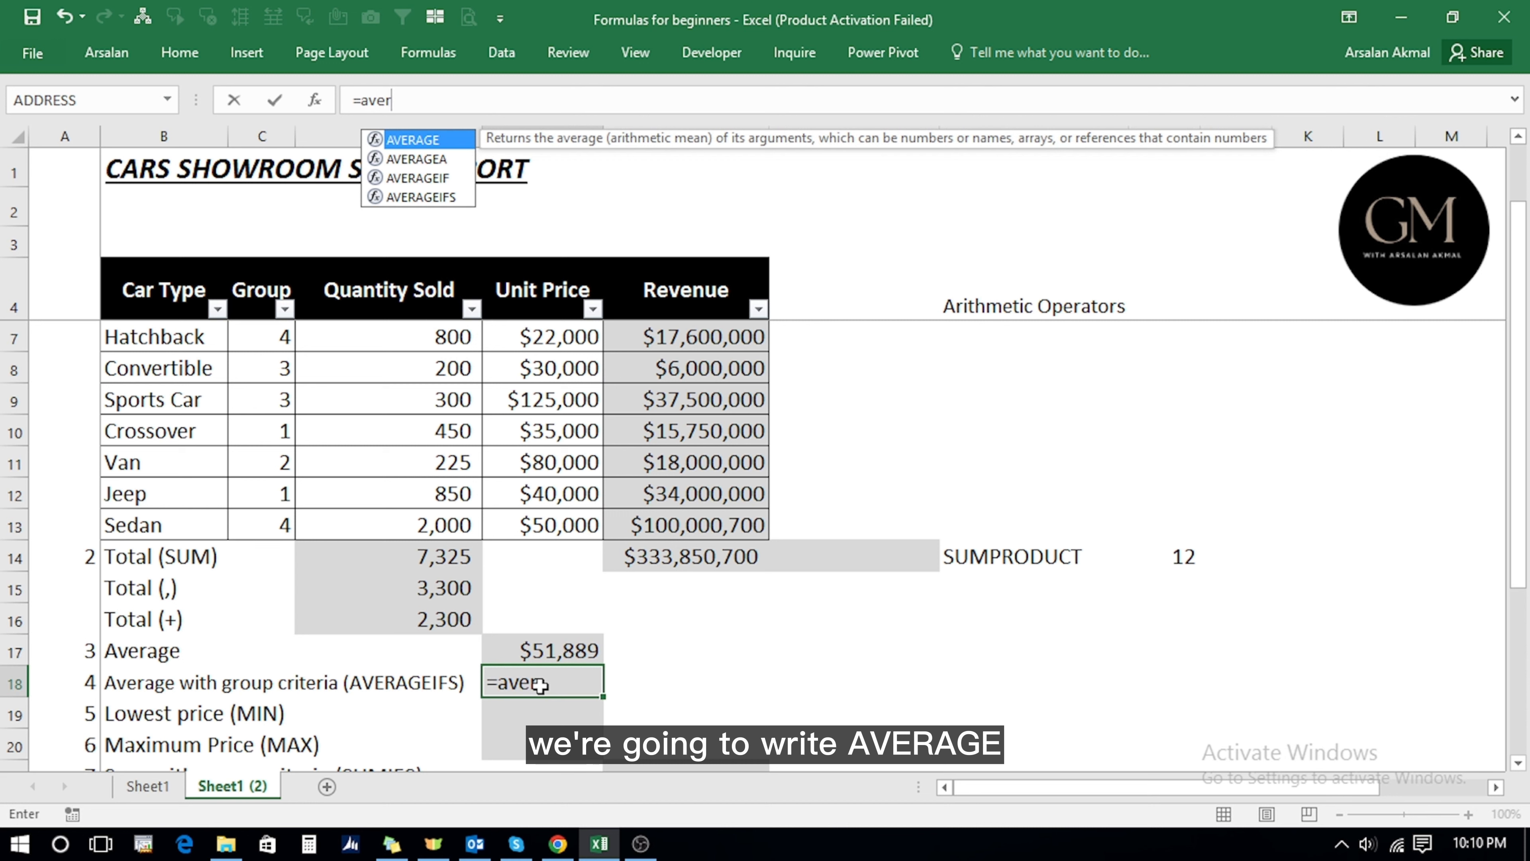
{"action": "left_click", "coordinate": [438, 199]}
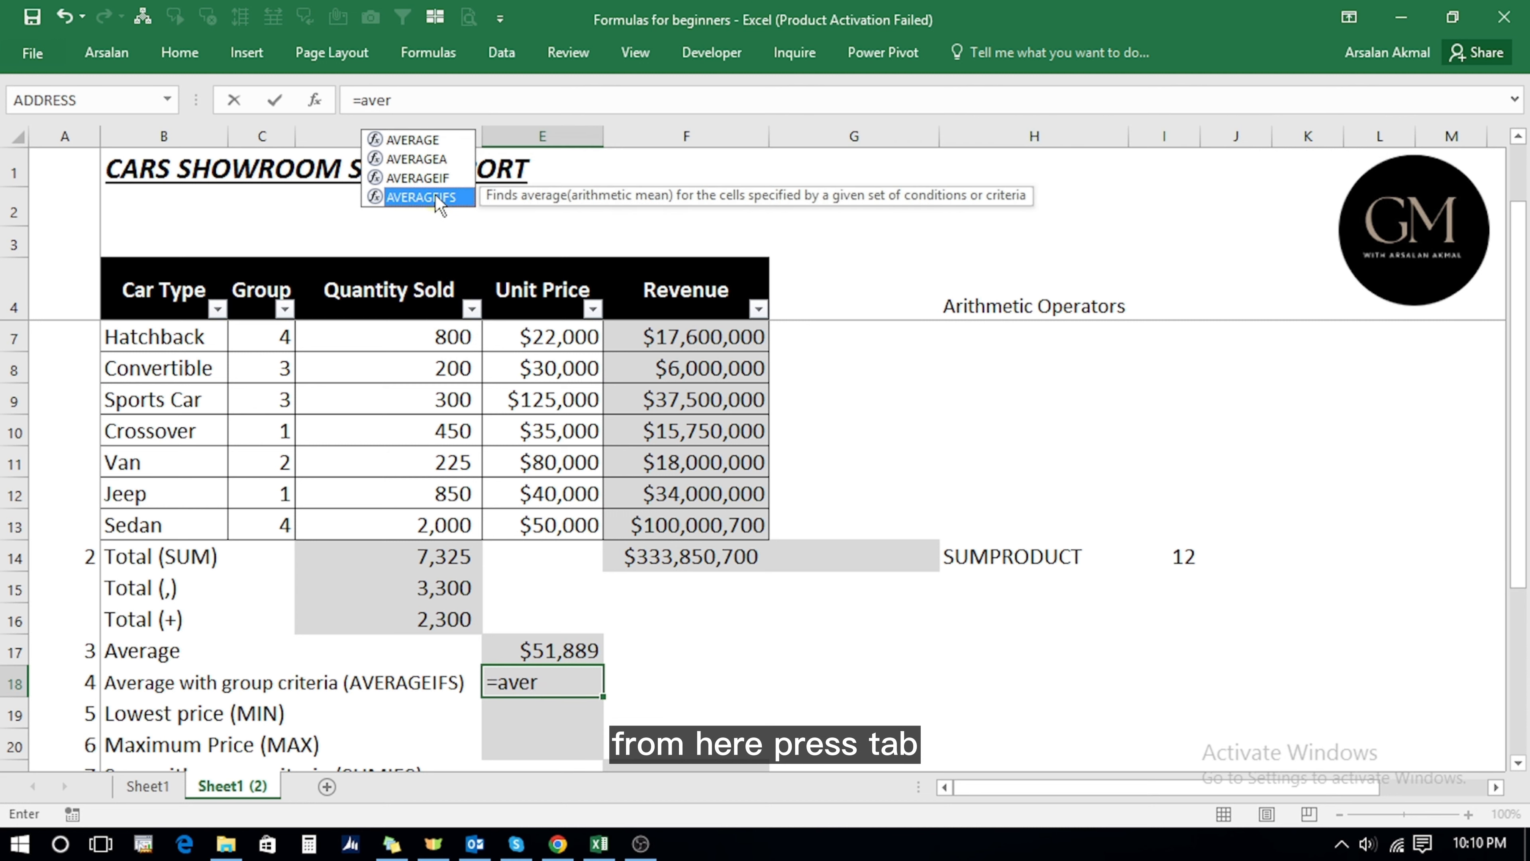
{"action": "key", "text": "Tab"}
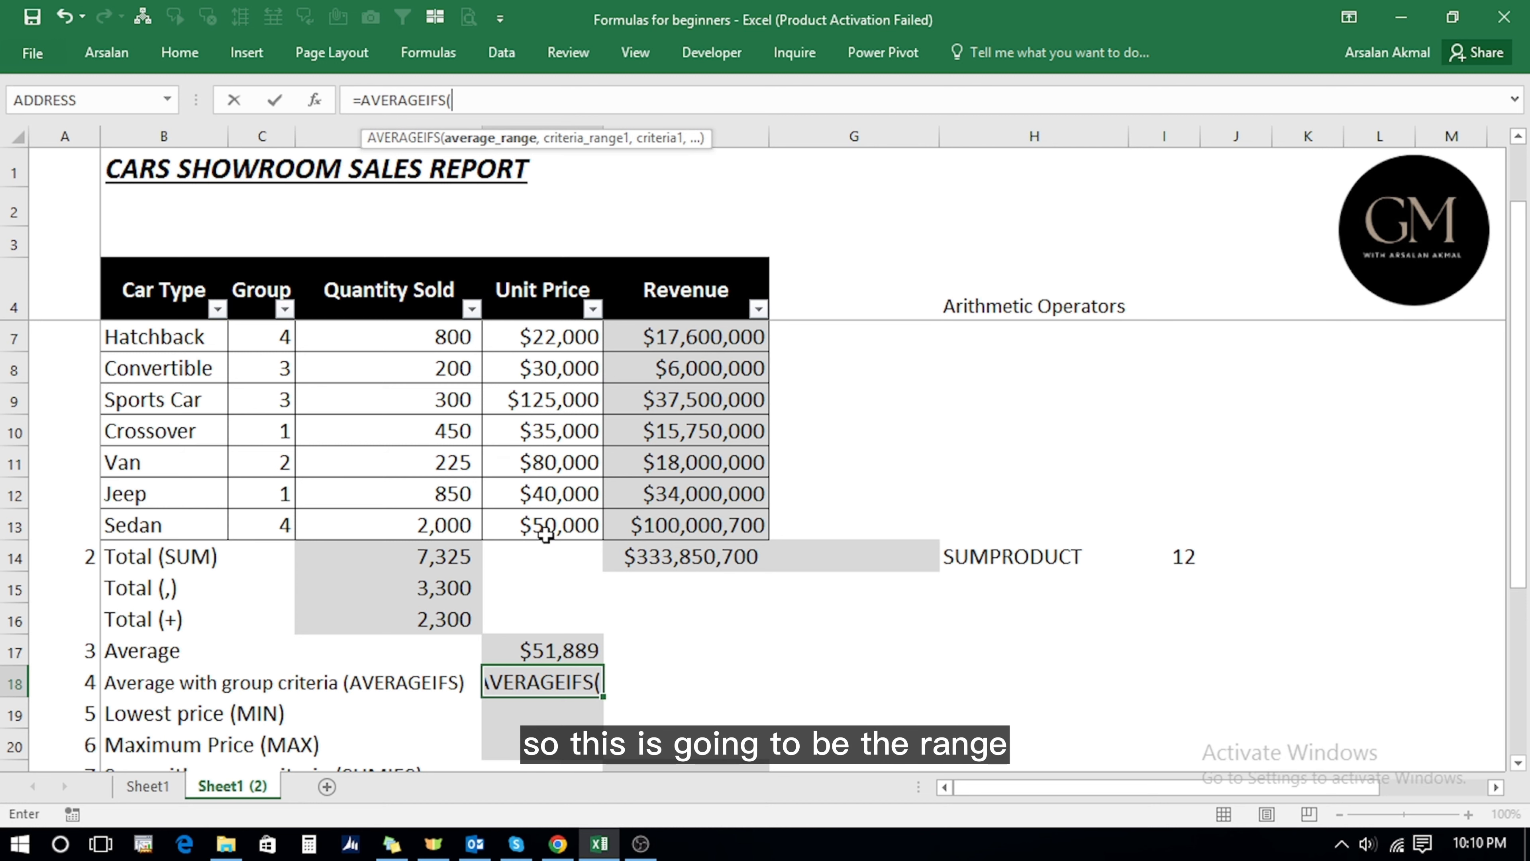
{"action": "mouse_move", "coordinate": [545, 522]}
{"action": "left_mouse_down"}
{"action": "mouse_move", "coordinate": [546, 301]}
{"action": "mouse_move", "coordinate": [545, 533]}
{"action": "left_mouse_up"}
{"action": "type", "text": ","}
{"action": "left_click_drag", "start_coordinate": [251, 356], "coordinate": [262, 587]}
{"action": "type", "text": ","}
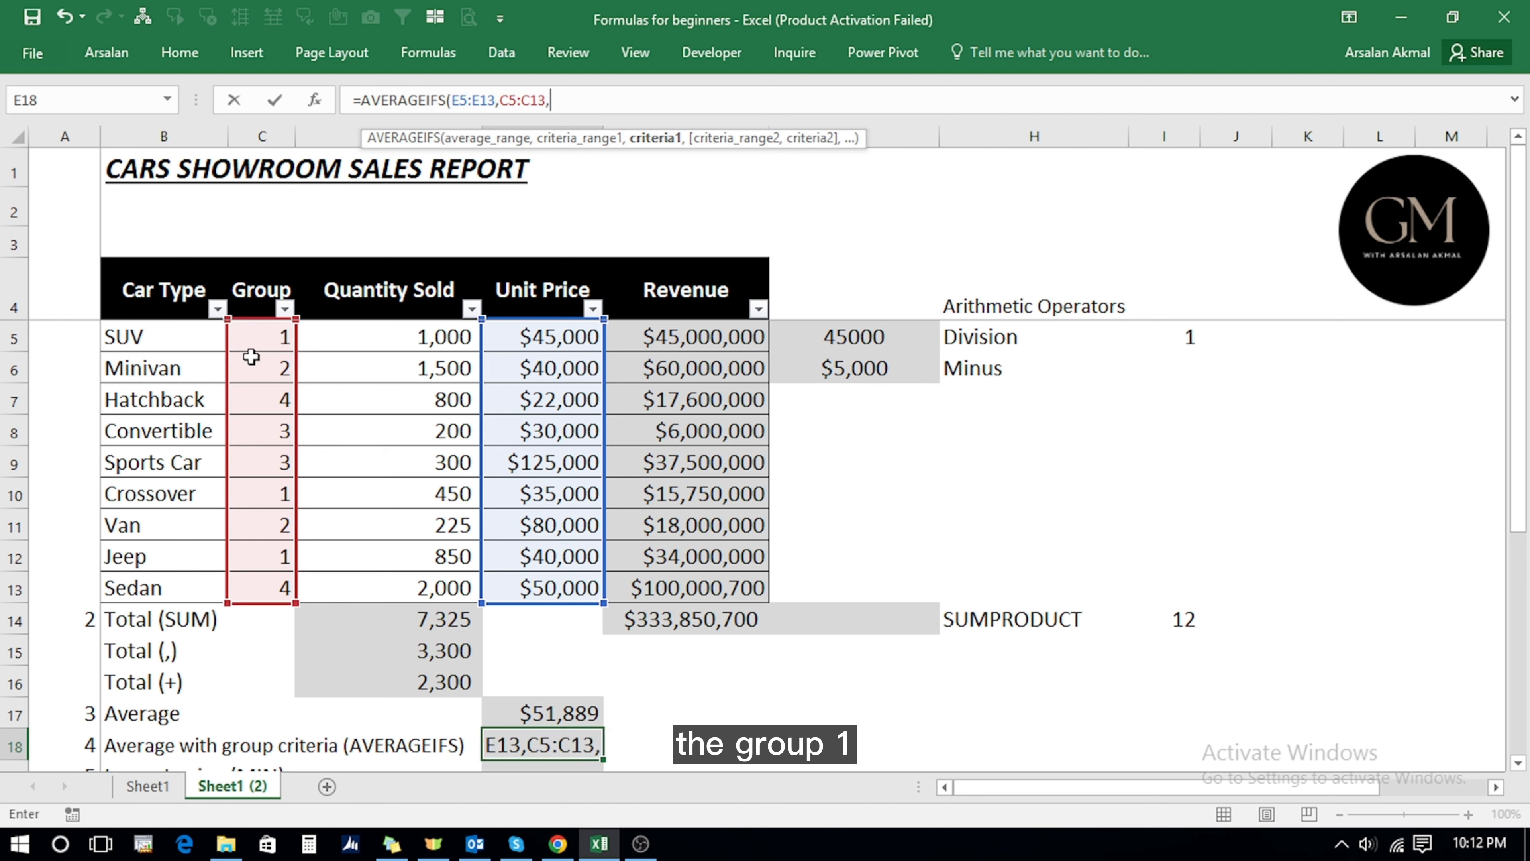
{"action": "left_click", "coordinate": [258, 333]}
{"action": "type", "text": ")"}
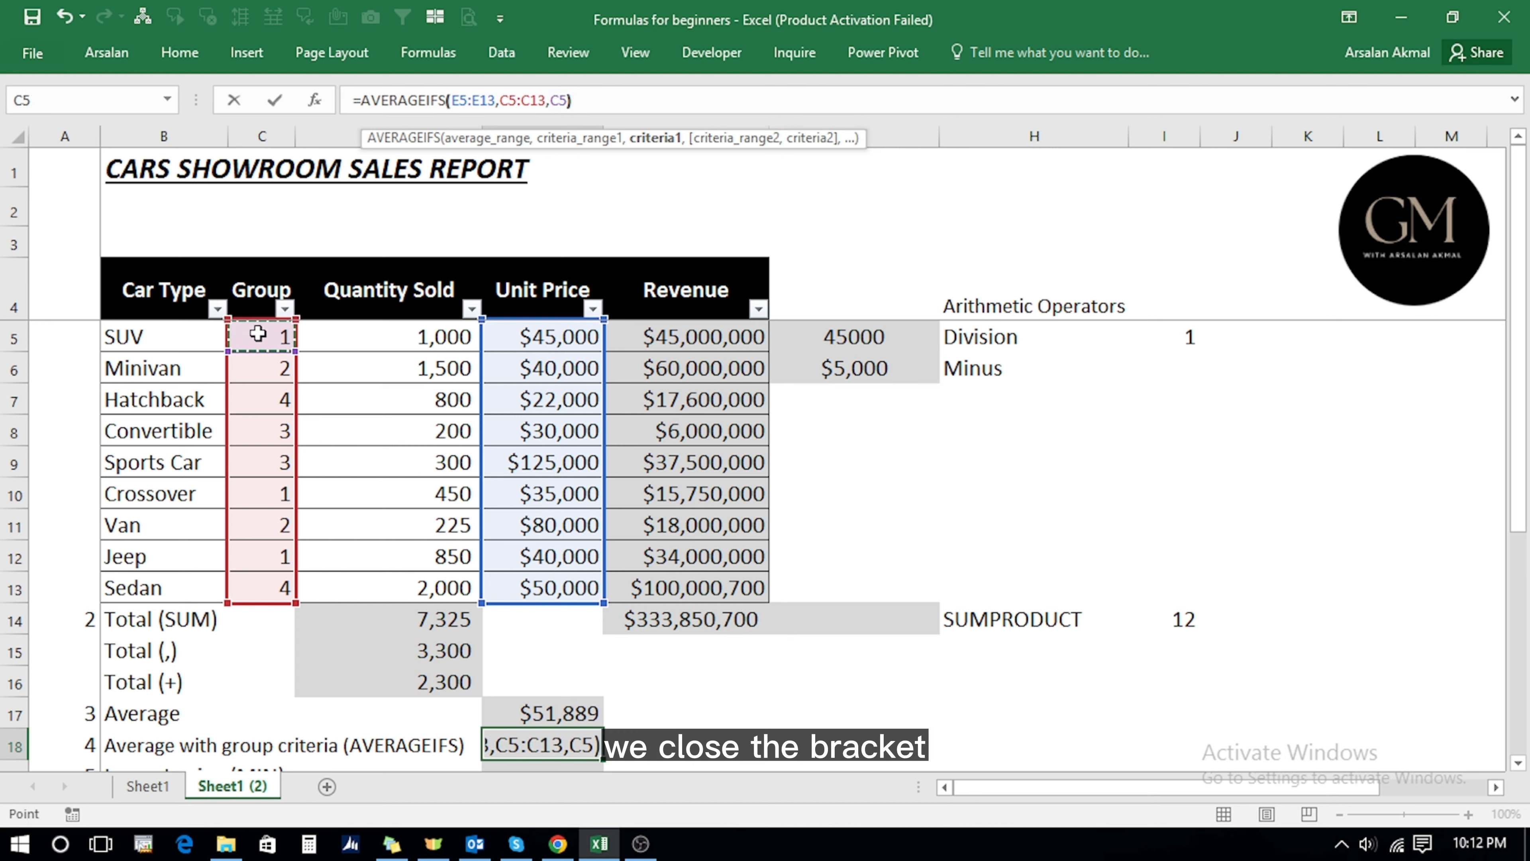
{"action": "key", "text": "Return"}
{"action": "scroll", "coordinate": [544, 747], "scroll_direction": "up", "scroll_amount": 1}
{"action": "left_click", "coordinate": [543, 756]}
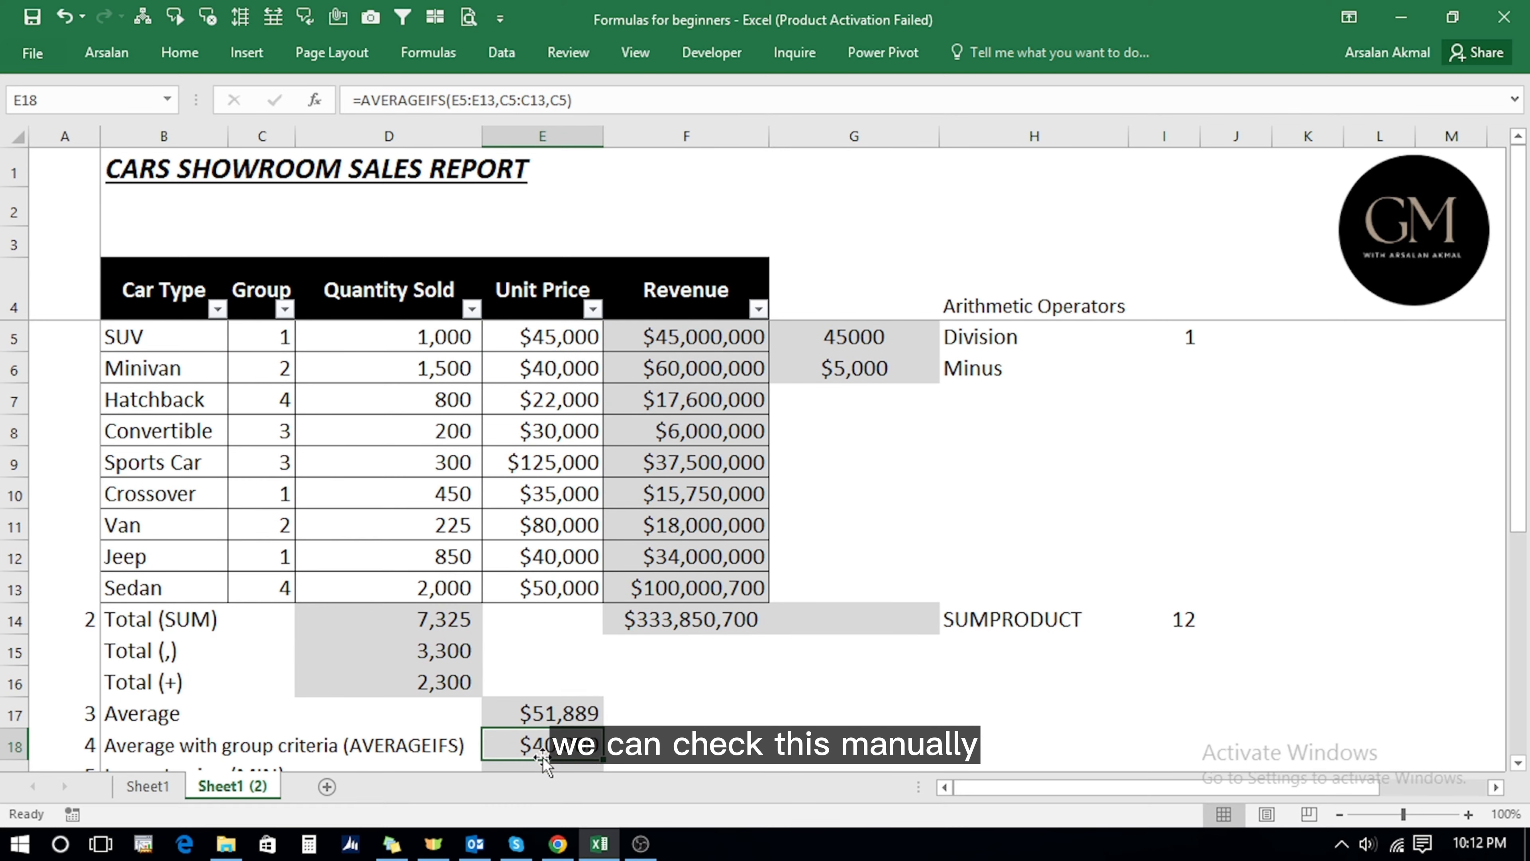
Filter the Group column to show only group 1 and blank rows.
{"action": "left_click", "coordinate": [285, 308]}
{"action": "left_click", "coordinate": [66, 527]}
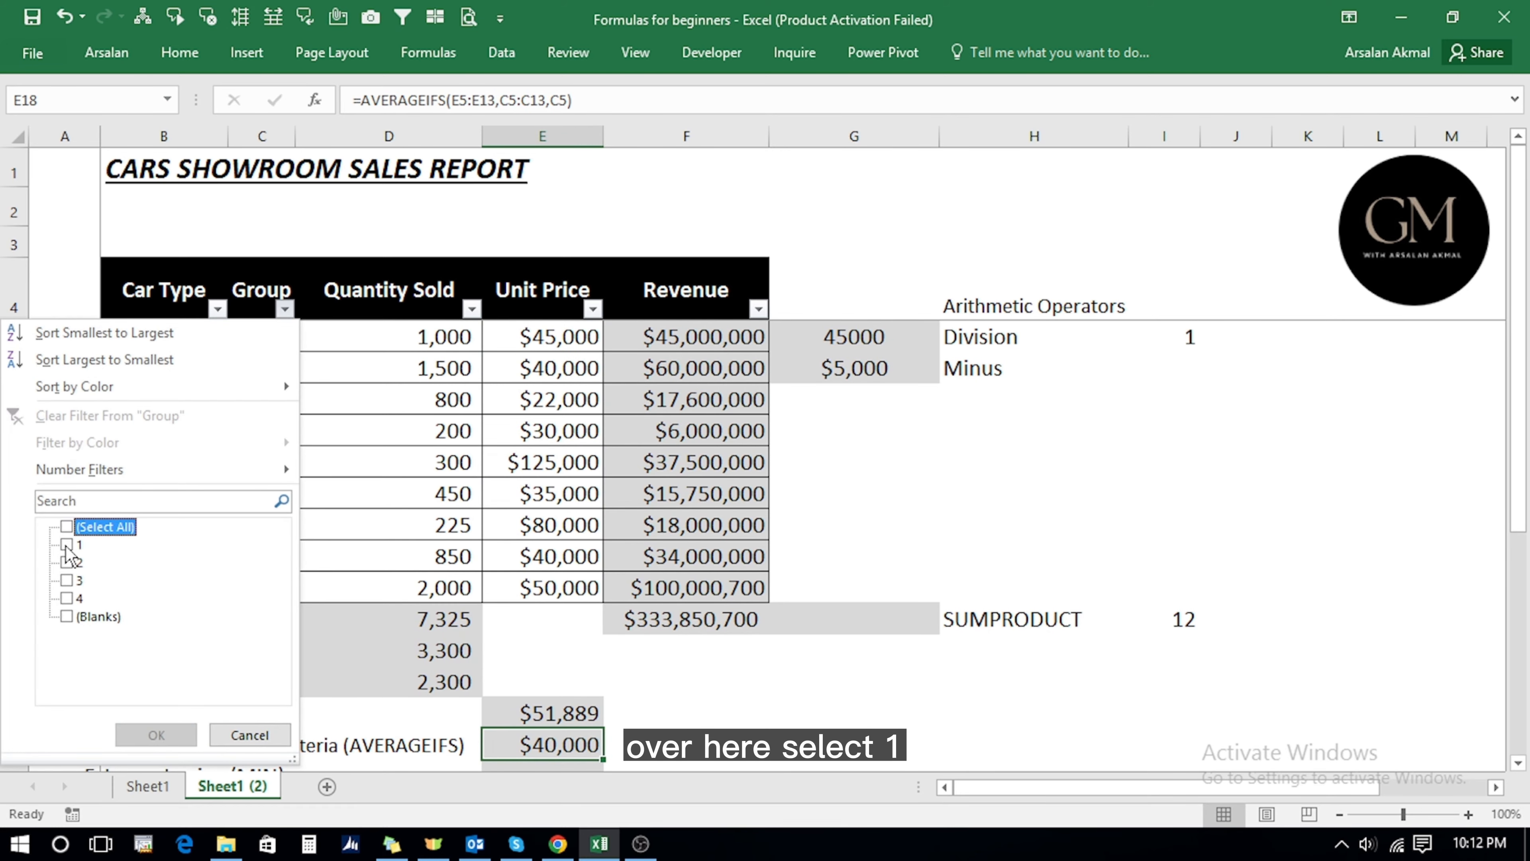
{"action": "left_click", "coordinate": [66, 544]}
{"action": "left_click", "coordinate": [66, 616]}
{"action": "left_click", "coordinate": [137, 732]}
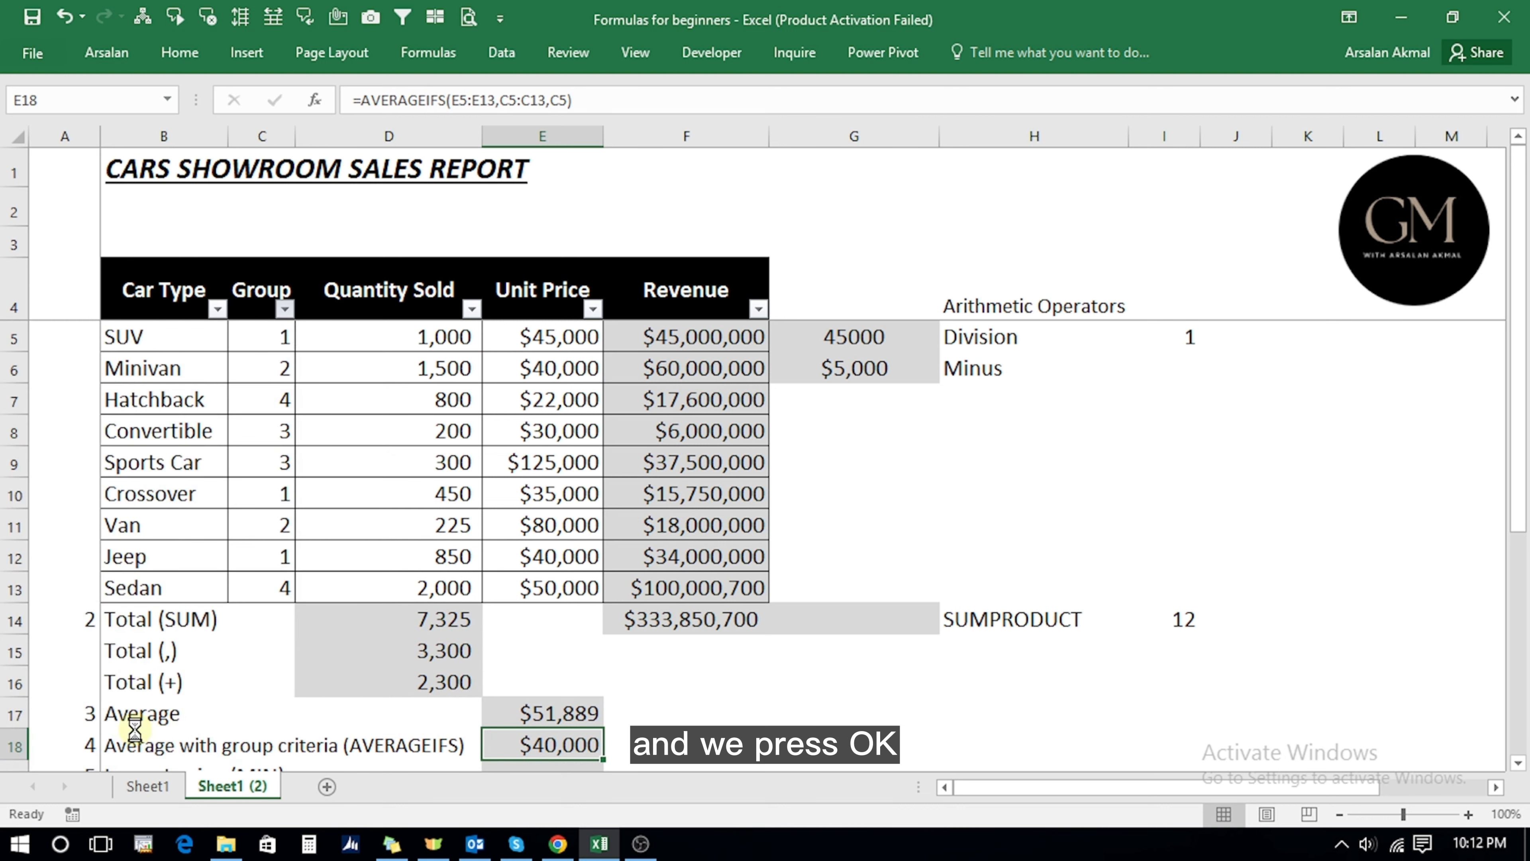
Check the average of the filtered group 1 unit prices against the AVERAGEIFS formula in E18 and its criterion cell C5.
{"action": "left_click", "coordinate": [527, 331]}
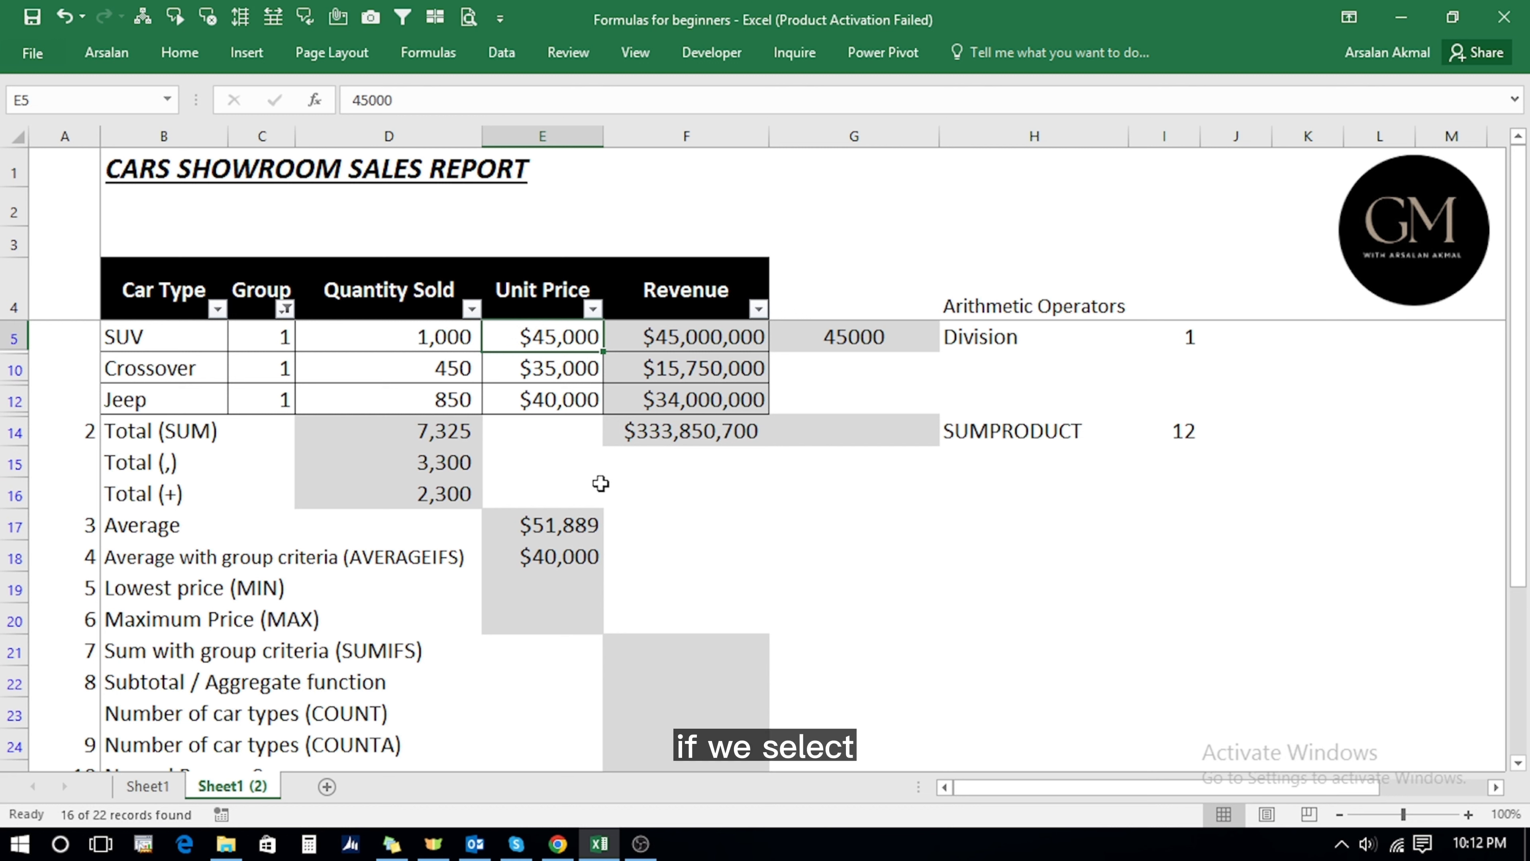
{"action": "key", "text": "shift+Down"}
{"action": "key", "text": "shift+Down"}
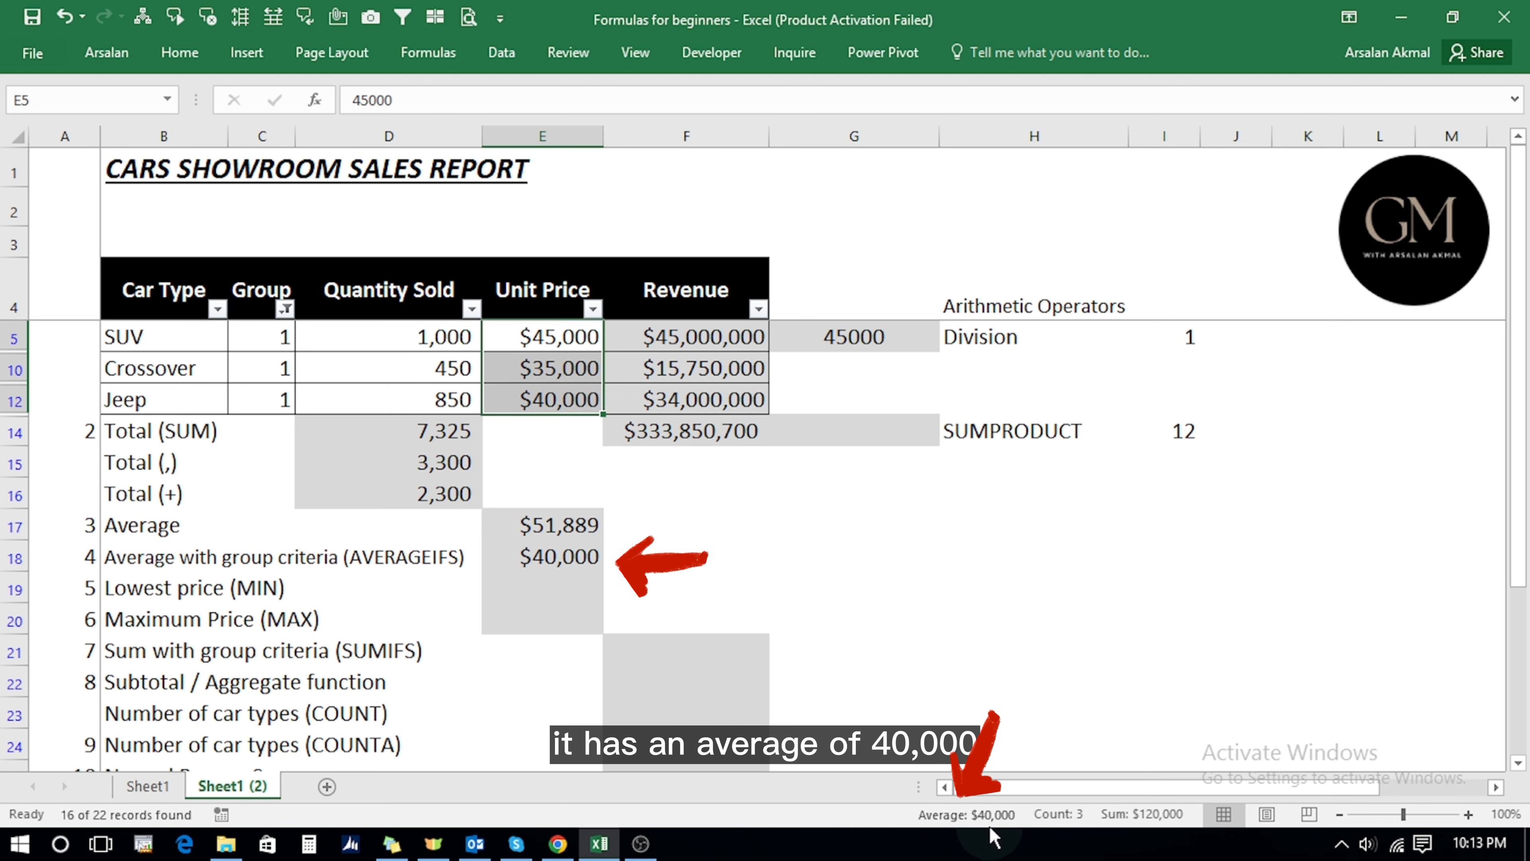
{"action": "left_click", "coordinate": [540, 556]}
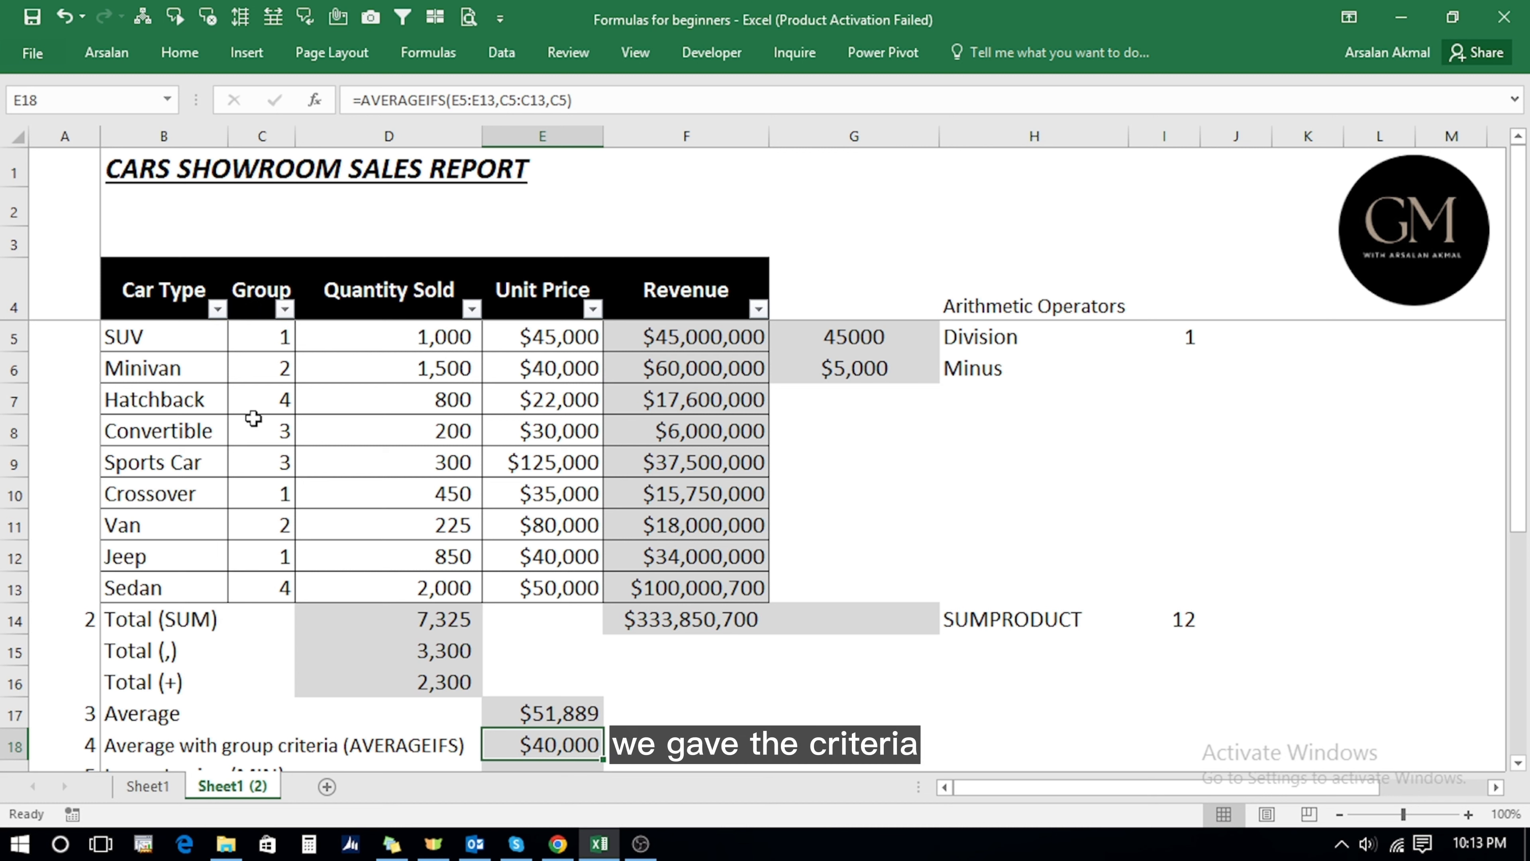
{"action": "left_click", "coordinate": [269, 336]}
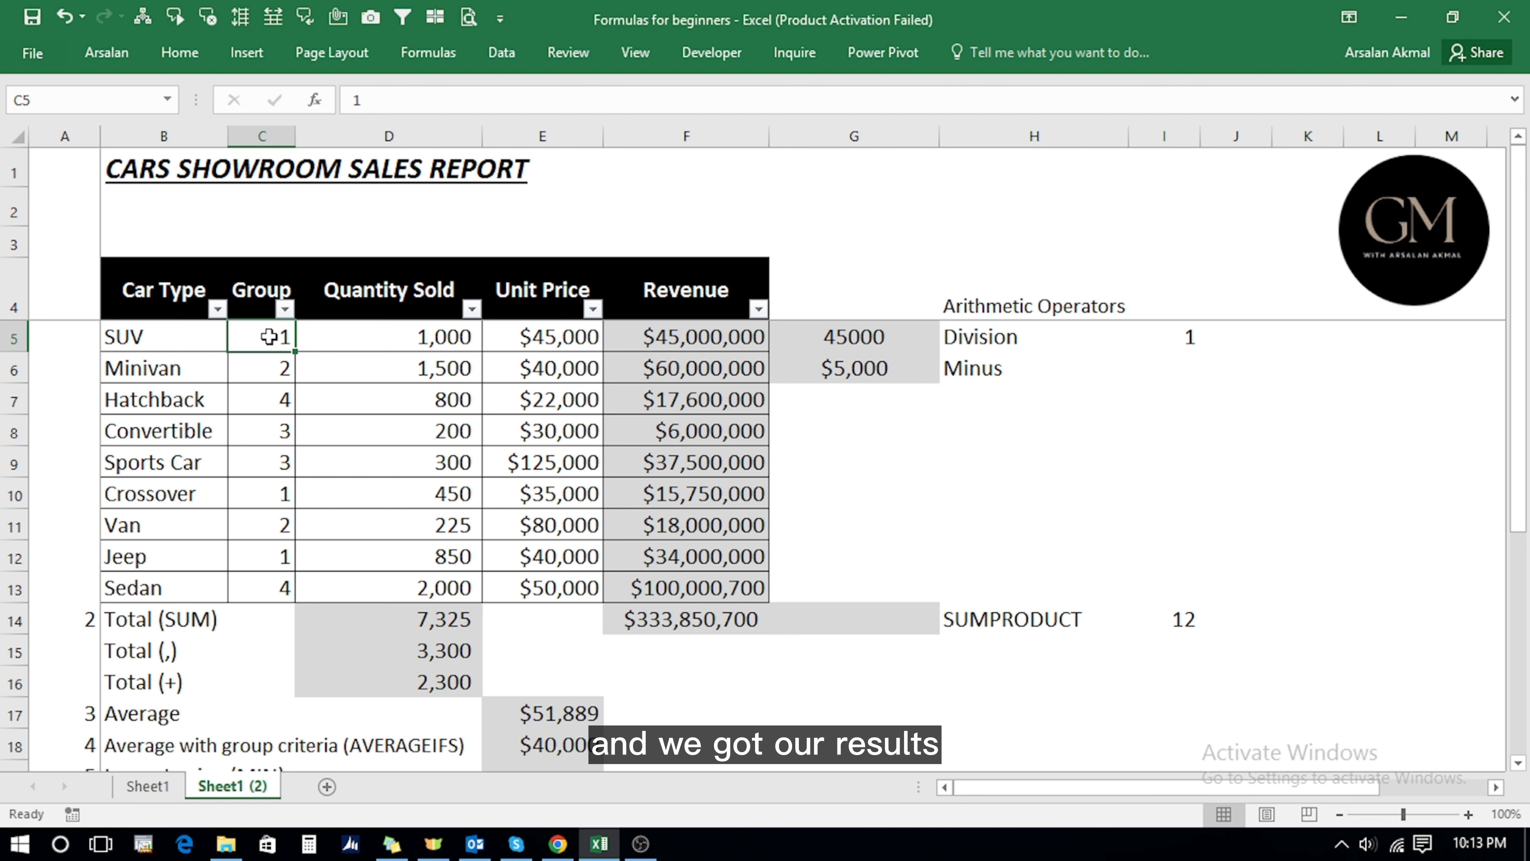
Find the lowest unit price in cell E19 with the formula =MIN(E6:E13).
{"action": "left_click", "coordinate": [543, 765]}
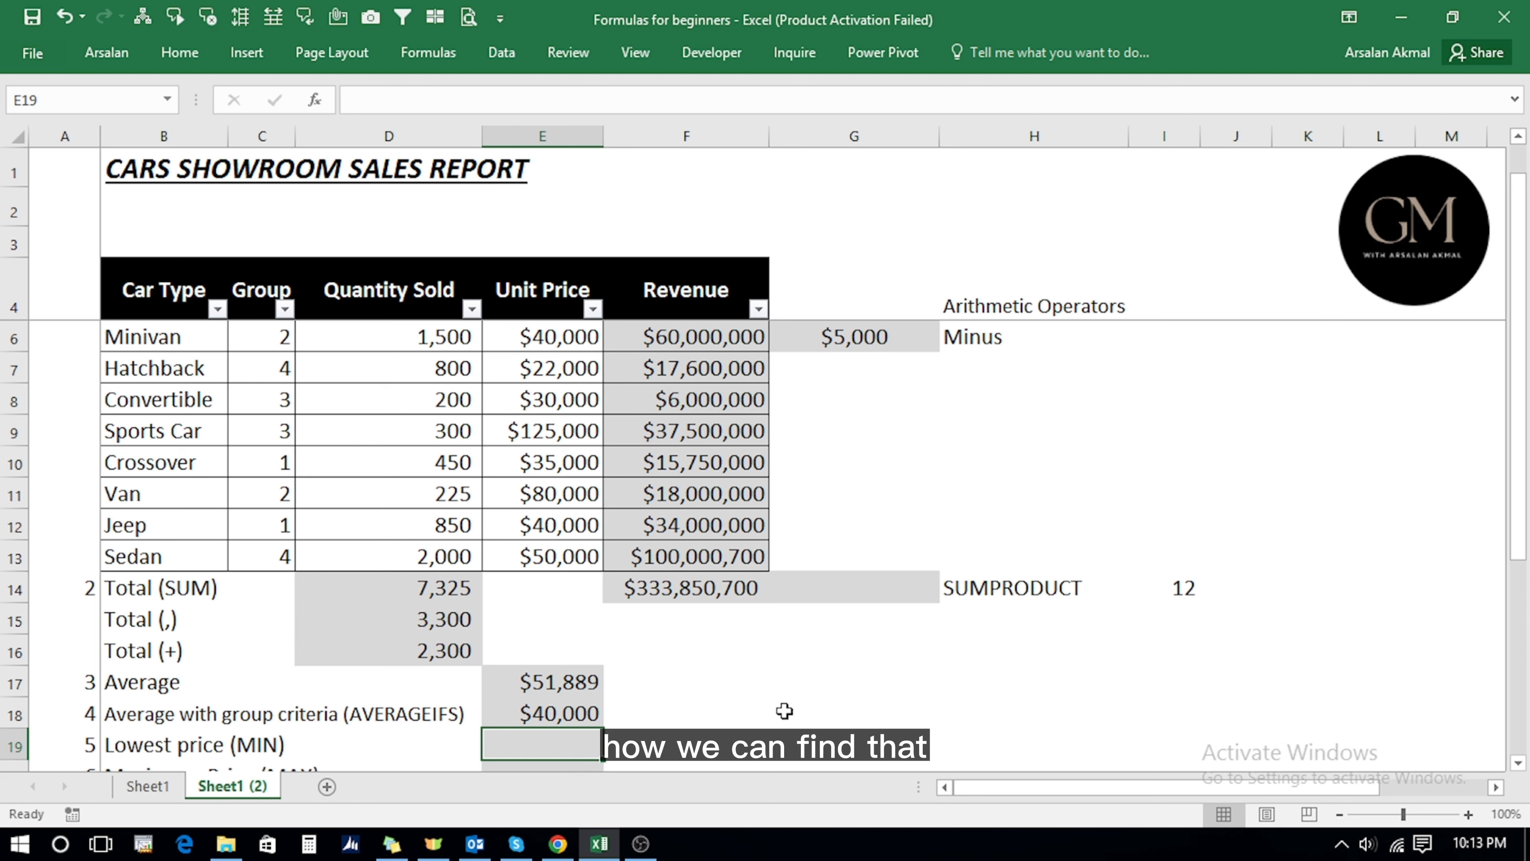
{"action": "type", "text": "=min"}
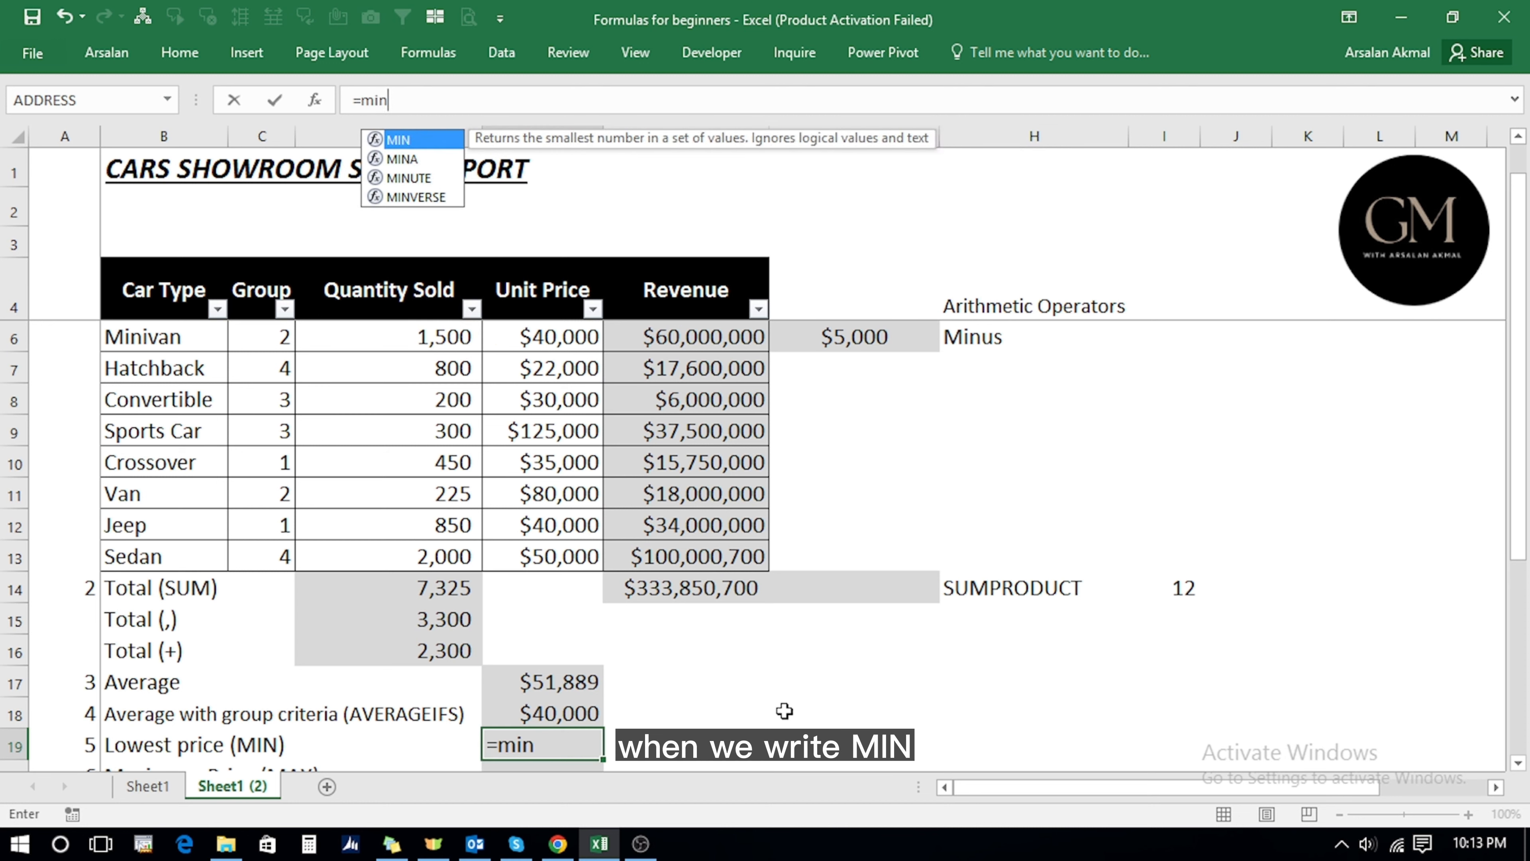
{"action": "key", "text": "Tab"}
{"action": "key", "text": "Up"}
{"action": "key", "text": "Up"}
{"action": "key", "text": "Up"}
{"action": "key", "text": "Up"}
{"action": "key", "text": "Up"}
{"action": "key", "text": "Up"}
{"action": "key", "text": "Up"}
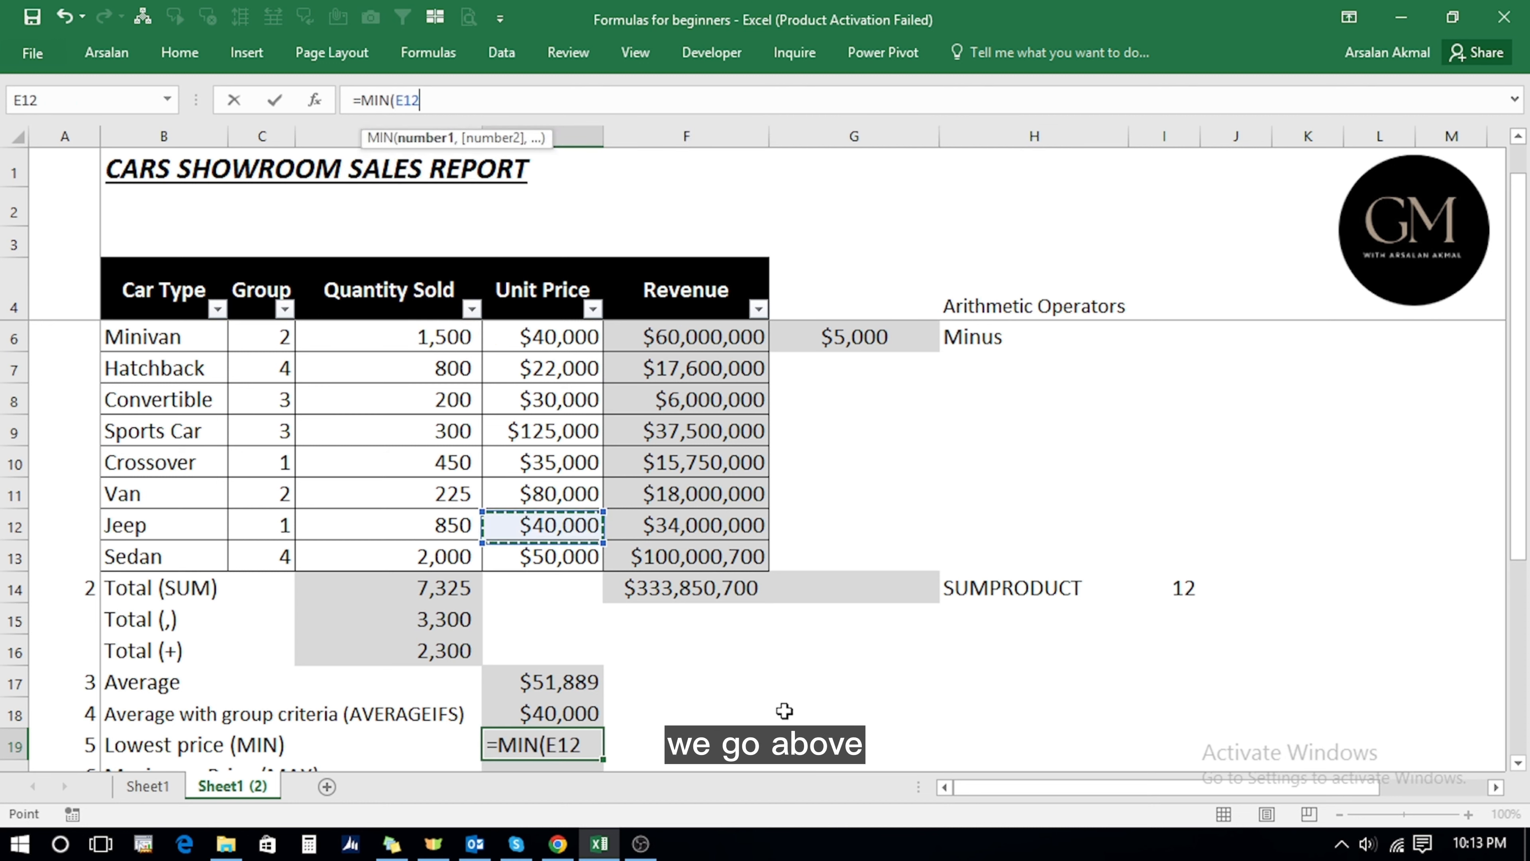
{"action": "key", "text": "Up"}
{"action": "key", "text": "Up"}
{"action": "key", "text": "Up"}
{"action": "key", "text": "Up"}
{"action": "key", "text": "Up"}
{"action": "key", "text": "Up"}
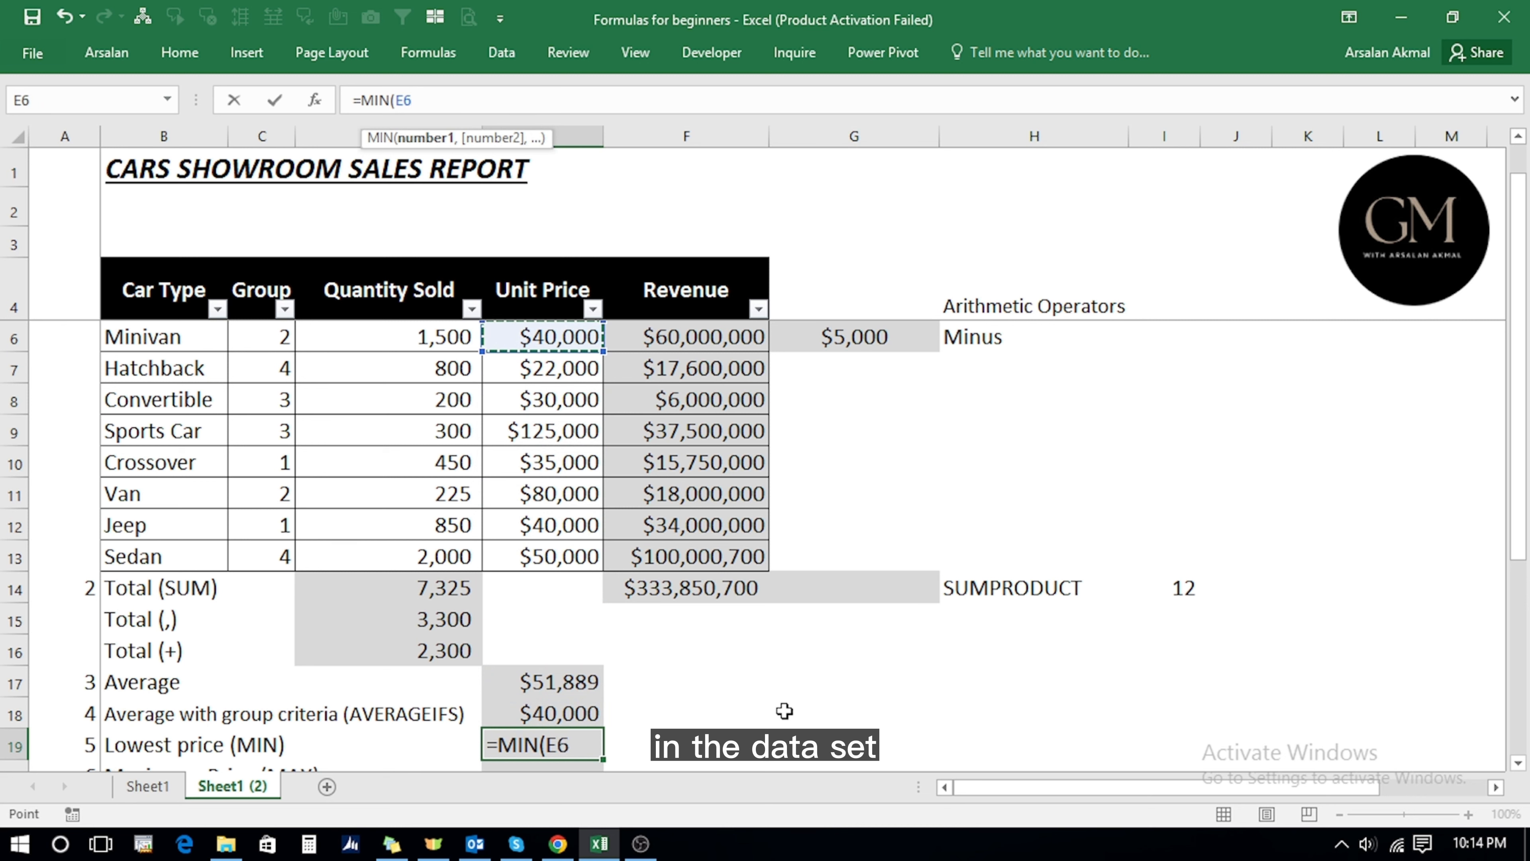
{"action": "key", "text": "ctrl+shift+Down"}
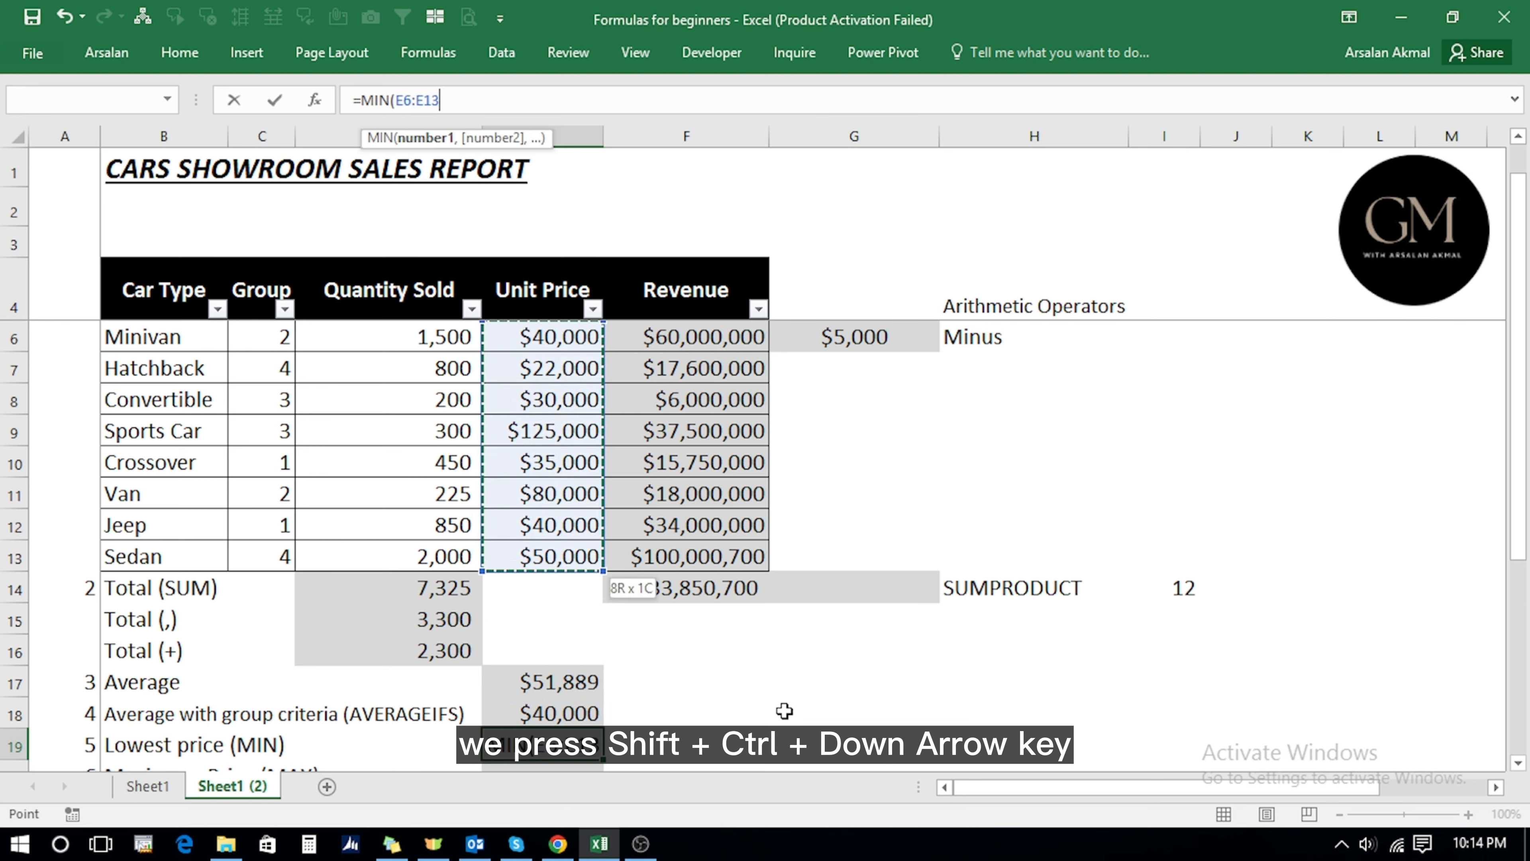
{"action": "type", "text": ")"}
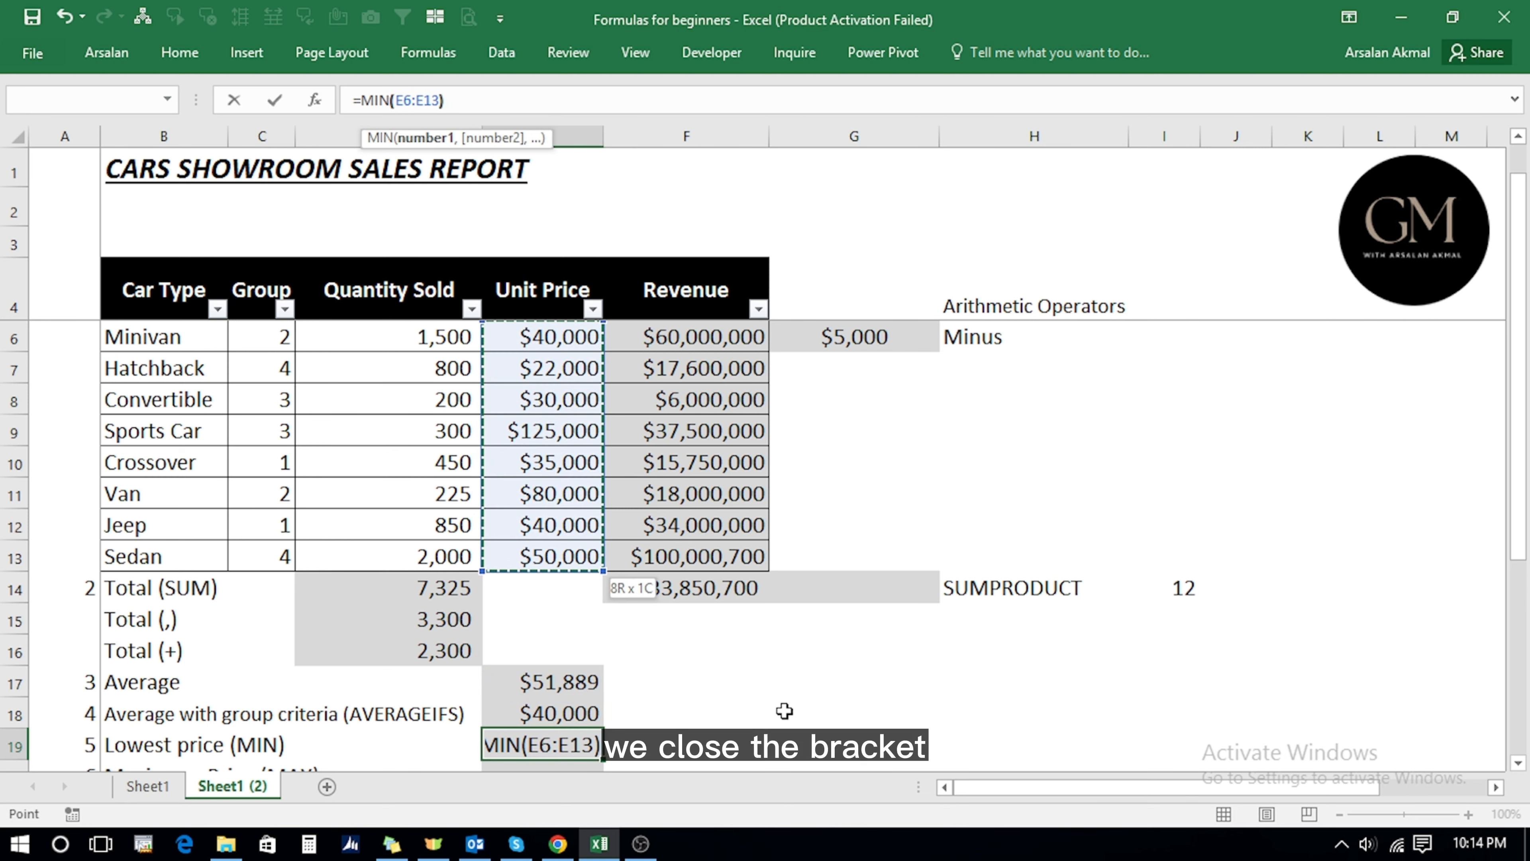
{"action": "key", "text": "Return"}
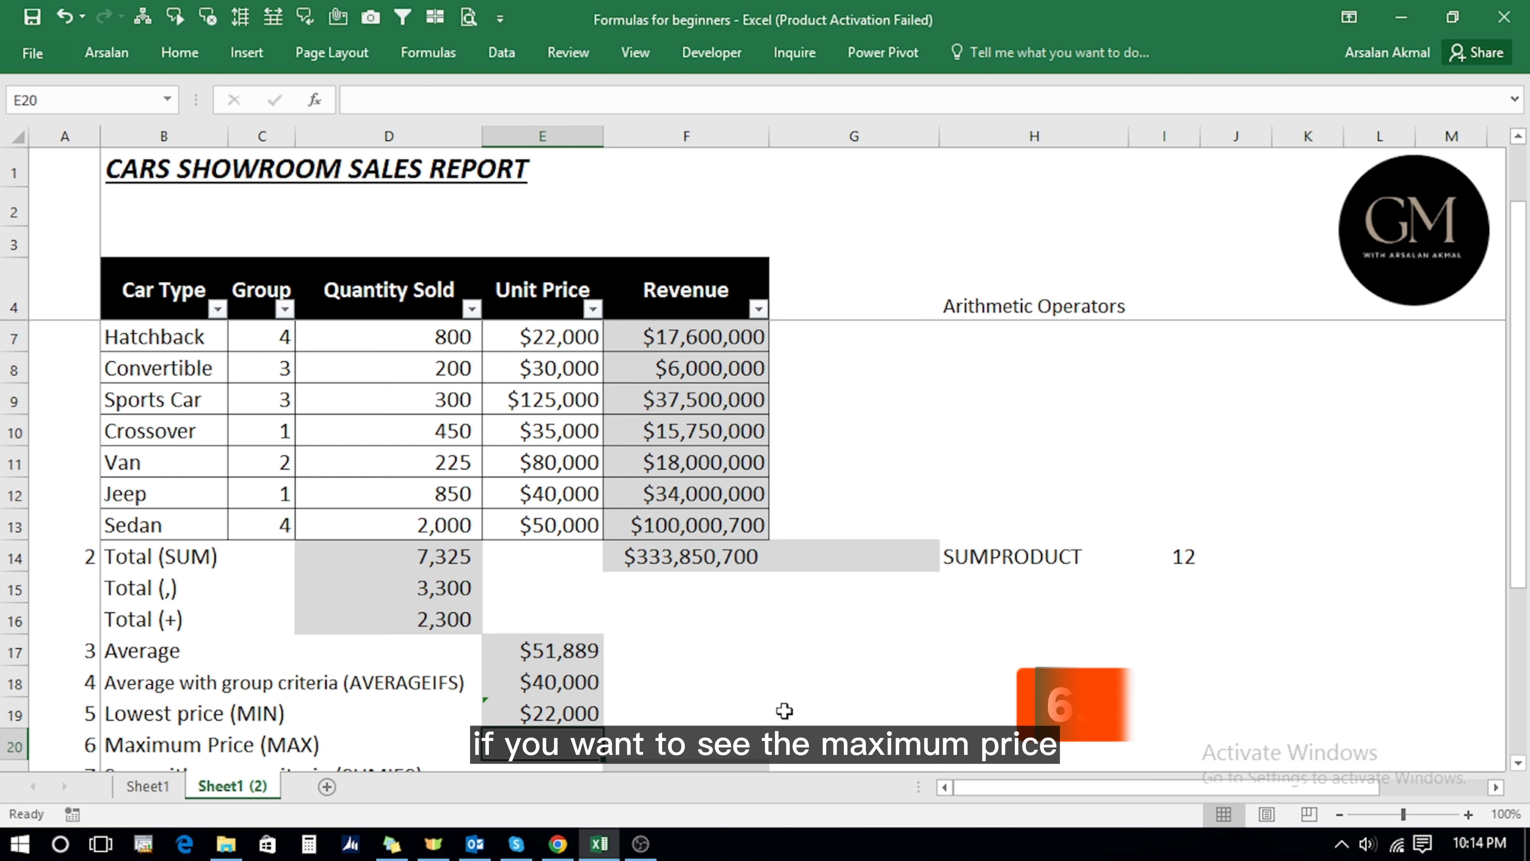
Find the maximum unit price in cell E20 with the formula =MAX(E5:E13).
{"action": "type", "text": "="}
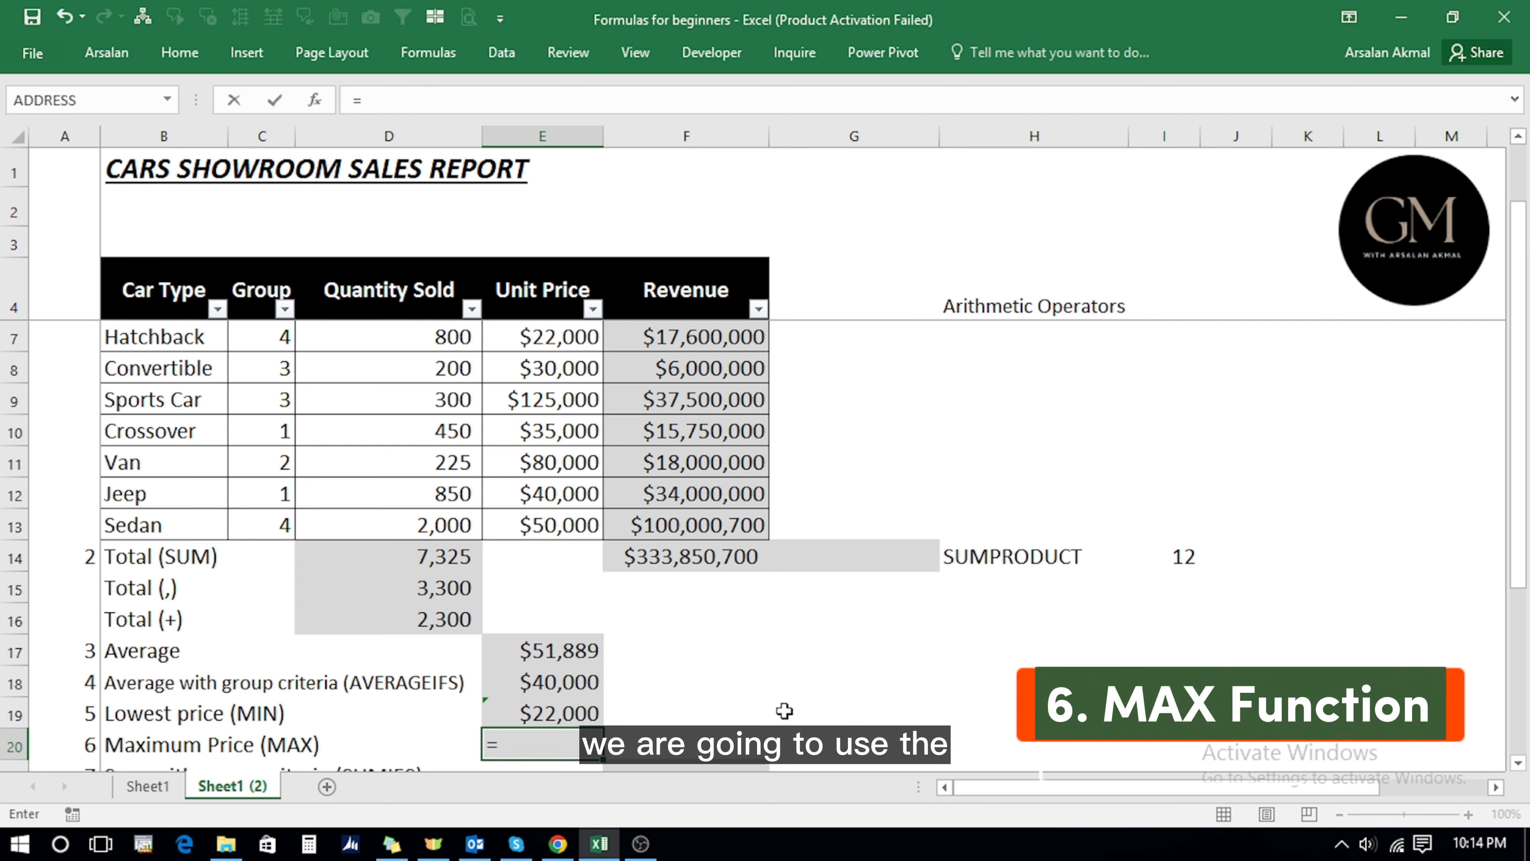
{"action": "type", "text": "max"}
{"action": "key", "text": "Tab"}
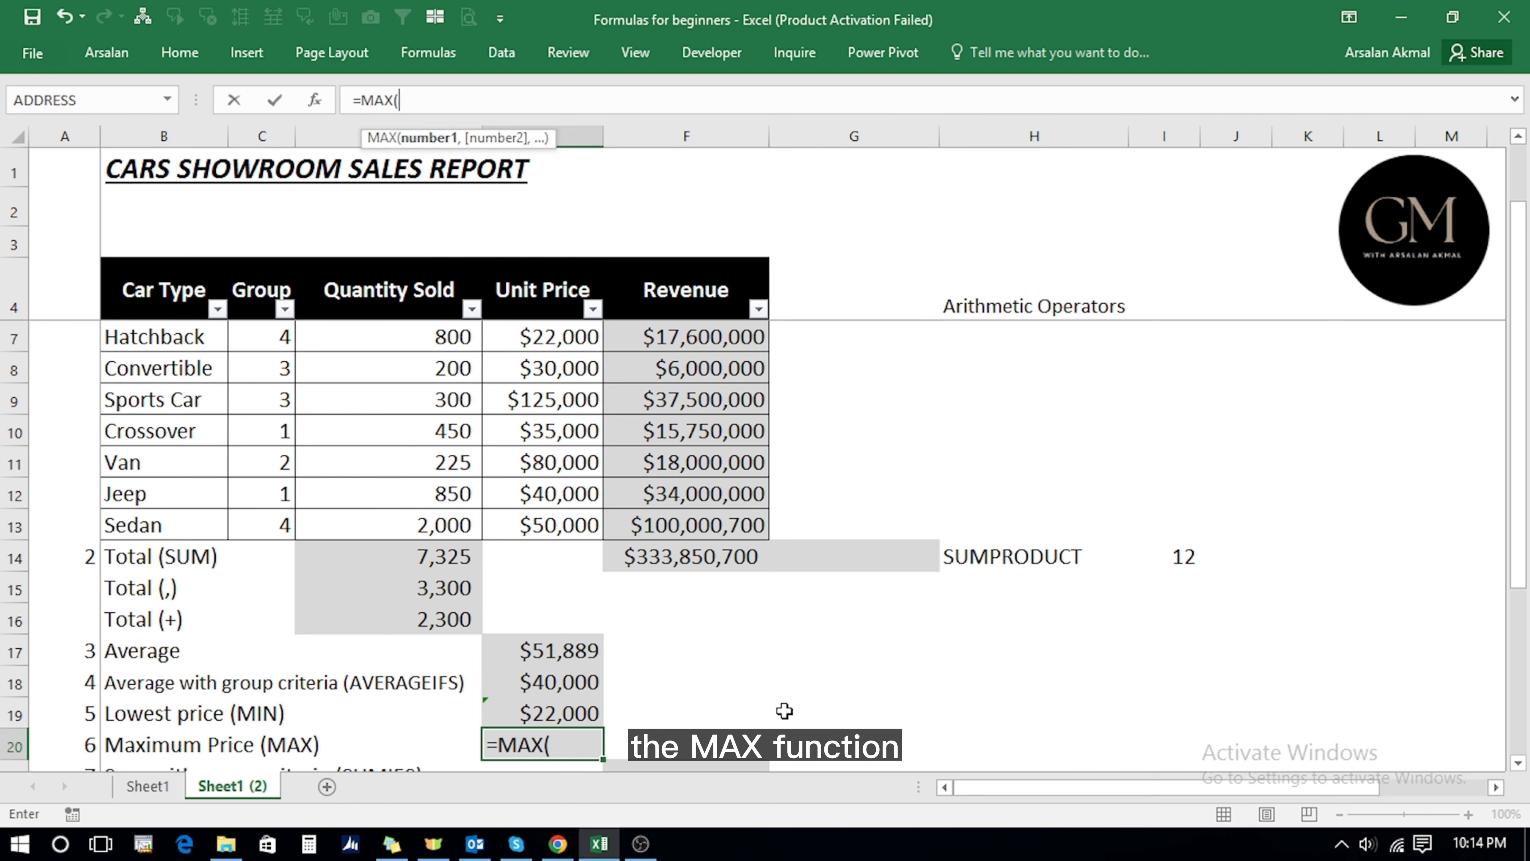
{"action": "key", "text": "Up"}
{"action": "key", "text": "Up"}
{"action": "key", "text": "Up"}
{"action": "key", "text": "Up"}
{"action": "key", "text": "Up"}
{"action": "key", "text": "Up"}
{"action": "key", "text": "Up"}
{"action": "key", "text": "Up"}
{"action": "key", "text": "Up"}
{"action": "key", "text": "Up"}
{"action": "key", "text": "Up"}
{"action": "key", "text": "Up"}
{"action": "key", "text": "Up"}
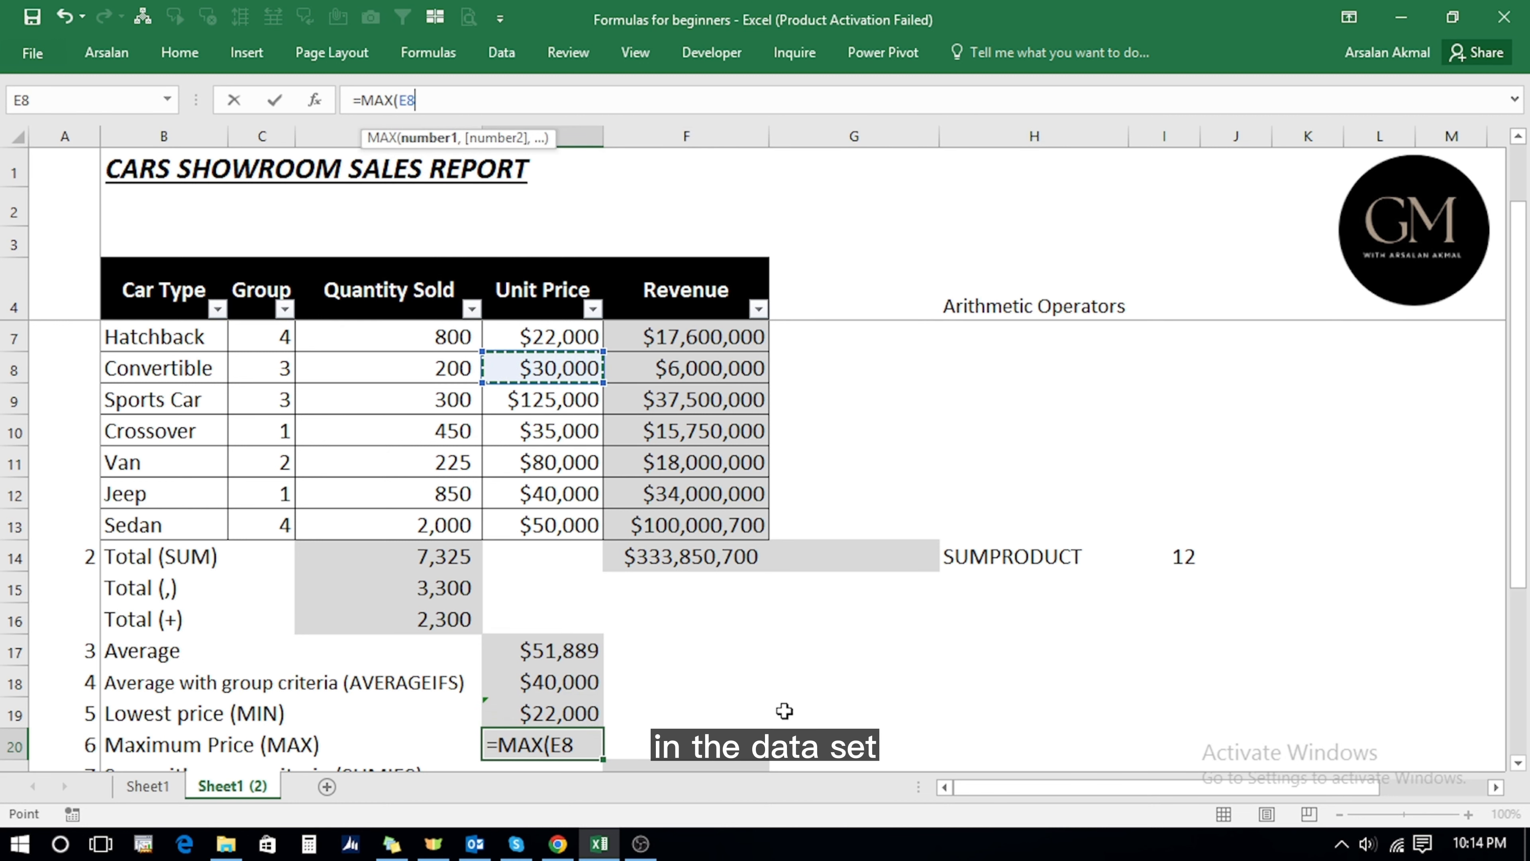
{"action": "key", "text": "Up"}
{"action": "key", "text": "Up"}
{"action": "key", "text": "shift+ctrl+Down"}
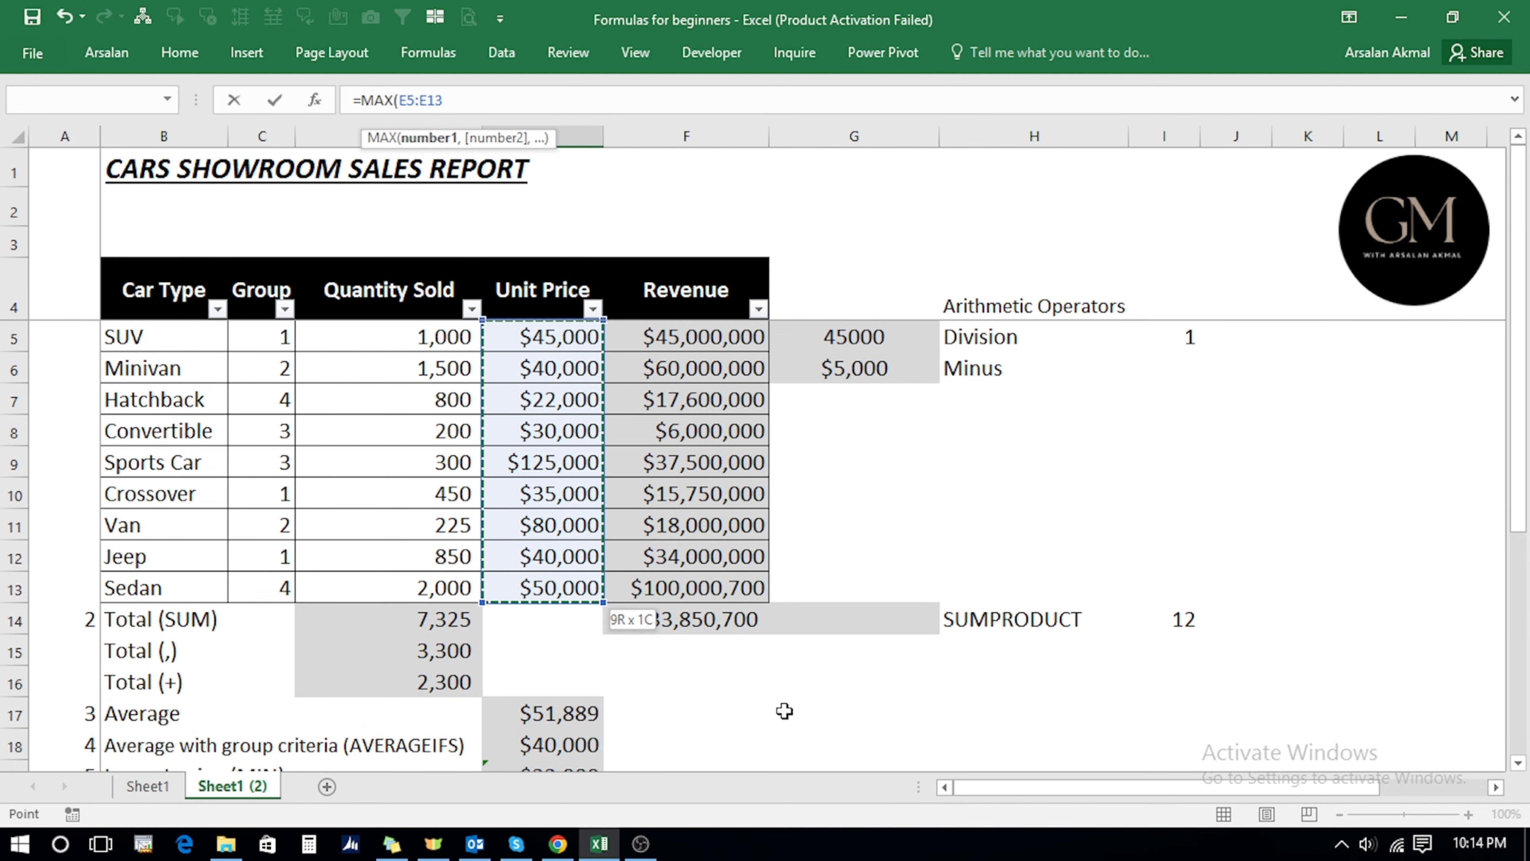
{"action": "type", "text": ")"}
{"action": "key", "text": "Return"}
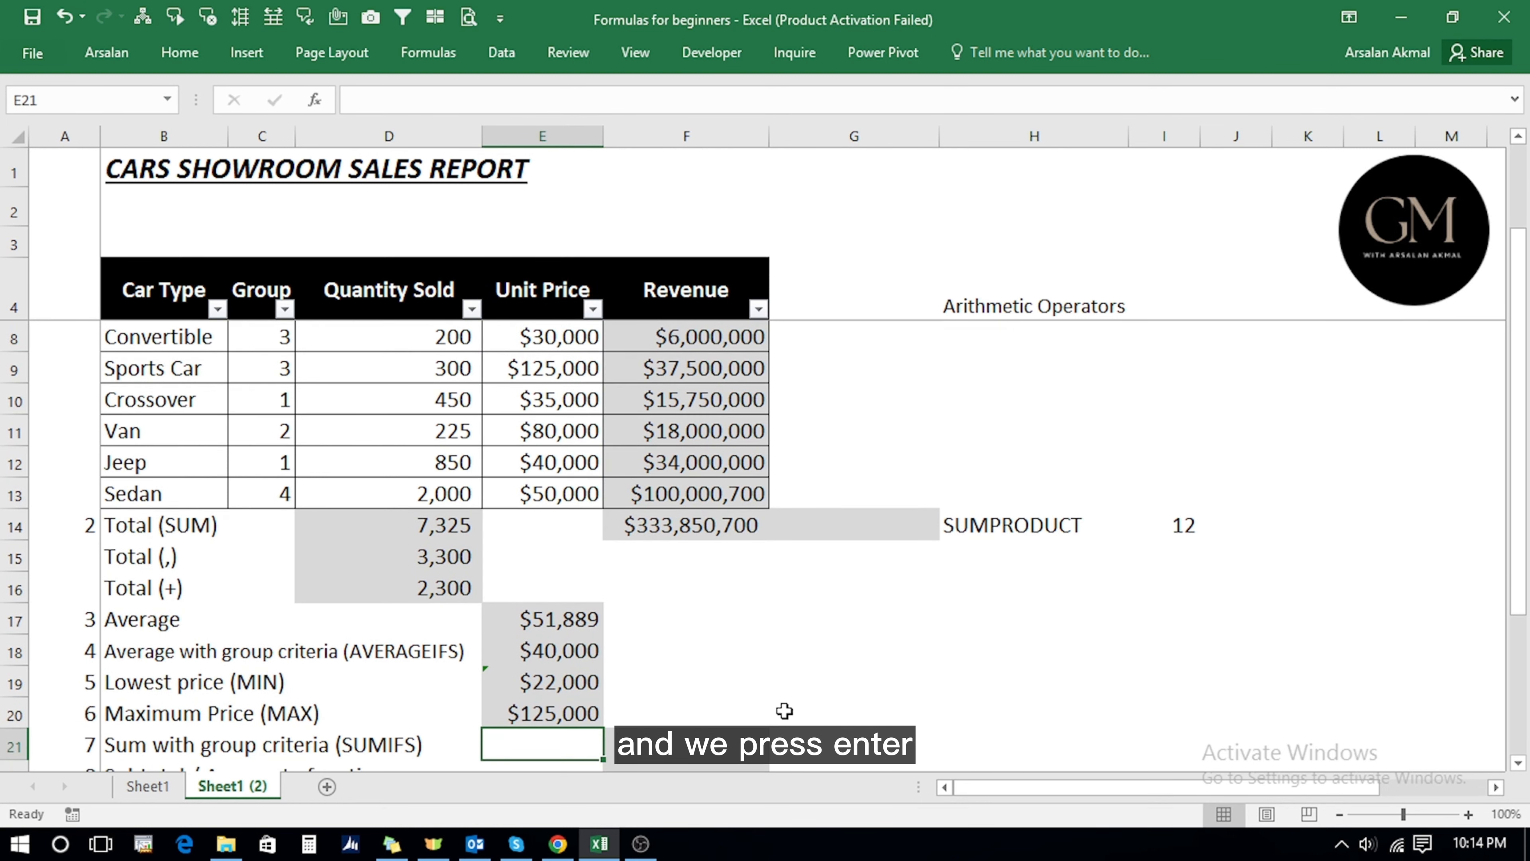
Compare the MAX result in cell E20 with the Unit Price column and locate the matching car price.
{"action": "key", "text": "Up"}
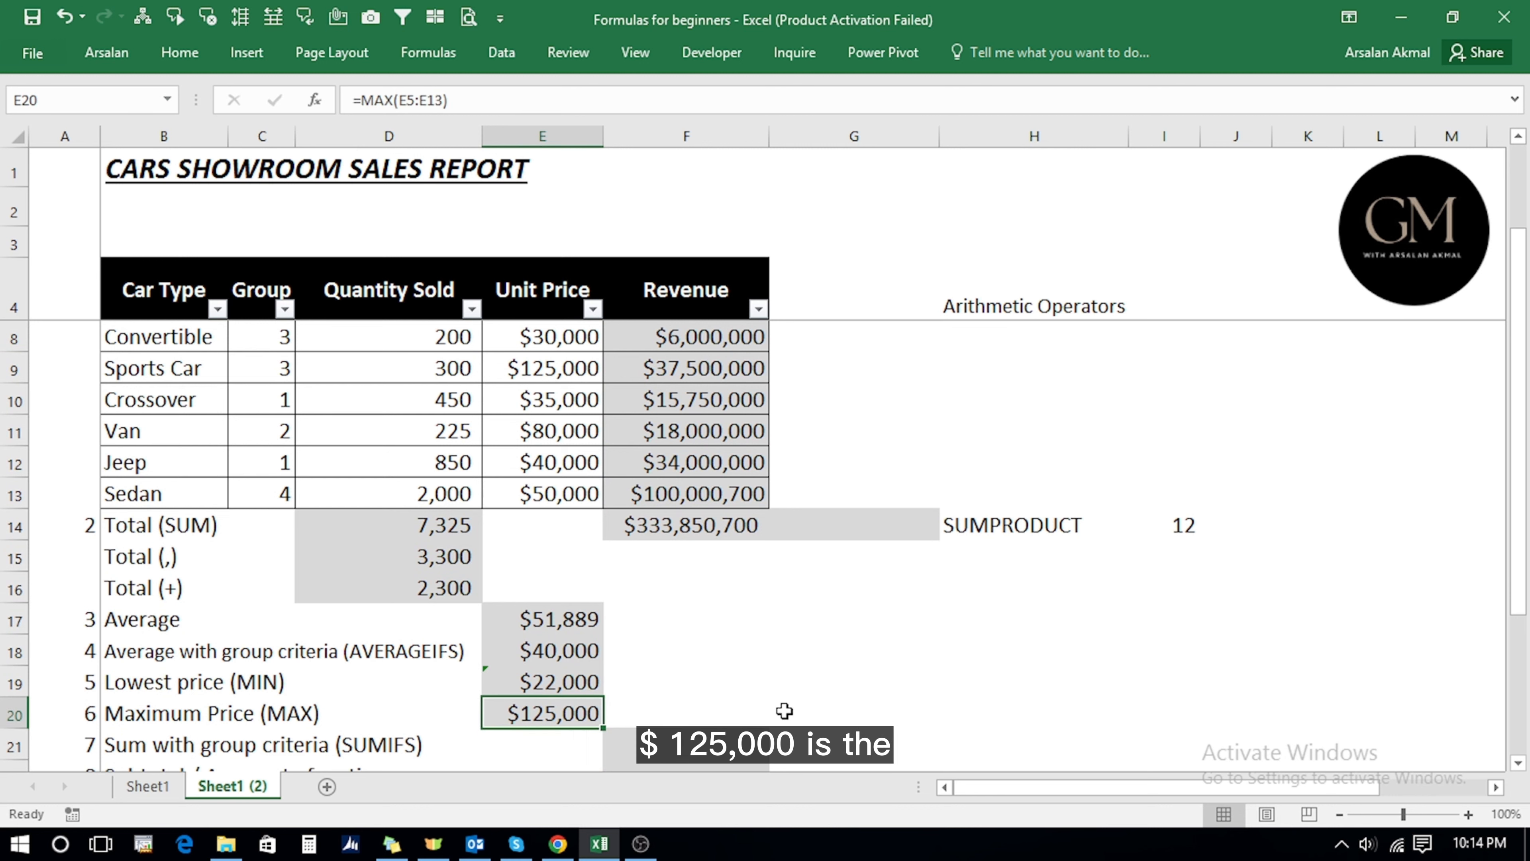
{"action": "key", "text": "Up"}
{"action": "key", "text": "Up"}
{"action": "key", "text": "Up"}
{"action": "key", "text": "Up"}
{"action": "key", "text": "Up"}
{"action": "key", "text": "Up"}
{"action": "key", "text": "Up"}
{"action": "key", "text": "Up"}
{"action": "key", "text": "Up"}
{"action": "key", "text": "Up"}
{"action": "key", "text": "Up"}
{"action": "key", "text": "Up"}
{"action": "key", "text": "Up"}
{"action": "key", "text": "Up"}
{"action": "key", "text": "Up"}
{"action": "key", "text": "Up"}
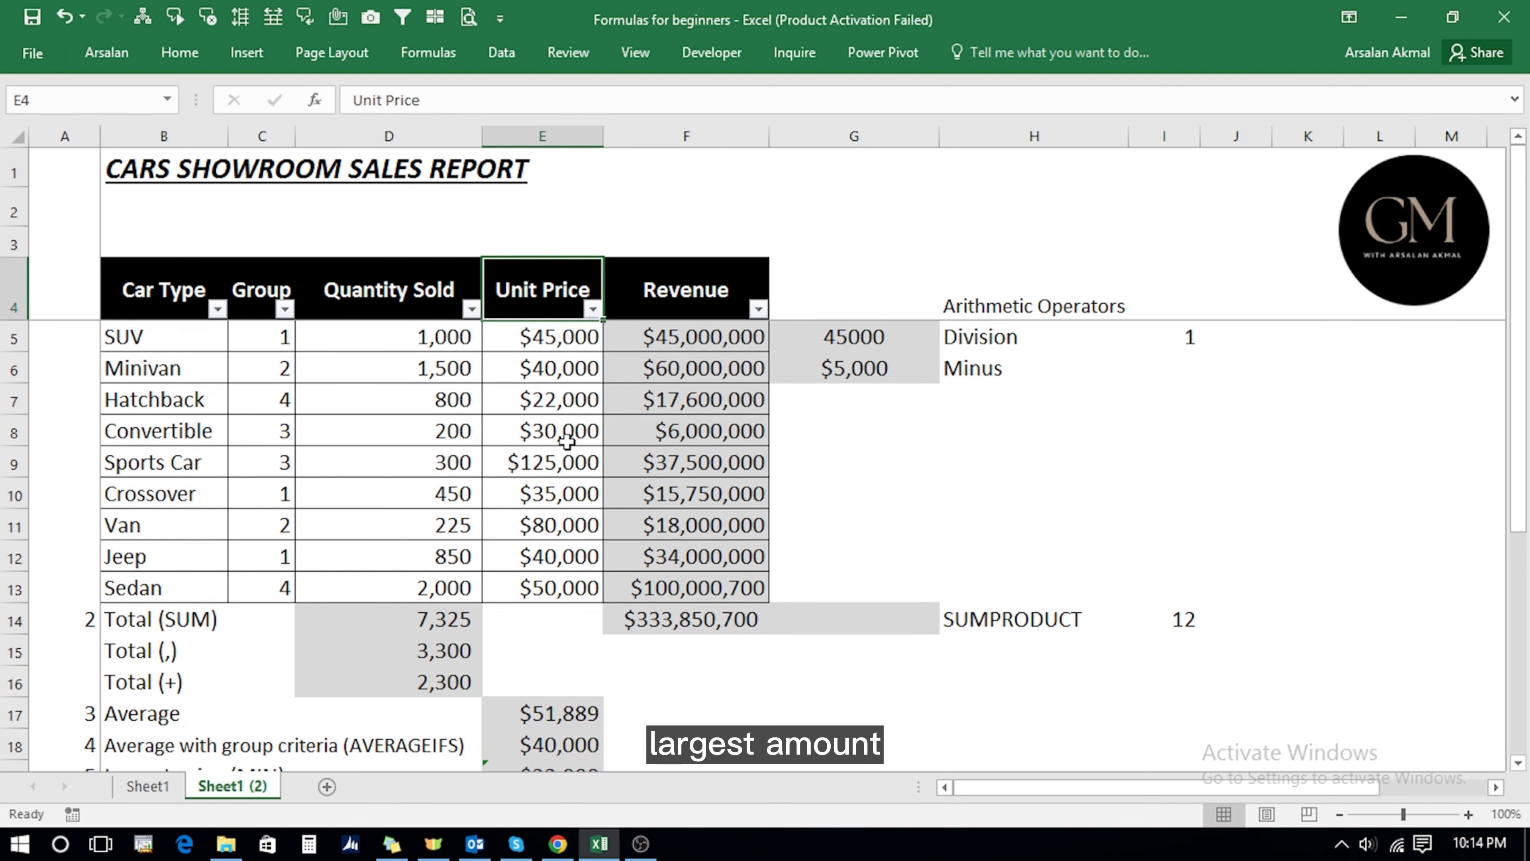
{"action": "left_click", "coordinate": [530, 461]}
Start a SUMIFS formula in cell F21 with the Revenue range F5:F13 as the sum range.
{"action": "key", "text": "Down"}
{"action": "key", "text": "Down"}
{"action": "key", "text": "Down"}
{"action": "key", "text": "Down"}
{"action": "key", "text": "Down"}
{"action": "key", "text": "Down"}
{"action": "key", "text": "Down"}
{"action": "key", "text": "Down"}
{"action": "key", "text": "Down"}
{"action": "key", "text": "Down"}
{"action": "key", "text": "Down"}
{"action": "key", "text": "Down"}
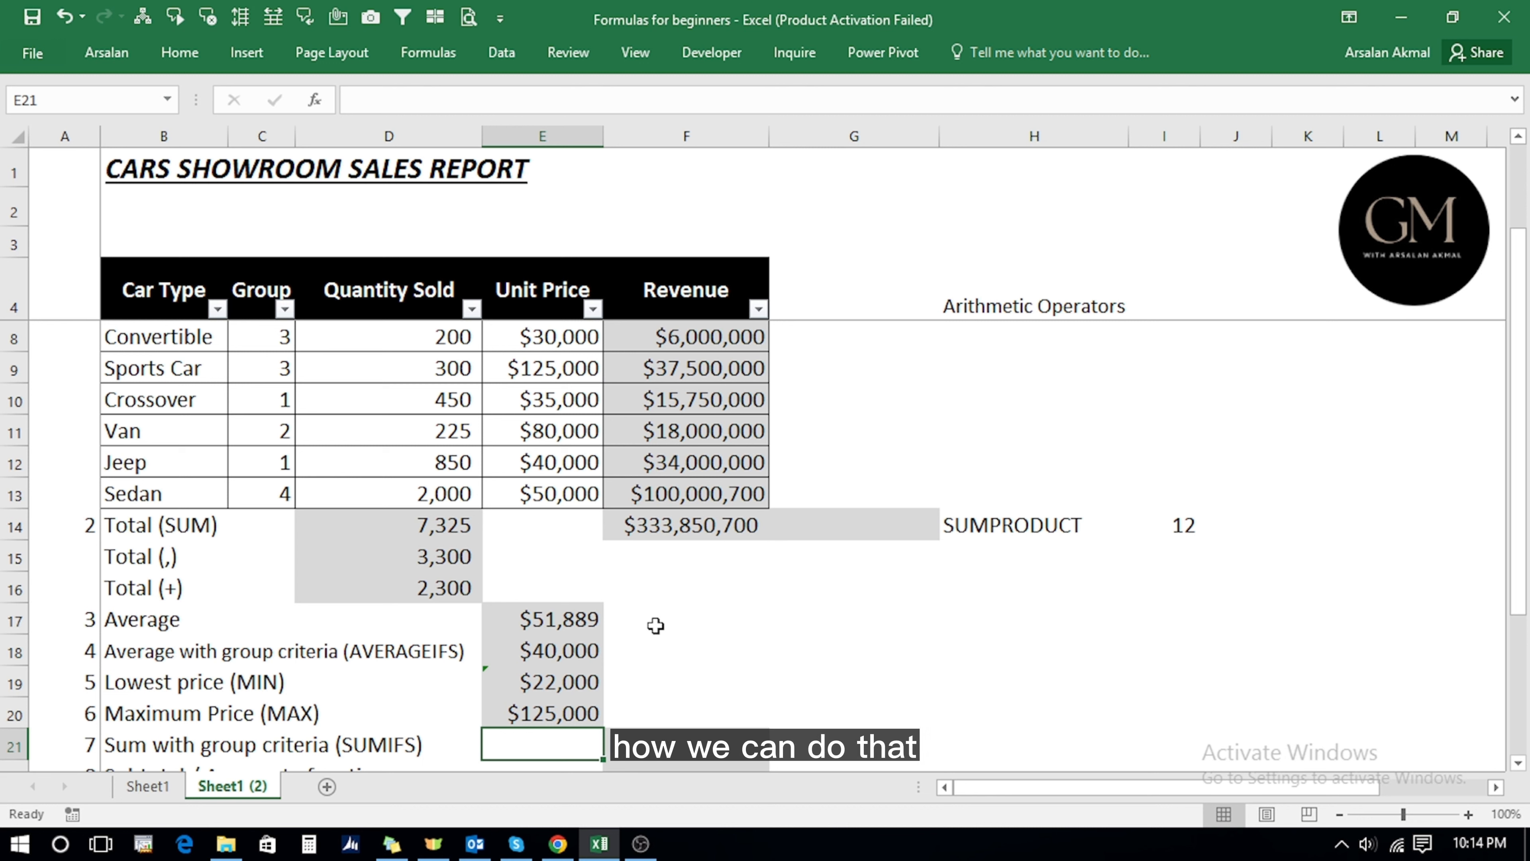
{"action": "key", "text": "Right"}
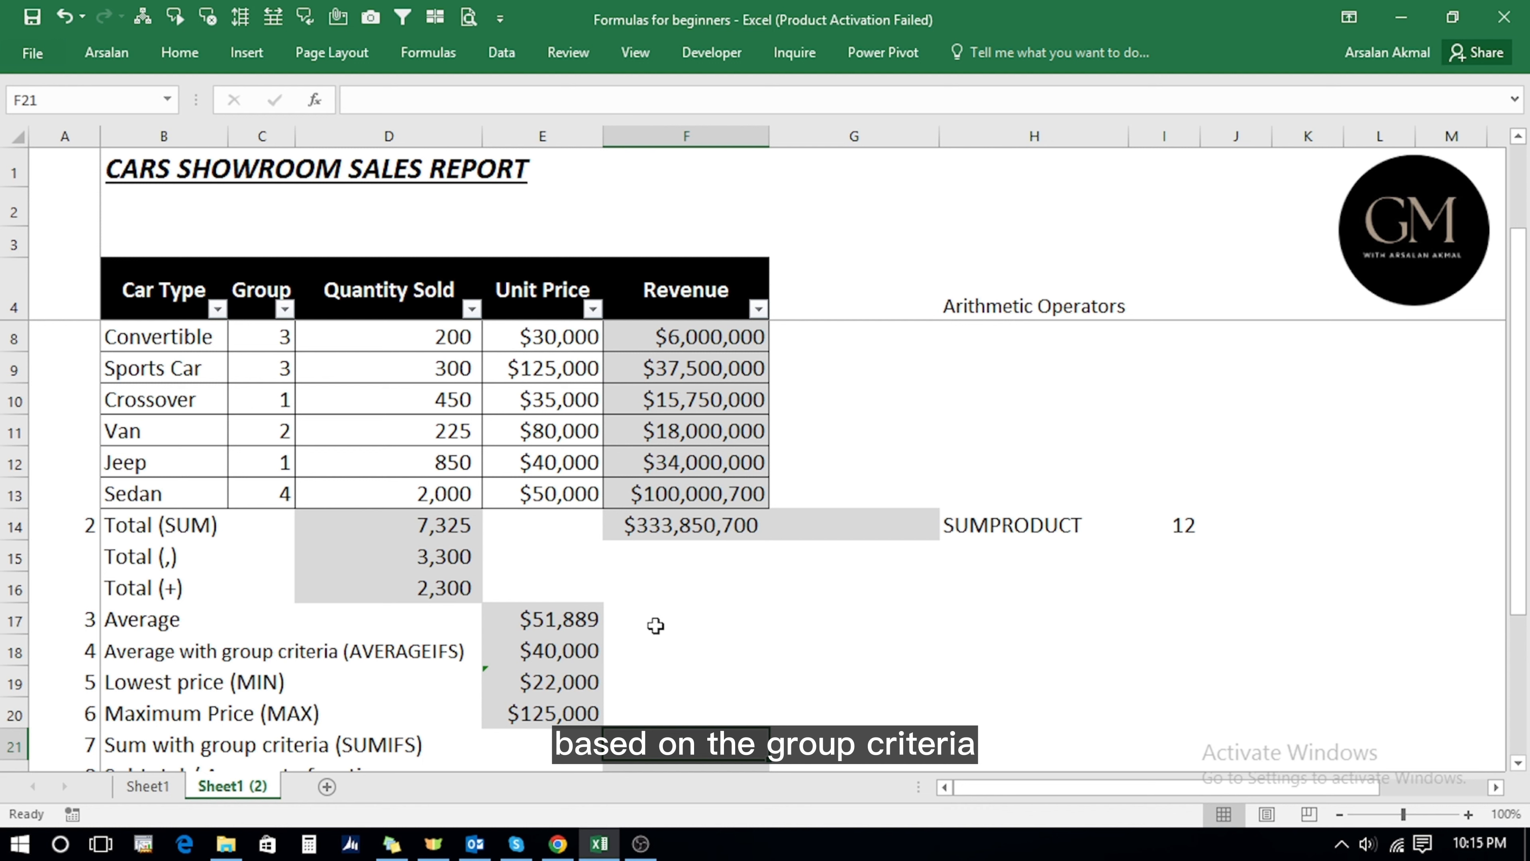
{"action": "type", "text": "="}
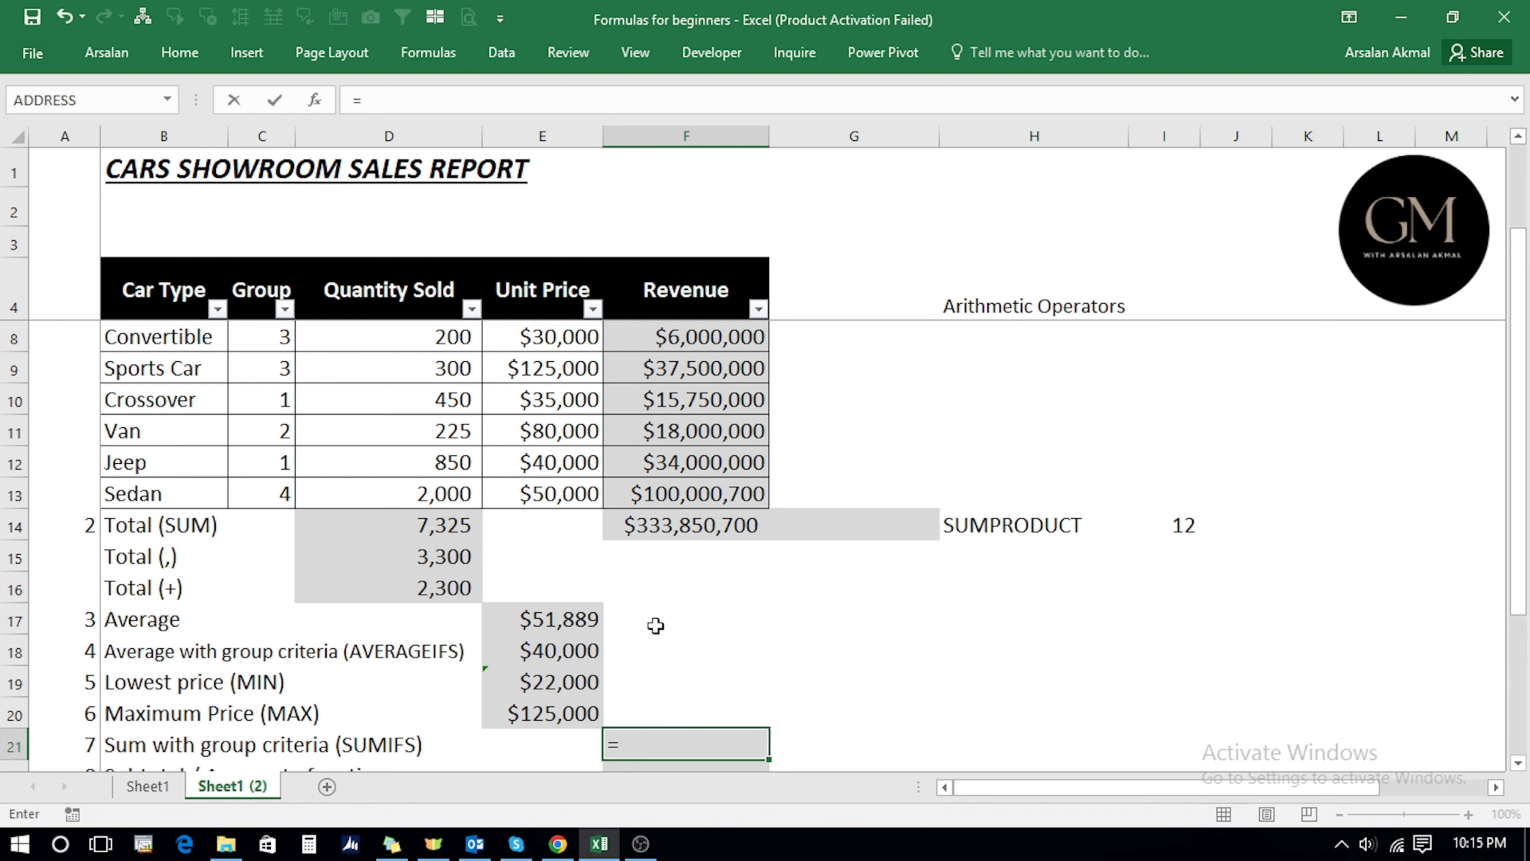
{"action": "type", "text": "sumifs"}
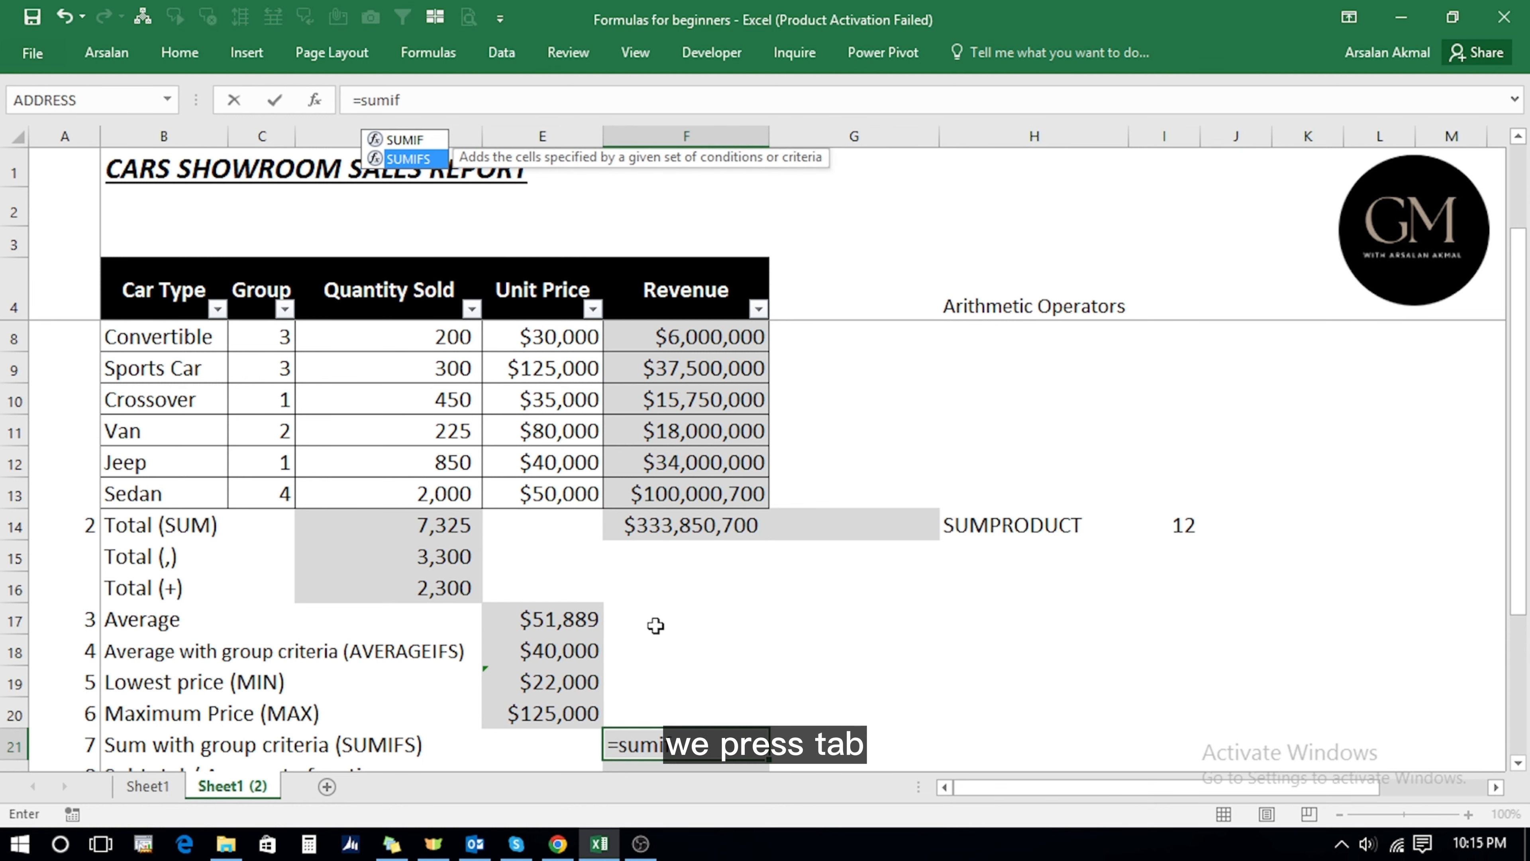
{"action": "key", "text": "Tab"}
{"action": "left_click", "coordinate": [655, 420]}
{"action": "key", "text": "Up"}
{"action": "key", "text": "Up"}
{"action": "key", "text": "Up"}
{"action": "key", "text": "Up"}
{"action": "key", "text": "Up"}
{"action": "key", "text": "Down"}
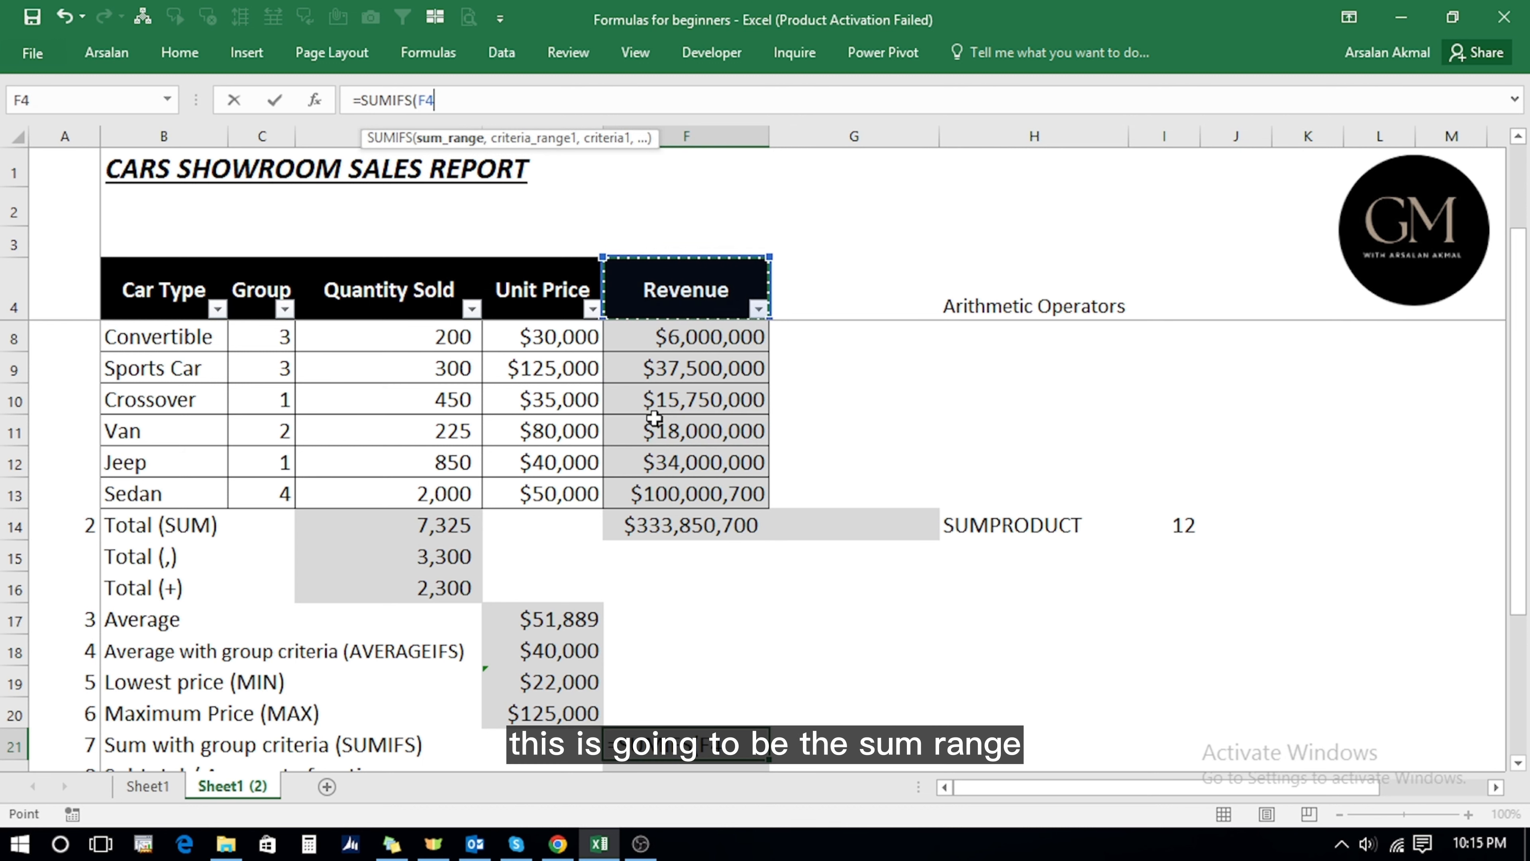
{"action": "key", "text": "Down"}
{"action": "key", "text": "Up"}
{"action": "key", "text": "Down"}
{"action": "key", "text": "shift+Down"}
{"action": "key", "text": "shift+Down"}
{"action": "key", "text": "shift+Down"}
{"action": "key", "text": "shift+Down"}
{"action": "key", "text": "shift+Down"}
{"action": "key", "text": "shift+Down"}
{"action": "key", "text": "shift+Down"}
{"action": "key", "text": "shift+Down"}
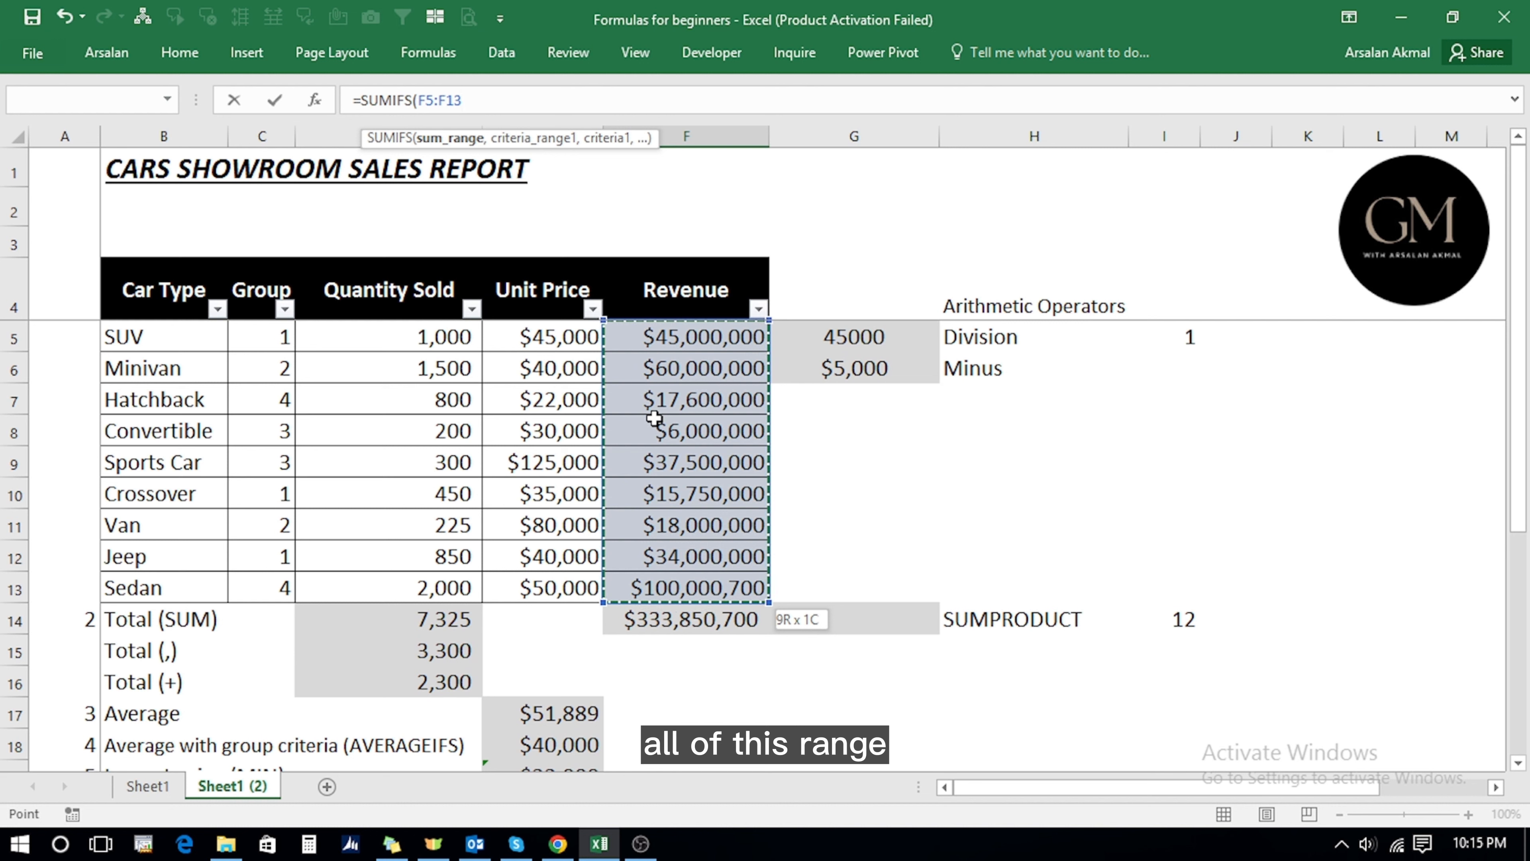
Complete the SUMIFS formula in F21 with Group range C5:C13 as criteria range and cell C7 as the criterion.
{"action": "type", "text": ","}
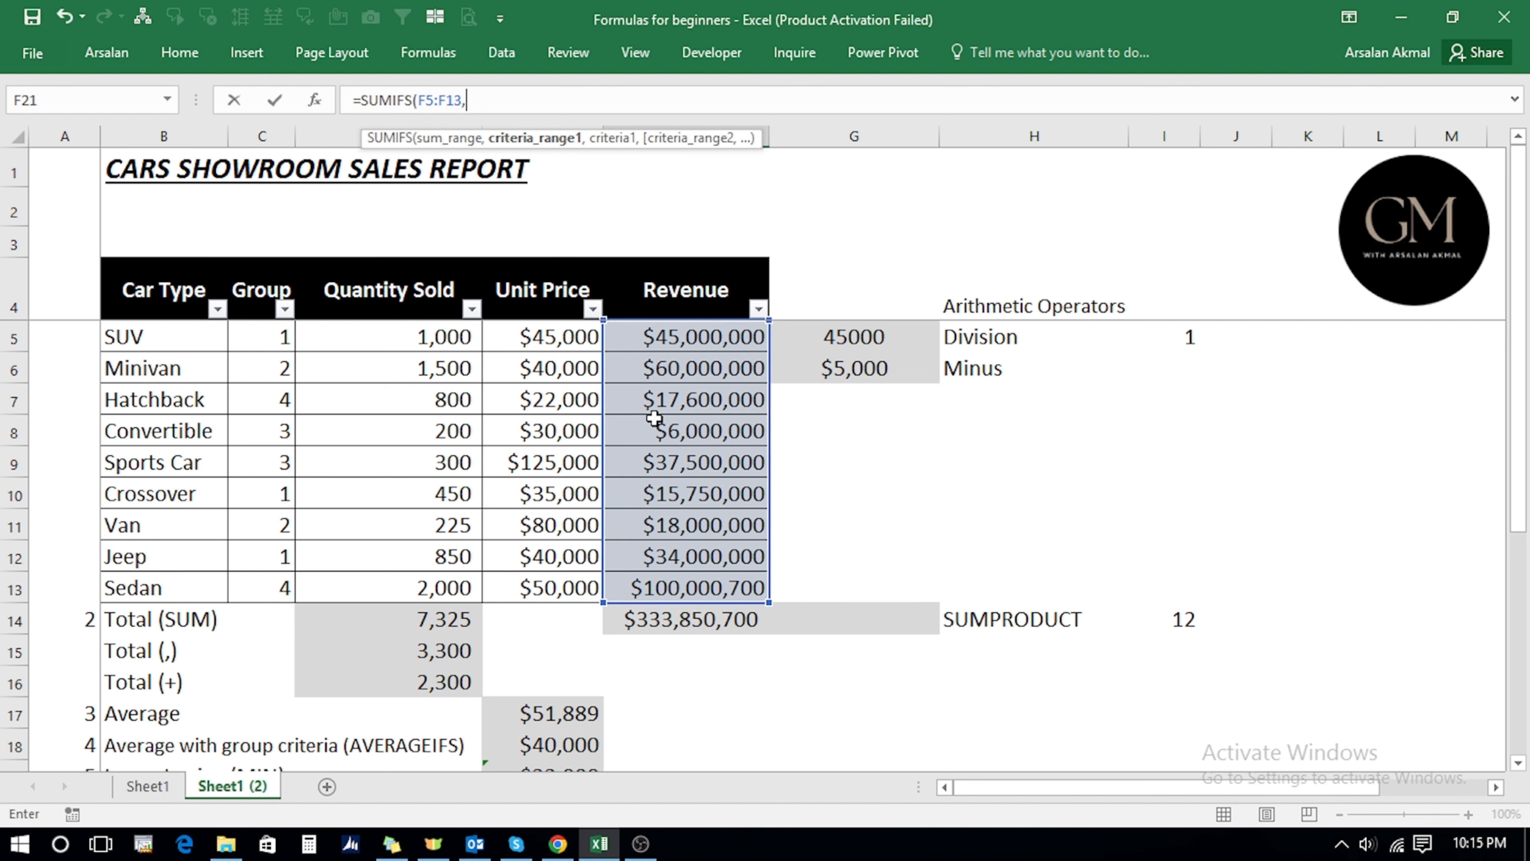
{"action": "left_click", "coordinate": [259, 301]}
{"action": "key", "text": "Down"}
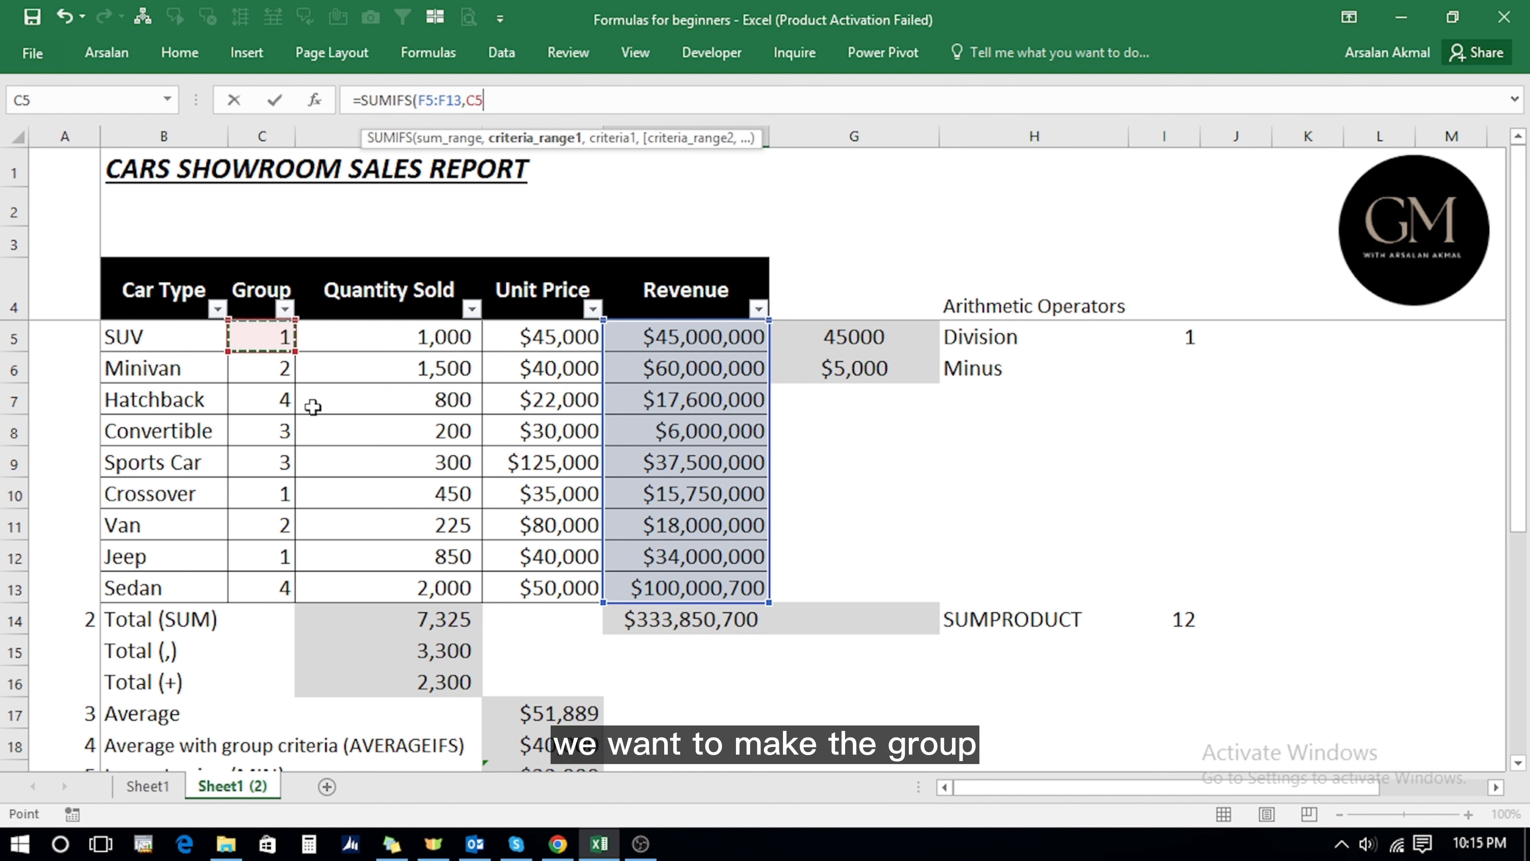
{"action": "key", "text": "shift+Down"}
{"action": "key", "text": "shift+Down"}
{"action": "key", "text": "shift+Down"}
{"action": "key", "text": "shift+Down"}
{"action": "key", "text": "shift+Down"}
{"action": "key", "text": "shift+Down"}
{"action": "key", "text": "shift+Down"}
{"action": "key", "text": "shift+Down"}
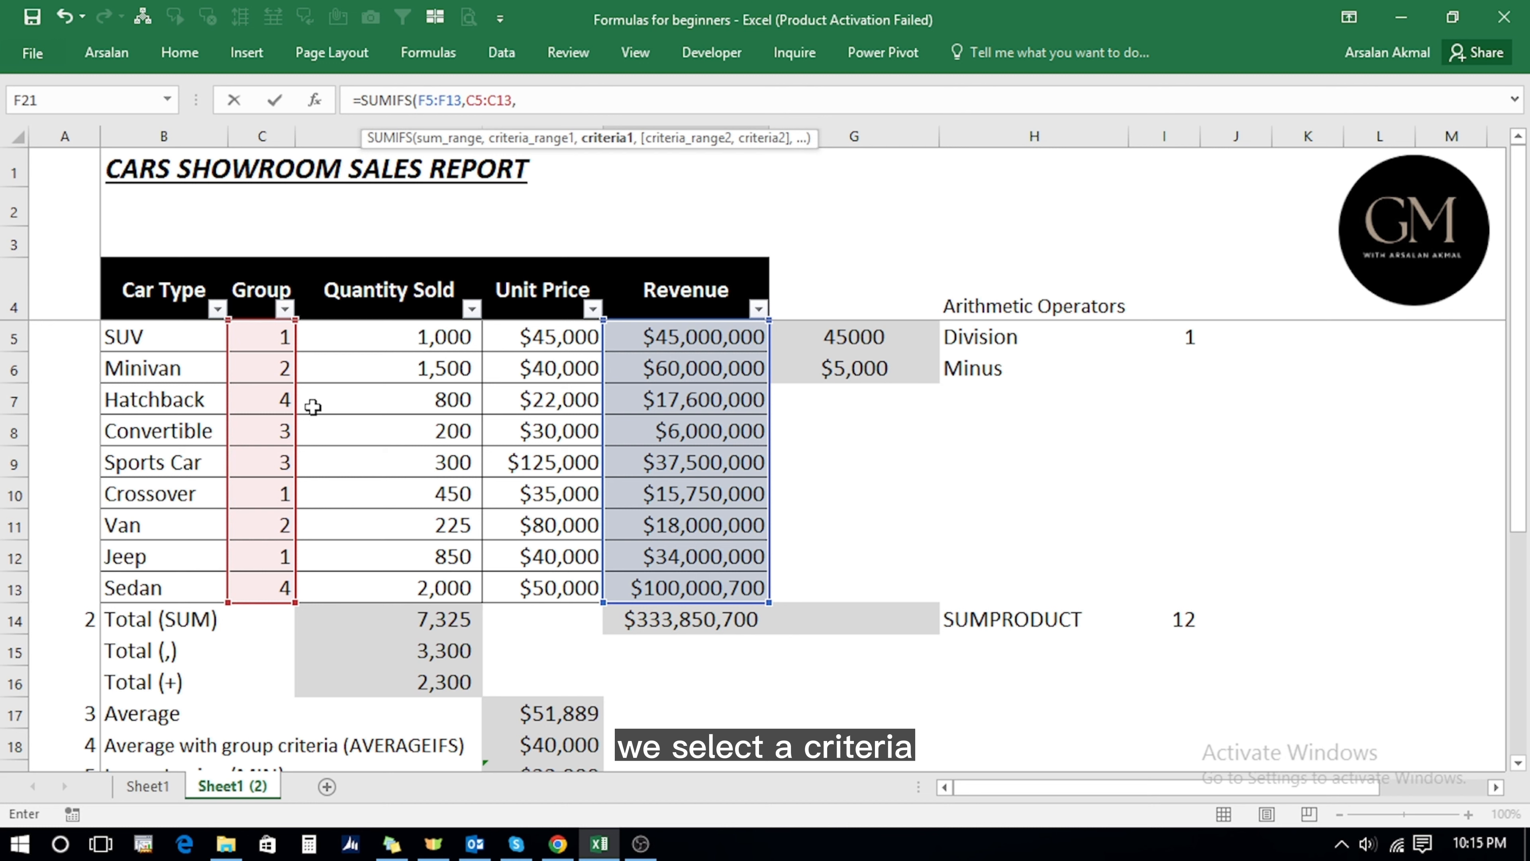
{"action": "left_click", "coordinate": [273, 397]}
{"action": "type", "text": ")"}
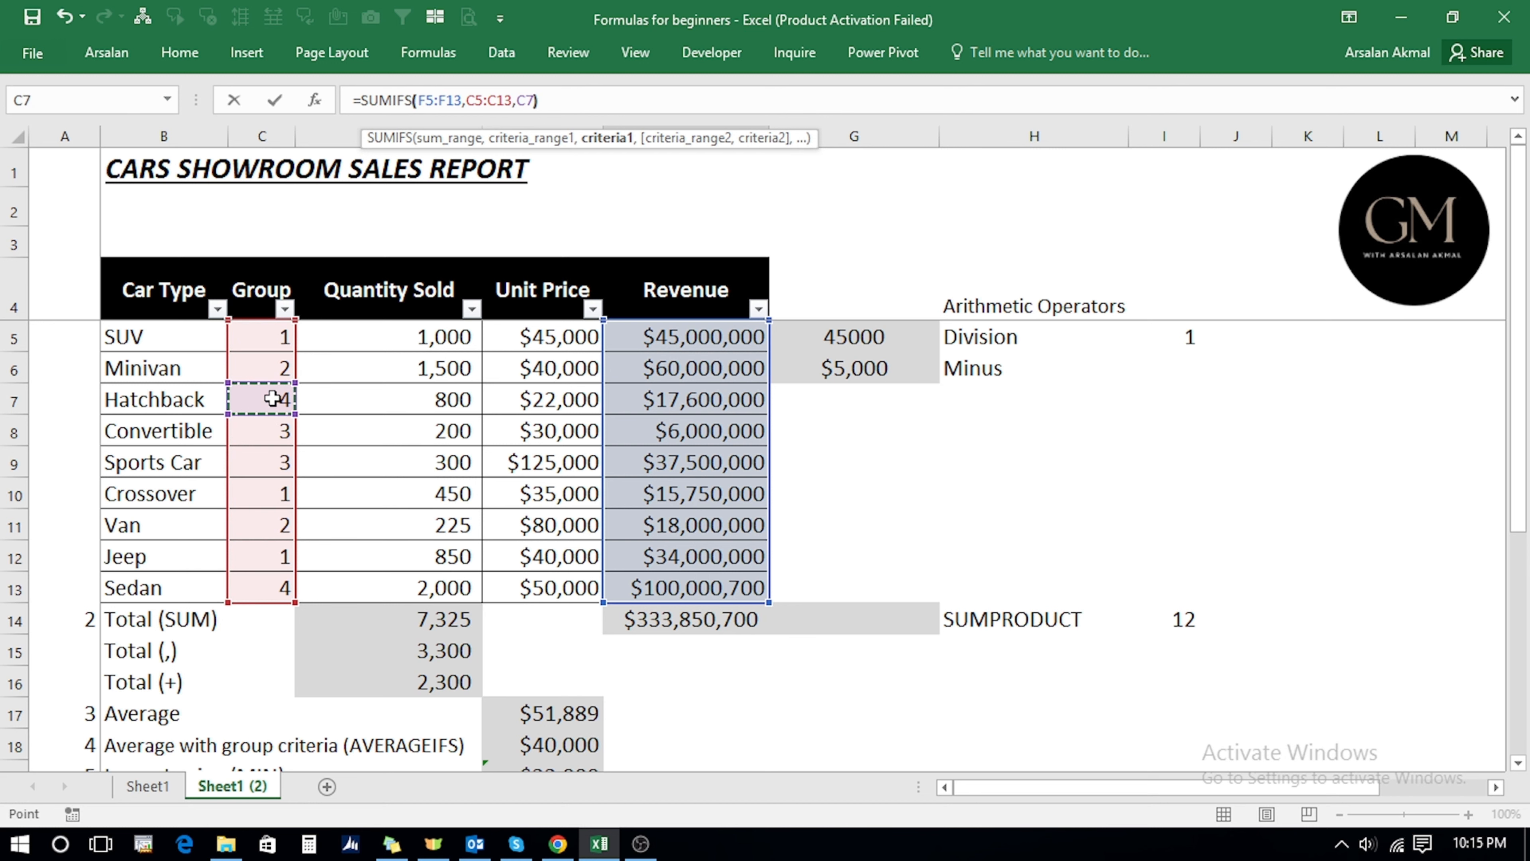
{"action": "key", "text": "Return"}
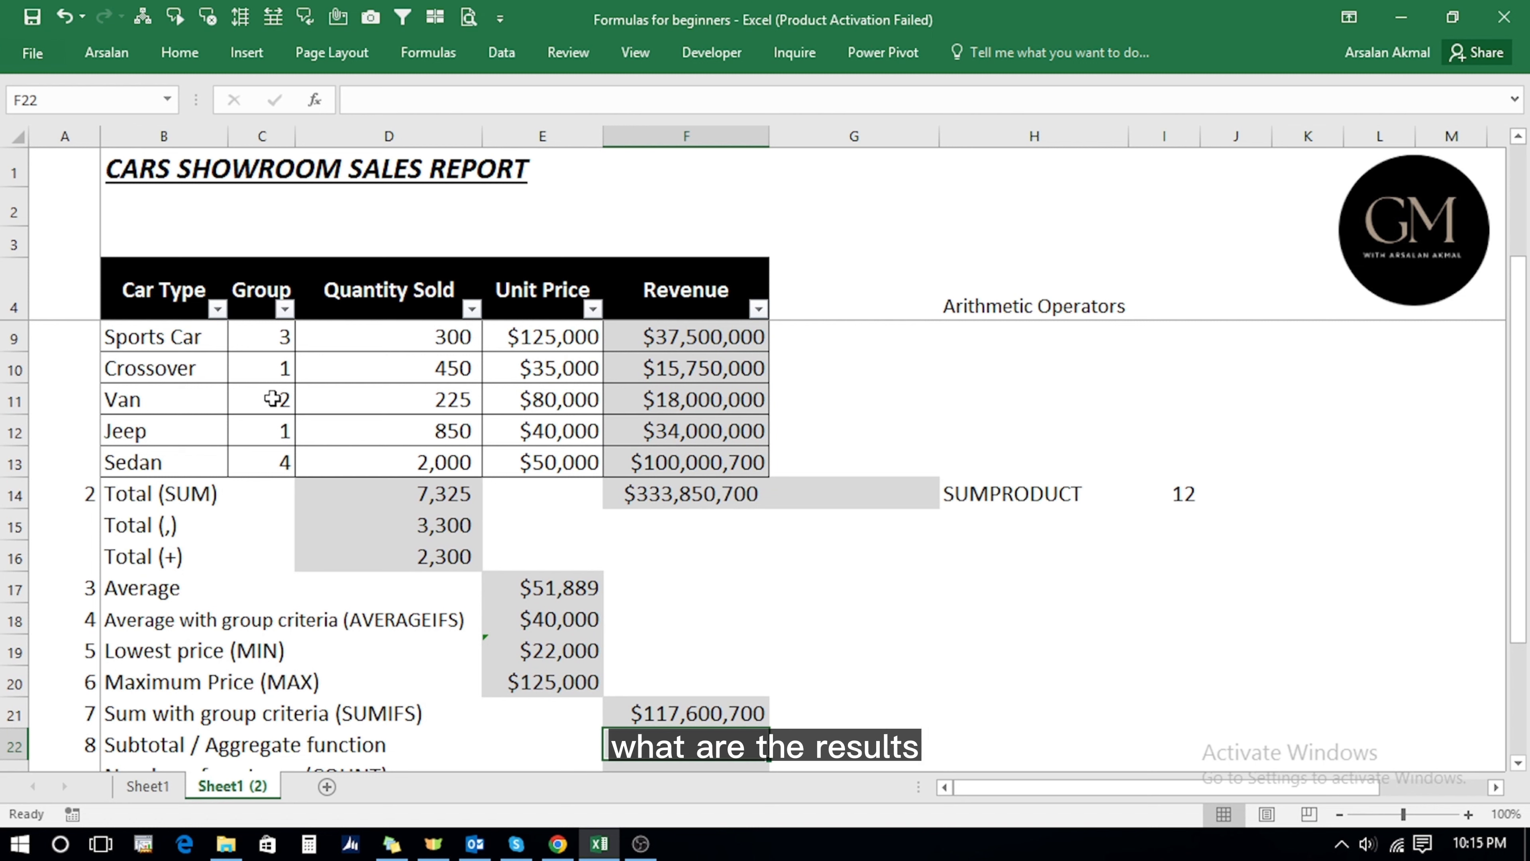
Filter the Group column to show only group 4 for checking the SUMIFS result.
{"action": "key", "text": "Up"}
{"action": "key", "text": "Up"}
{"action": "key", "text": "Up"}
{"action": "key", "text": "Up"}
{"action": "key", "text": "Up"}
{"action": "key", "text": "Up"}
{"action": "key", "text": "Up"}
{"action": "key", "text": "Up"}
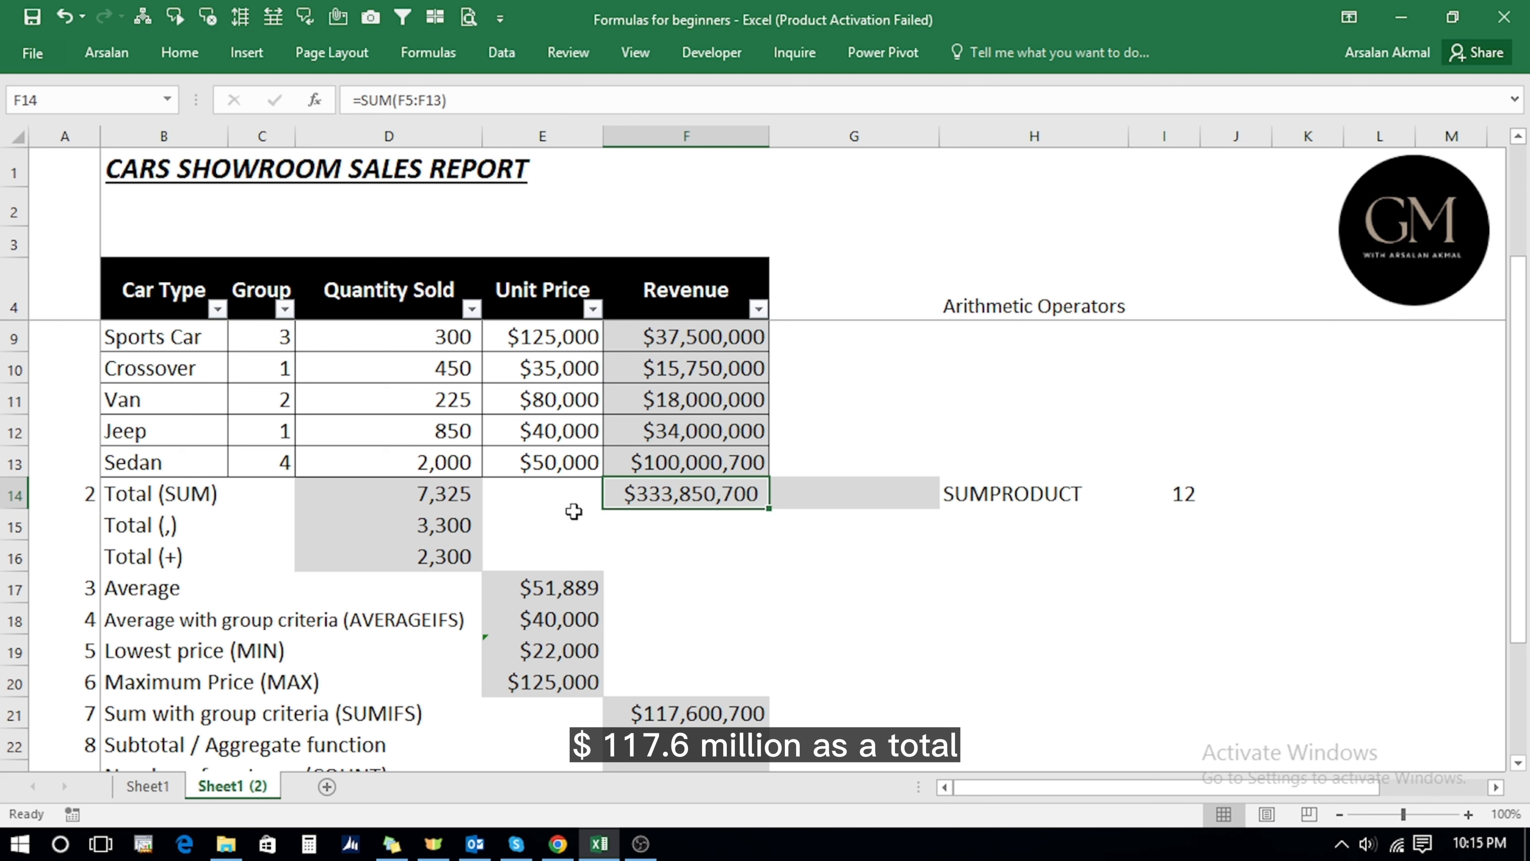
{"action": "left_click", "coordinate": [285, 310]}
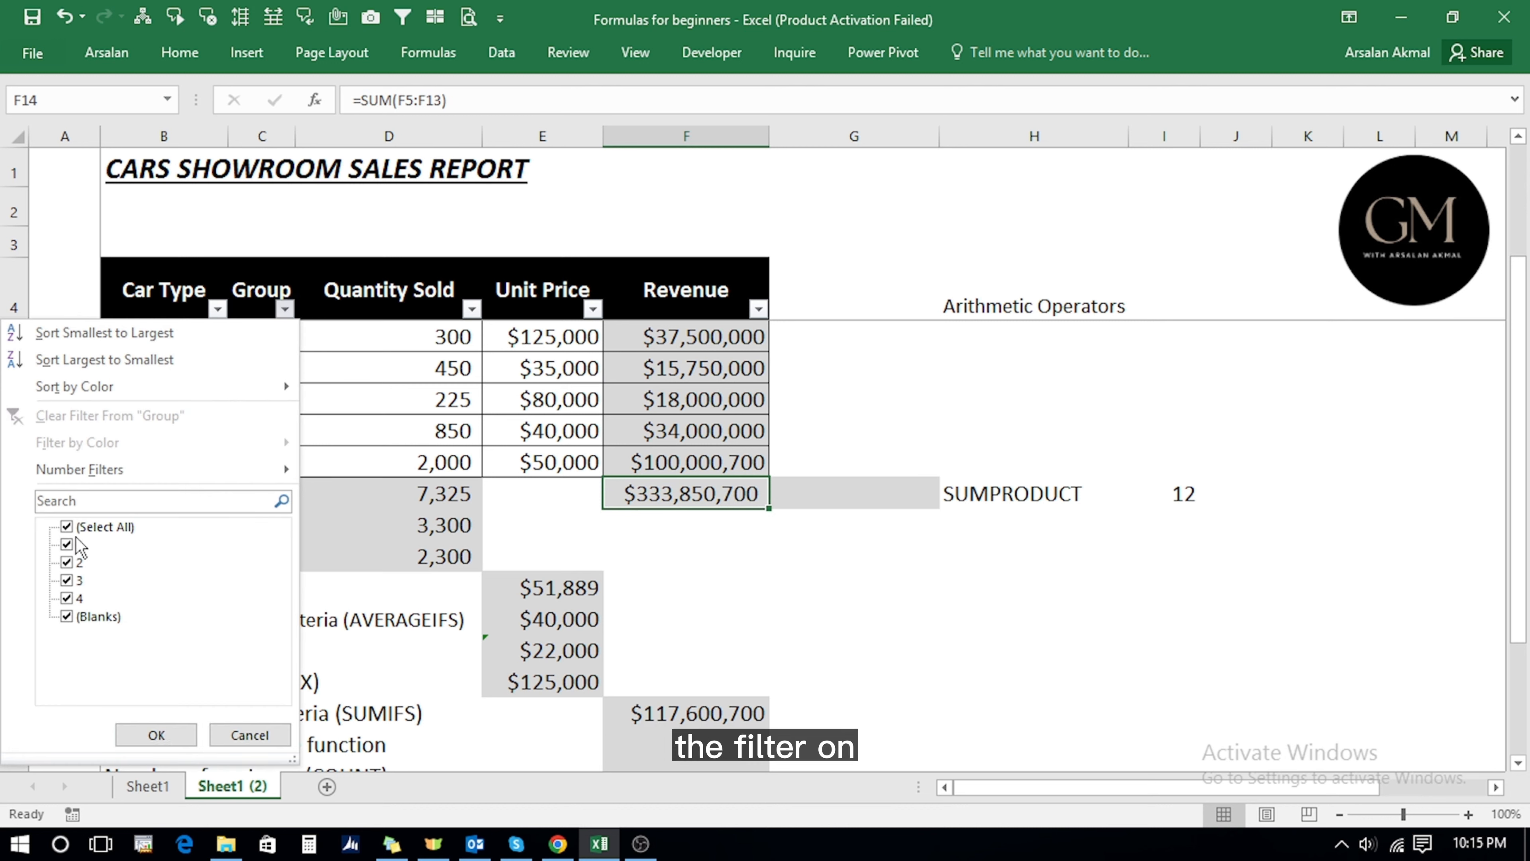
{"action": "left_click", "coordinate": [67, 527]}
{"action": "left_click", "coordinate": [66, 598]}
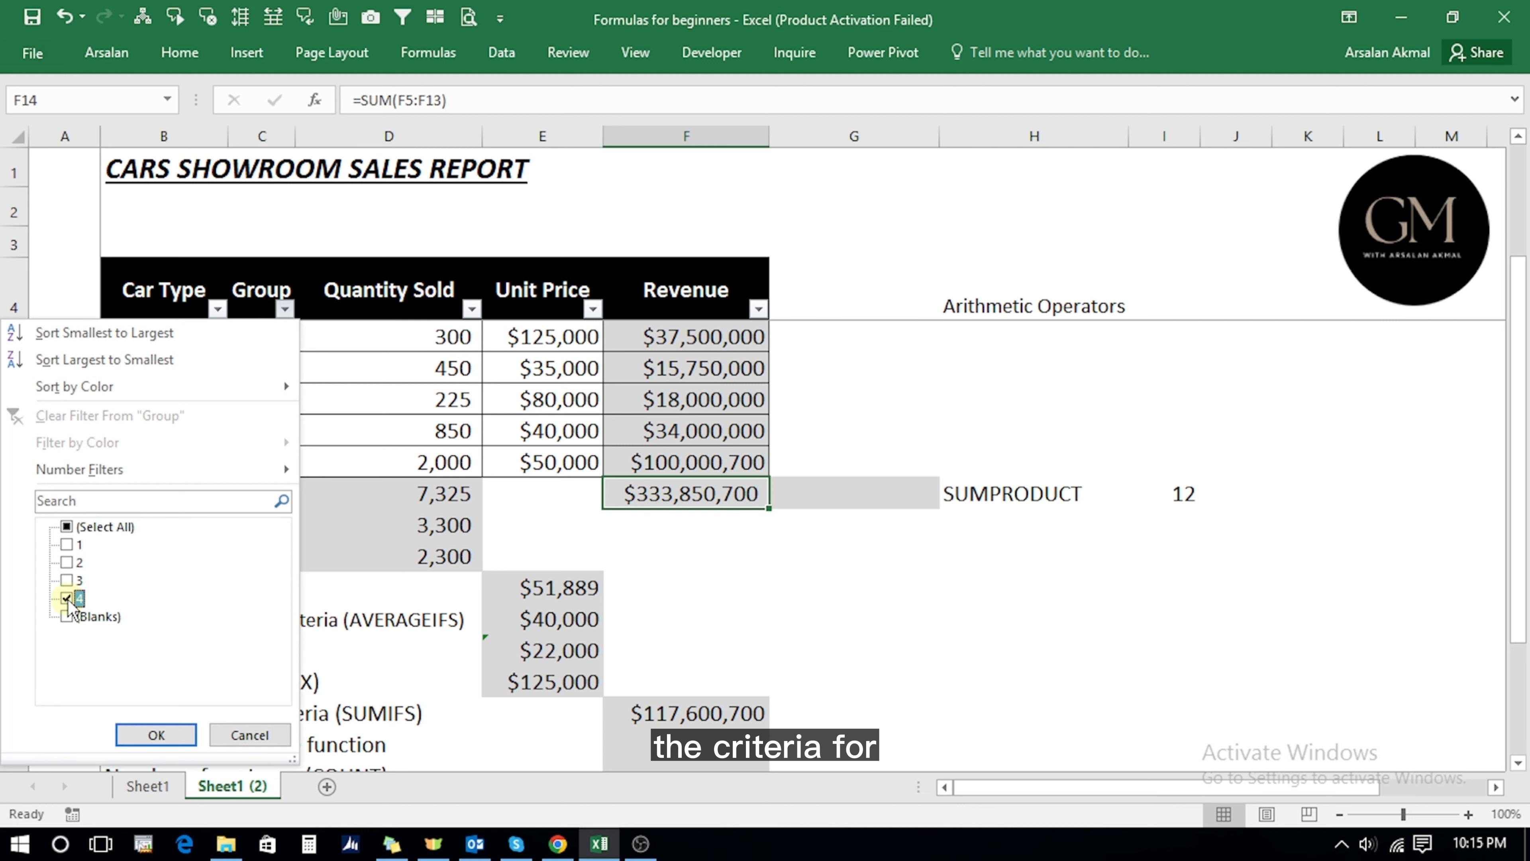
{"action": "left_click", "coordinate": [157, 734]}
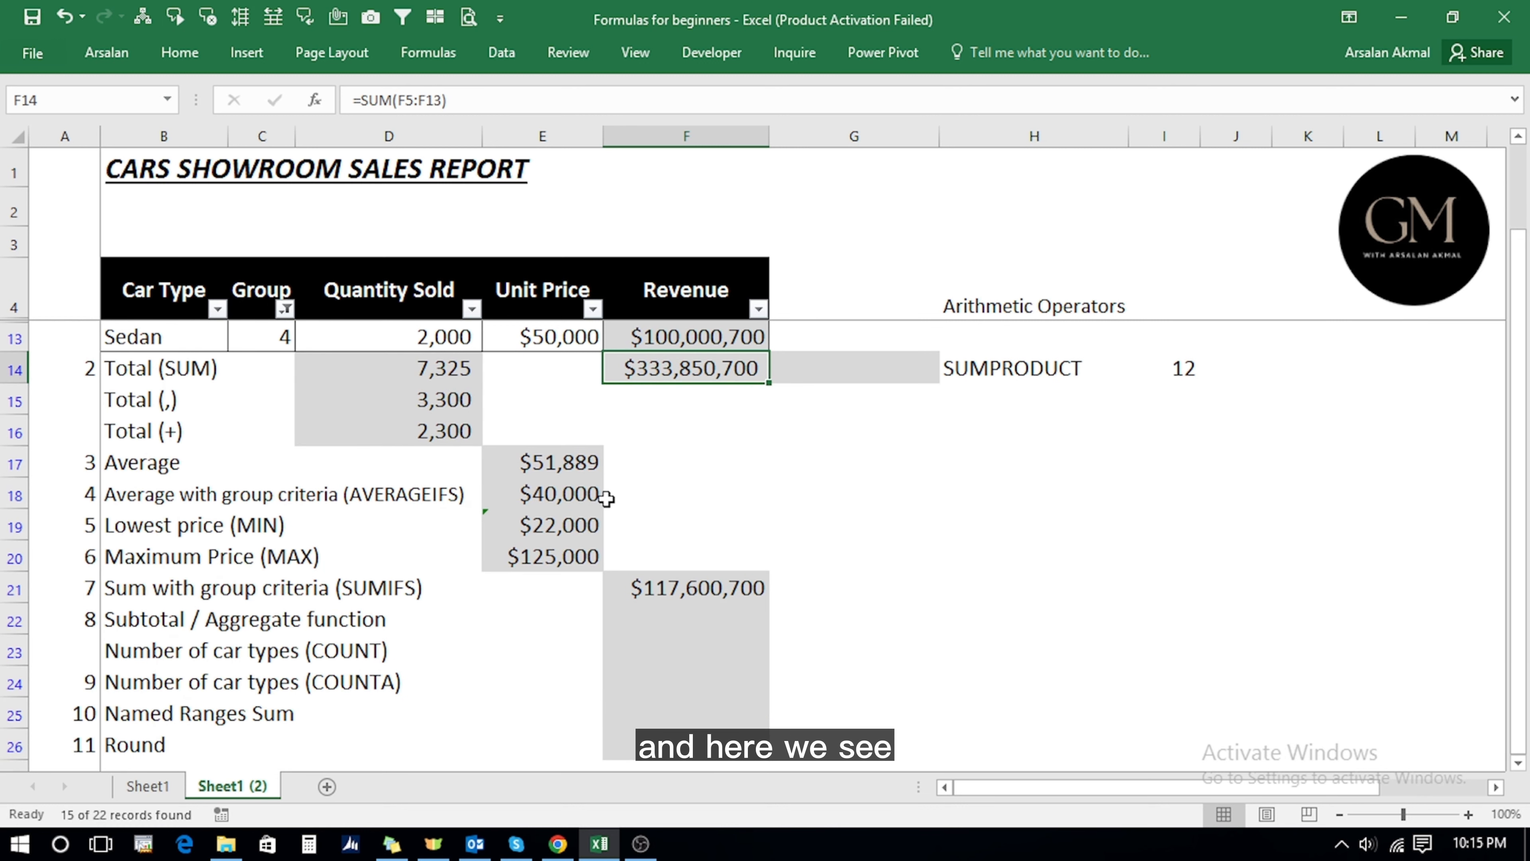
Check the sum of the filtered group 4 revenues against the SUMIFS result in cell F21.
{"action": "key", "text": "ctrl+Up"}
{"action": "key", "text": "Down"}
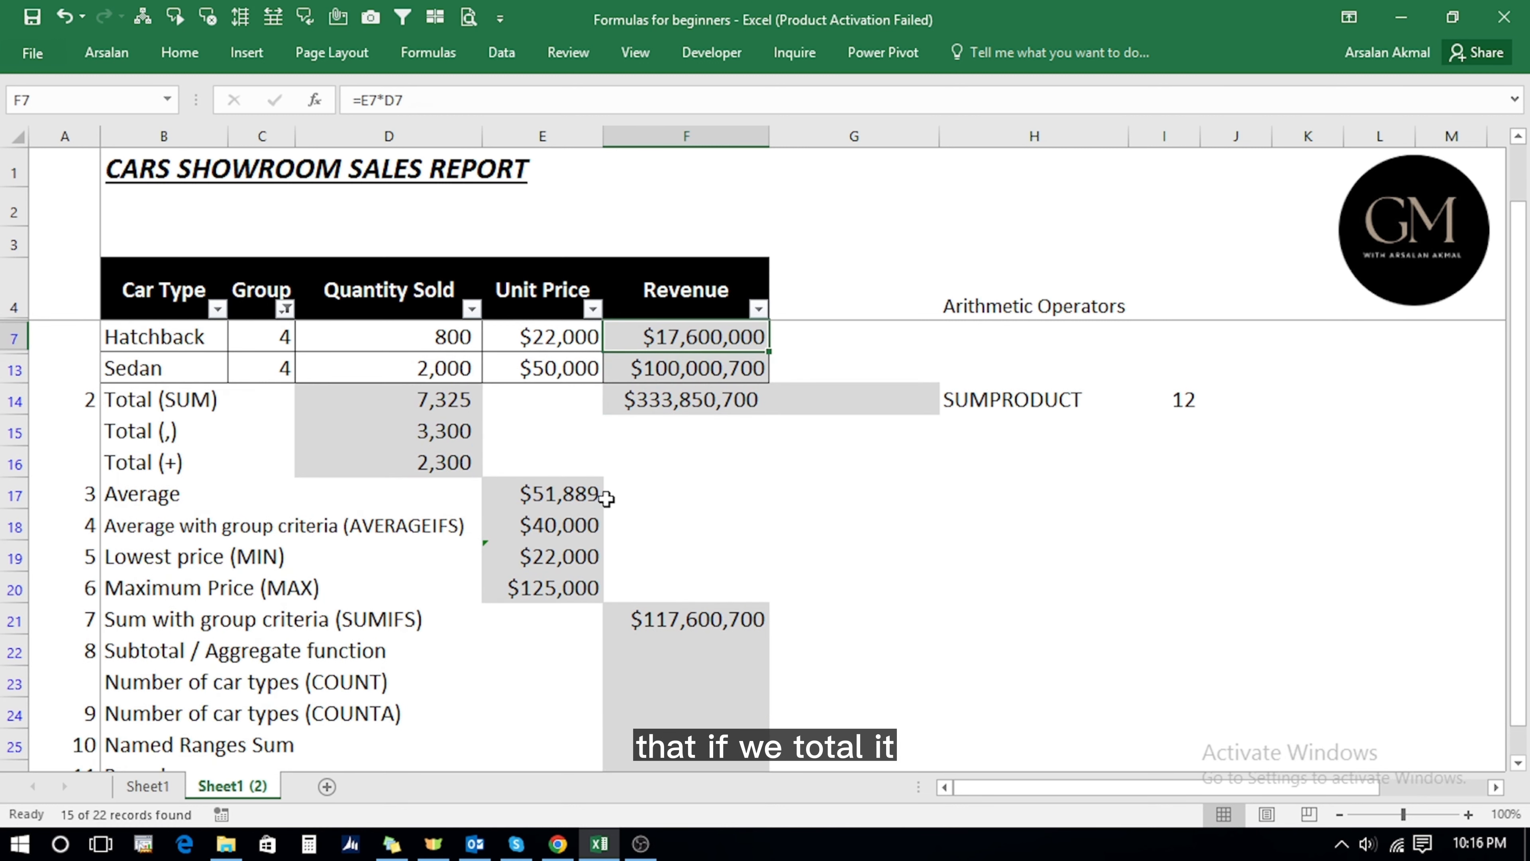
{"action": "key", "text": "shift+Down"}
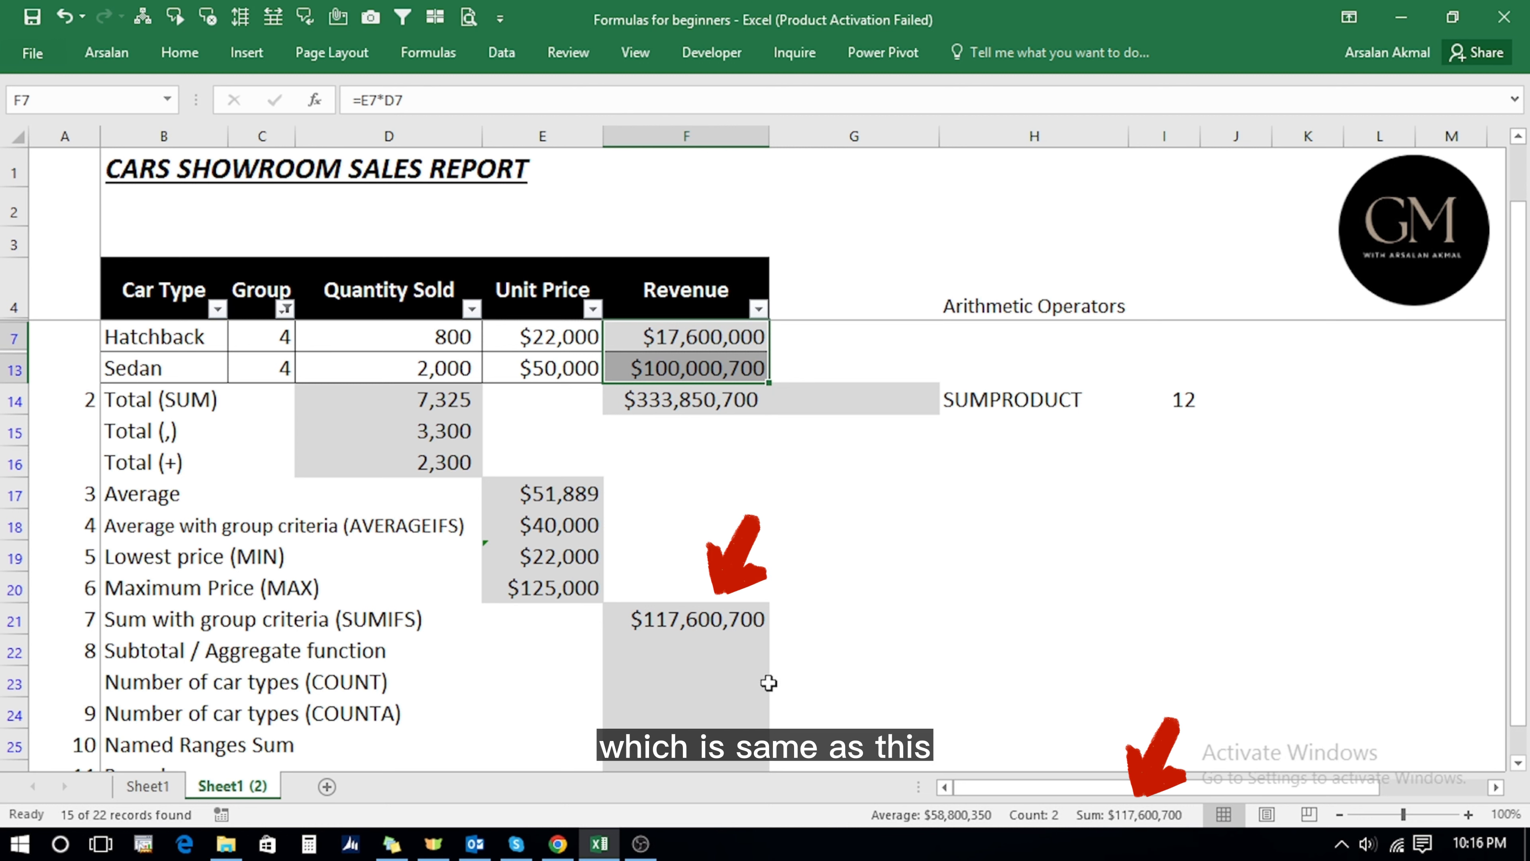
{"action": "left_click", "coordinate": [709, 622]}
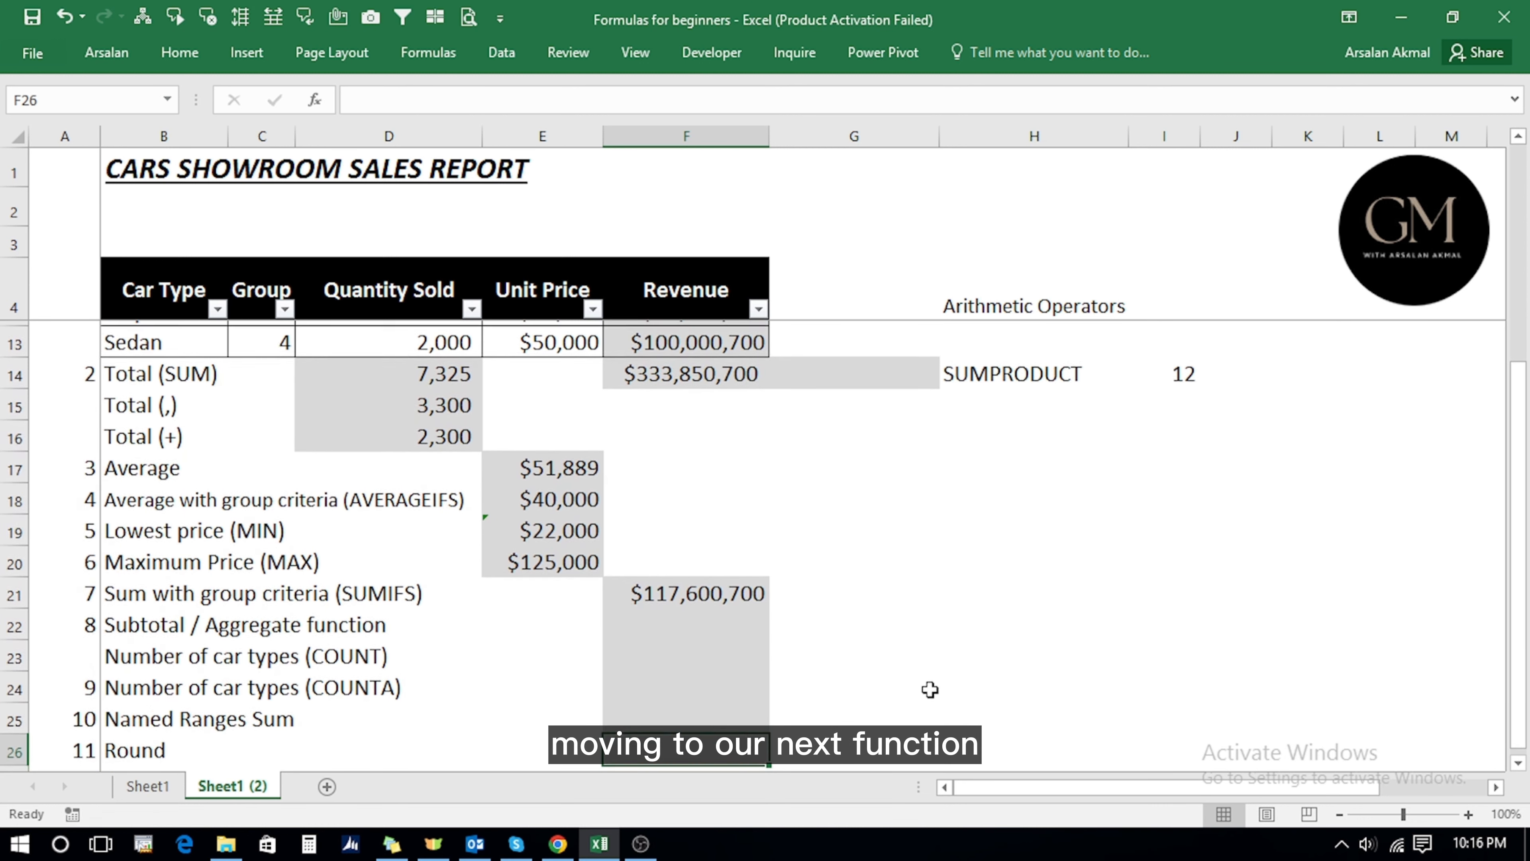
Start an AGGREGATE formula in cell F22 with function 9 (SUM) and option 3 to ignore hidden rows, errors and nested subtotals.
{"action": "key", "text": "Up"}
{"action": "key", "text": "Up"}
{"action": "key", "text": "Up"}
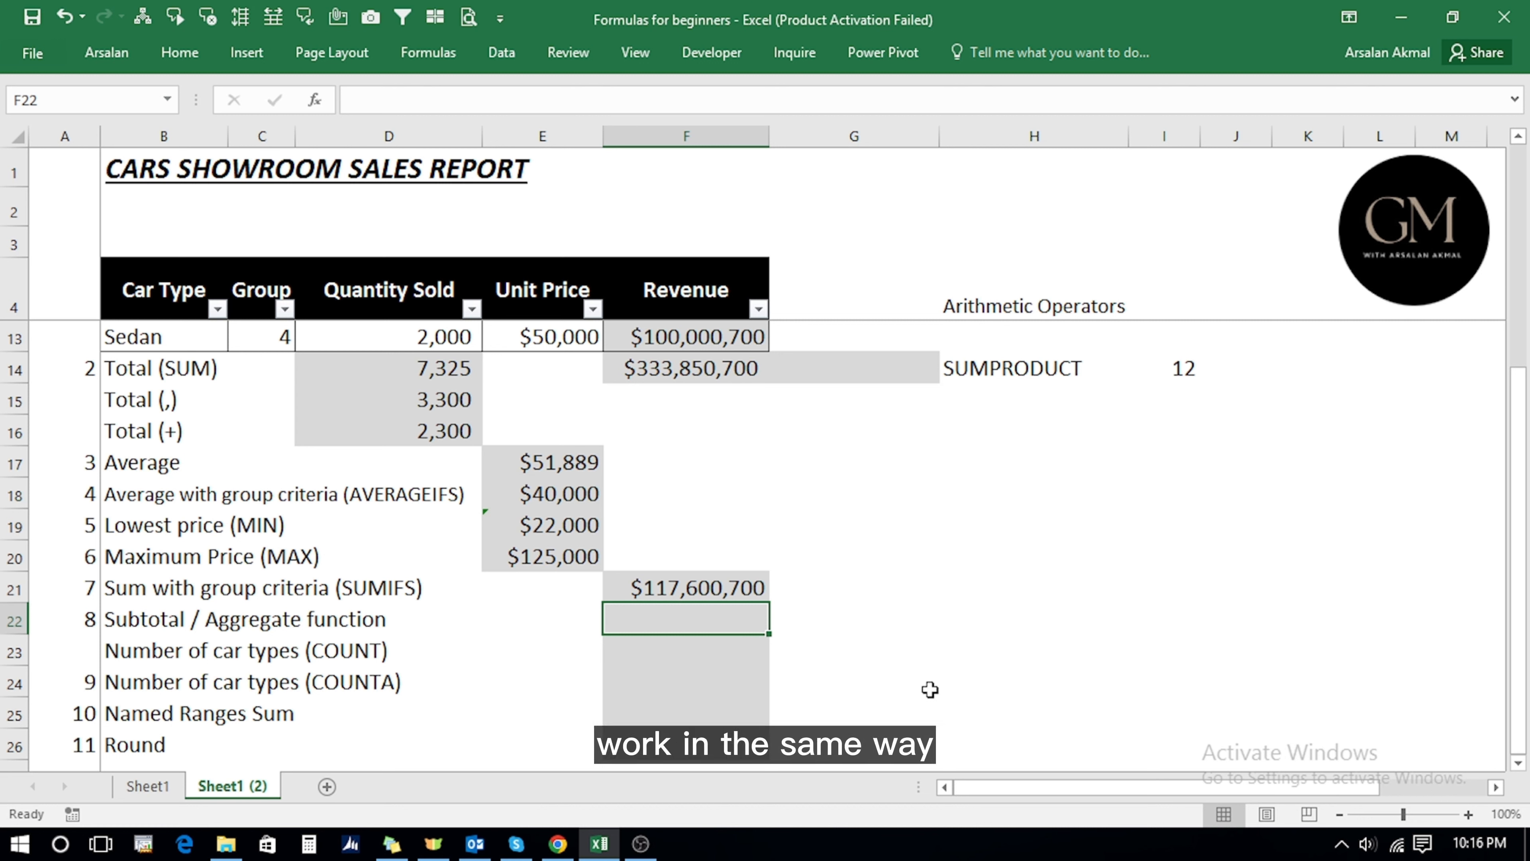
{"action": "type", "text": "="}
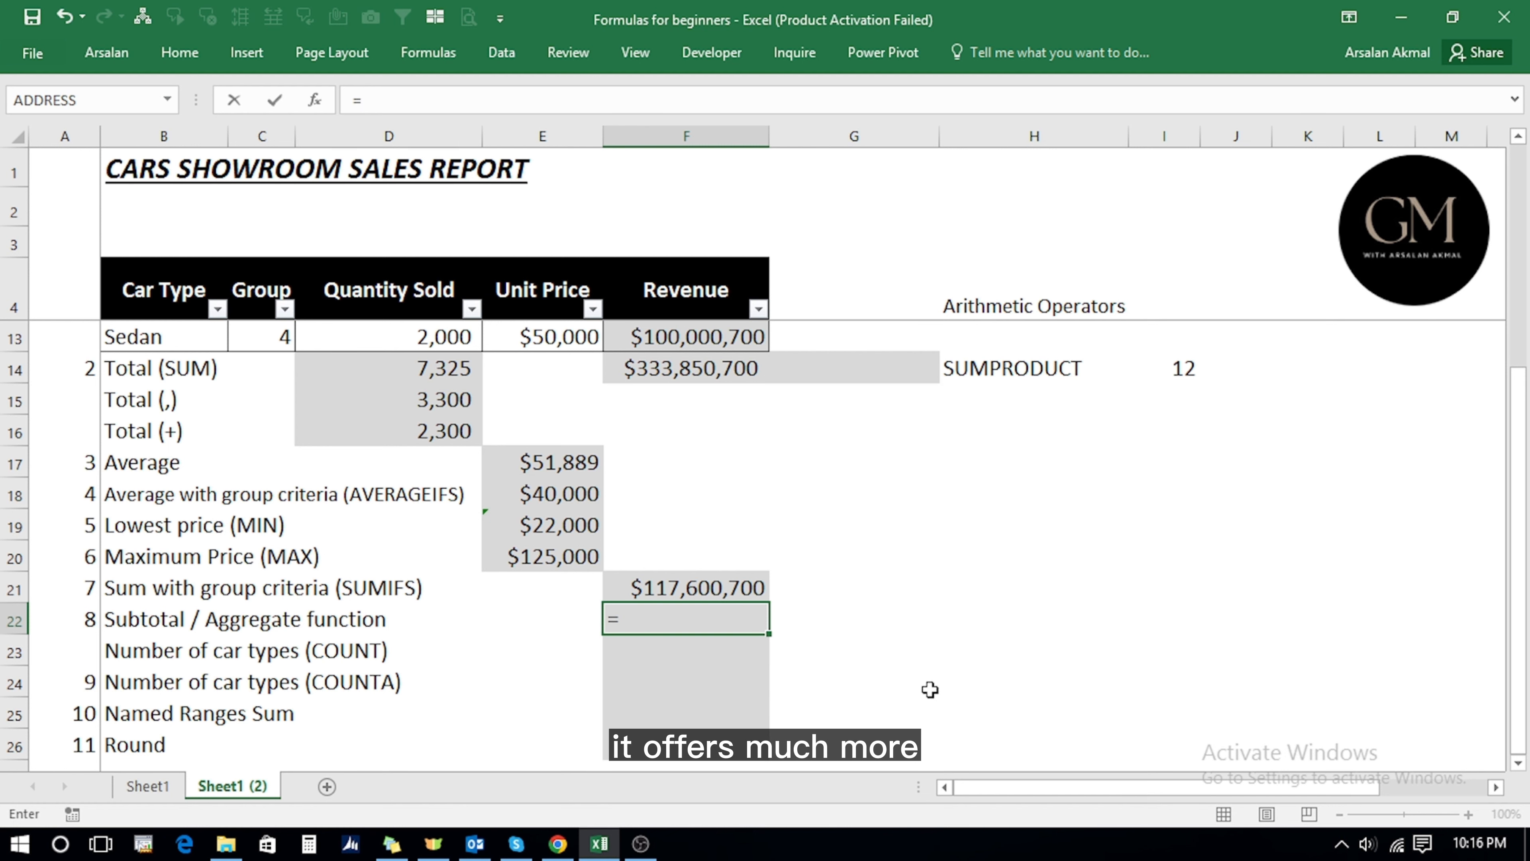
{"action": "type", "text": "agg"}
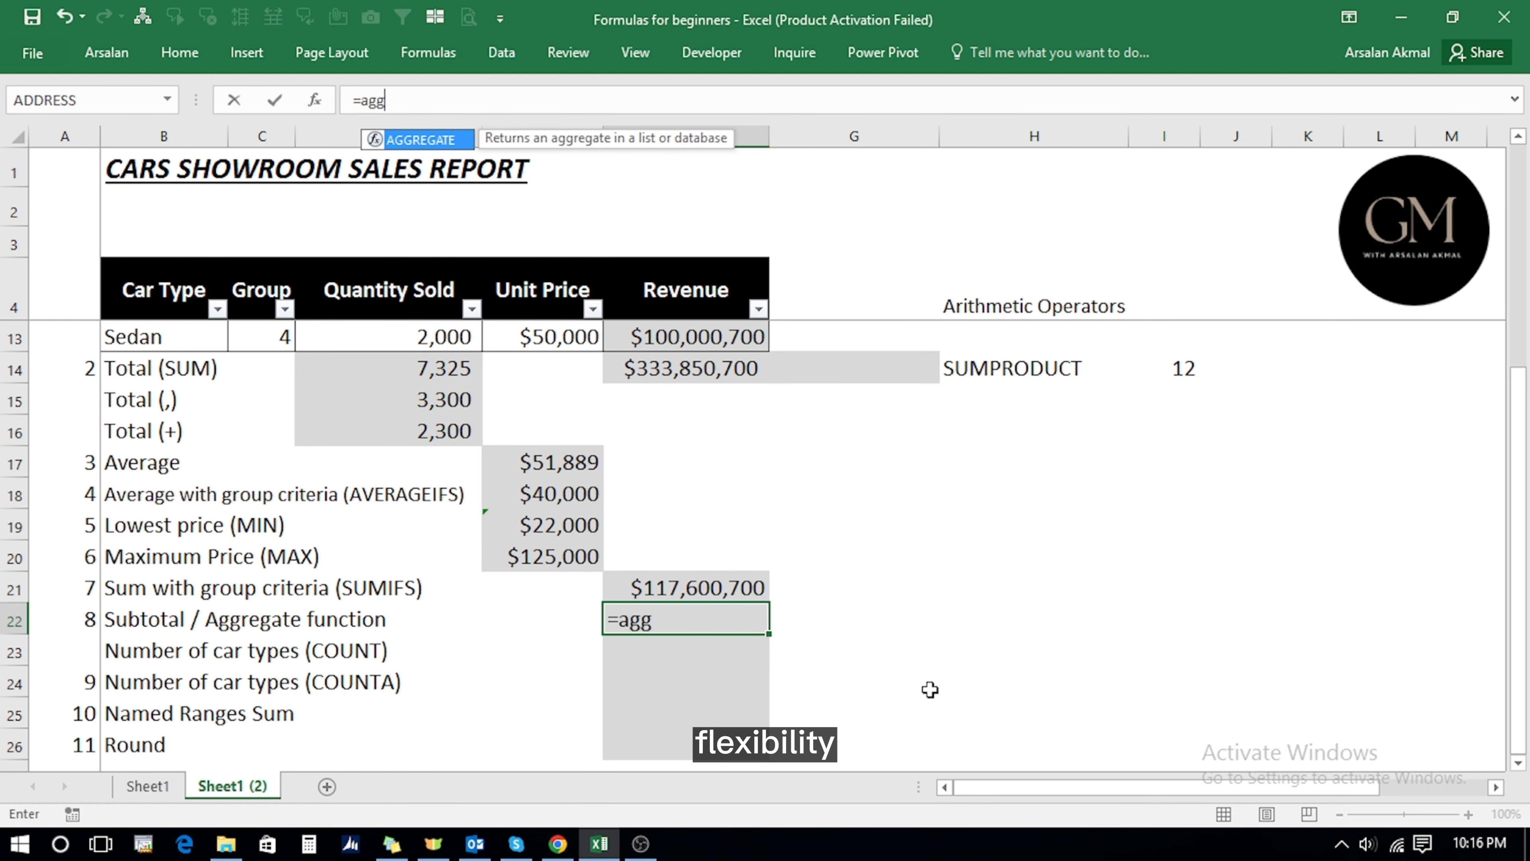
{"action": "key", "text": "Tab"}
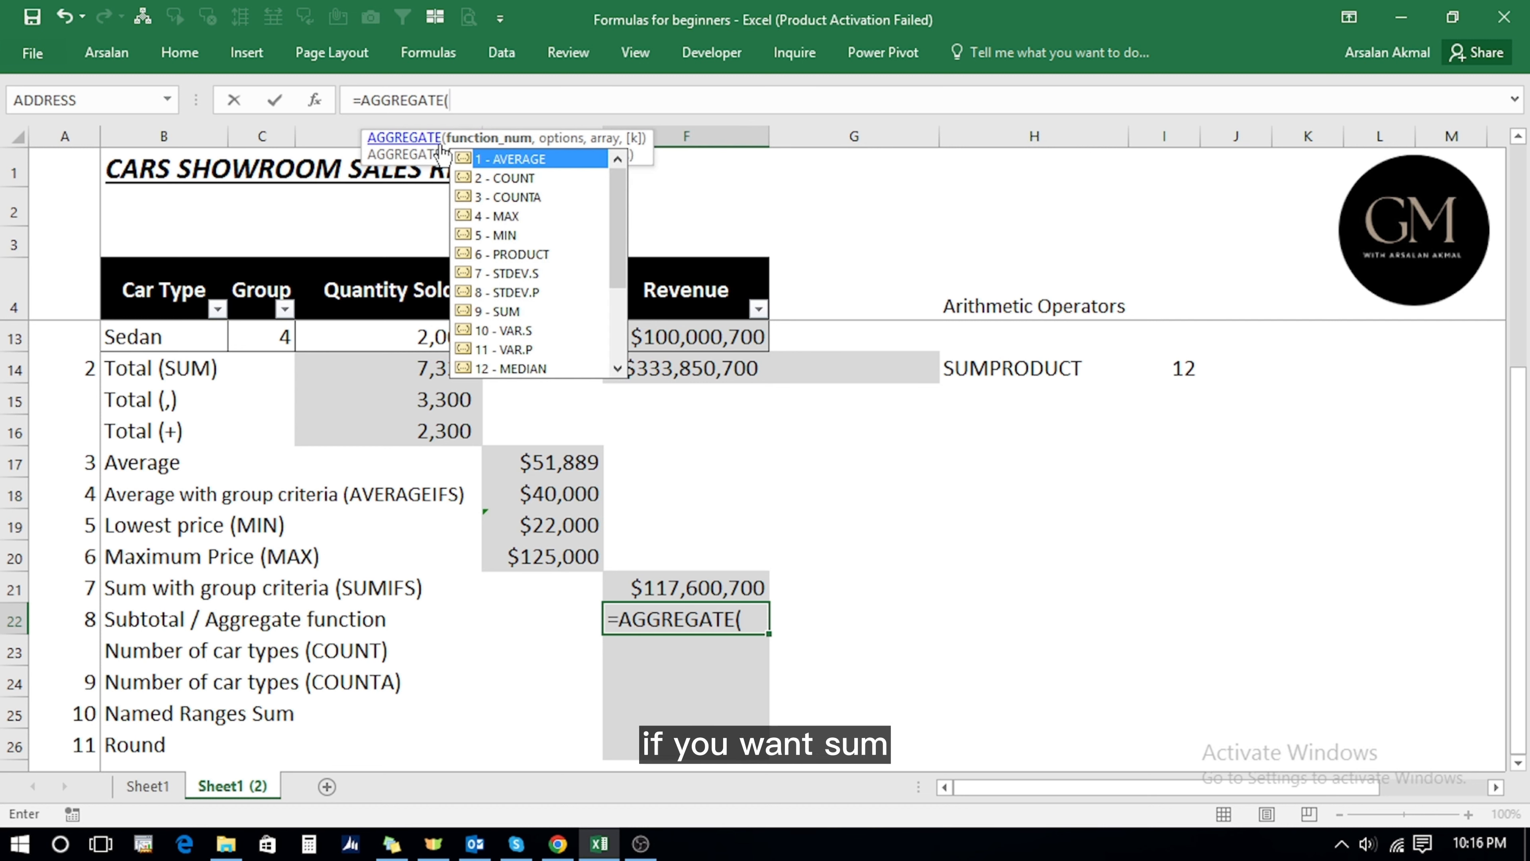
{"action": "left_click", "coordinate": [491, 311]}
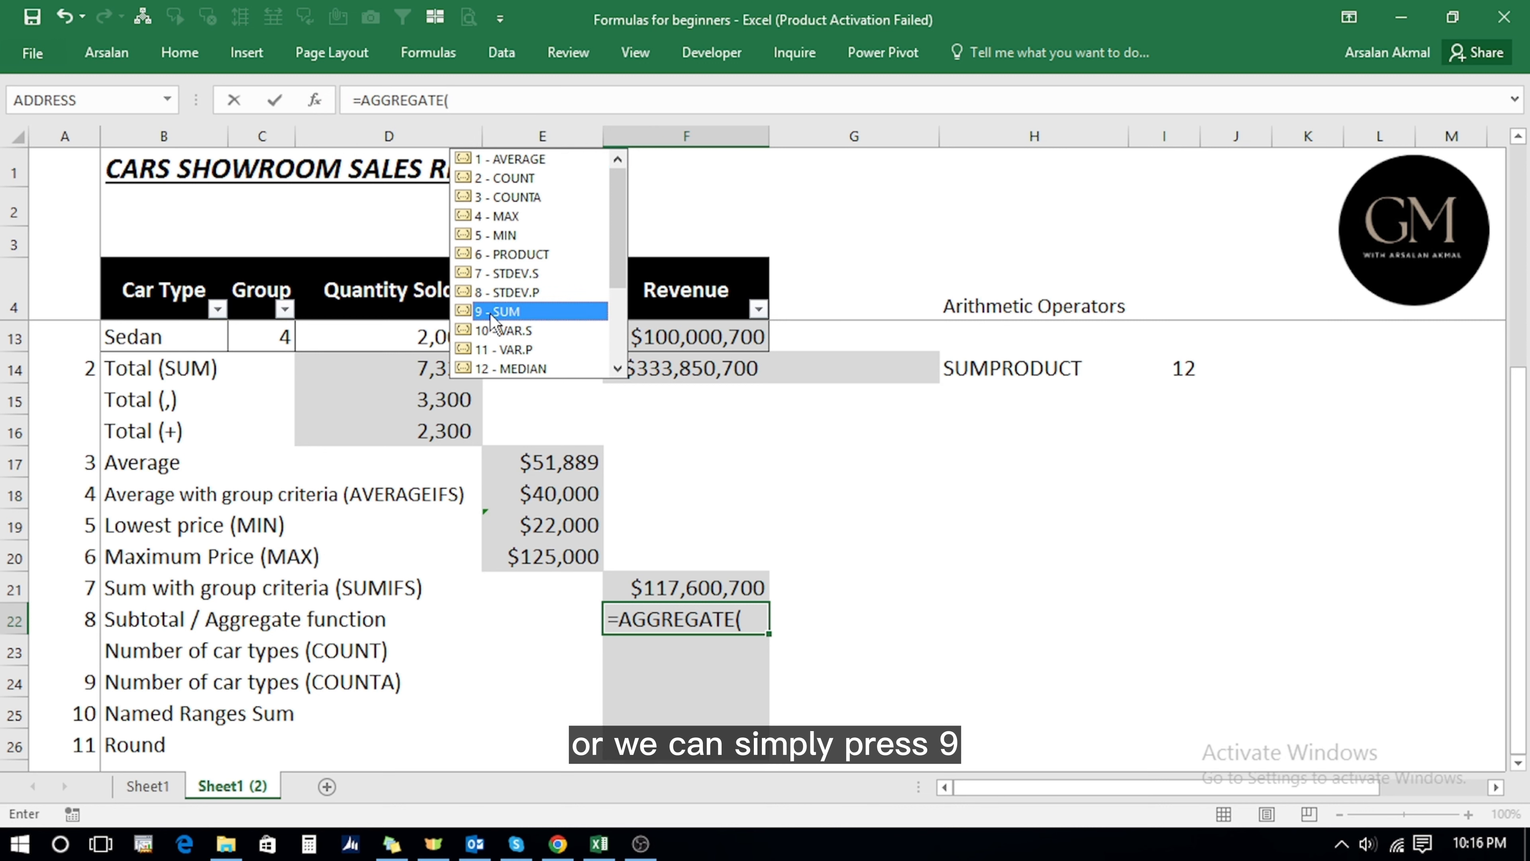
{"action": "type", "text": "9"}
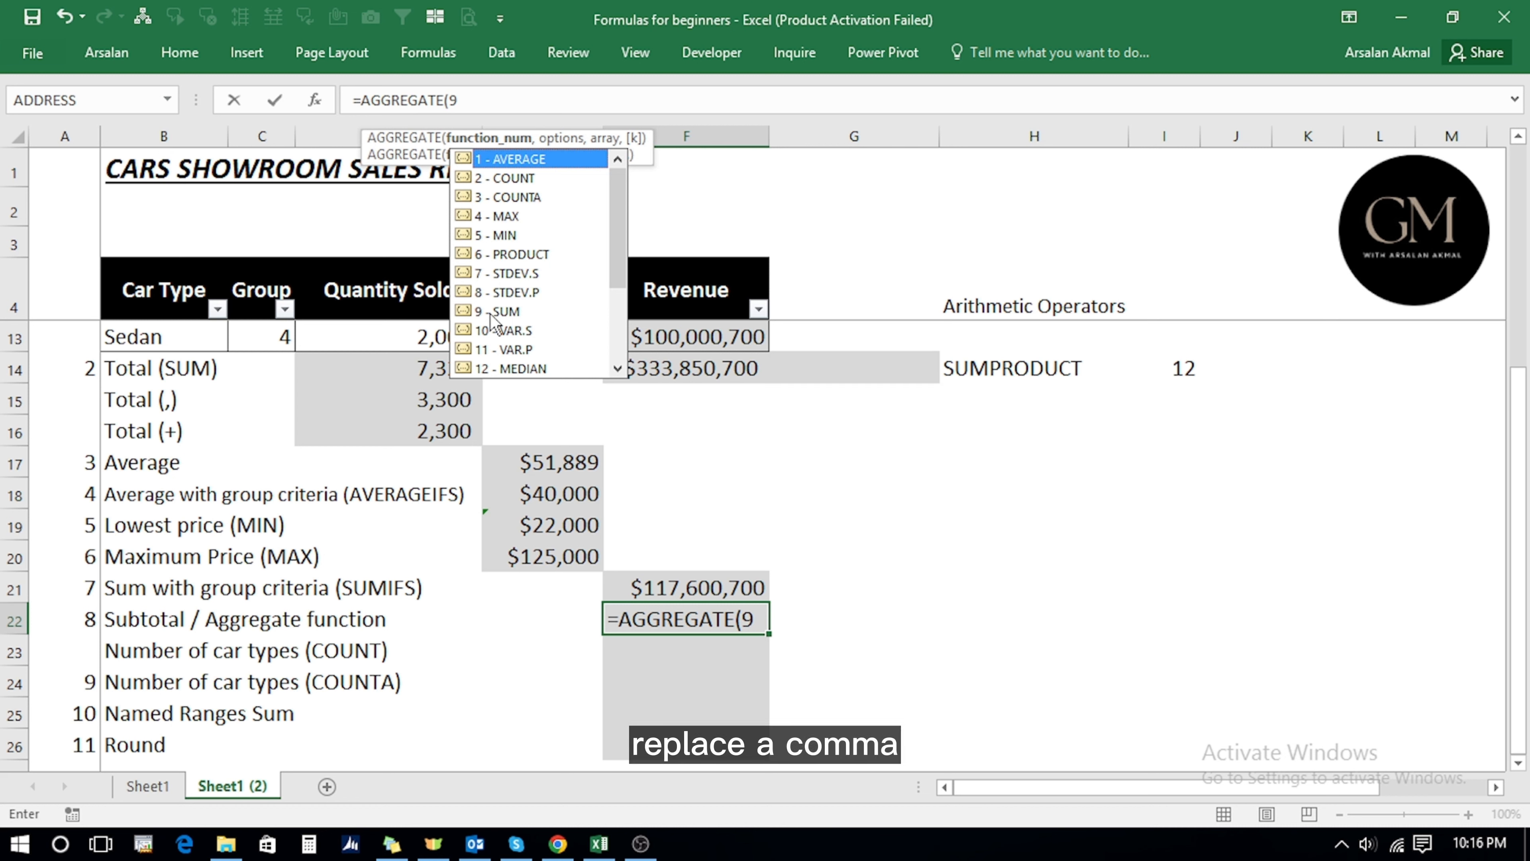
{"action": "type", "text": ","}
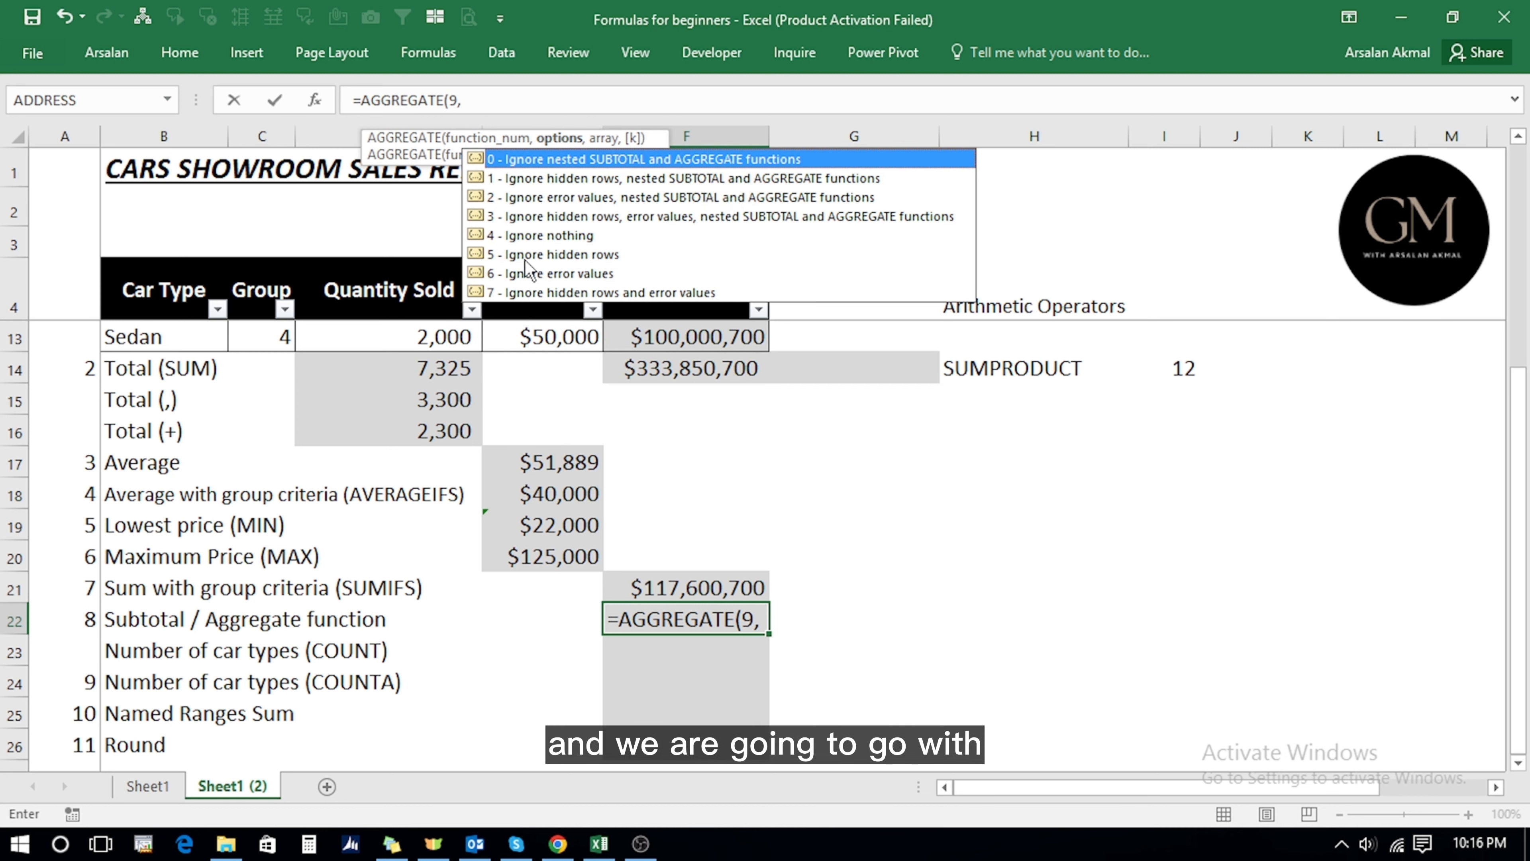
{"action": "left_click", "coordinate": [519, 218]}
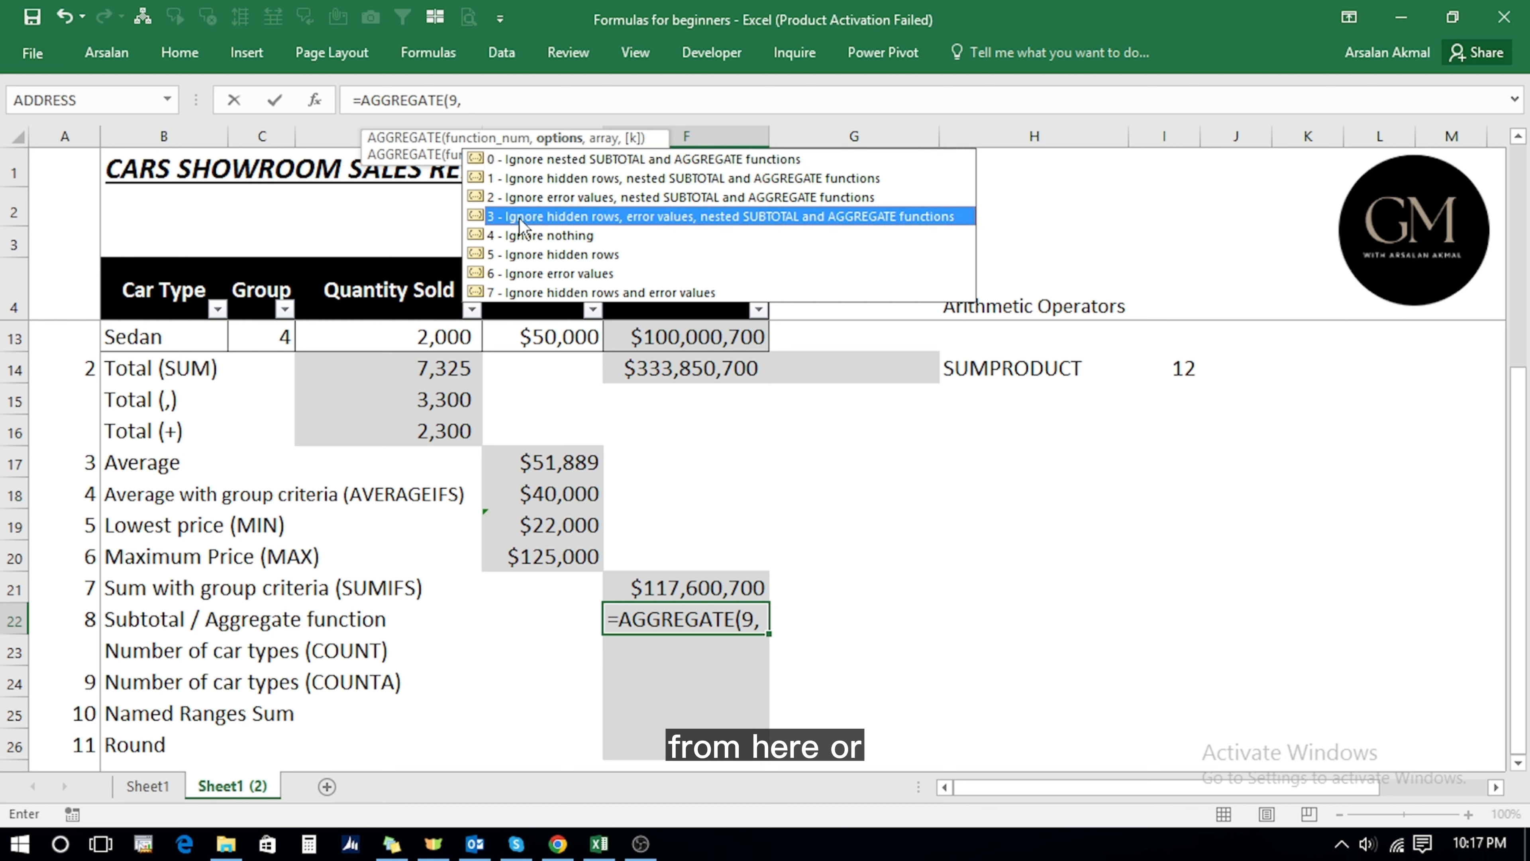
{"action": "type", "text": "3"}
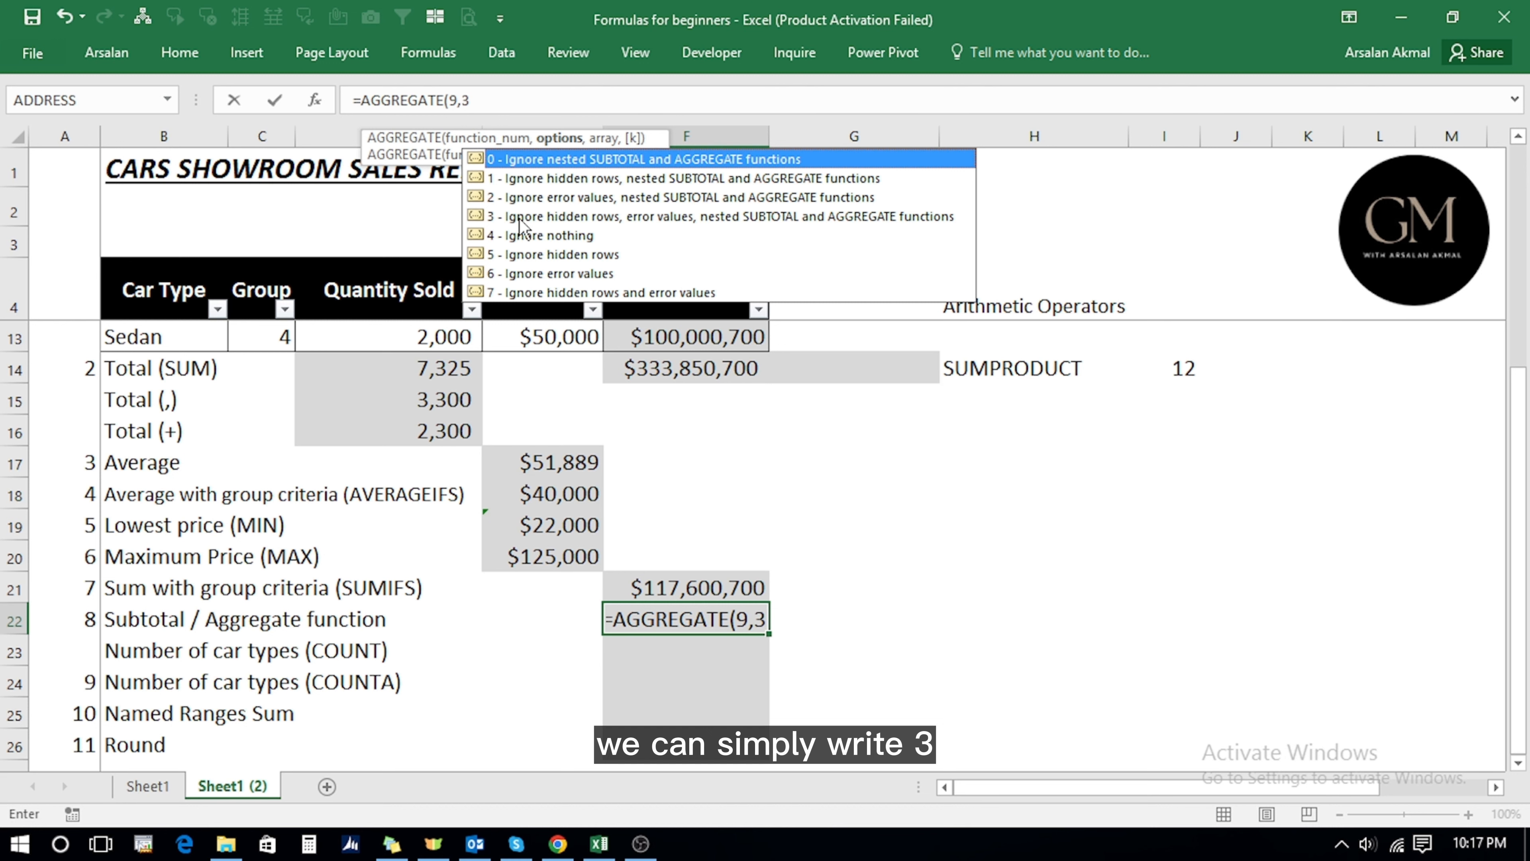
{"action": "type", "text": ","}
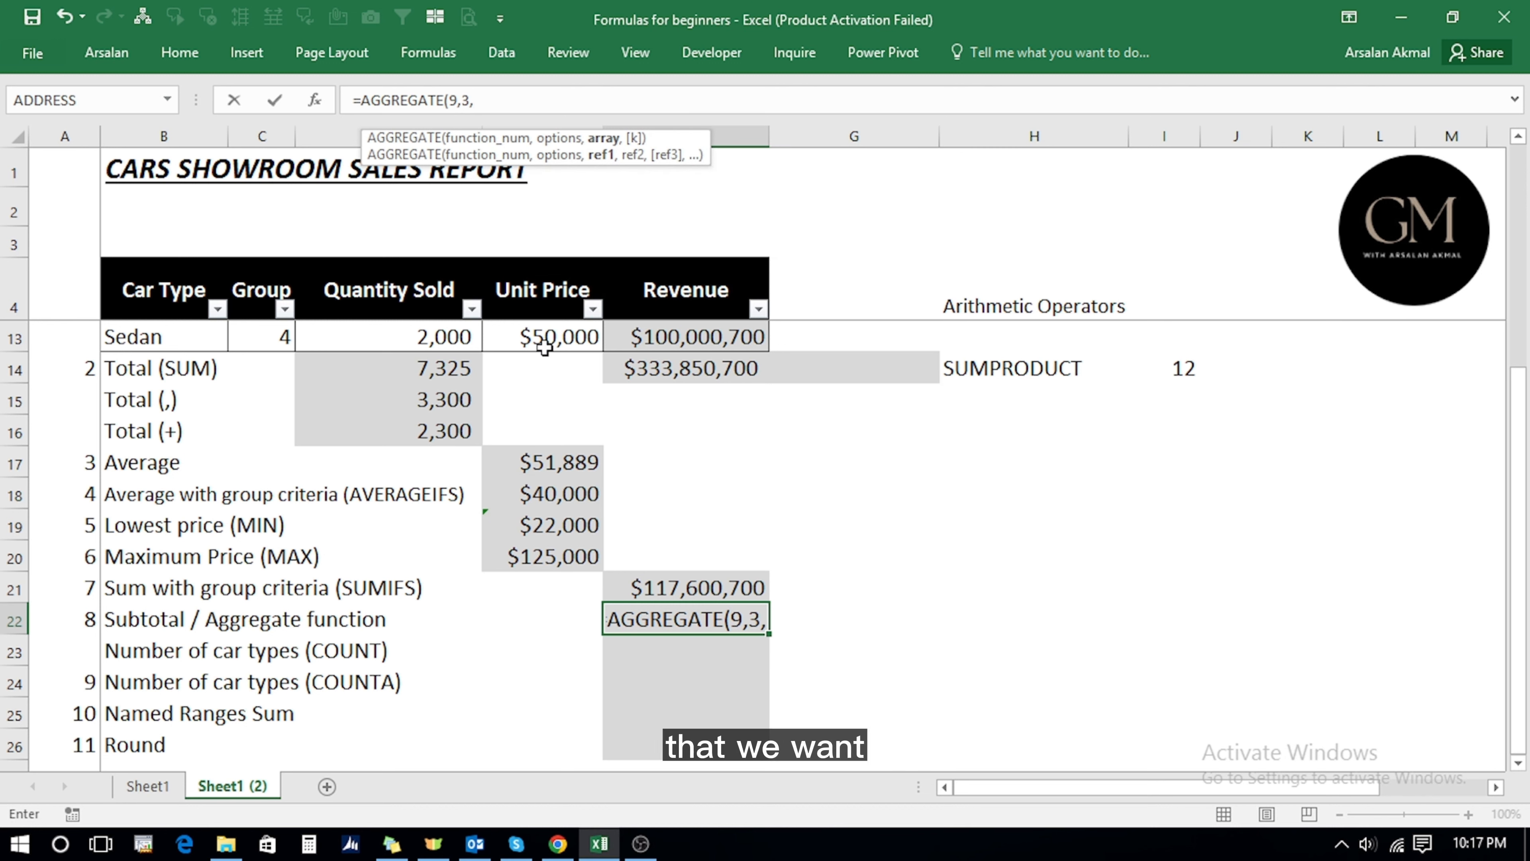
Complete the AGGREGATE formula in F22 with the Revenue range F5:F13, giving =AGGREGATE(9,3,F5:F13).
{"action": "key", "text": "ctrl+Up"}
{"action": "key", "text": "ctrl+Up"}
{"action": "key", "text": "ctrl+Up"}
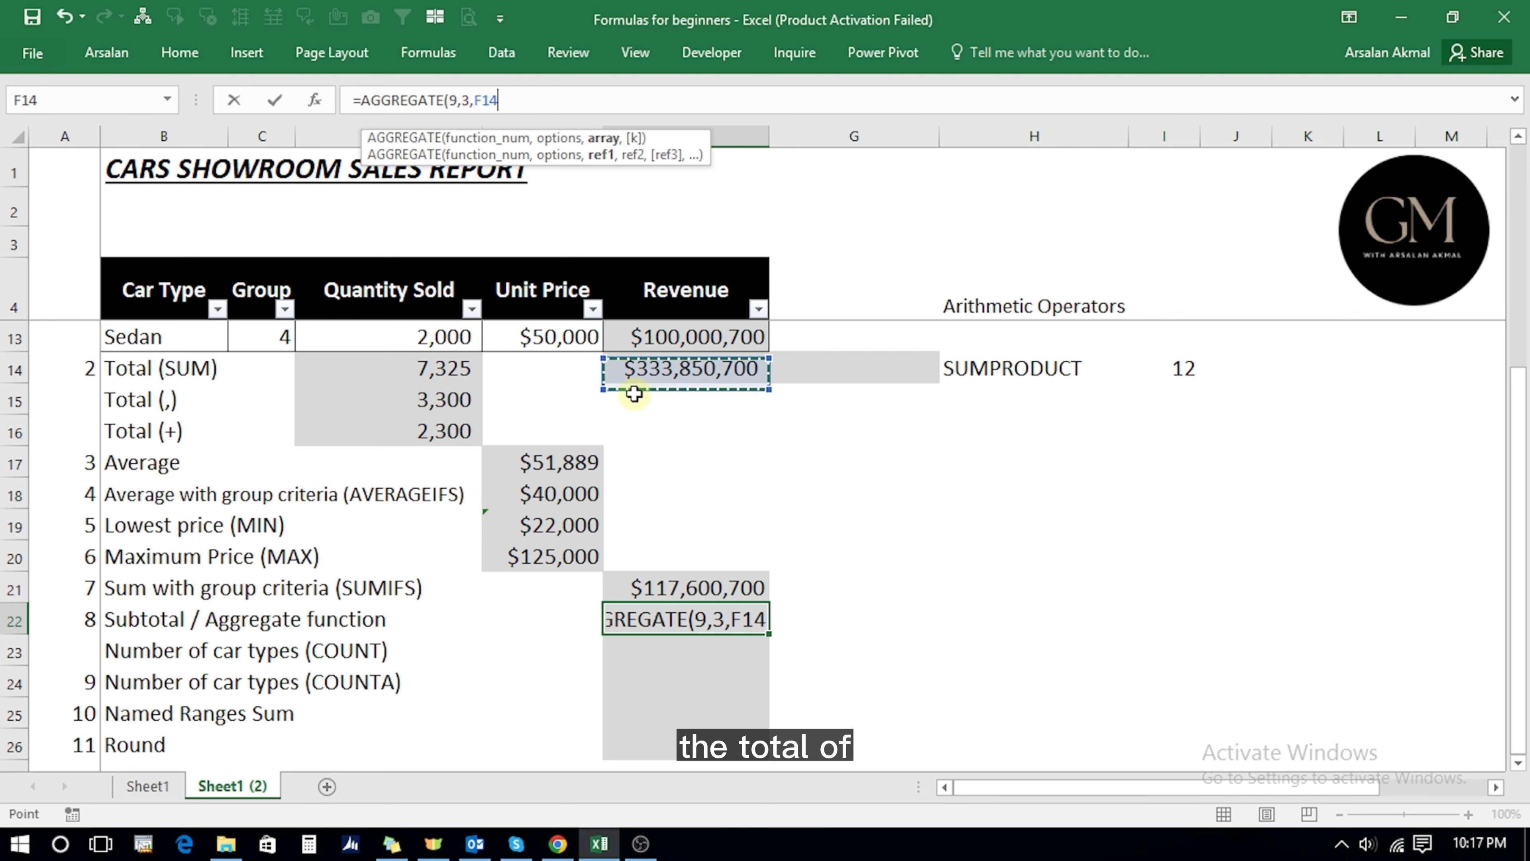
{"action": "key", "text": "Down"}
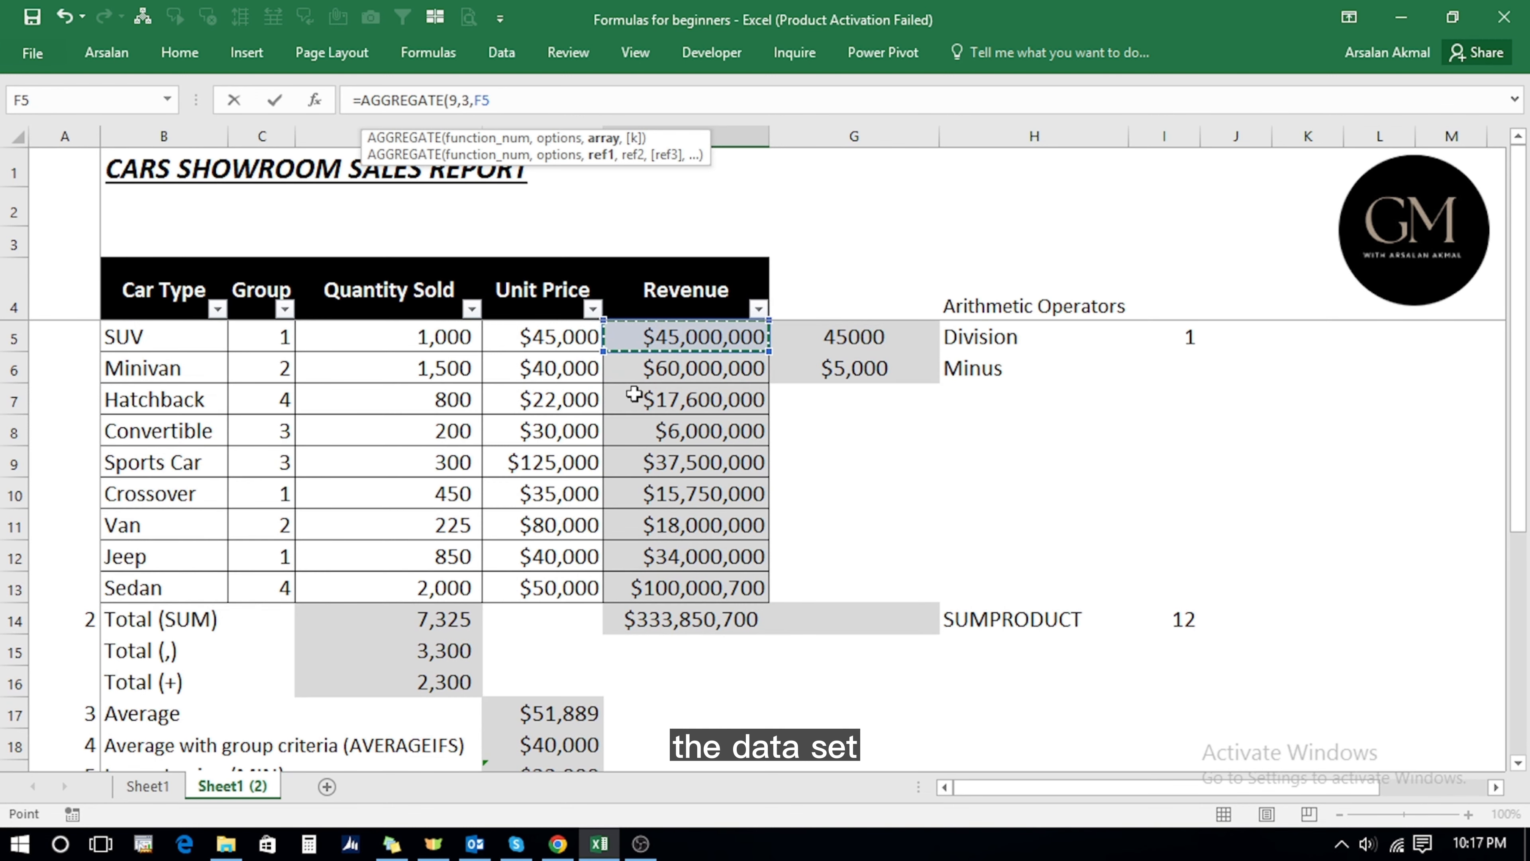
{"action": "key", "text": "shift+Down"}
{"action": "key", "text": "shift+Down"}
{"action": "key", "text": "shift+Down"}
{"action": "key", "text": "shift+Down"}
{"action": "key", "text": "shift+Down"}
{"action": "key", "text": "shift+Down"}
{"action": "key", "text": "shift+Down"}
{"action": "key", "text": "shift+Down"}
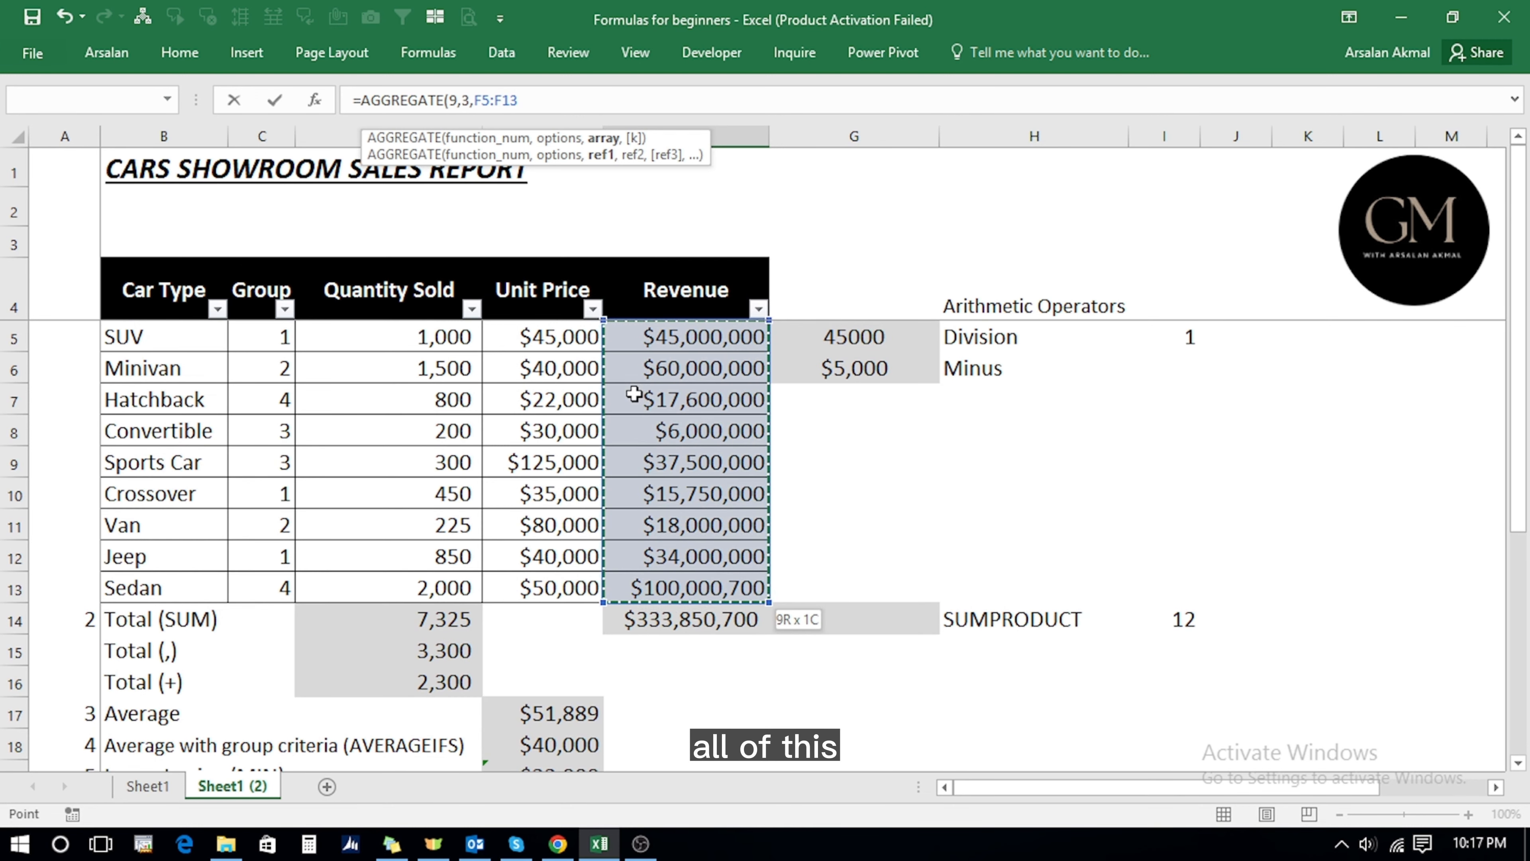
{"action": "type", "text": ")"}
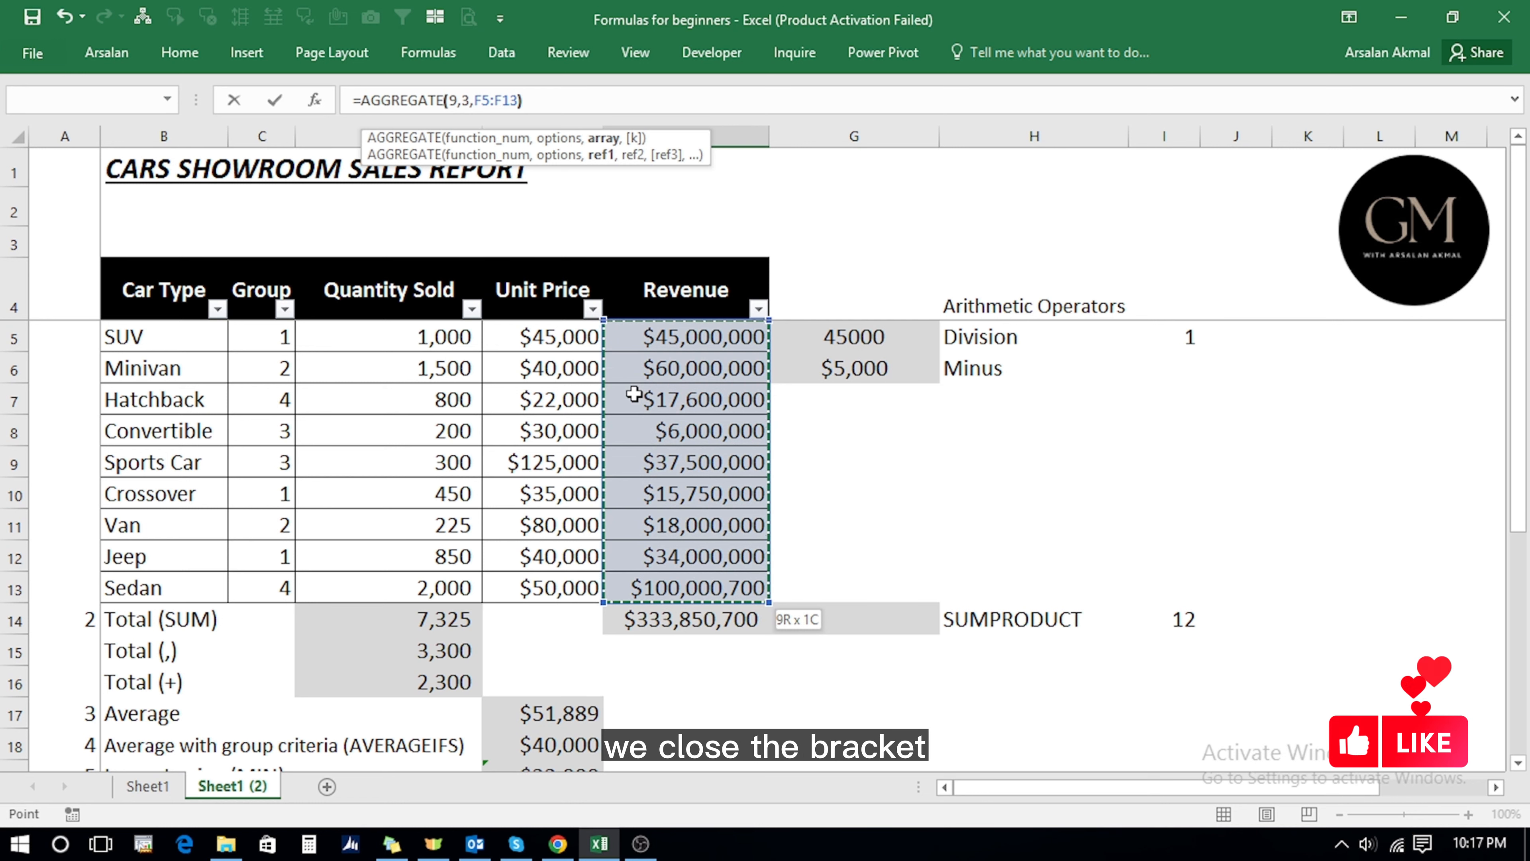
{"action": "key", "text": "Return"}
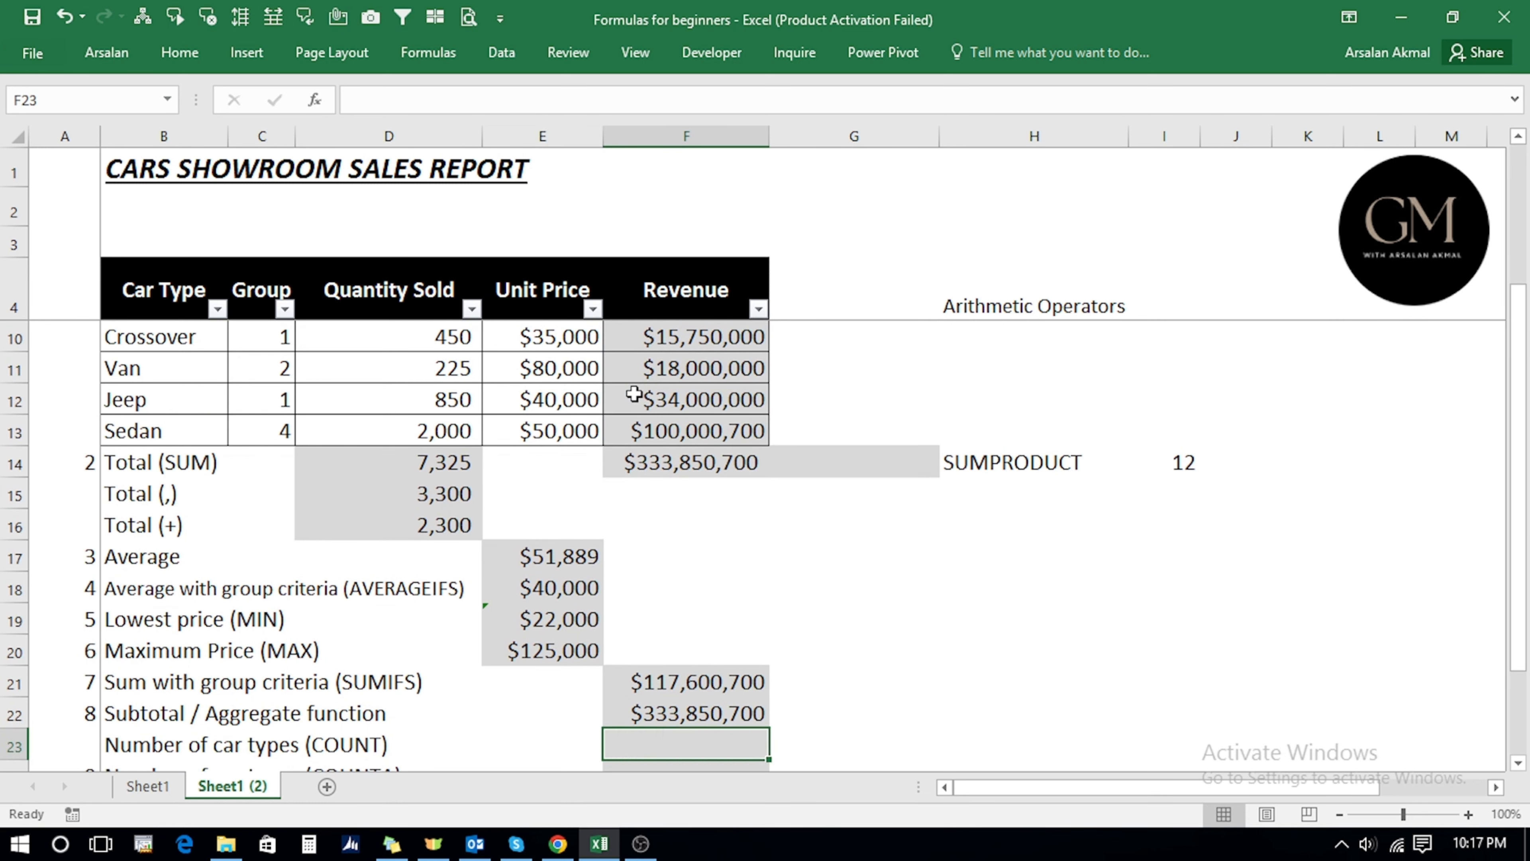
Compare the AGGREGATE result in cell F22 with the SUM revenue total in cell F14.
{"action": "key", "text": "Up"}
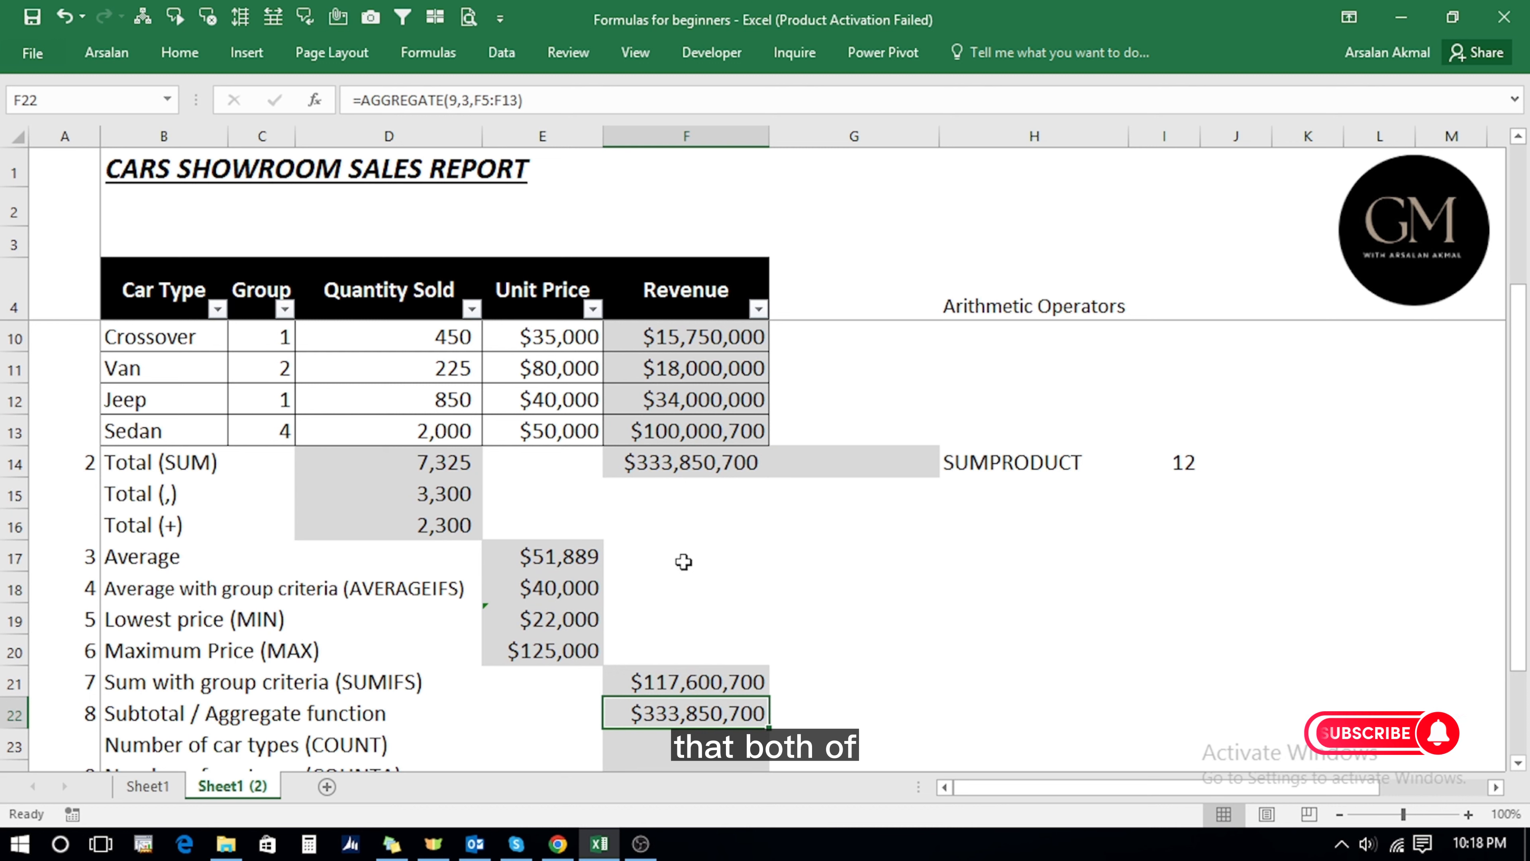
{"action": "left_click", "coordinate": [689, 464]}
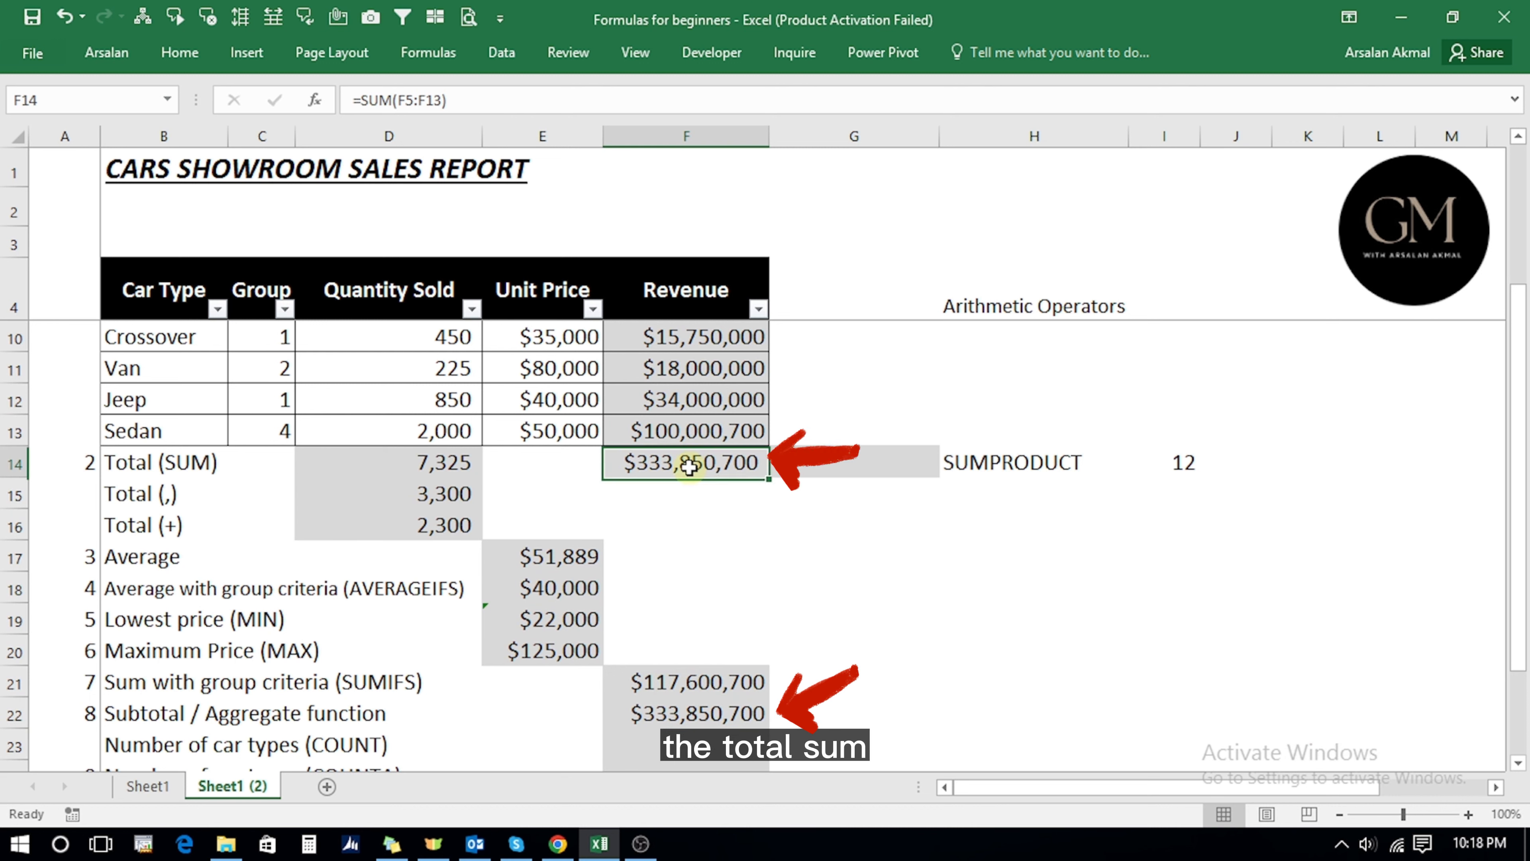
Filter the Group column to show only group 1 and the blank rows.
{"action": "left_click", "coordinate": [666, 717]}
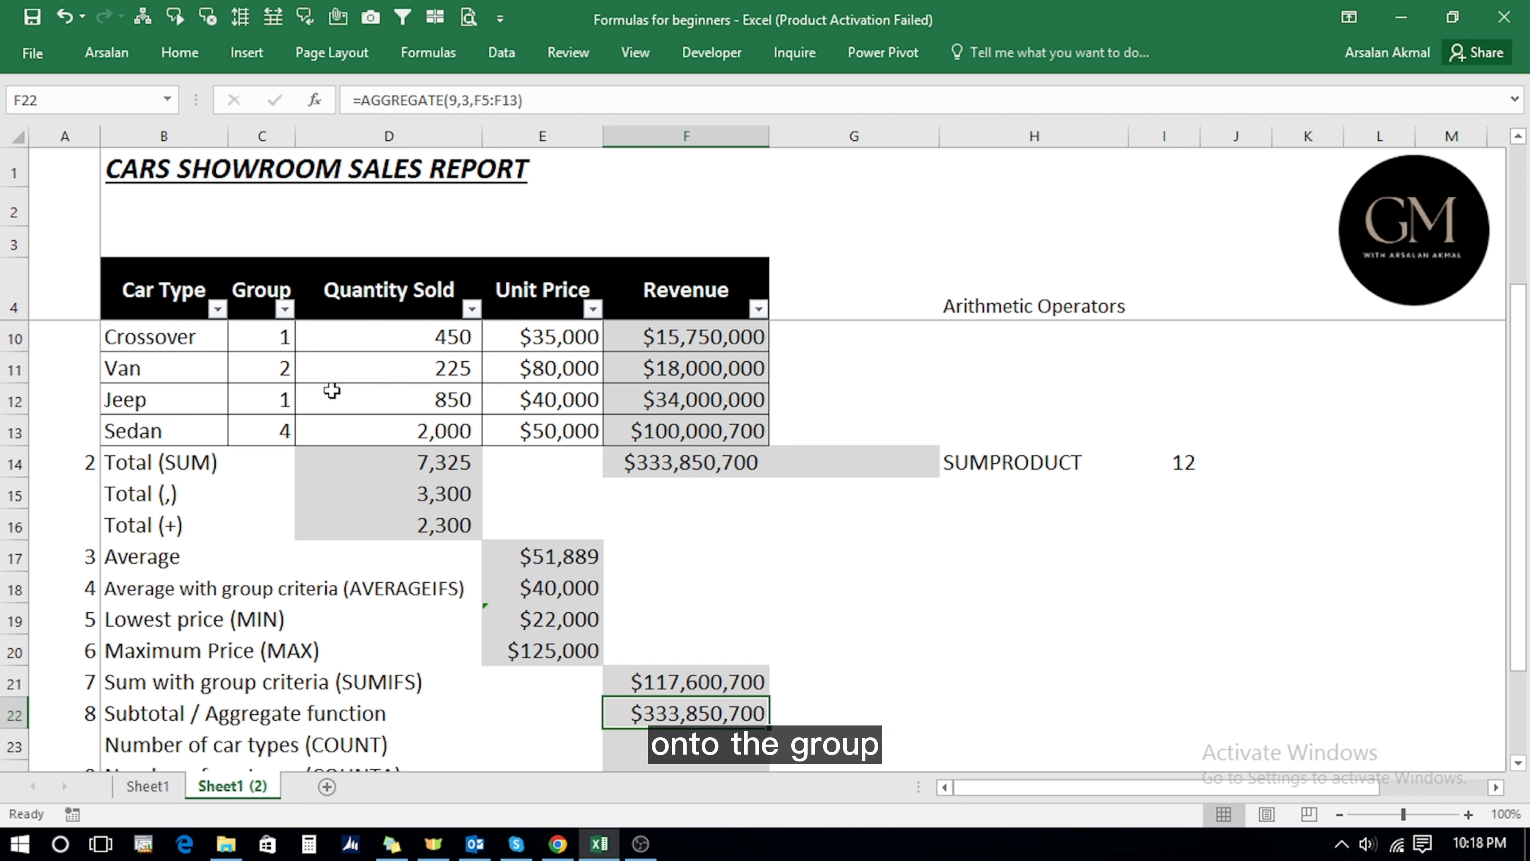
{"action": "left_click", "coordinate": [285, 309]}
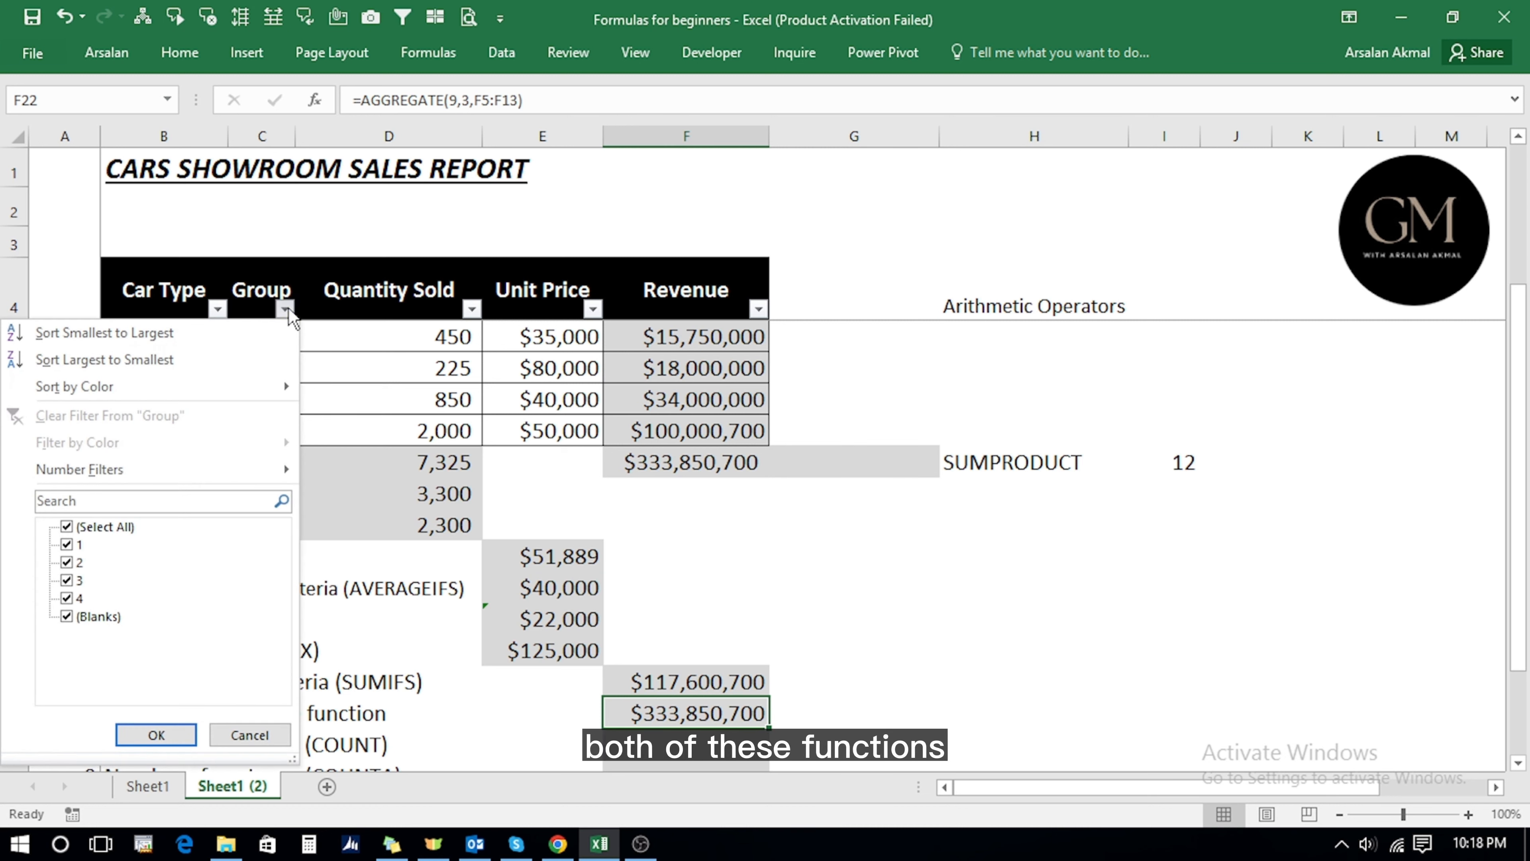
{"action": "left_click", "coordinate": [66, 526]}
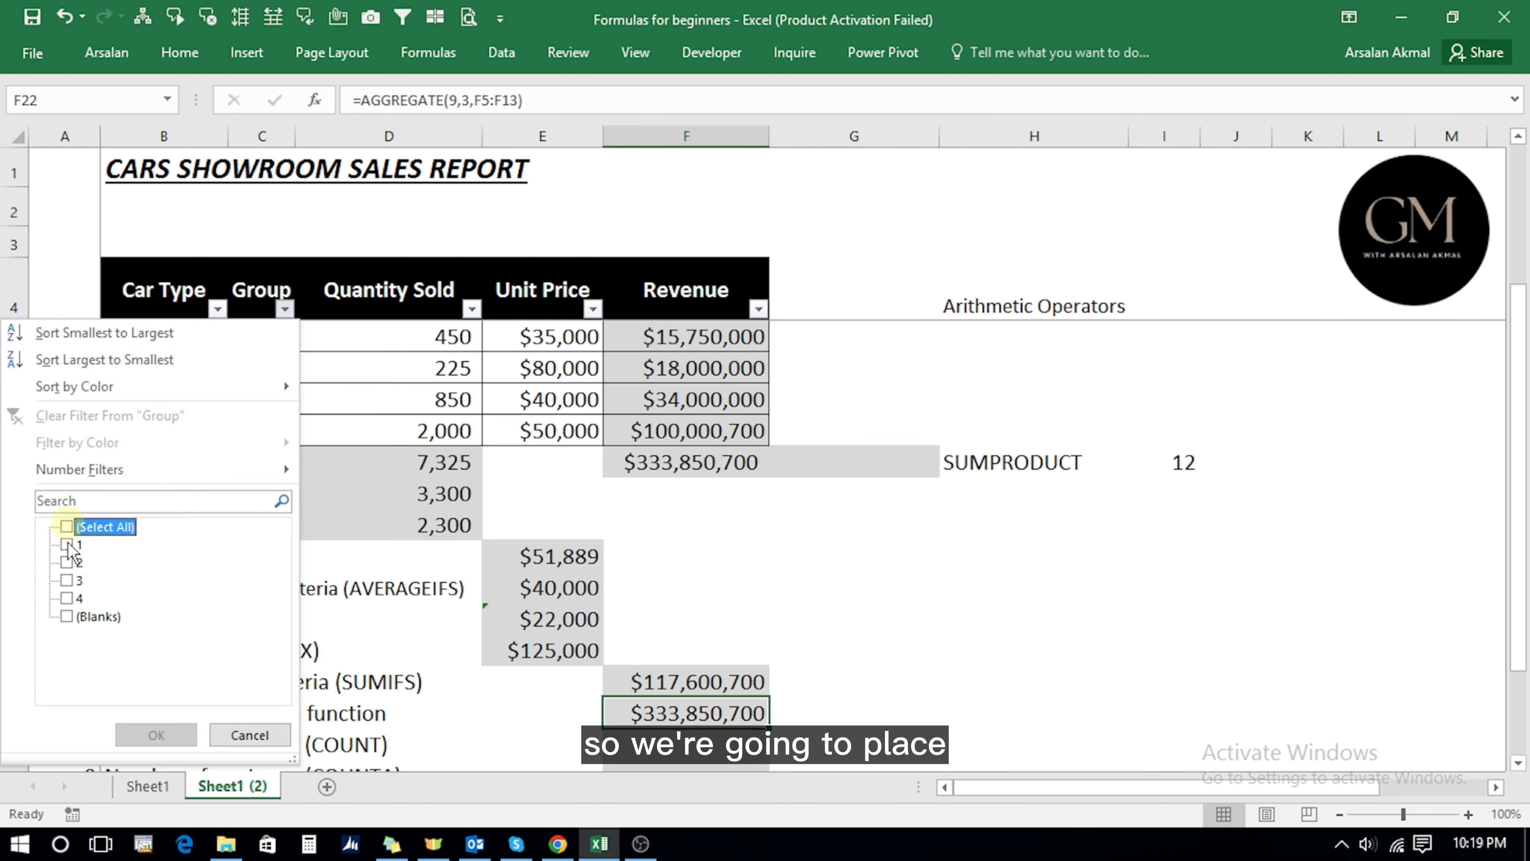
{"action": "left_click", "coordinate": [67, 545]}
{"action": "left_click", "coordinate": [66, 616]}
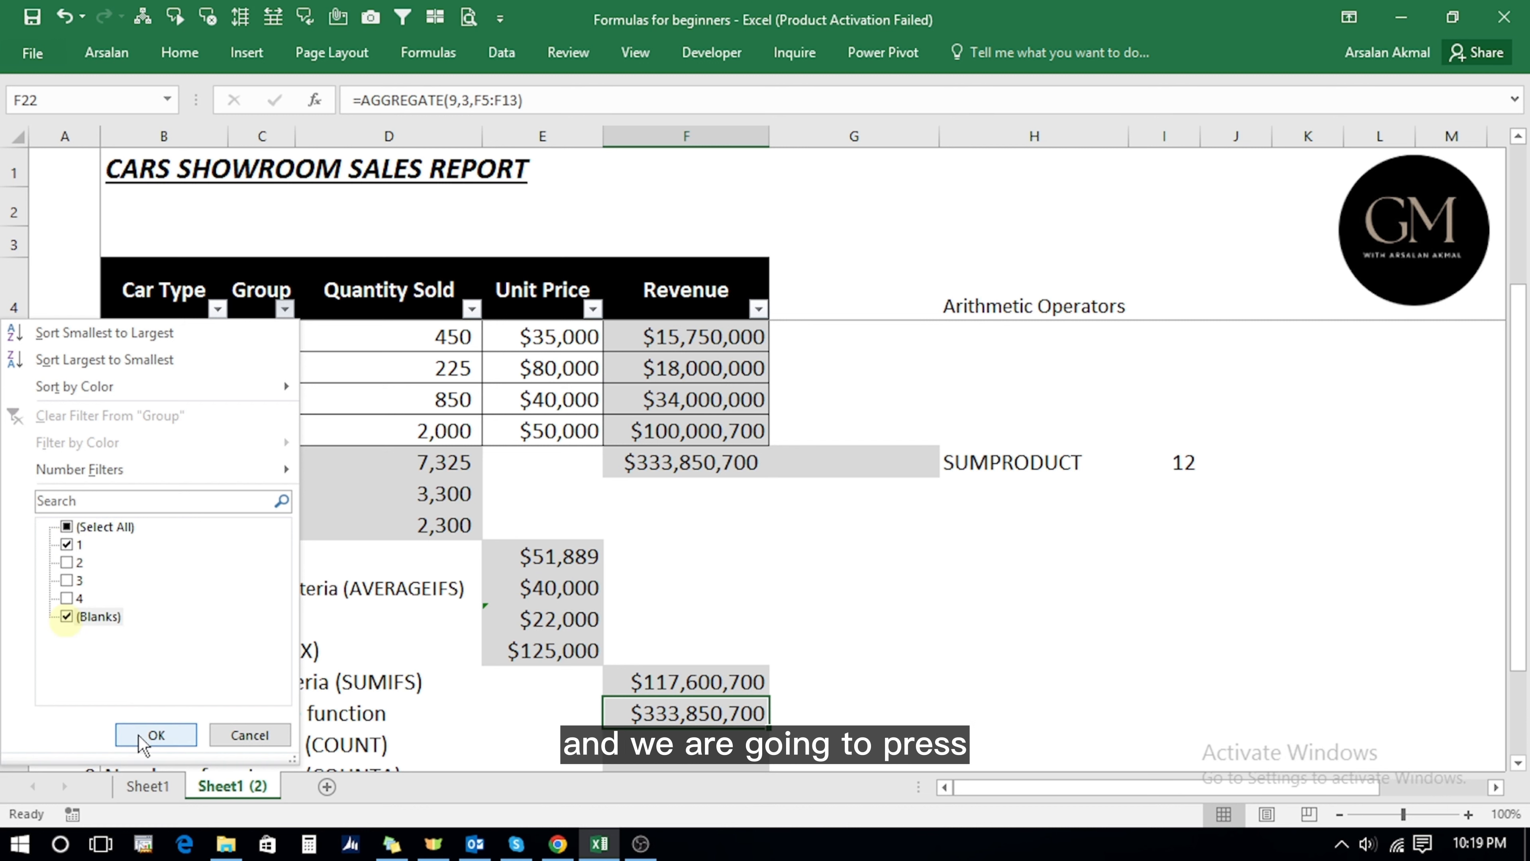
{"action": "left_click", "coordinate": [143, 738]}
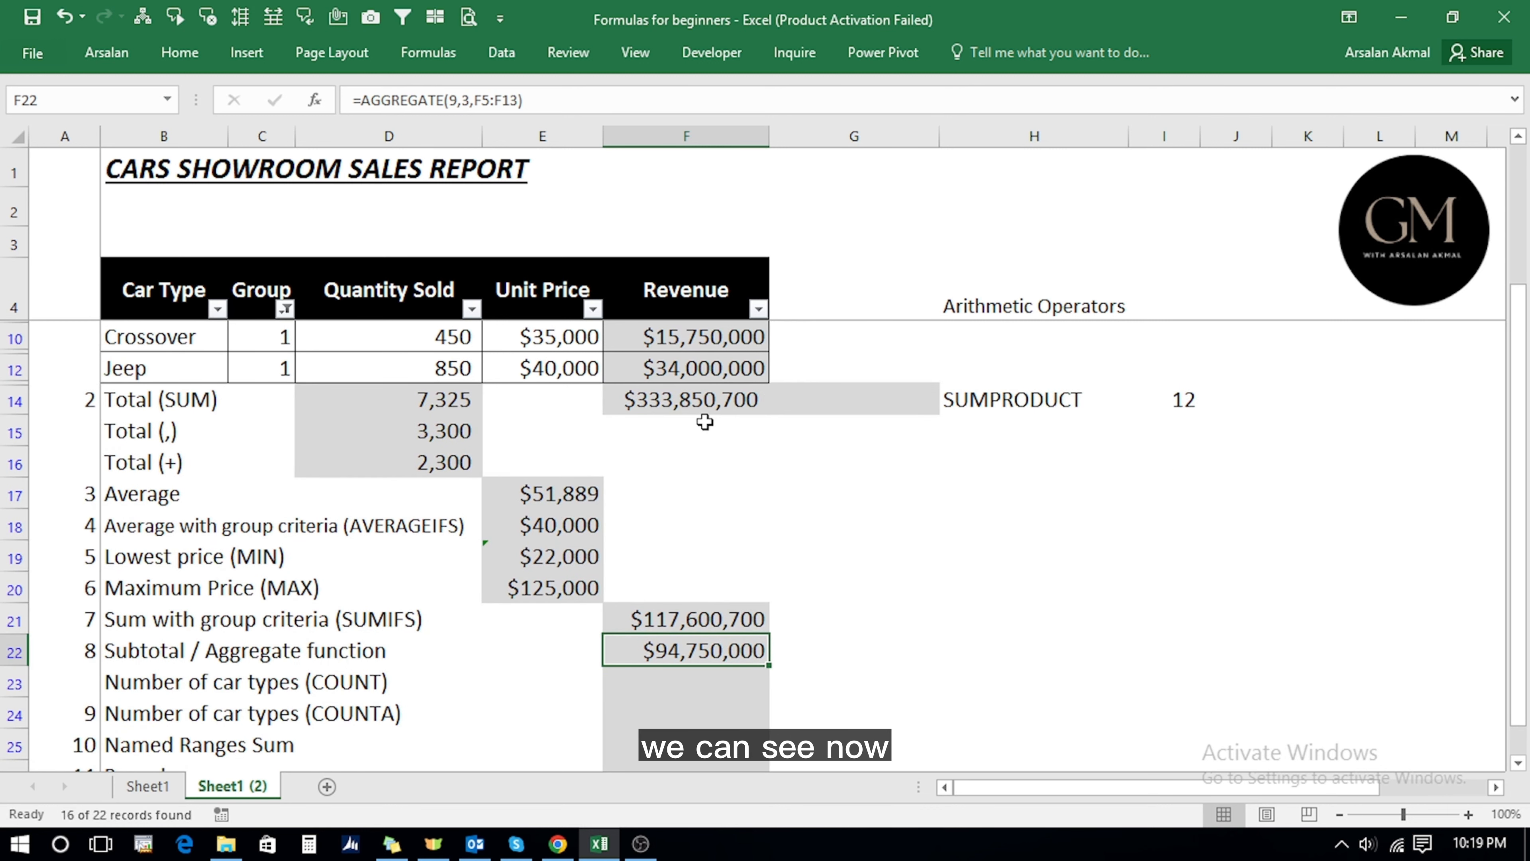
Compare the SUM total in F14 with the AGGREGATE result in F22, checking it against the sum of the filtered group 1 revenues.
{"action": "left_click", "coordinate": [701, 403]}
{"action": "scroll", "coordinate": [681, 434], "scroll_direction": "up", "scroll_amount": 1}
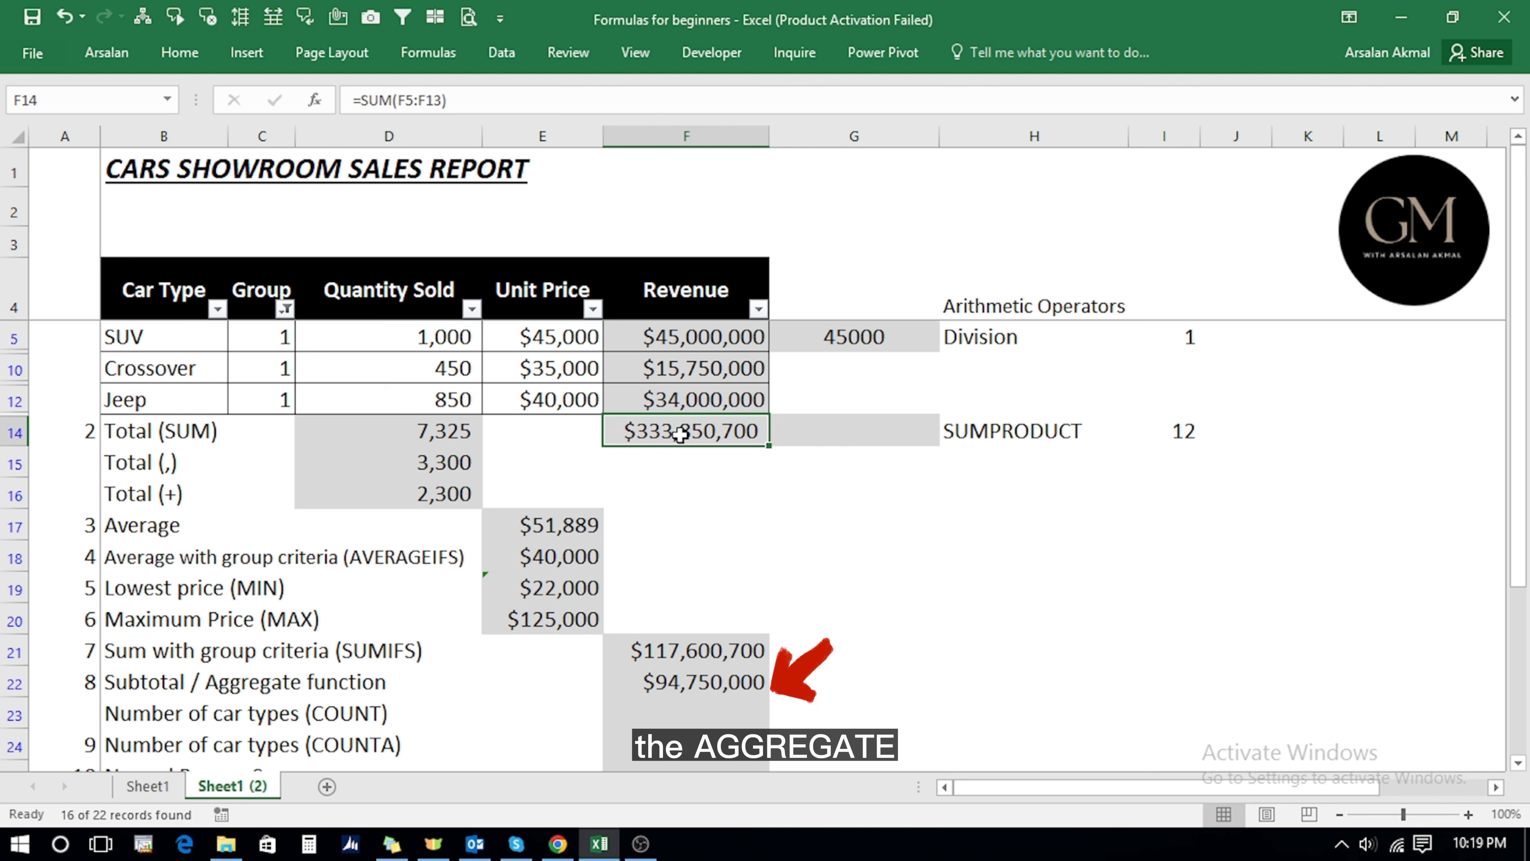
{"action": "left_click", "coordinate": [673, 678]}
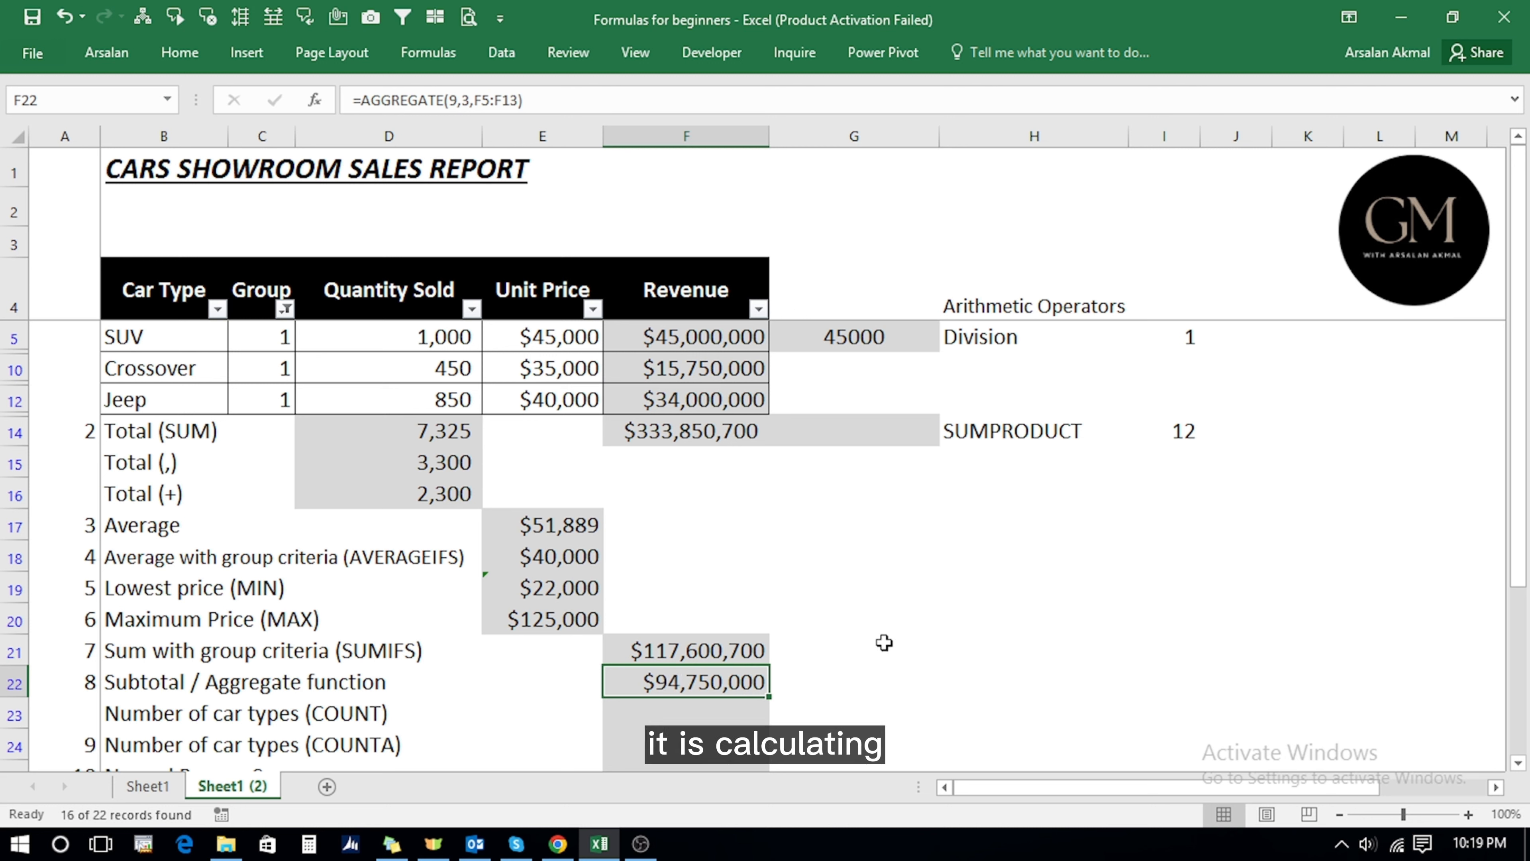
{"action": "left_click_drag", "start_coordinate": [676, 349], "coordinate": [673, 398]}
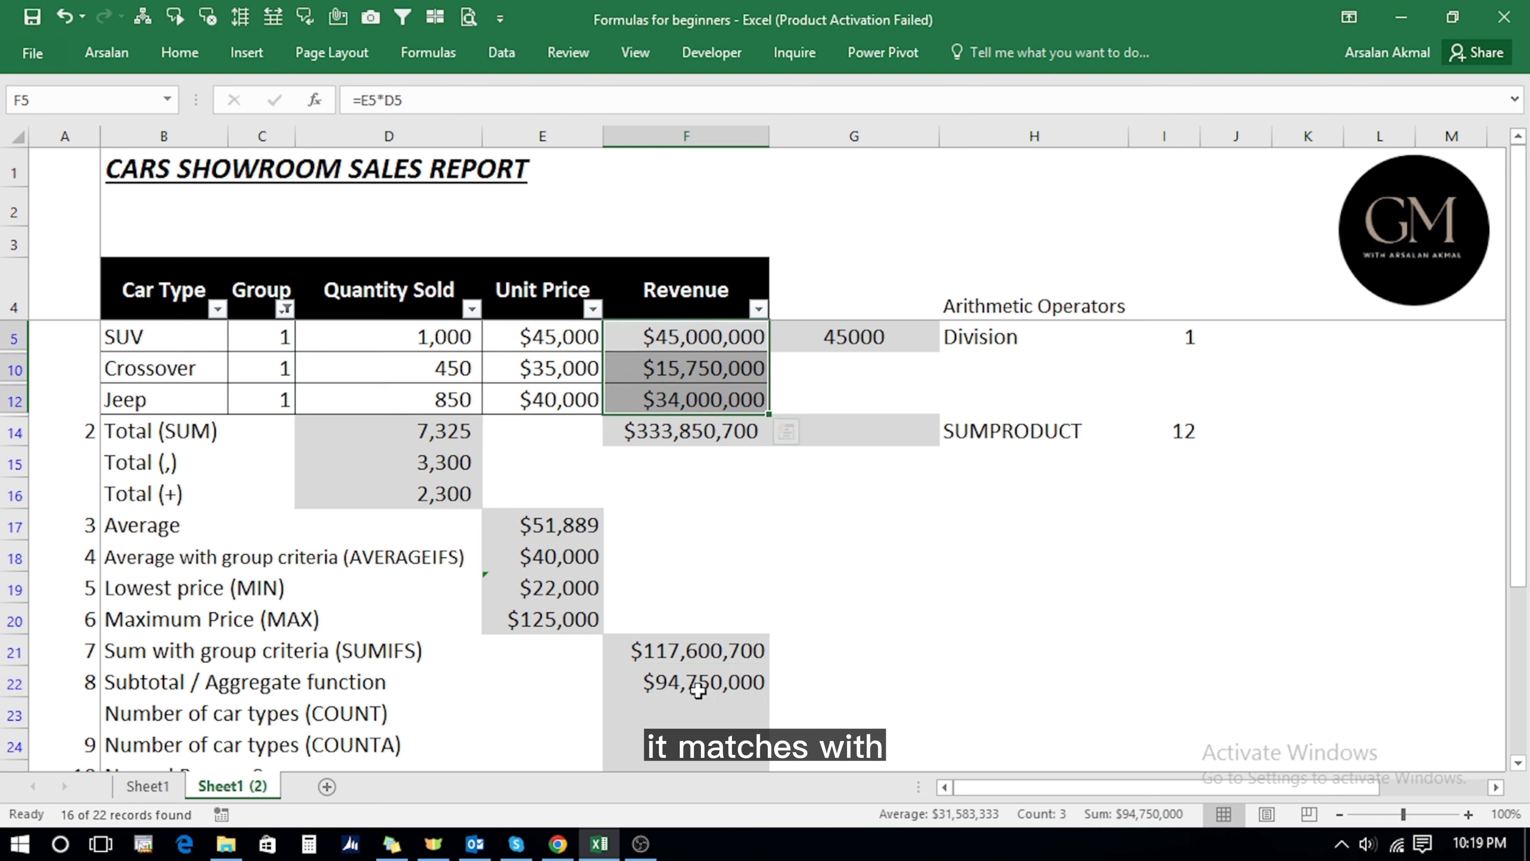
{"action": "left_click", "coordinate": [695, 678]}
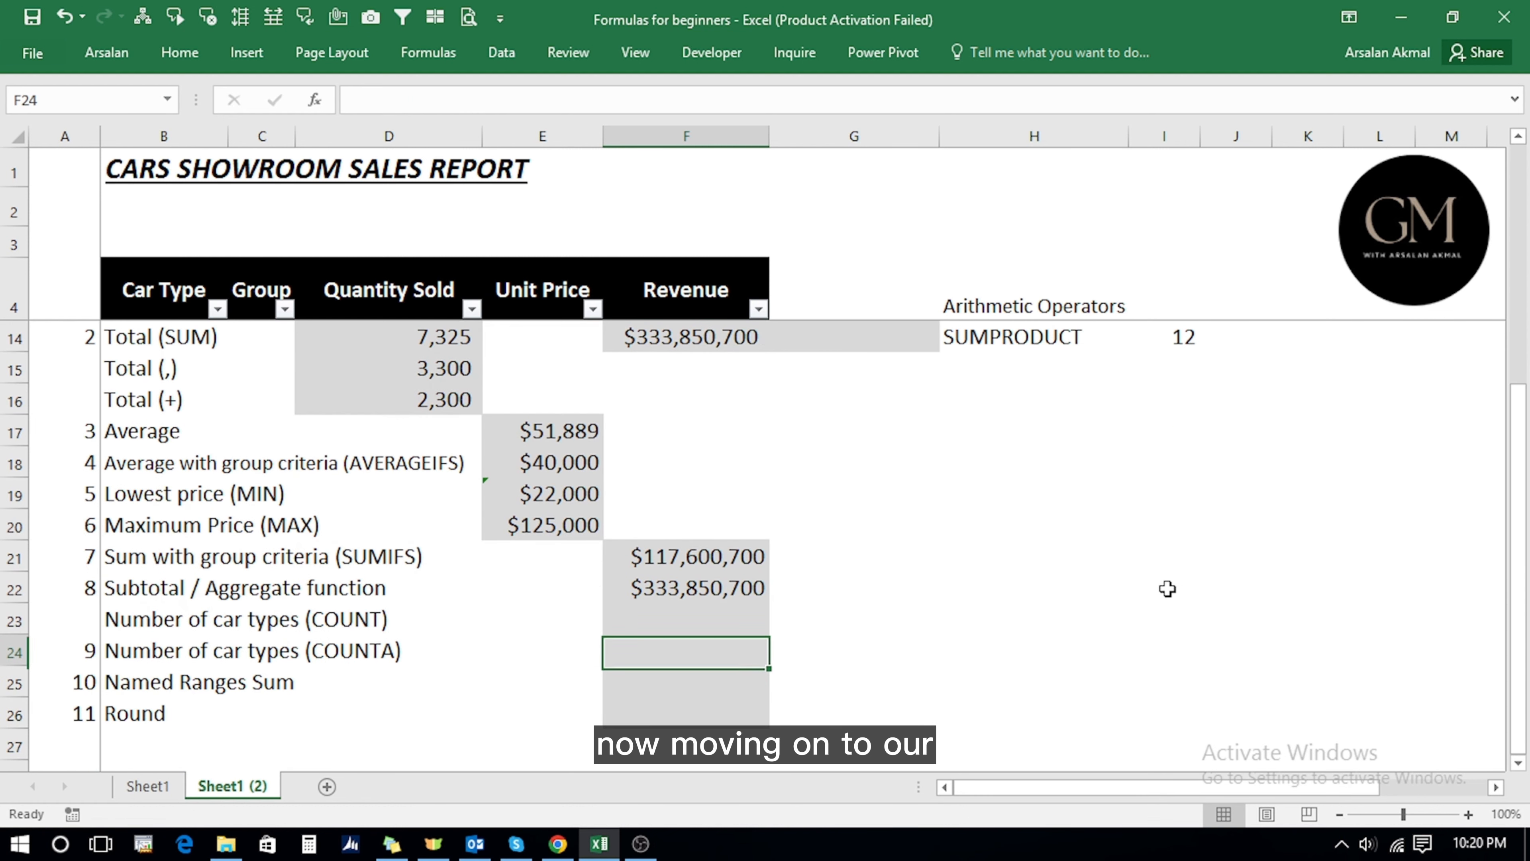
Enter =COUNT(B5:B13) in cell F23 to count the car types with the COUNT function.
{"action": "key", "text": "Up"}
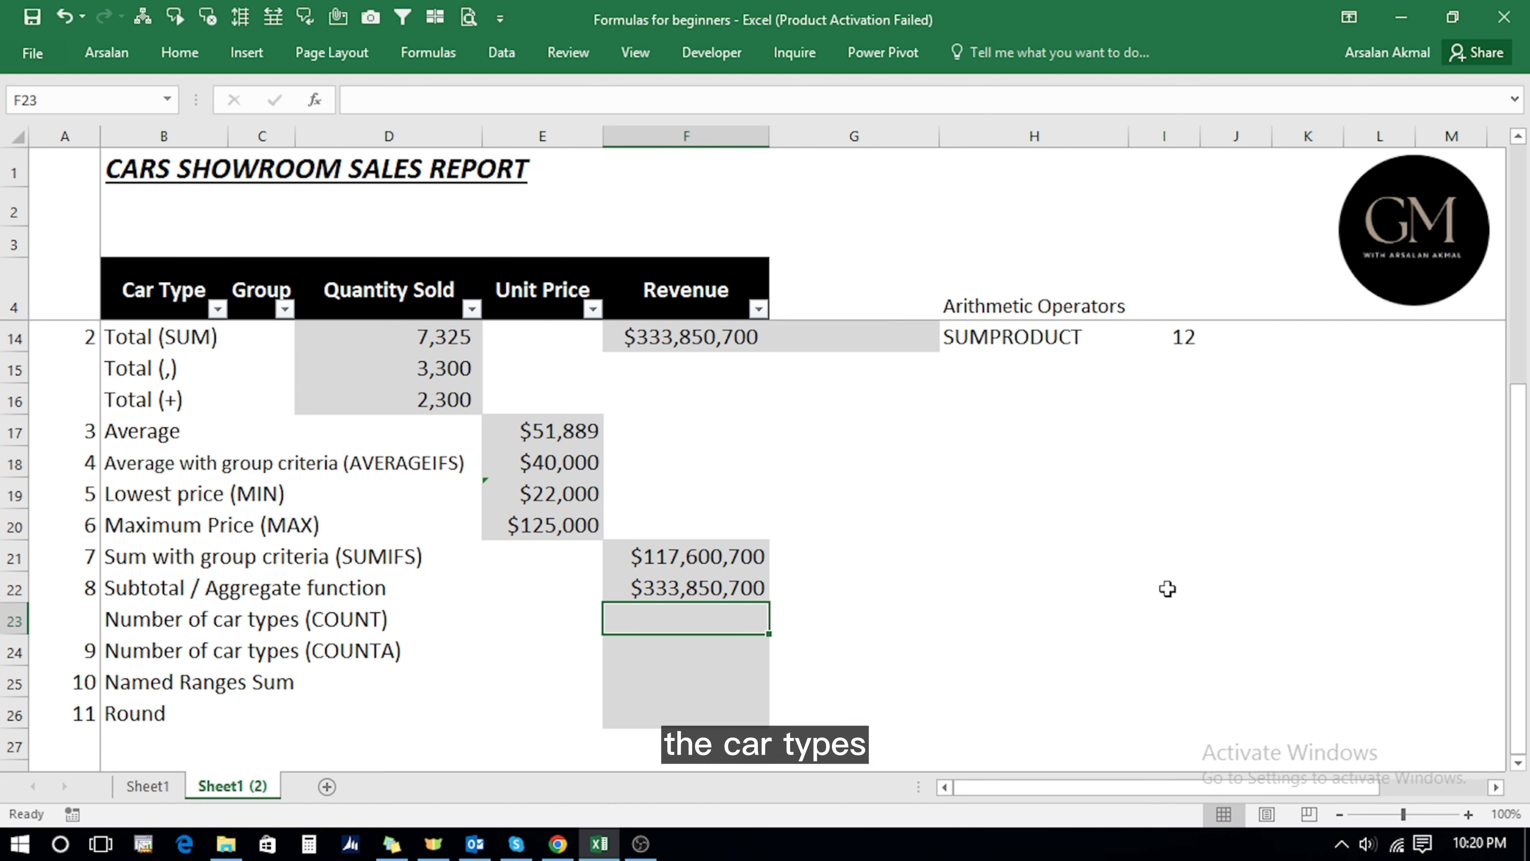
{"action": "type", "text": "=coun"}
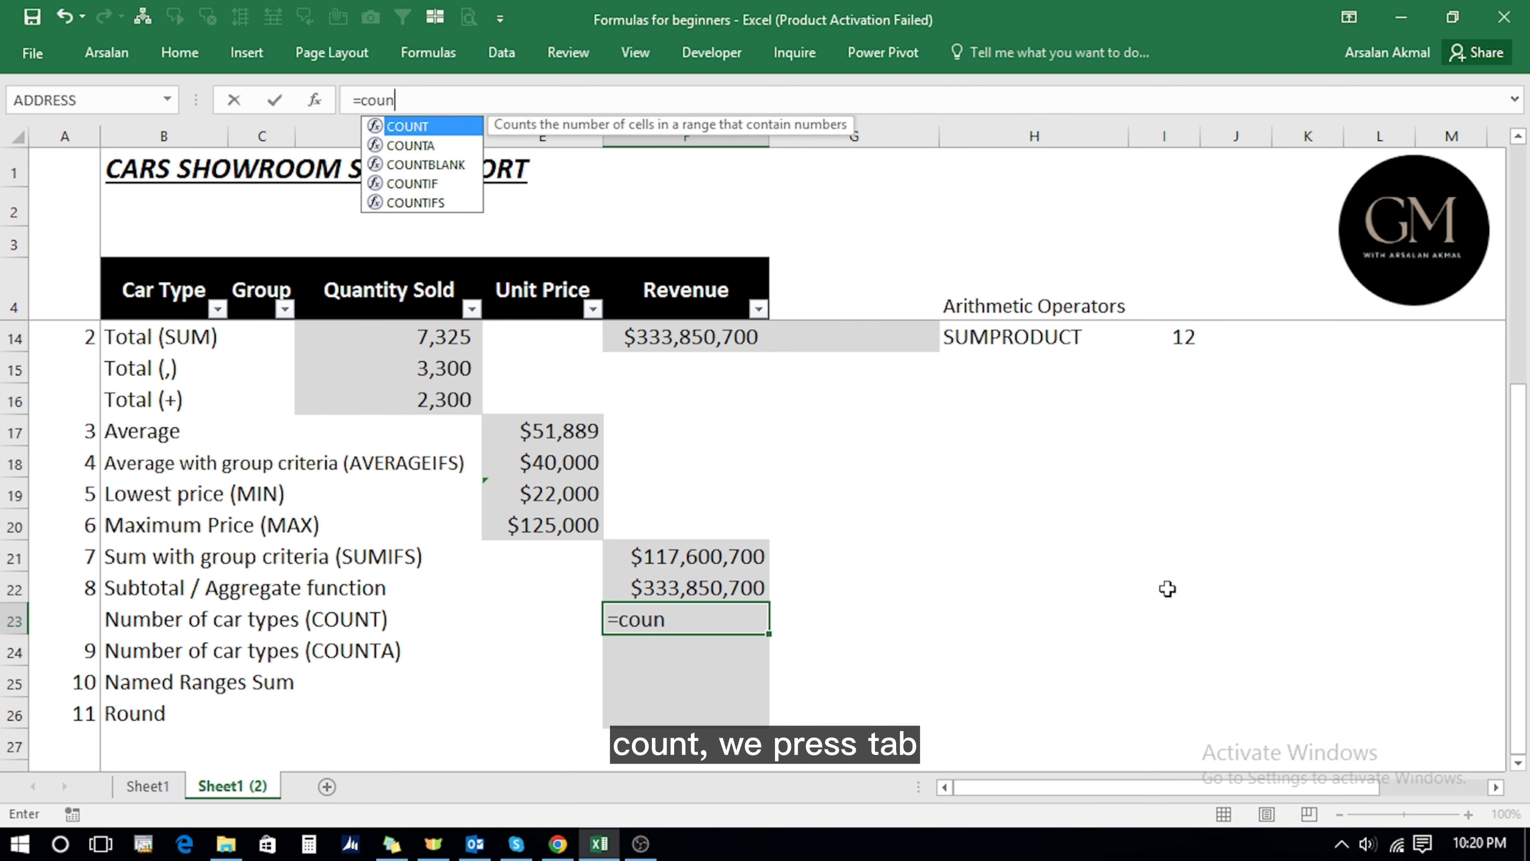
{"action": "key", "text": "Tab"}
{"action": "key", "text": "ctrl+Left"}
{"action": "key", "text": "ctrl+Up"}
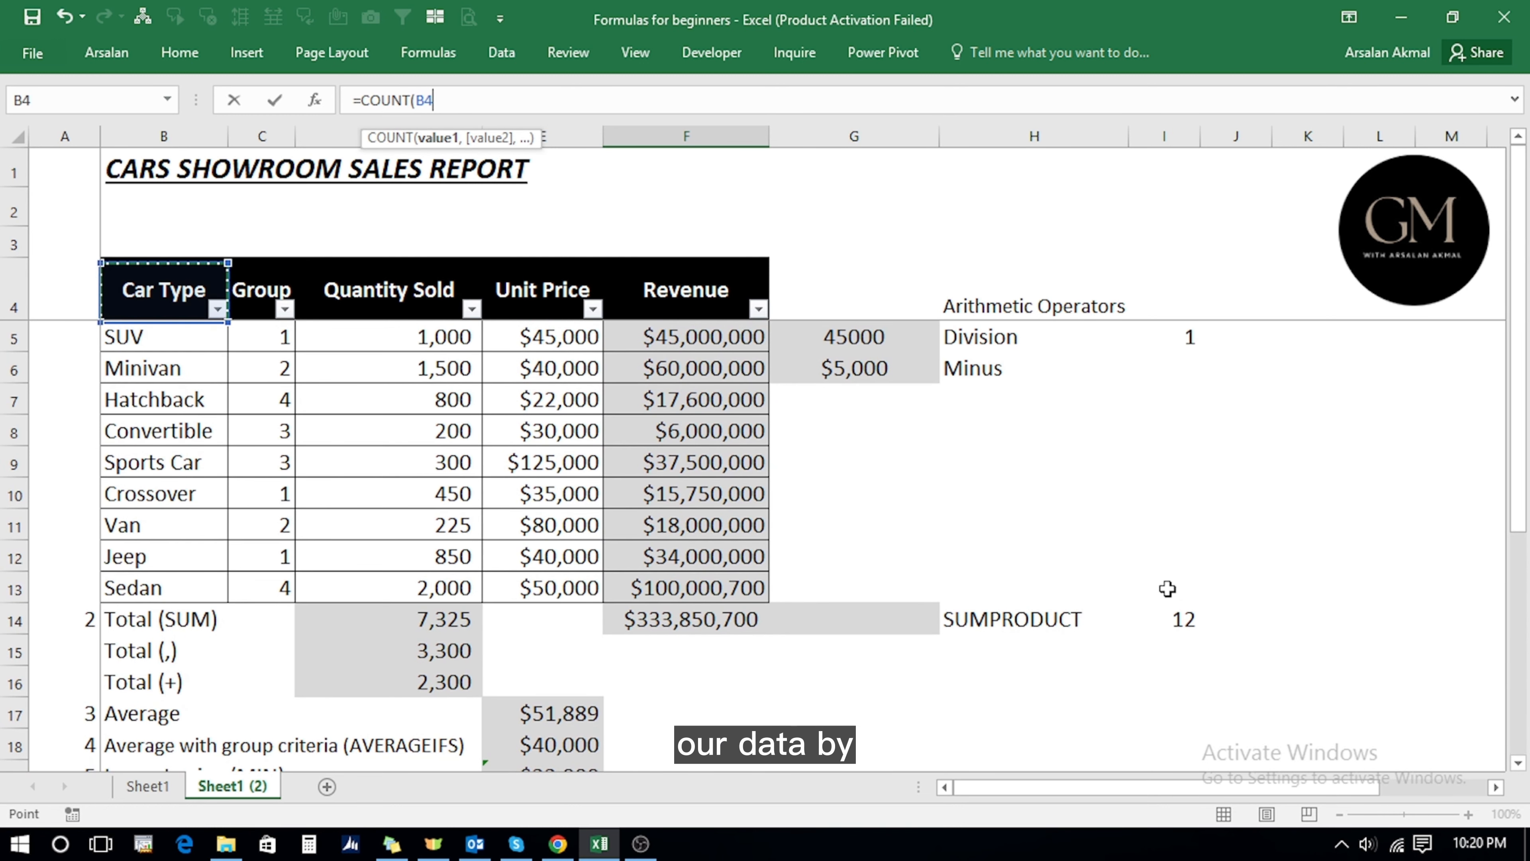
{"action": "key", "text": "Up"}
{"action": "left_click", "coordinate": [155, 336]}
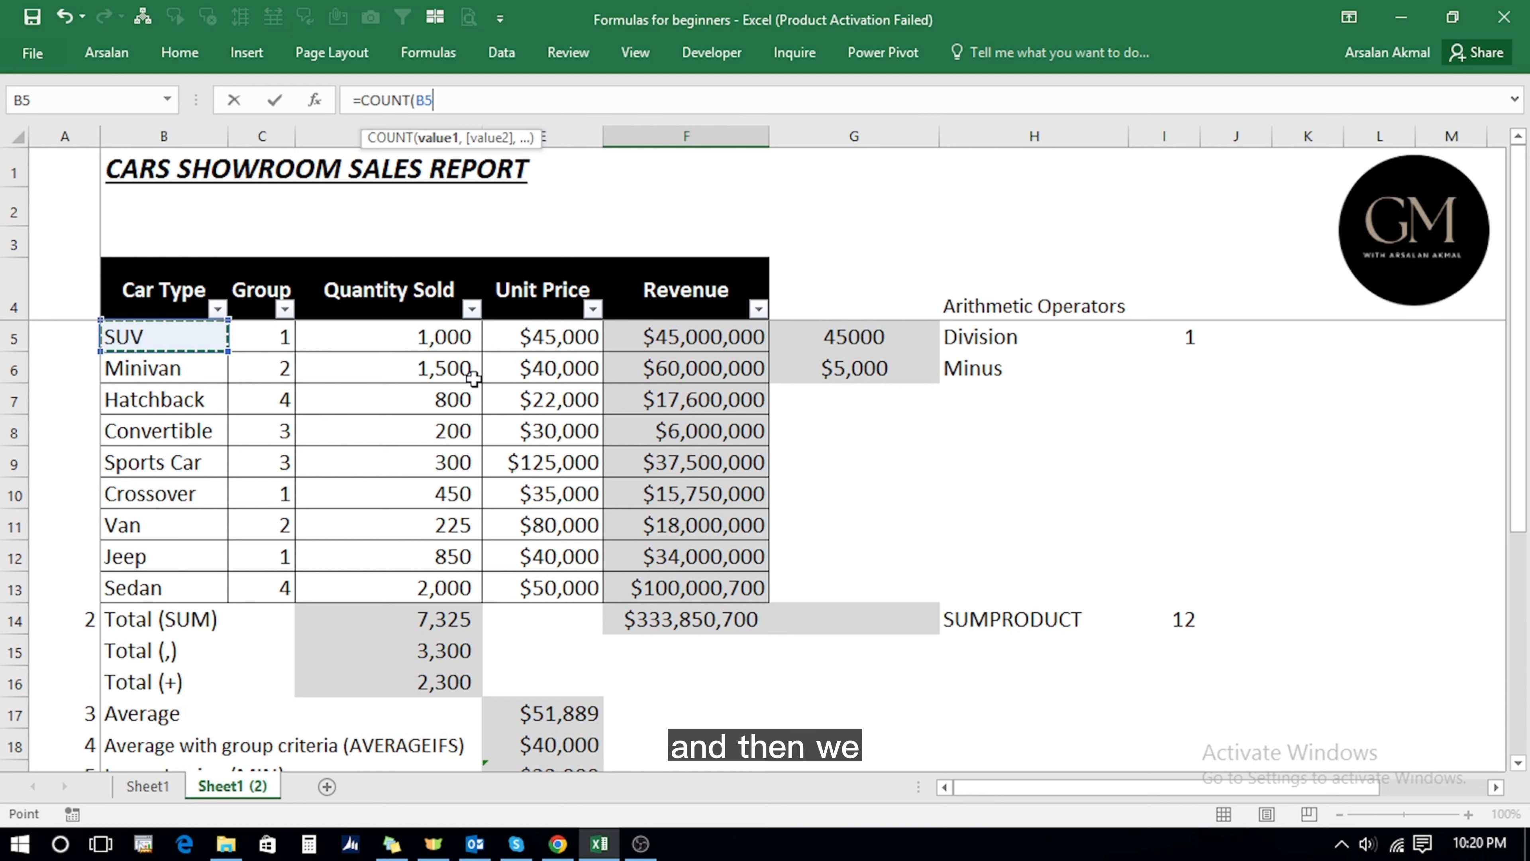
{"action": "key", "text": "shift+Down"}
{"action": "key", "text": "shift+Down"}
{"action": "key", "text": "shift+Down"}
{"action": "key", "text": "shift+Down"}
{"action": "key", "text": "shift+Down"}
{"action": "key", "text": "shift+Down"}
{"action": "key", "text": "shift+Down"}
{"action": "key", "text": "shift+Down"}
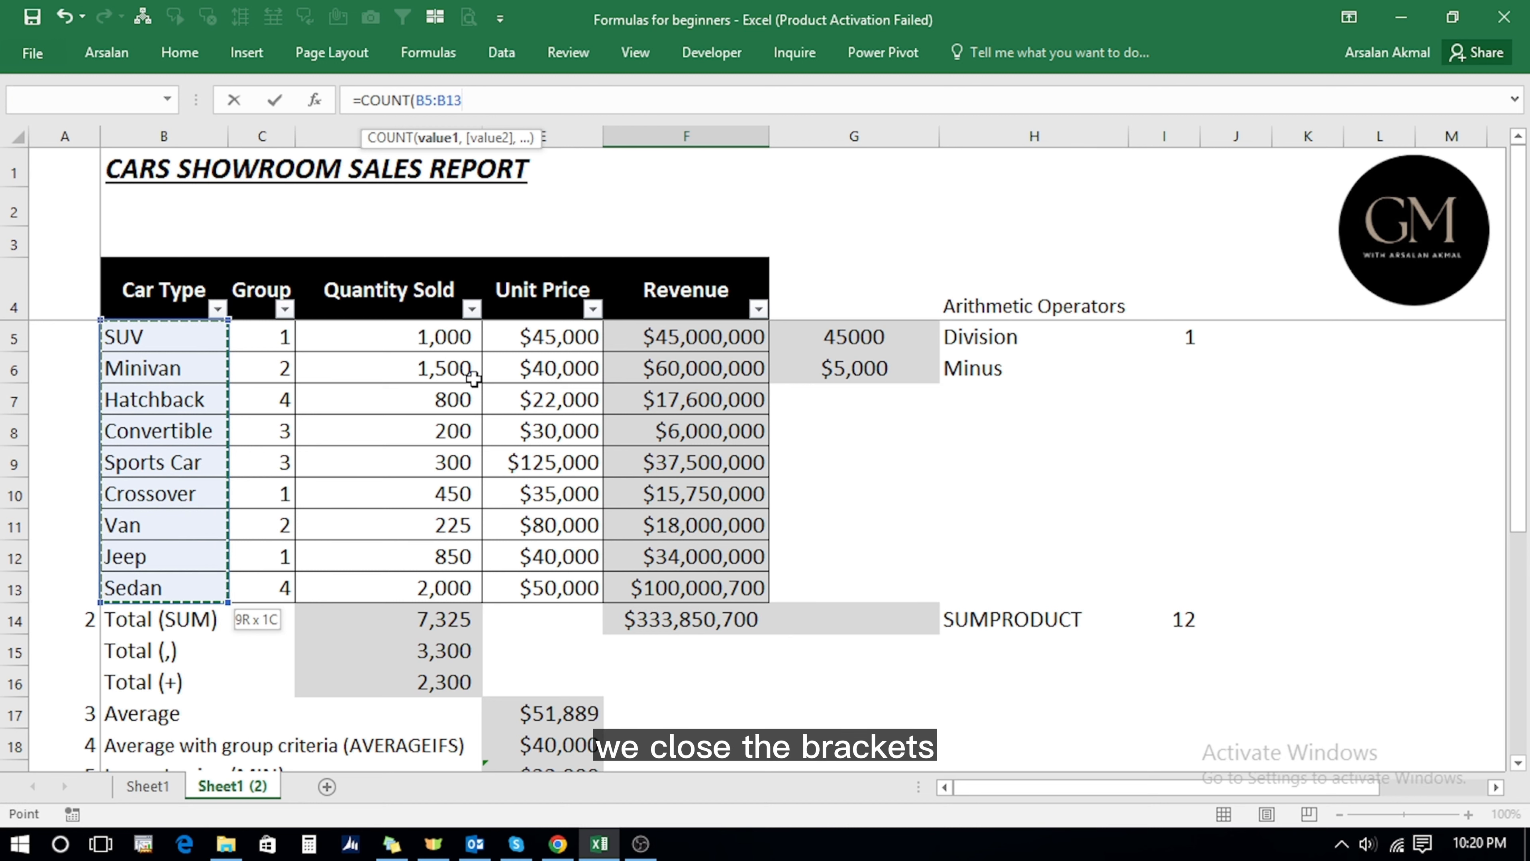
{"action": "type", "text": ")"}
{"action": "key", "text": "Return"}
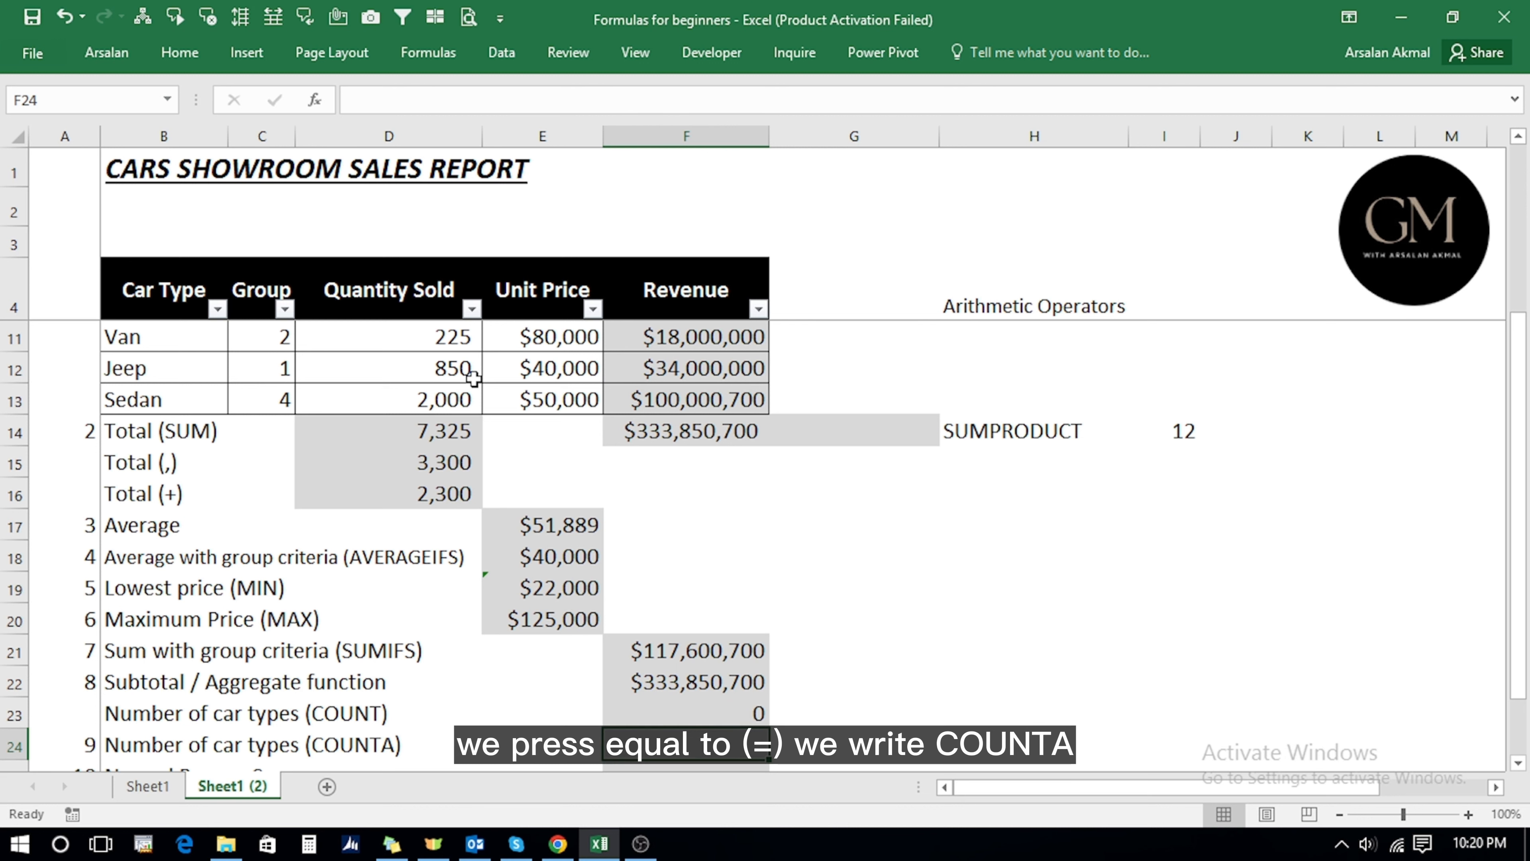
Enter =COUNTA(B5:B13) in cell F24 to count the non-empty Car Type cells.
{"action": "type", "text": "=counta"}
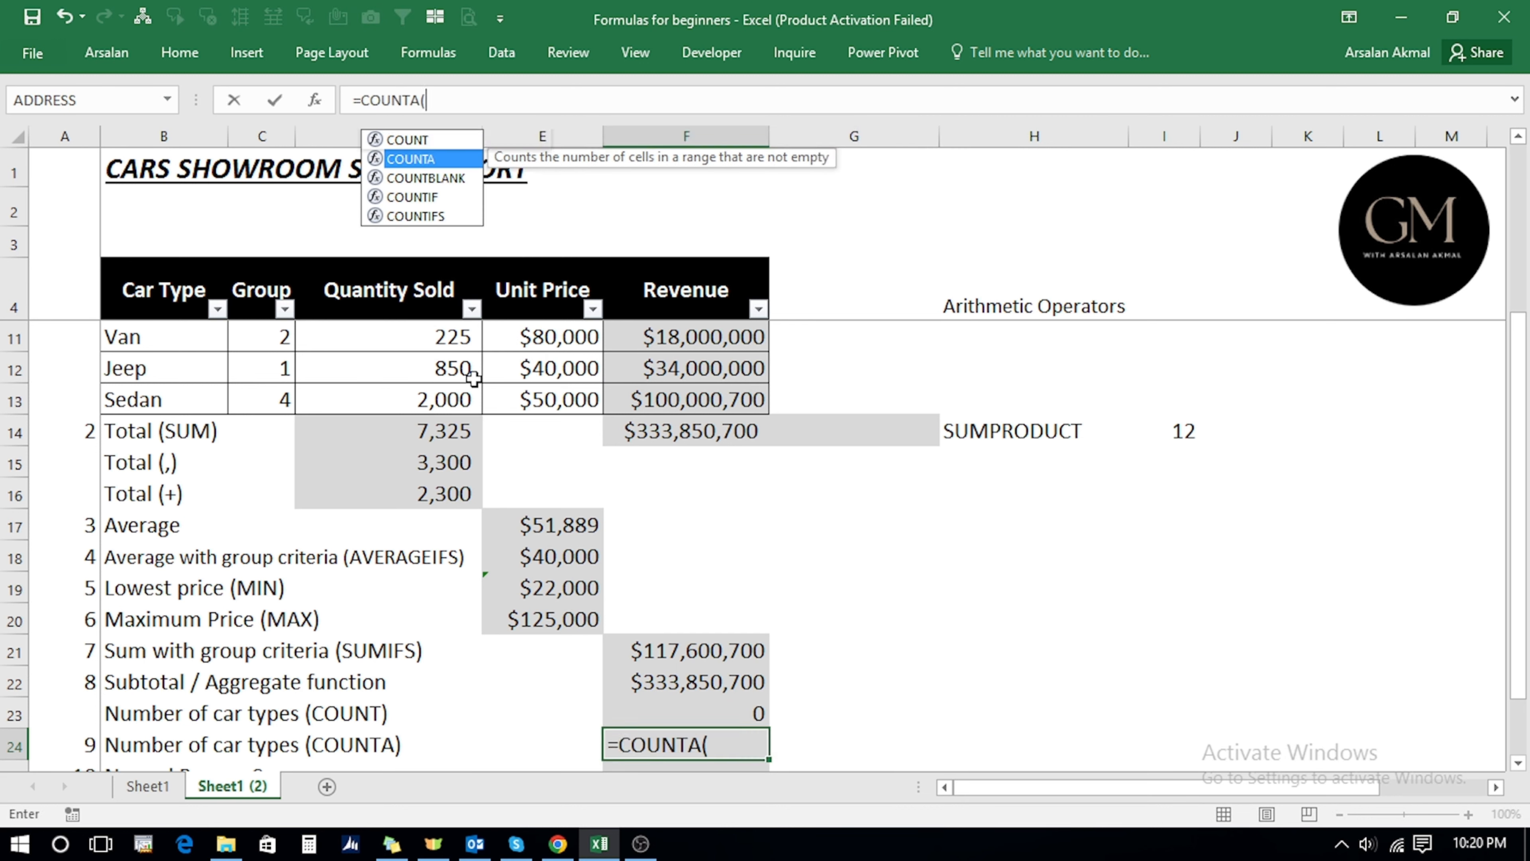
{"action": "key", "text": "Tab"}
{"action": "left_click", "coordinate": [135, 375]}
{"action": "key", "text": "ctrl+Up"}
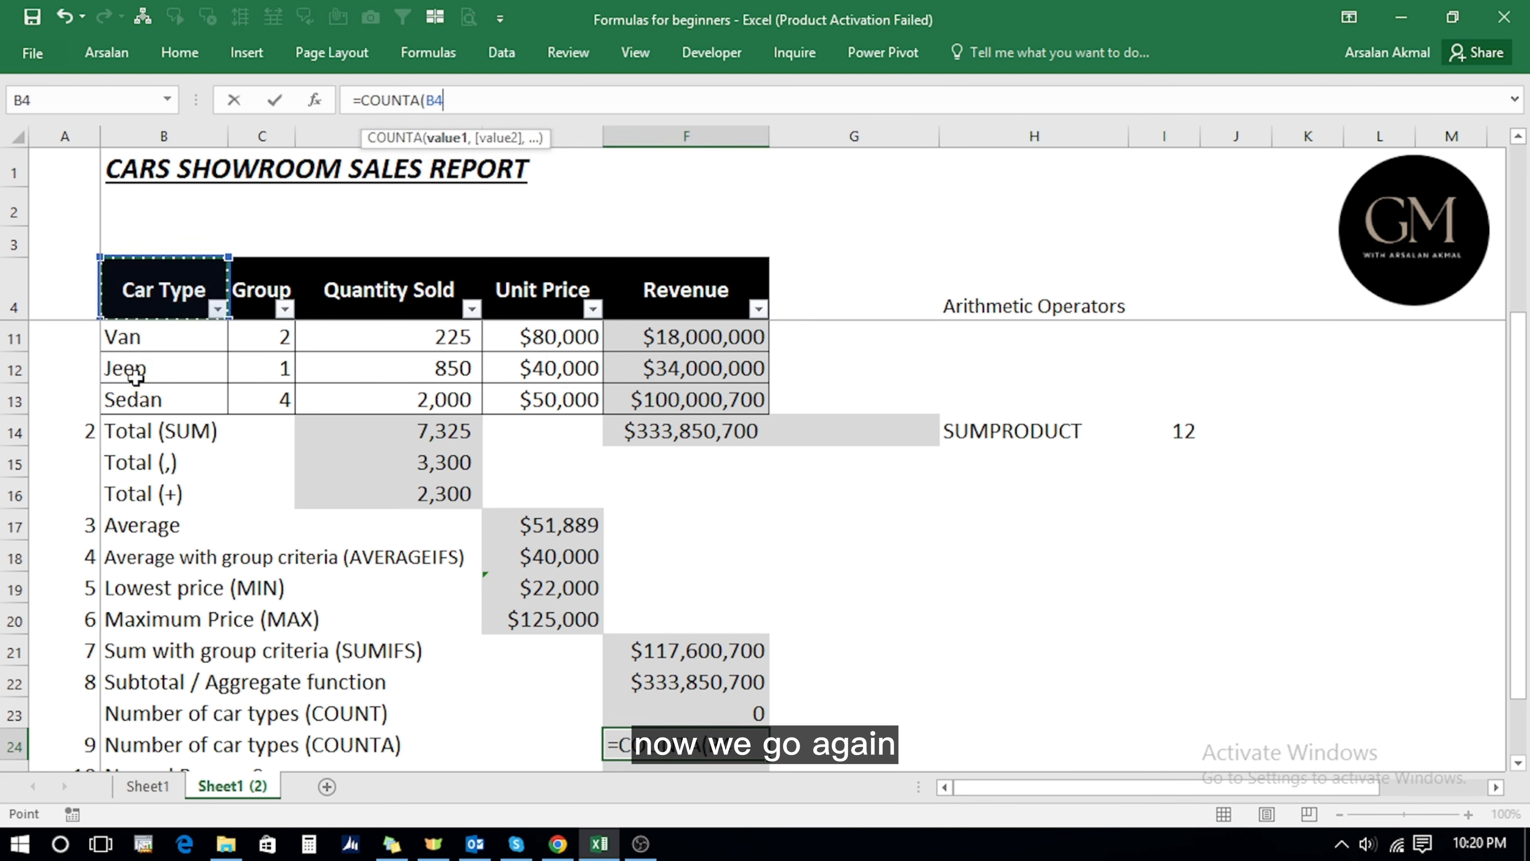
{"action": "key", "text": "Down"}
{"action": "key", "text": "shift+Down"}
{"action": "key", "text": "shift+Down"}
{"action": "key", "text": "shift+Down"}
{"action": "key", "text": "shift+Down"}
{"action": "key", "text": "shift+Down"}
{"action": "key", "text": "shift+Down"}
{"action": "key", "text": "shift+Down"}
{"action": "key", "text": "shift+Down"}
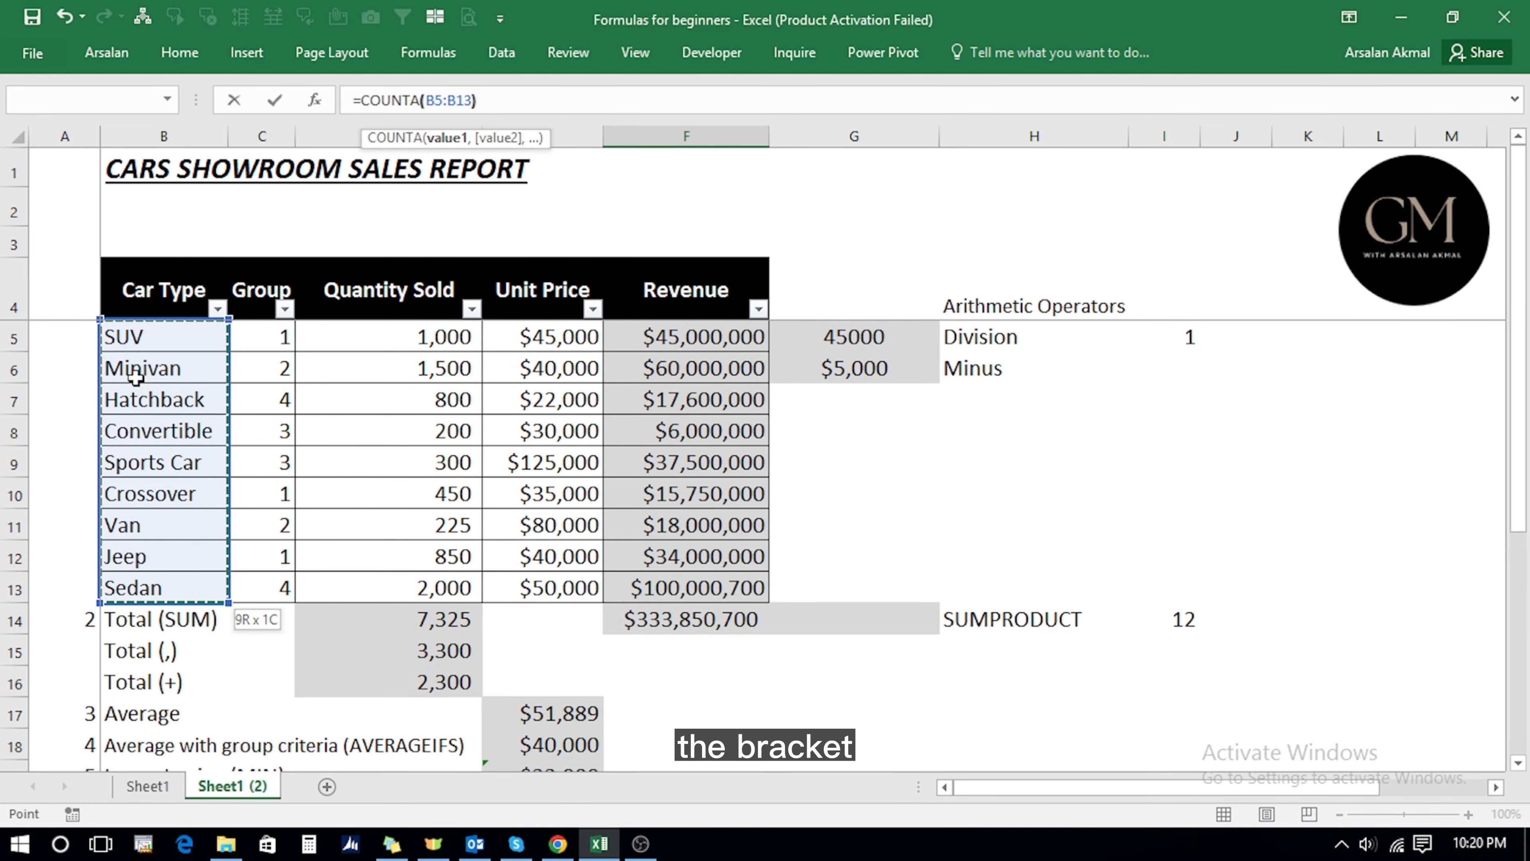
{"action": "type", "text": ")"}
{"action": "key", "text": "Return"}
Compare the COUNTA and COUNT results in F24 and F23 with the Car Type entries in B5:B13.
{"action": "key", "text": "Up"}
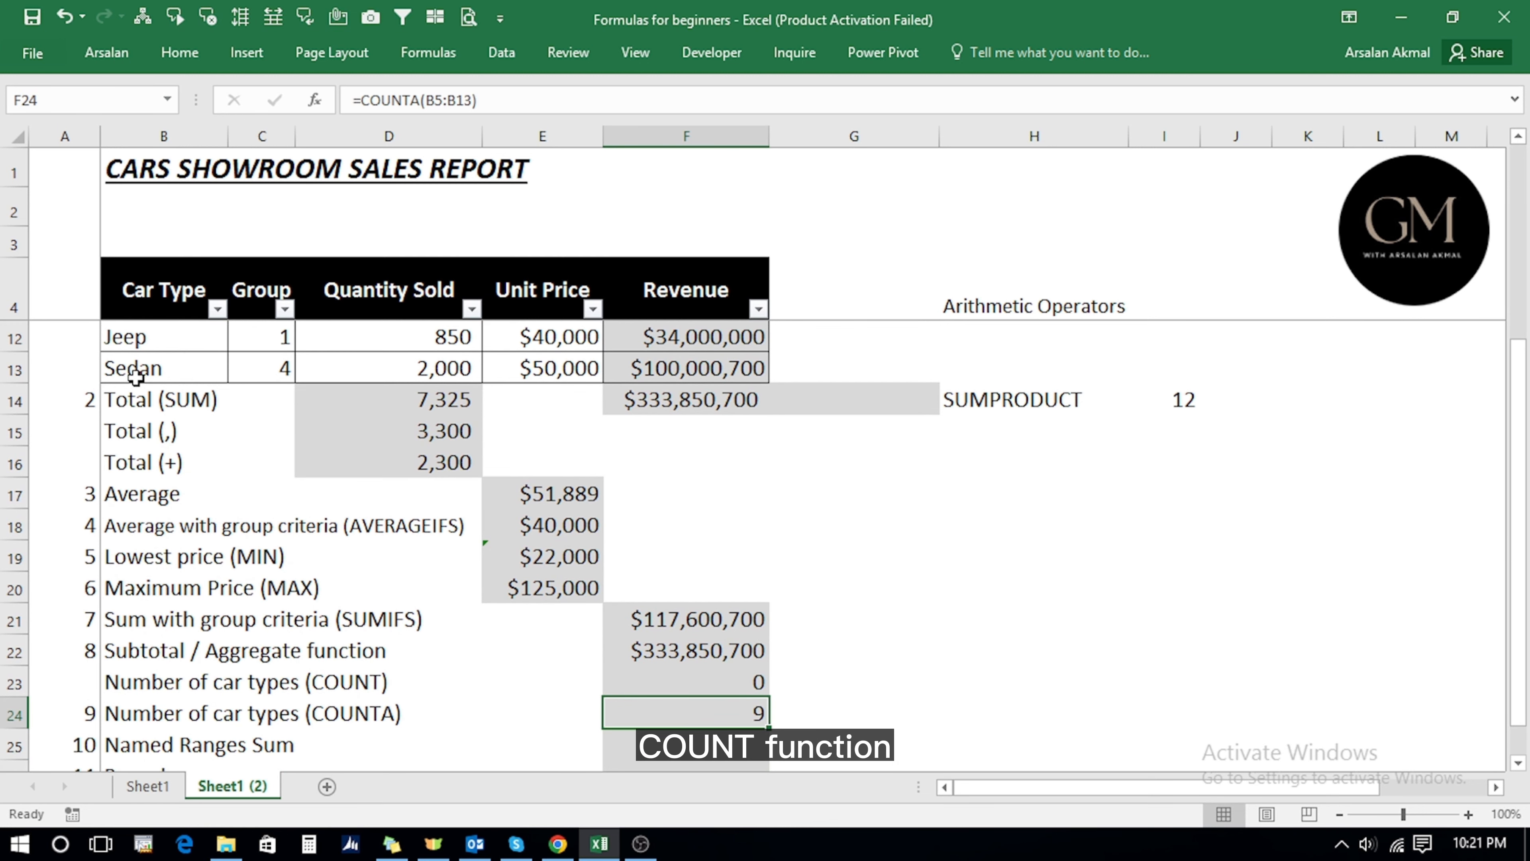
{"action": "key", "text": "Up"}
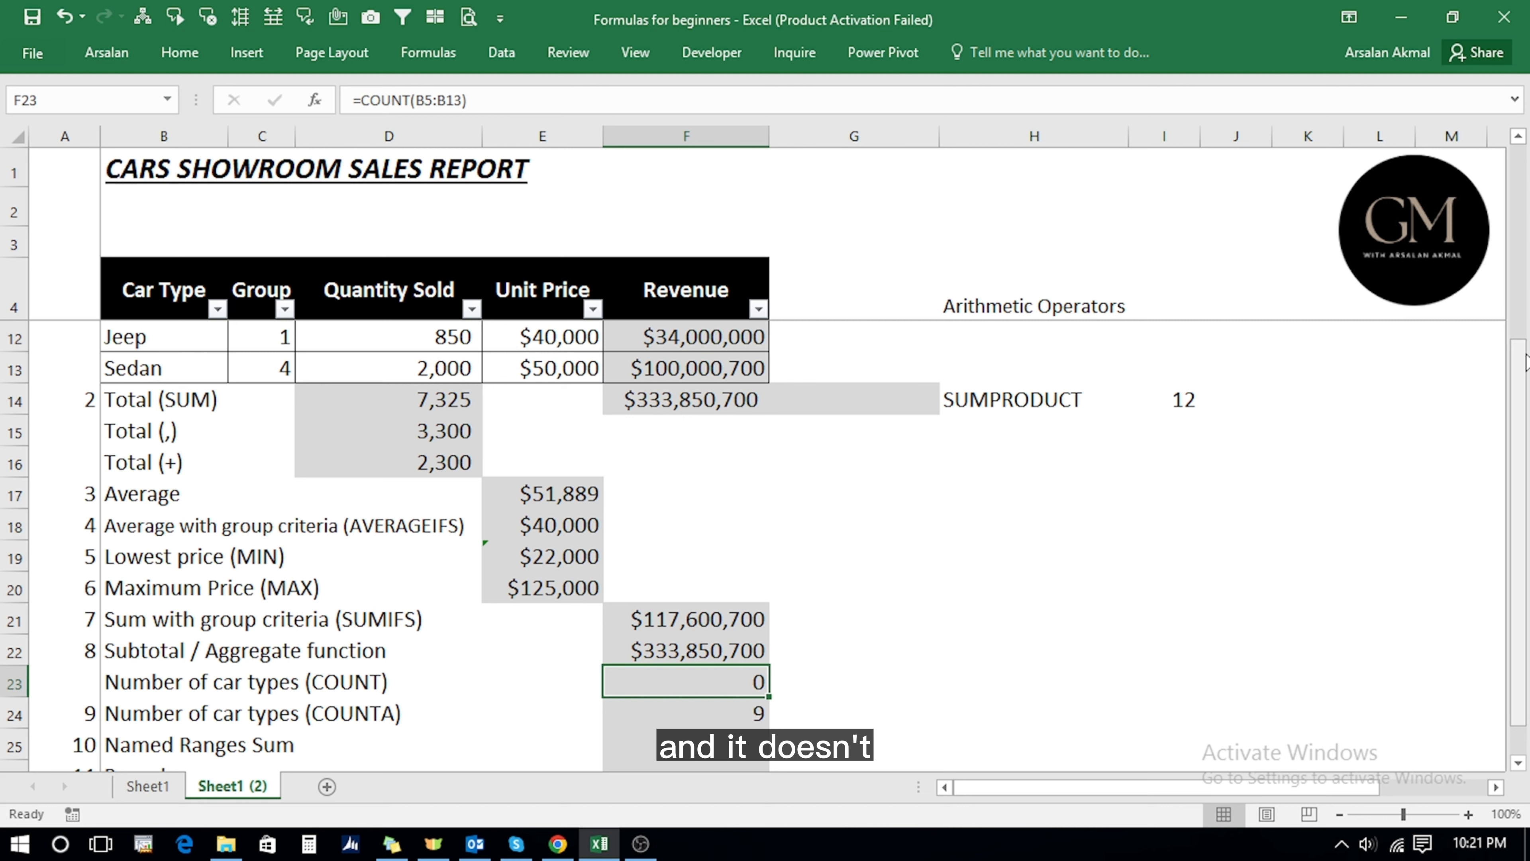
{"action": "left_click_drag", "start_coordinate": [1525, 386], "coordinate": [1518, 374]}
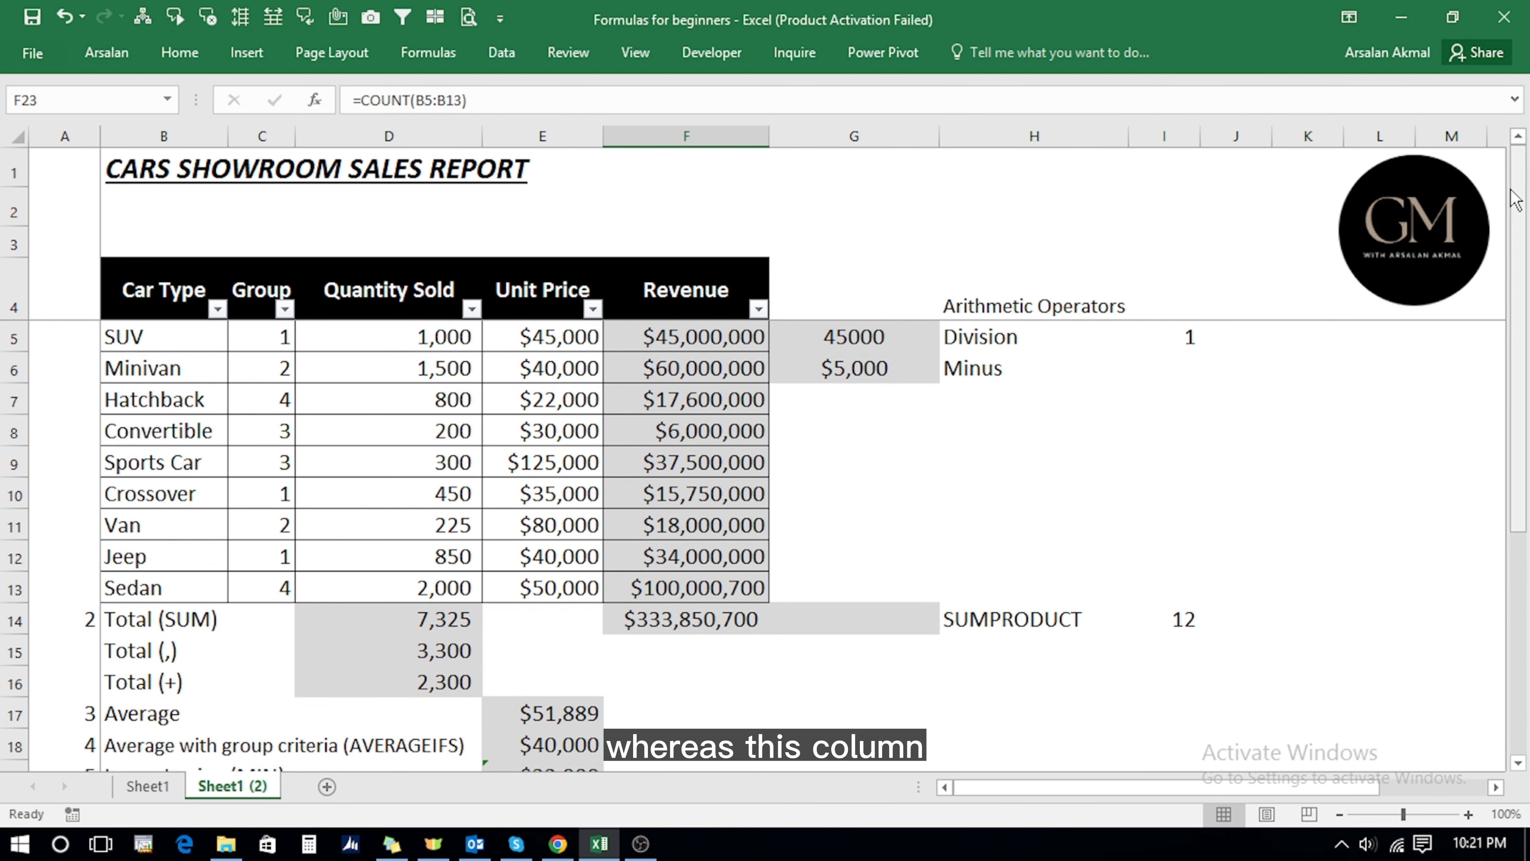
{"action": "left_click", "coordinate": [218, 340]}
{"action": "key", "text": "shift+Down"}
{"action": "key", "text": "shift+Down"}
{"action": "key", "text": "shift+Down"}
{"action": "key", "text": "shift+Down"}
{"action": "key", "text": "shift+Down"}
{"action": "key", "text": "shift+Down"}
{"action": "key", "text": "shift+Down"}
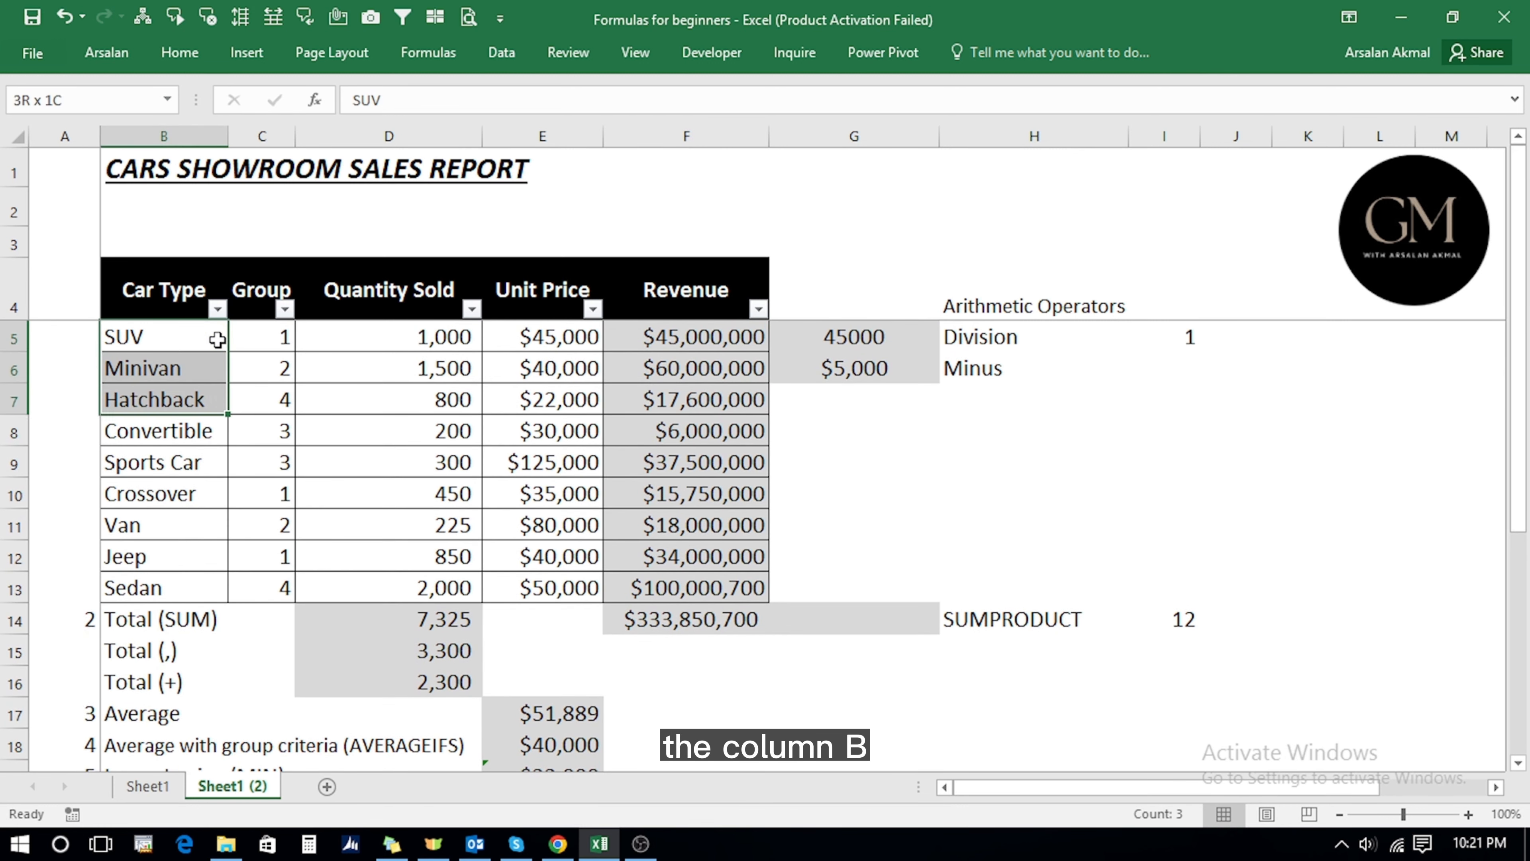
{"action": "key", "text": "shift+Down"}
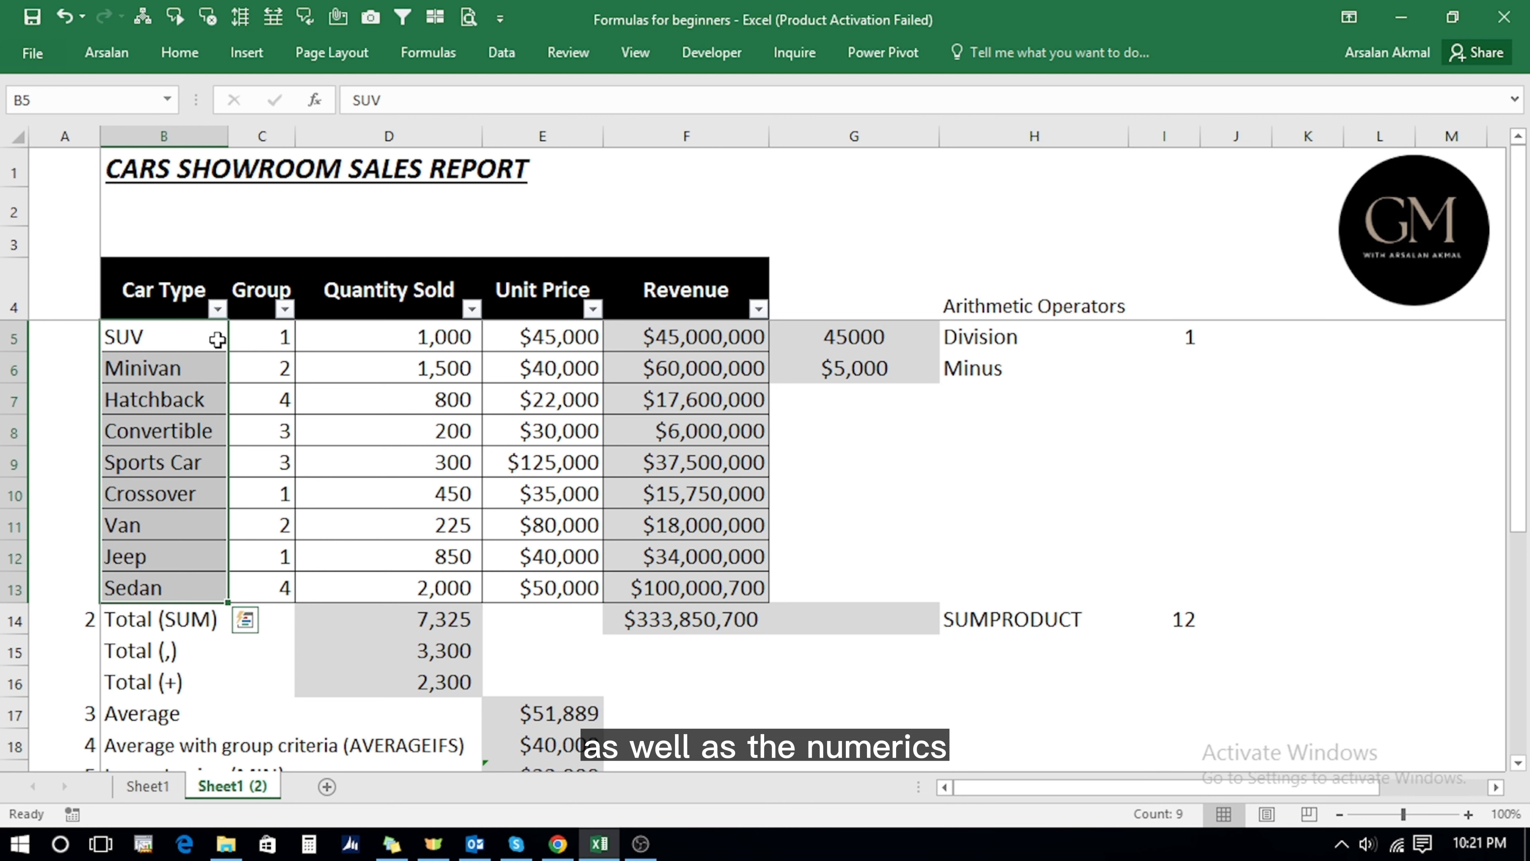
Change the COUNT formula in F23 to reference the numeric Group range, giving =COUNT(C5:C13).
{"action": "scroll", "coordinate": [721, 627], "scroll_direction": "down", "scroll_amount": 3}
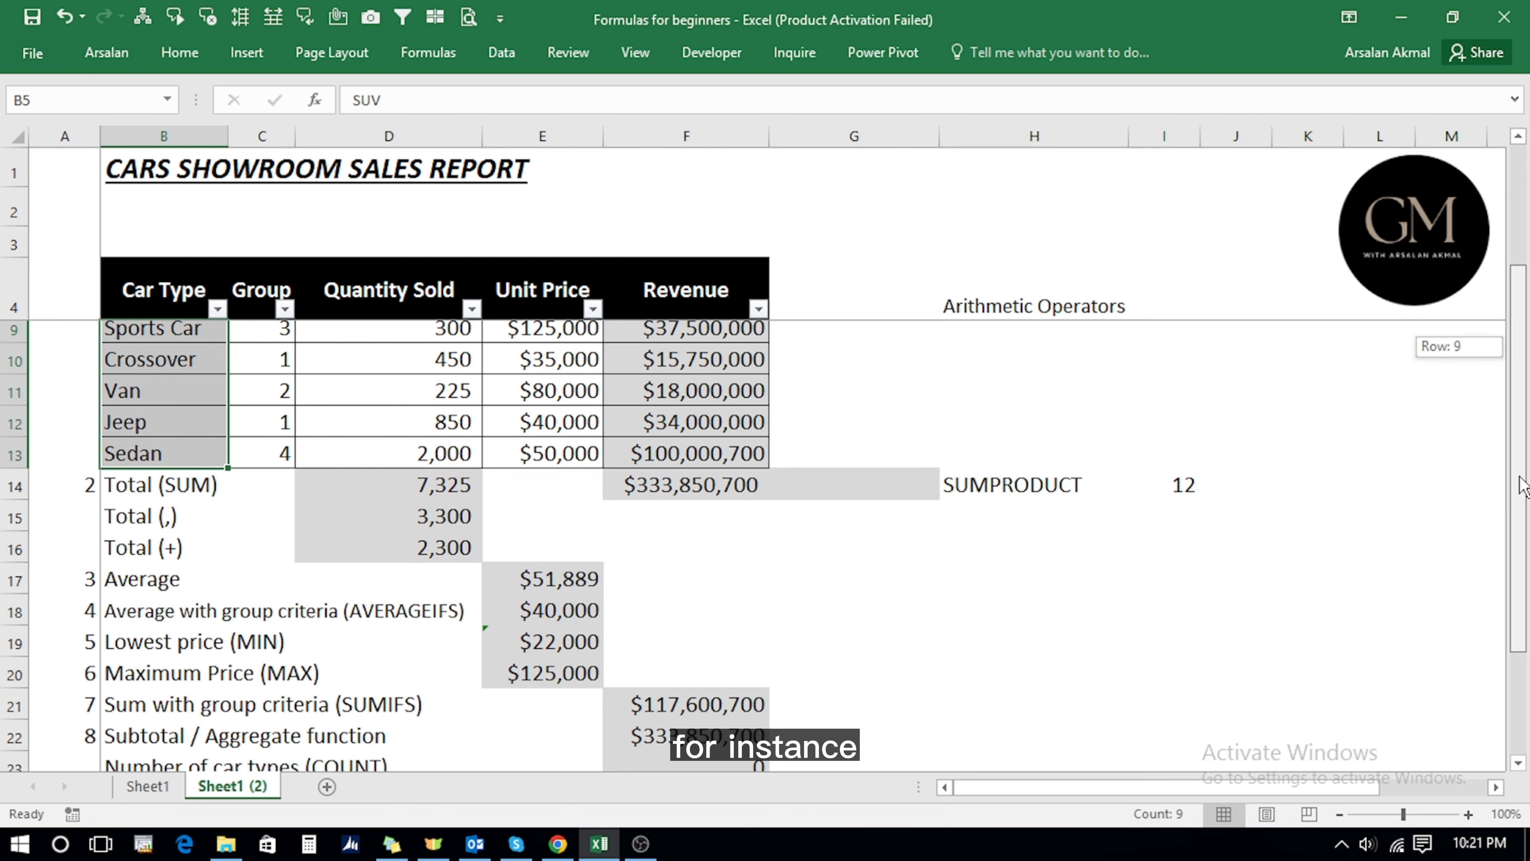
{"action": "left_click", "coordinate": [715, 682]}
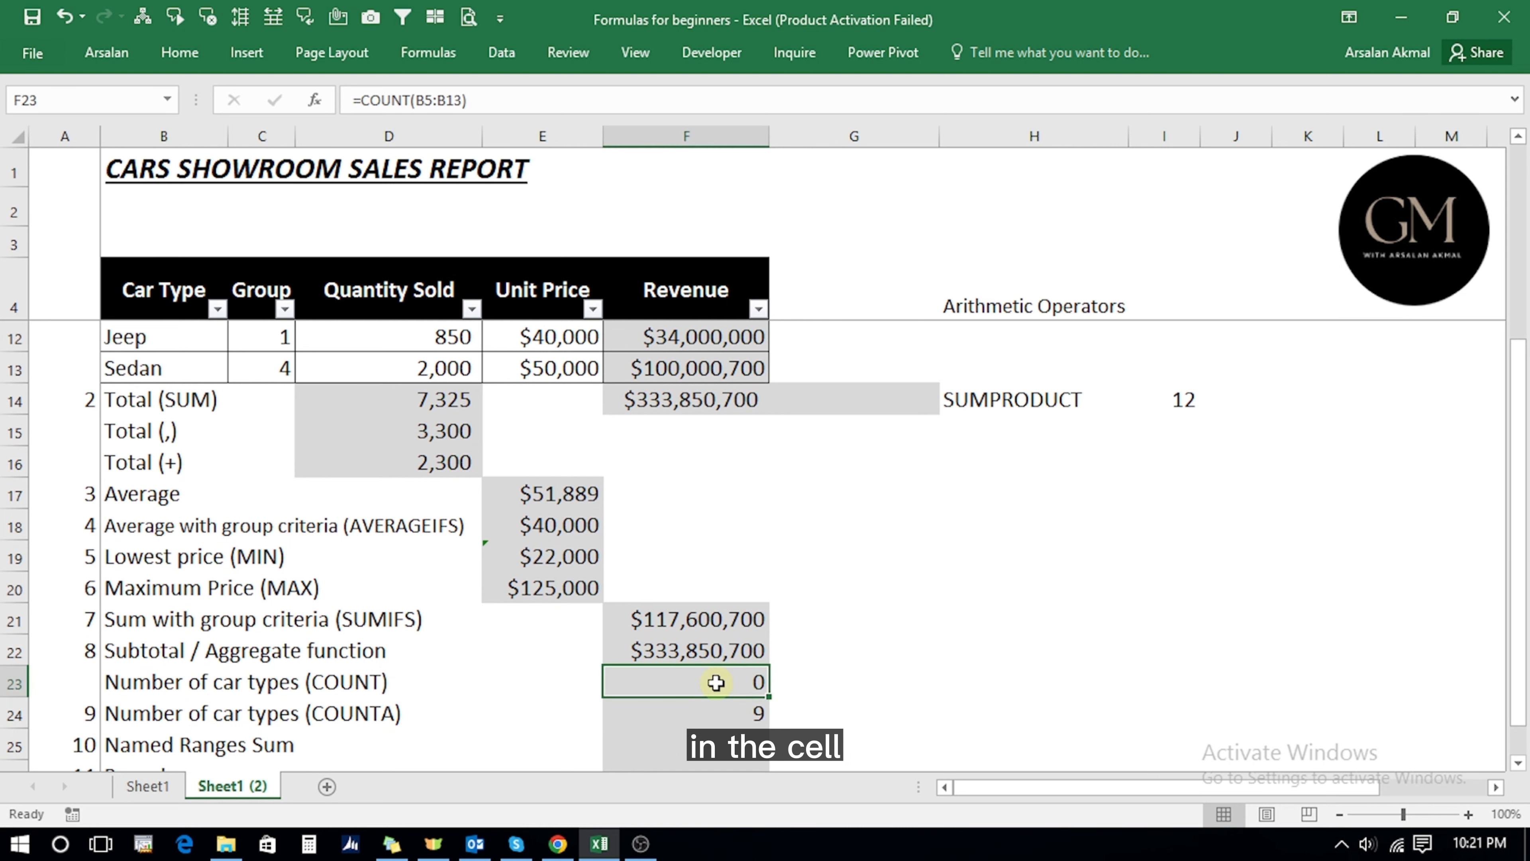
{"action": "key", "text": "F2"}
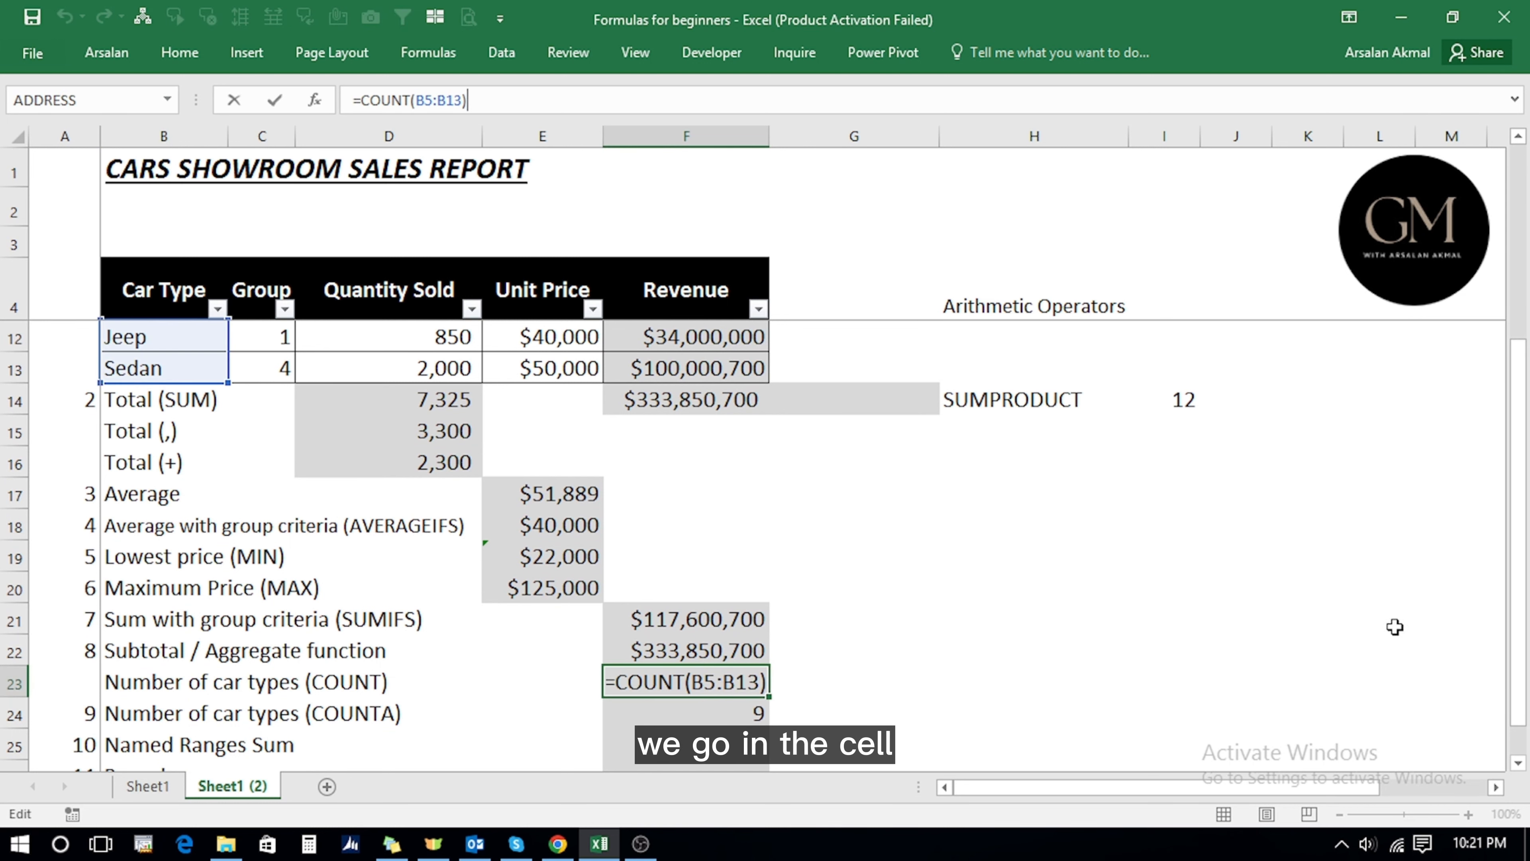
{"action": "left_click_drag", "start_coordinate": [1522, 624], "coordinate": [1518, 376]}
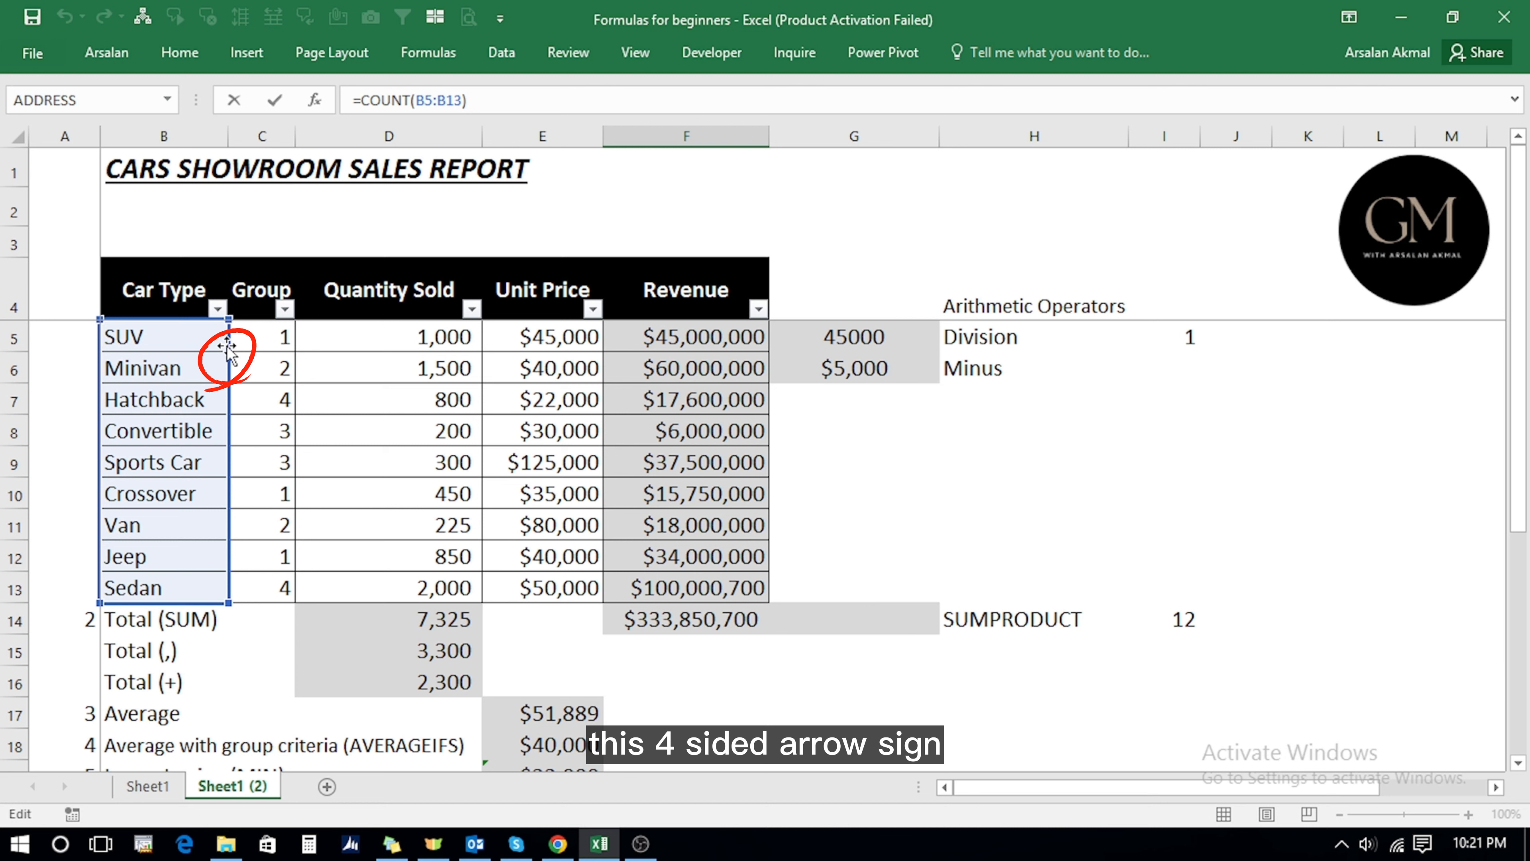
{"action": "left_click_drag", "start_coordinate": [230, 355], "coordinate": [253, 358]}
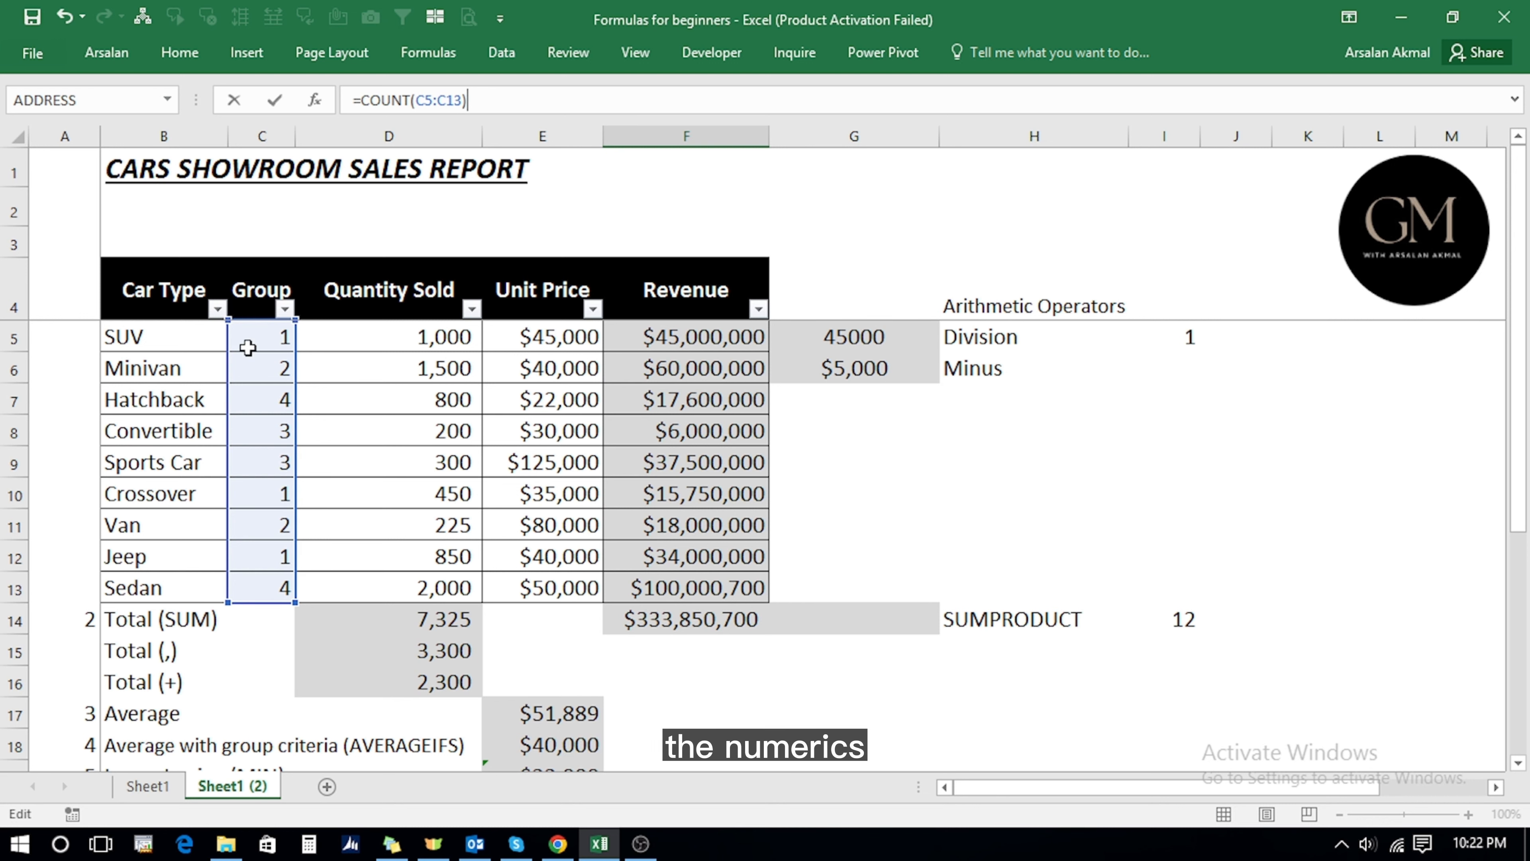
{"action": "key", "text": "Return"}
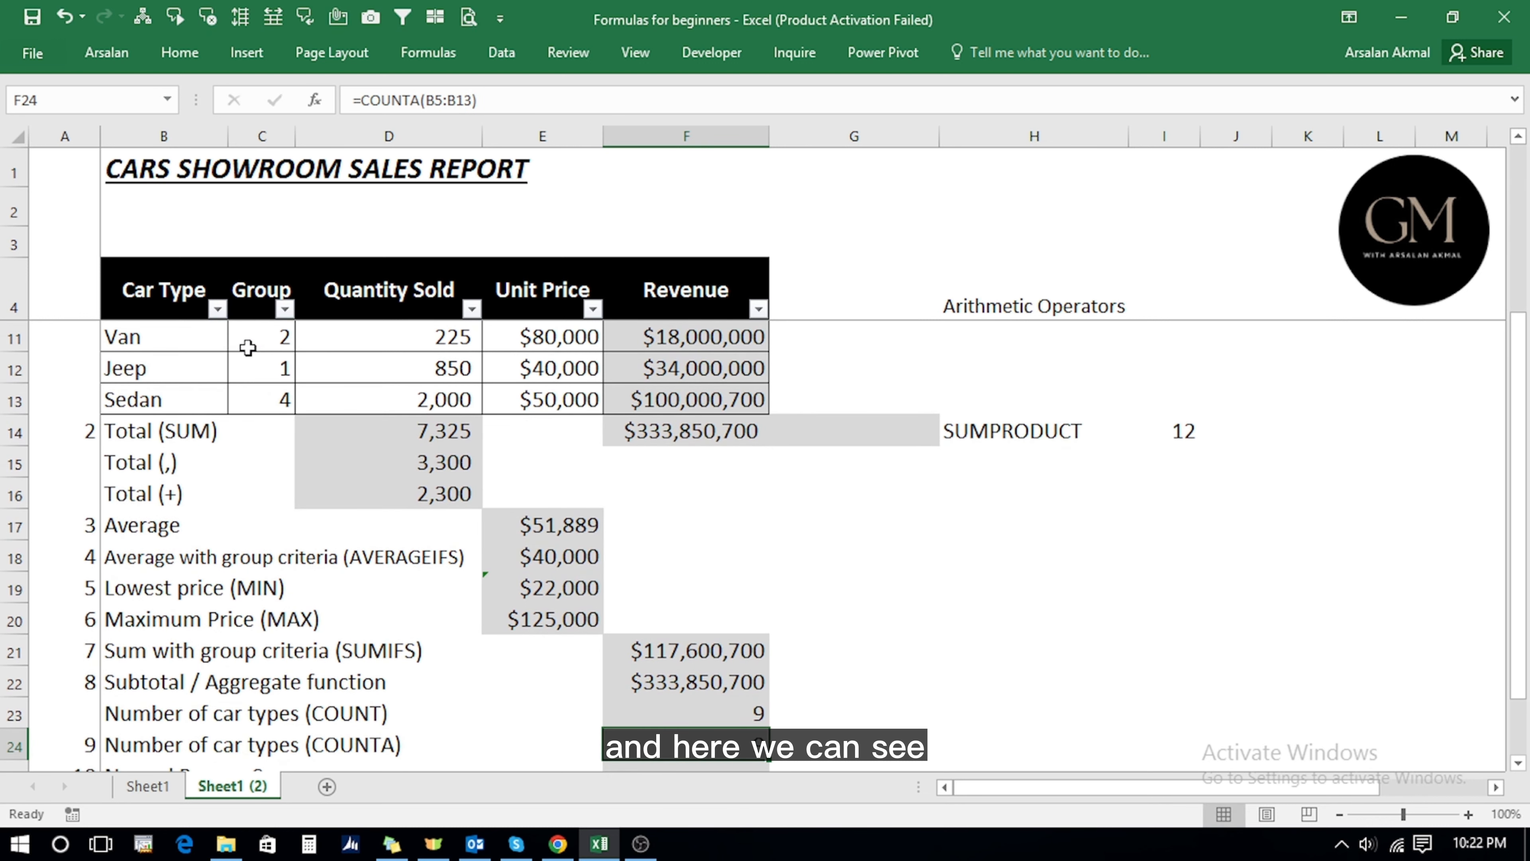
{"action": "key", "text": "Up"}
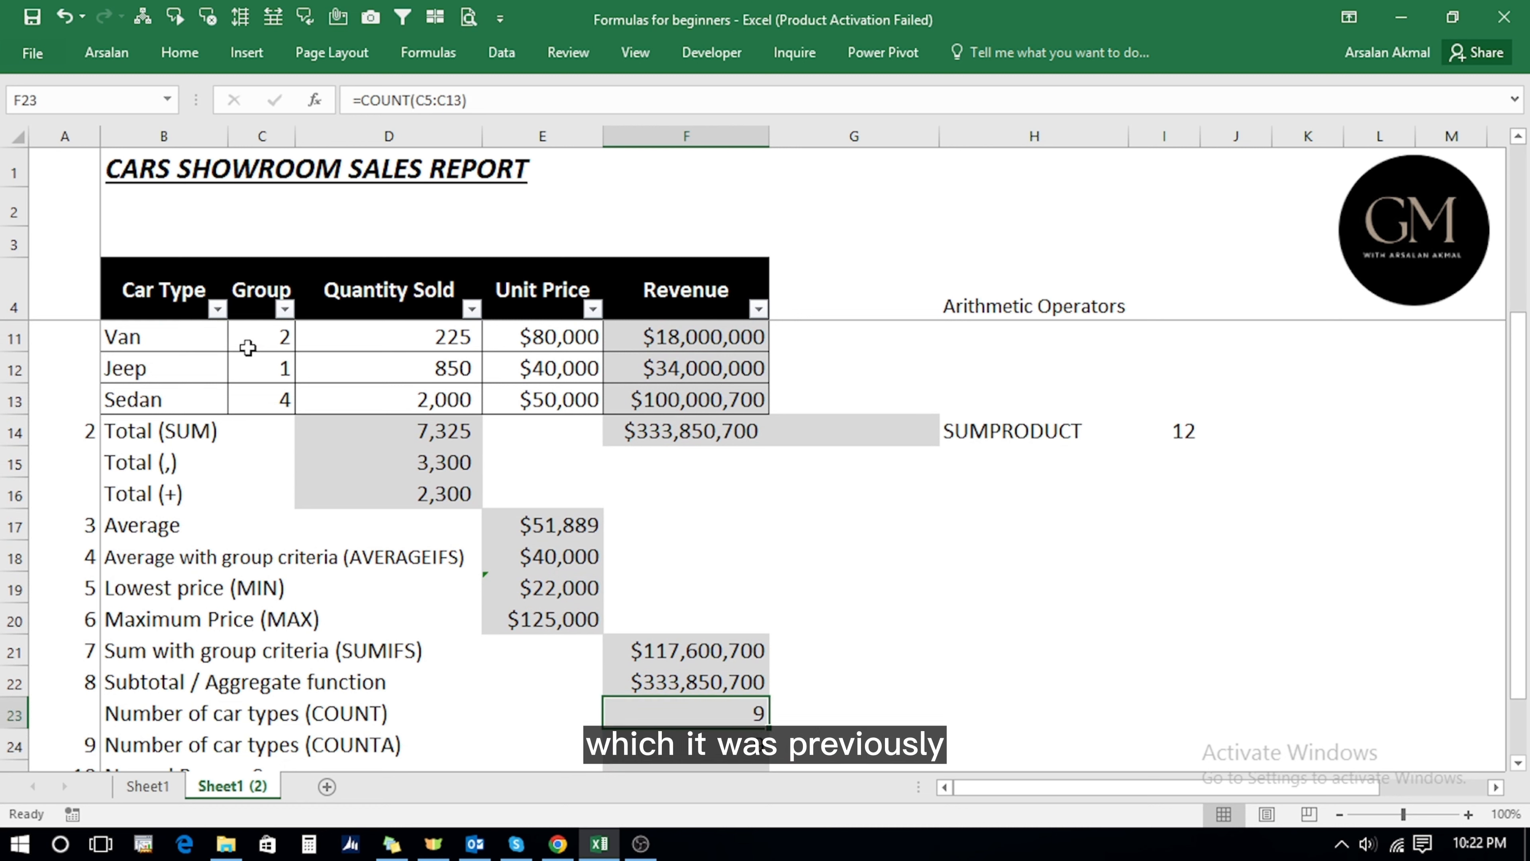
Select the Revenue values in F5:F13 and name the range total_rev.
{"action": "key", "text": "Down"}
{"action": "key", "text": "Down"}
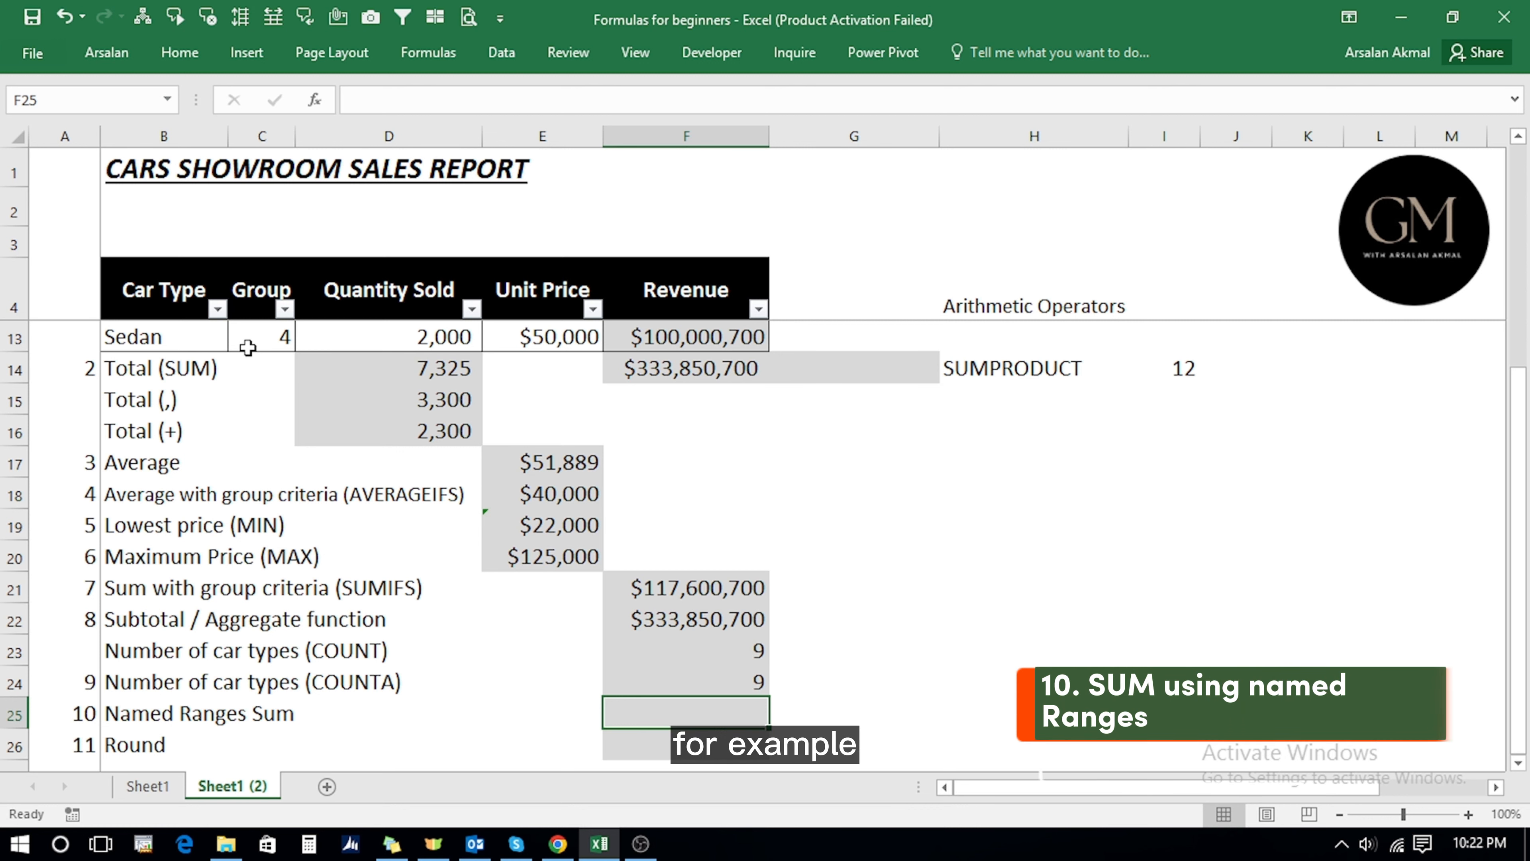
{"action": "key", "text": "Up"}
{"action": "key", "text": "Up"}
{"action": "key", "text": "Up"}
{"action": "key", "text": "Up"}
{"action": "key", "text": "Up"}
{"action": "key", "text": "Up"}
{"action": "key", "text": "Up"}
{"action": "key", "text": "Up"}
{"action": "key", "text": "Up"}
{"action": "key", "text": "Up"}
{"action": "key", "text": "Up"}
{"action": "key", "text": "Up"}
{"action": "key", "text": "Up"}
{"action": "key", "text": "Up"}
{"action": "key", "text": "Up"}
{"action": "key", "text": "Up"}
{"action": "key", "text": "Up"}
{"action": "key", "text": "Up"}
{"action": "key", "text": "Up"}
{"action": "key", "text": "Up"}
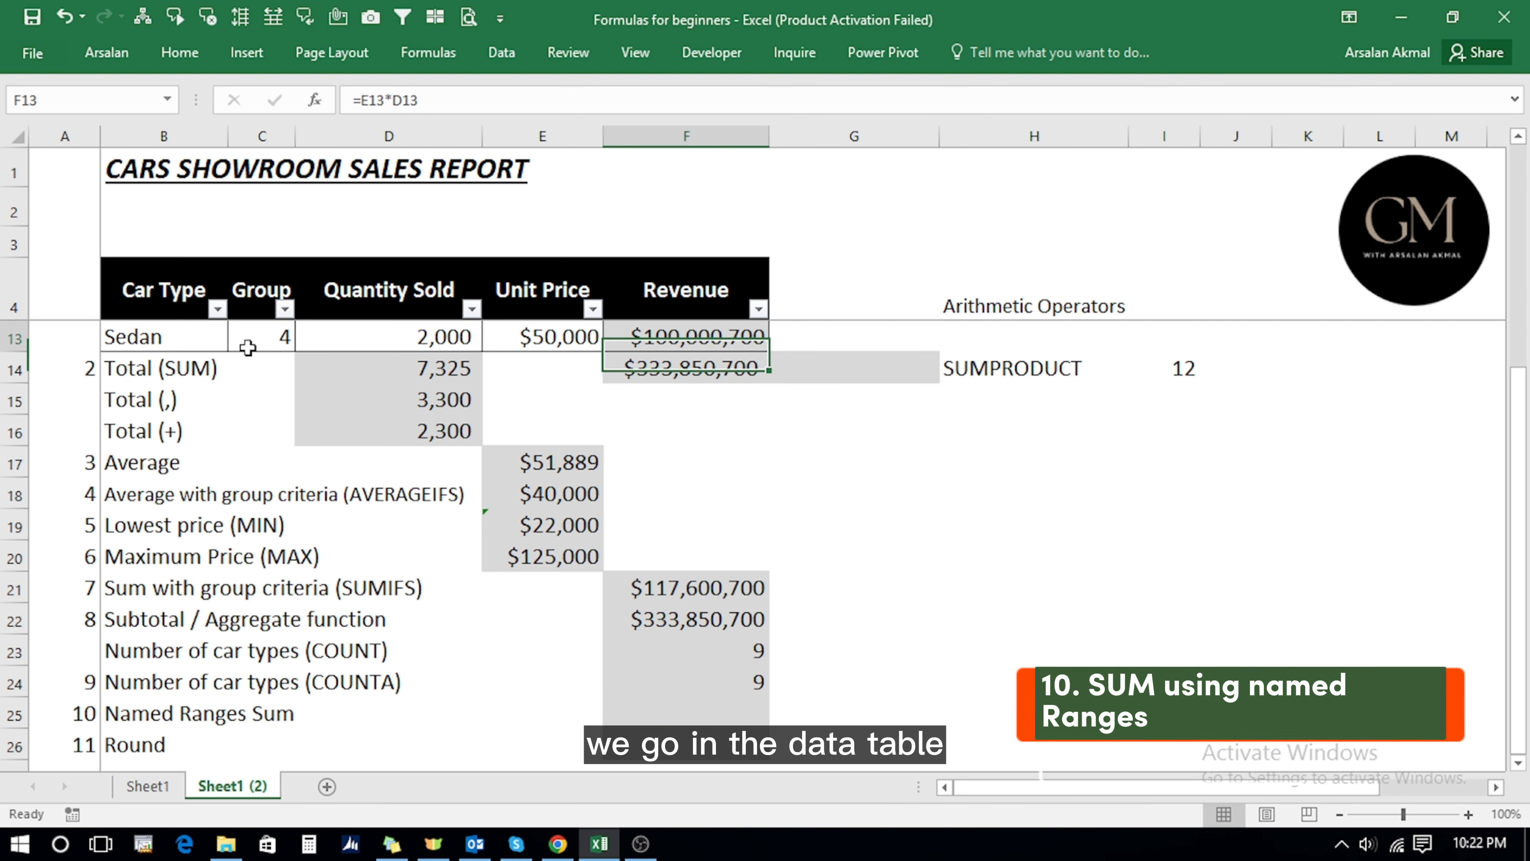
{"action": "key", "text": "Down"}
{"action": "key", "text": "Down"}
{"action": "key", "text": "shift+Down"}
{"action": "key", "text": "shift+Down"}
{"action": "key", "text": "shift+Down"}
{"action": "key", "text": "shift+Down"}
{"action": "key", "text": "shift+Down"}
{"action": "key", "text": "shift+Down"}
{"action": "key", "text": "shift+Down"}
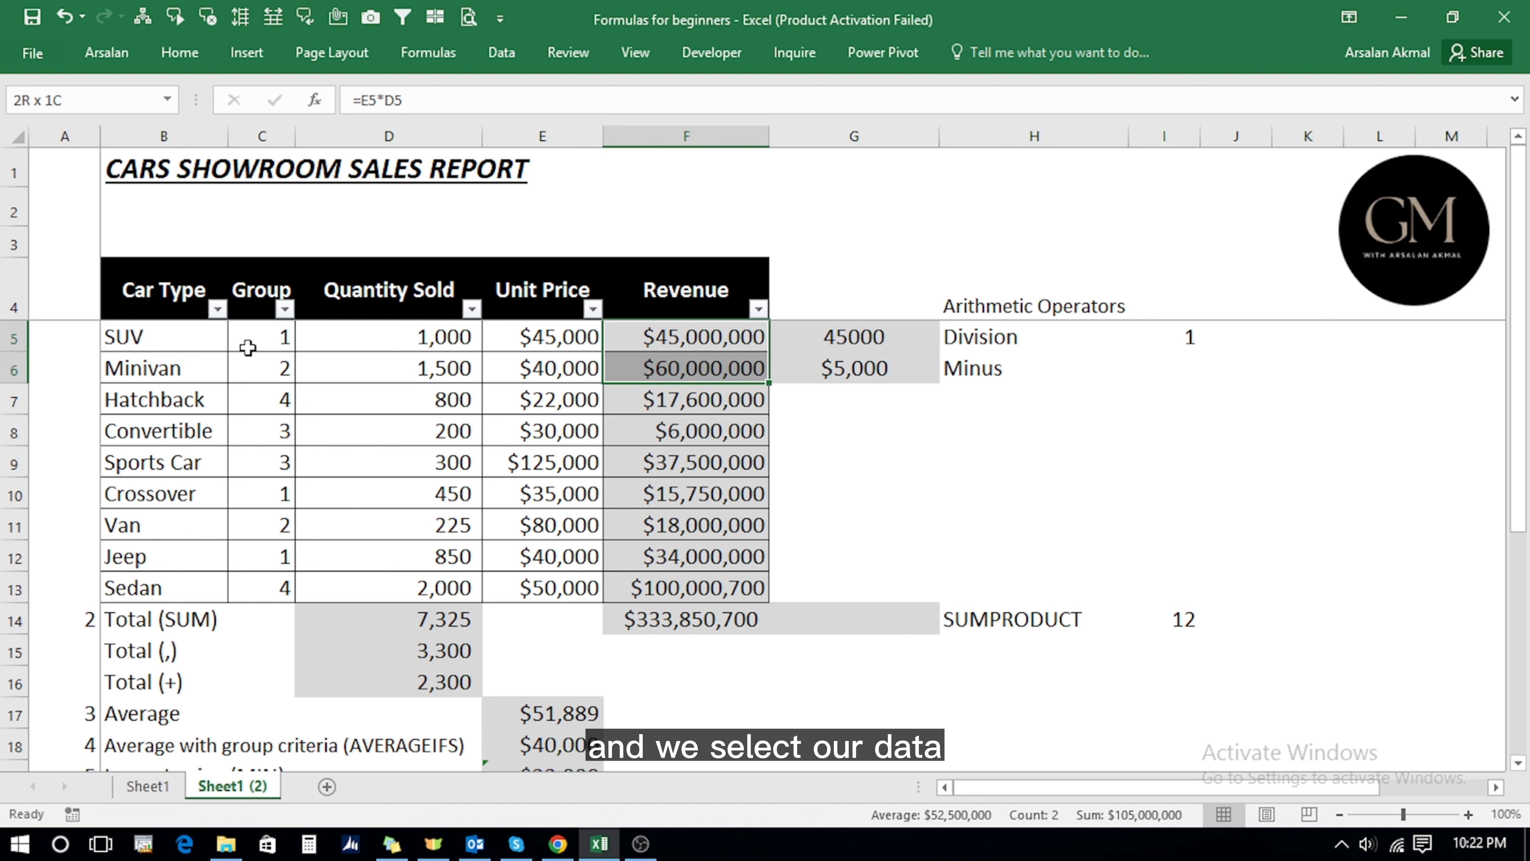
{"action": "key", "text": "shift+Down"}
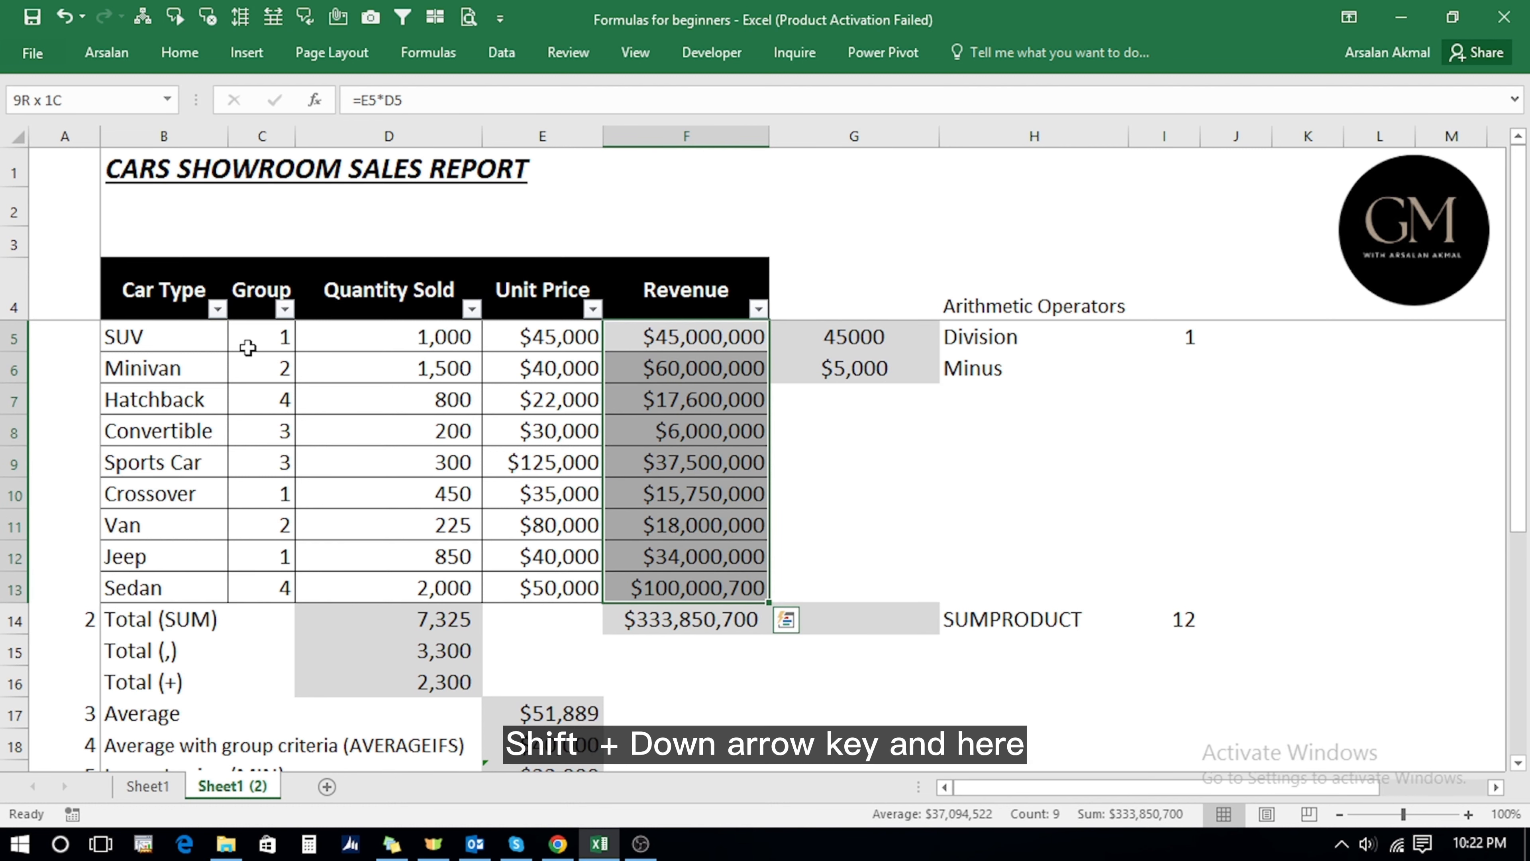
{"action": "left_click", "coordinate": [53, 100]}
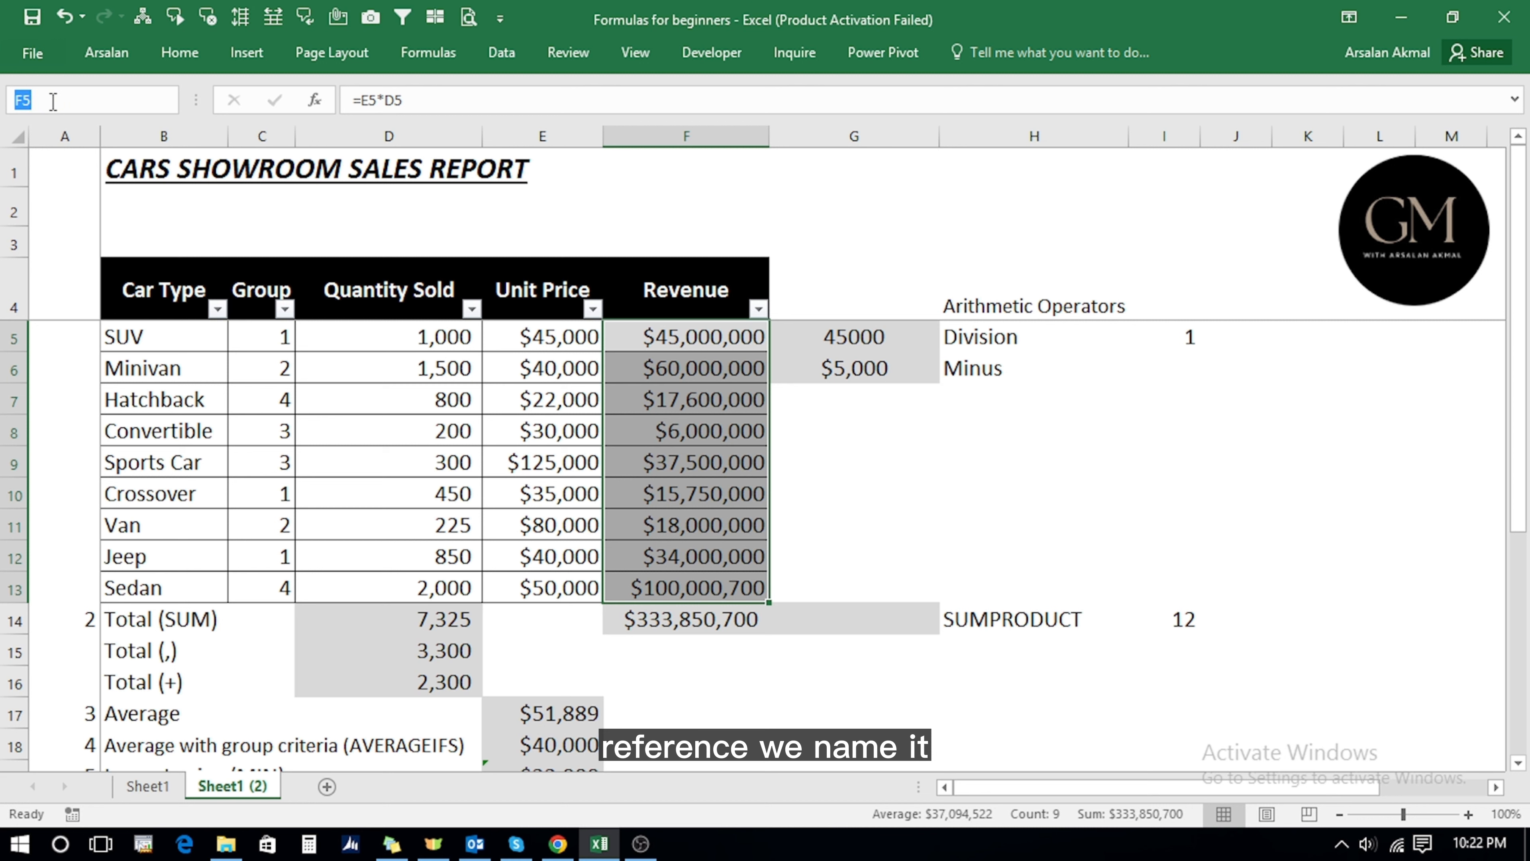
{"action": "type", "text": "total_rev"}
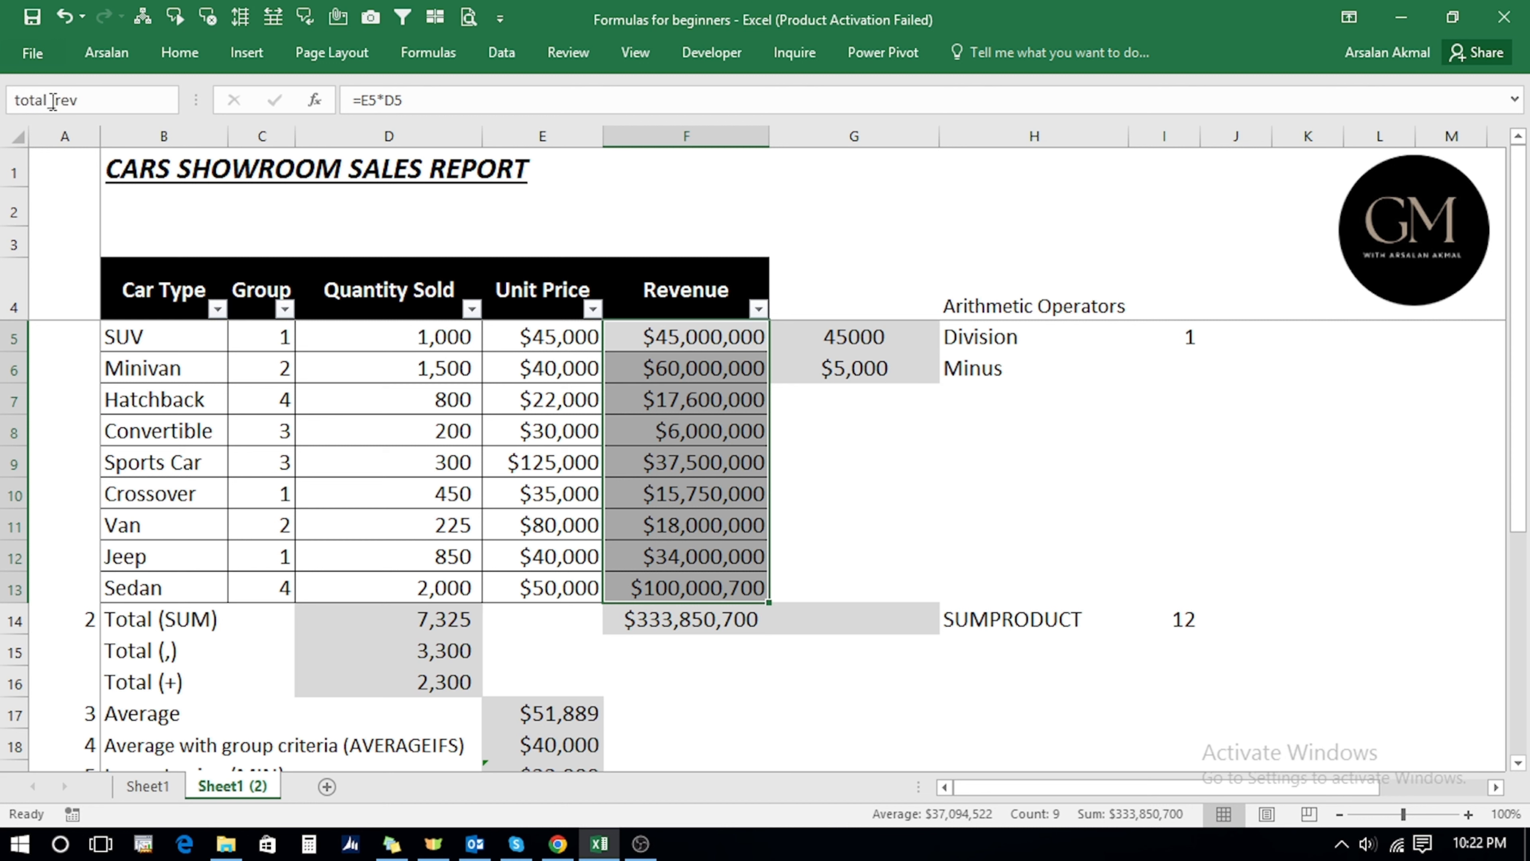
{"action": "key", "text": "Return"}
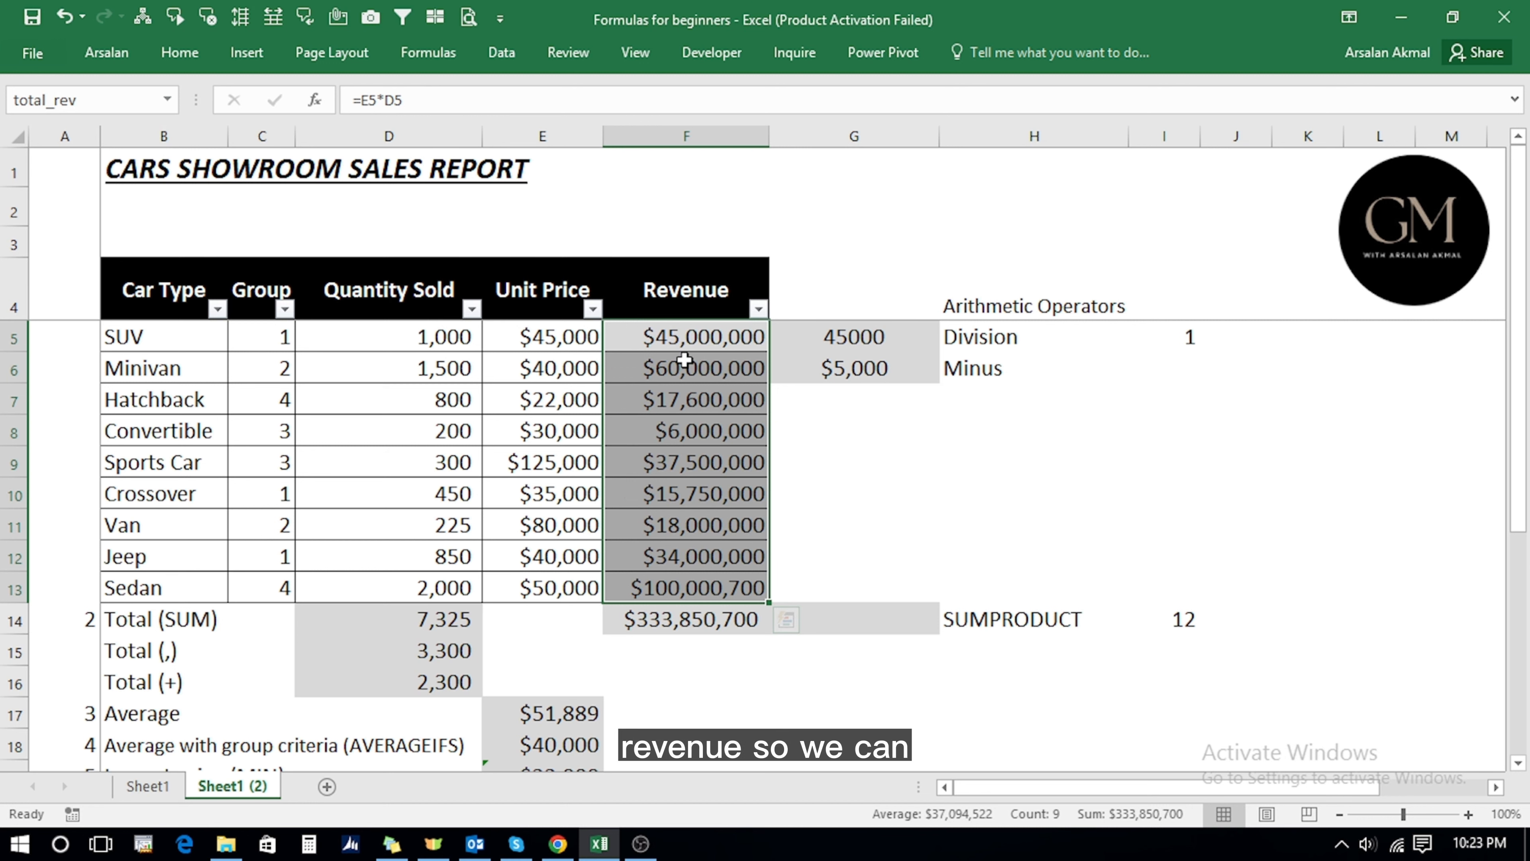
Enter =SUM(total_rev) in cell F25 to total the revenue through the named range.
{"action": "scroll", "coordinate": [662, 543], "scroll_direction": "down", "scroll_amount": 4}
{"action": "left_click", "coordinate": [686, 650]}
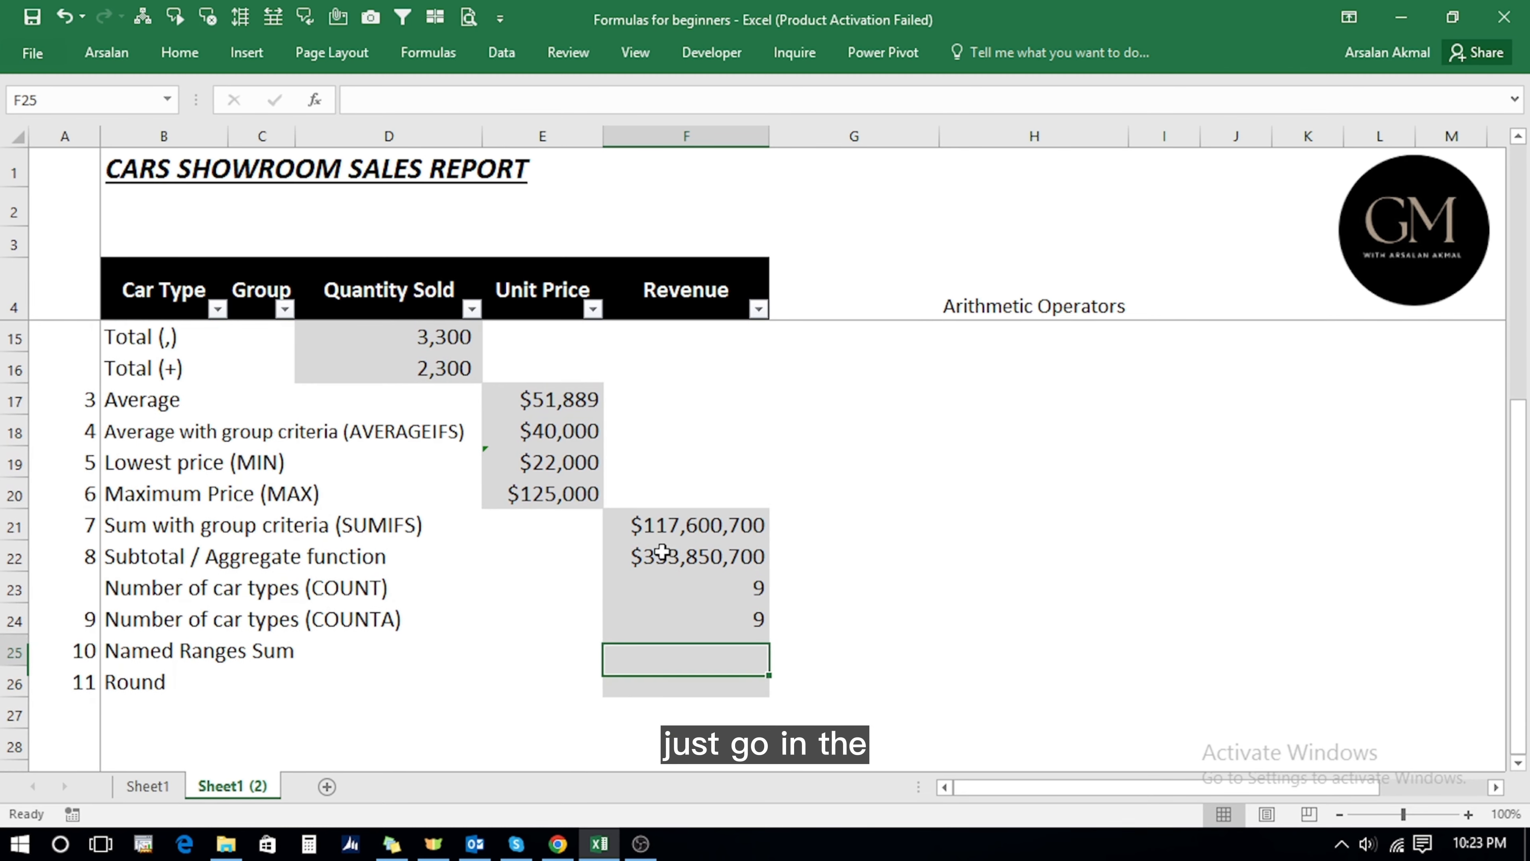
{"action": "type", "text": "="}
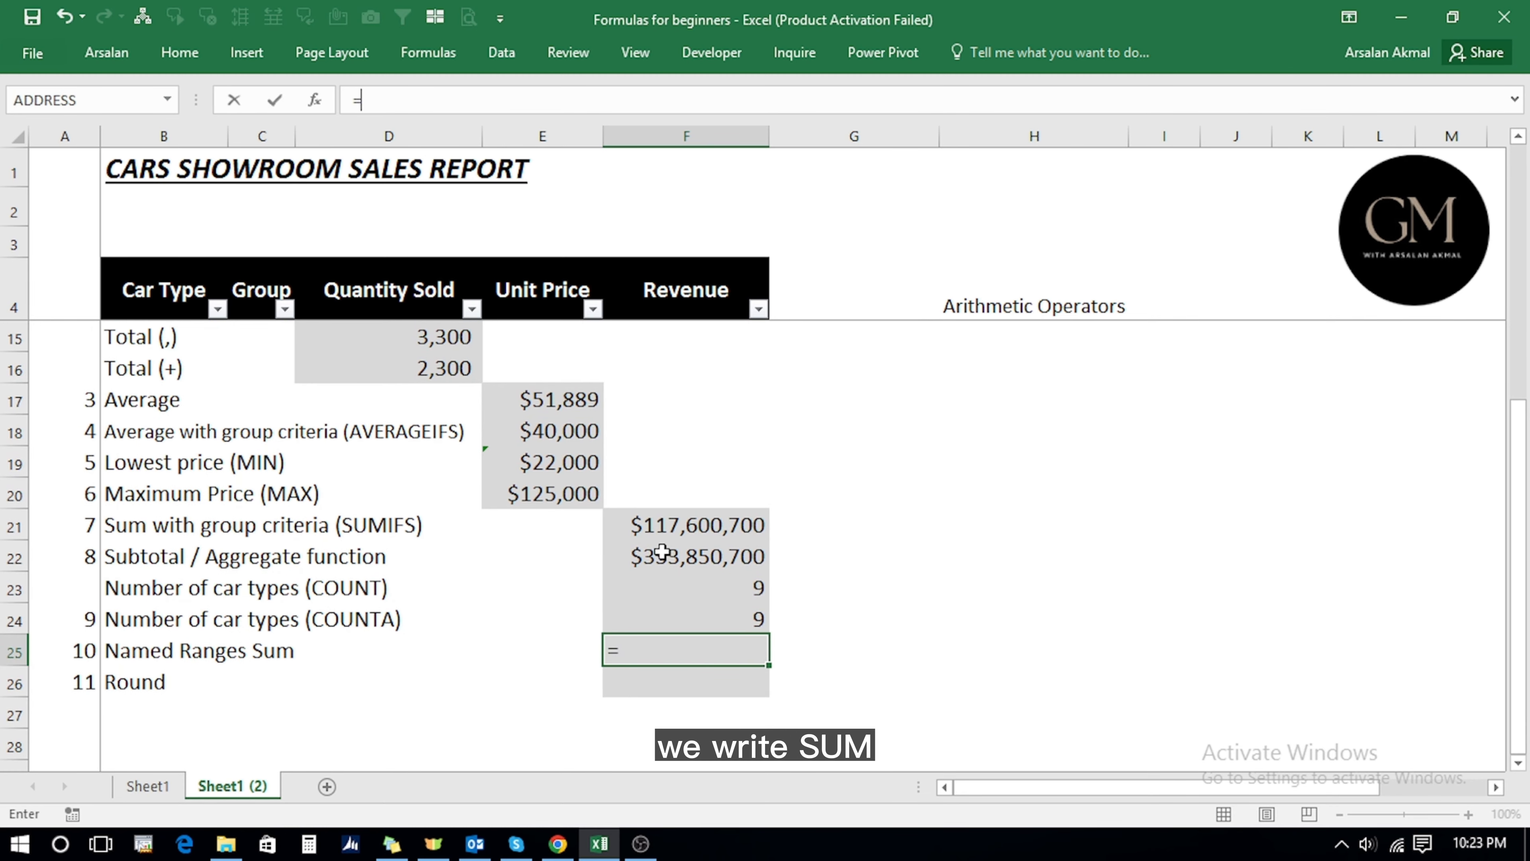
{"action": "type", "text": "sum"}
{"action": "key", "text": "Tab"}
{"action": "type", "text": "tot"}
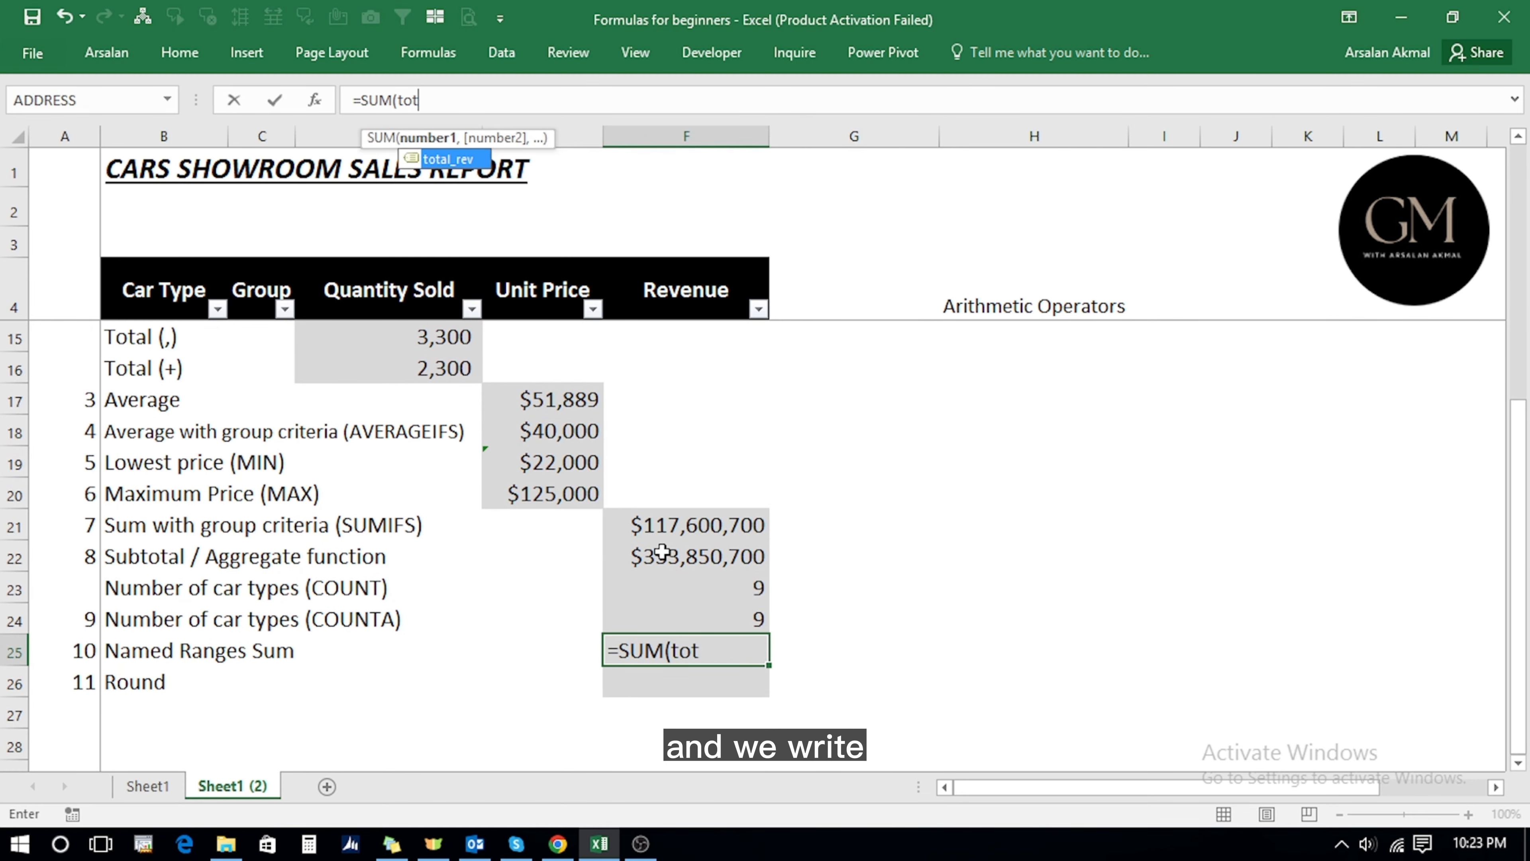
{"action": "key", "text": "Tab"}
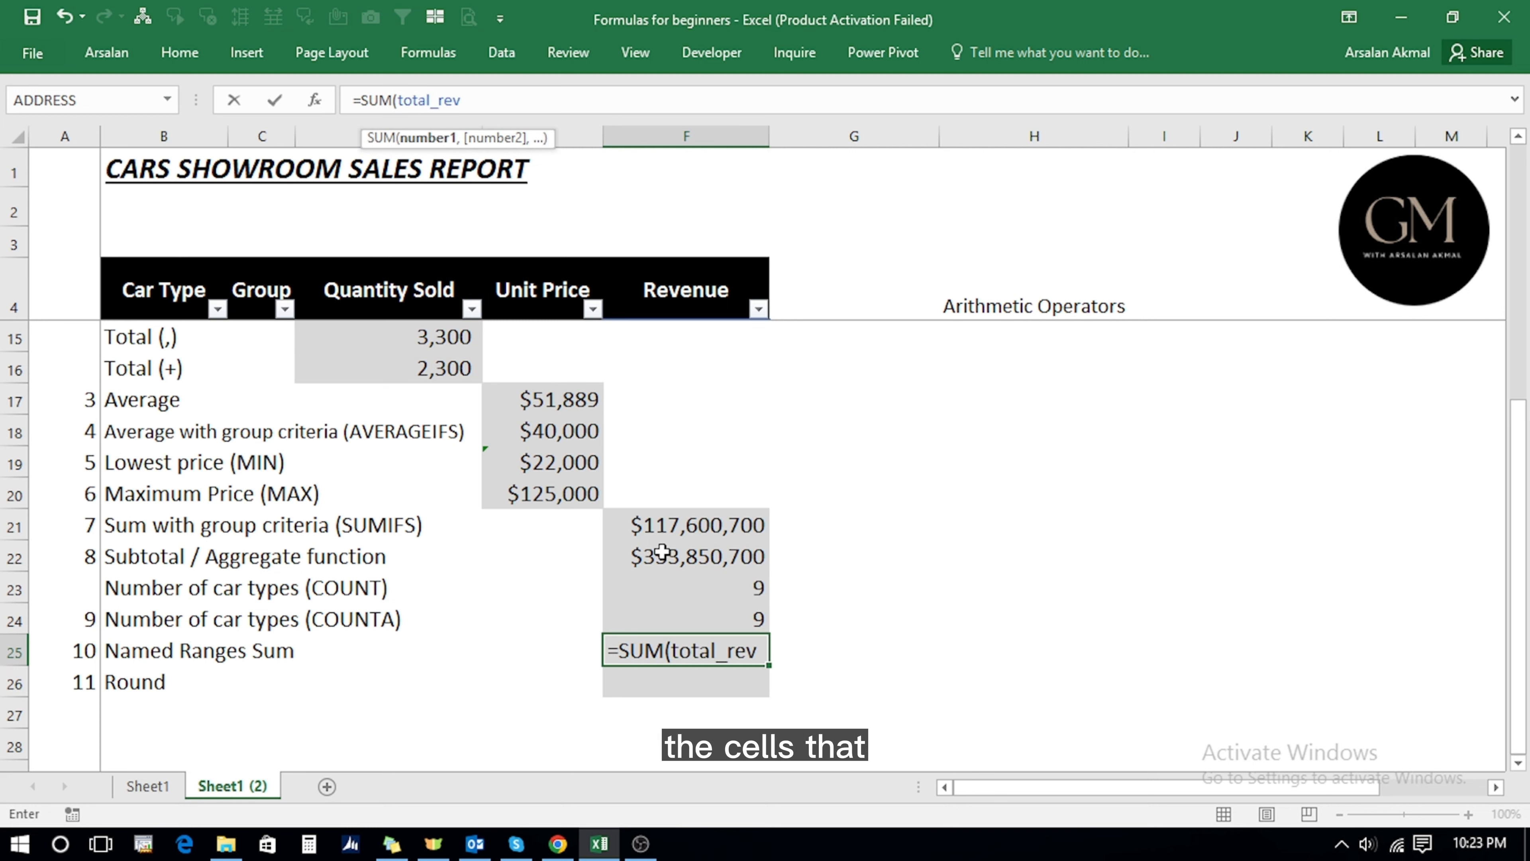
{"action": "type", "text": ")"}
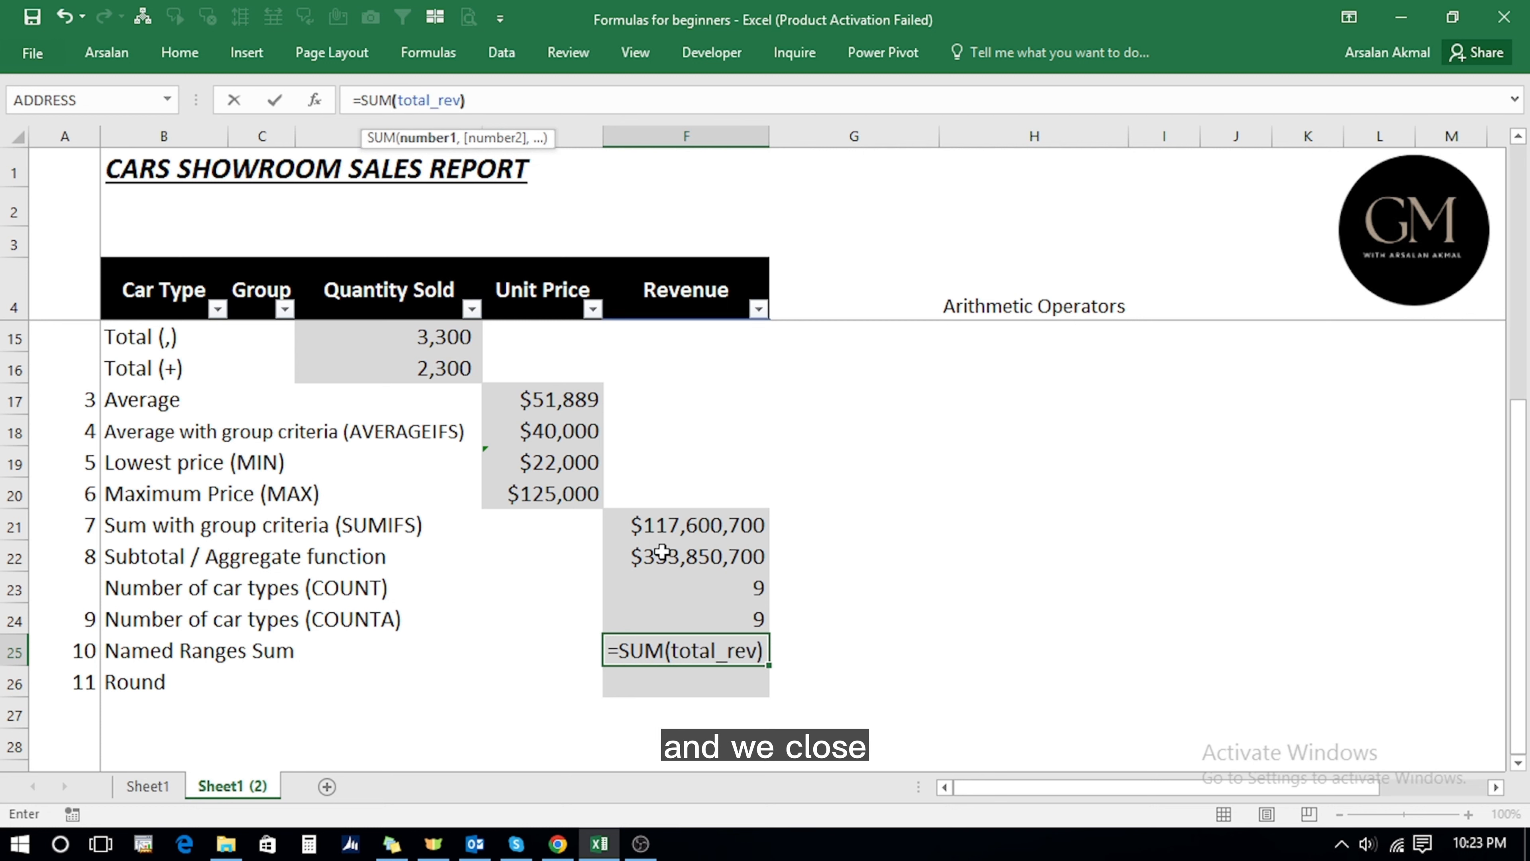
{"action": "key", "text": "Return"}
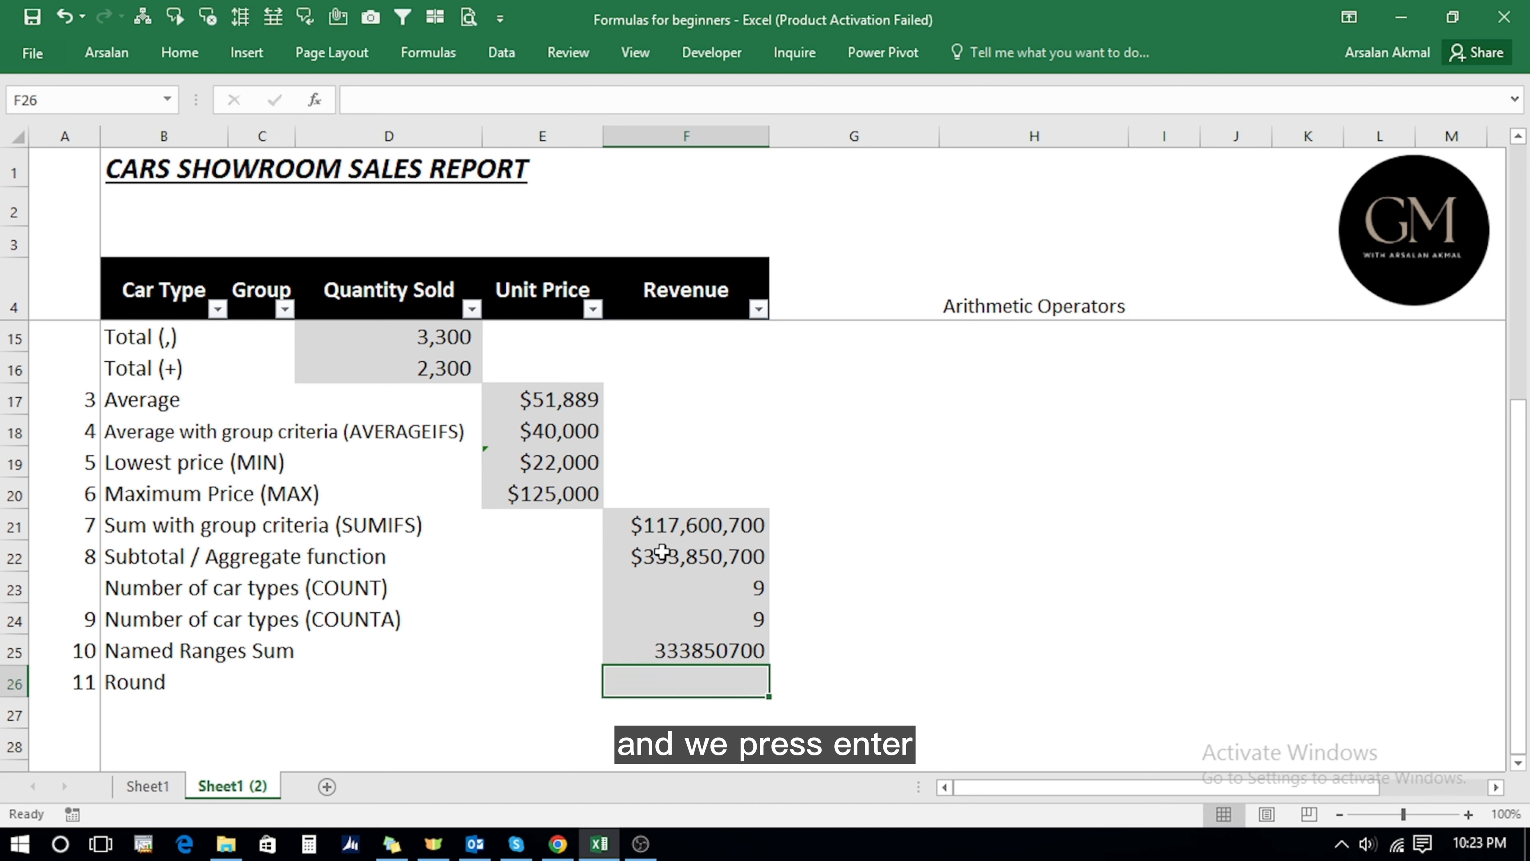
Copy the currency format of F22 onto the Named Ranges Sum in F25 and compare it with the revenue total in F14.
{"action": "left_click", "coordinate": [653, 553]}
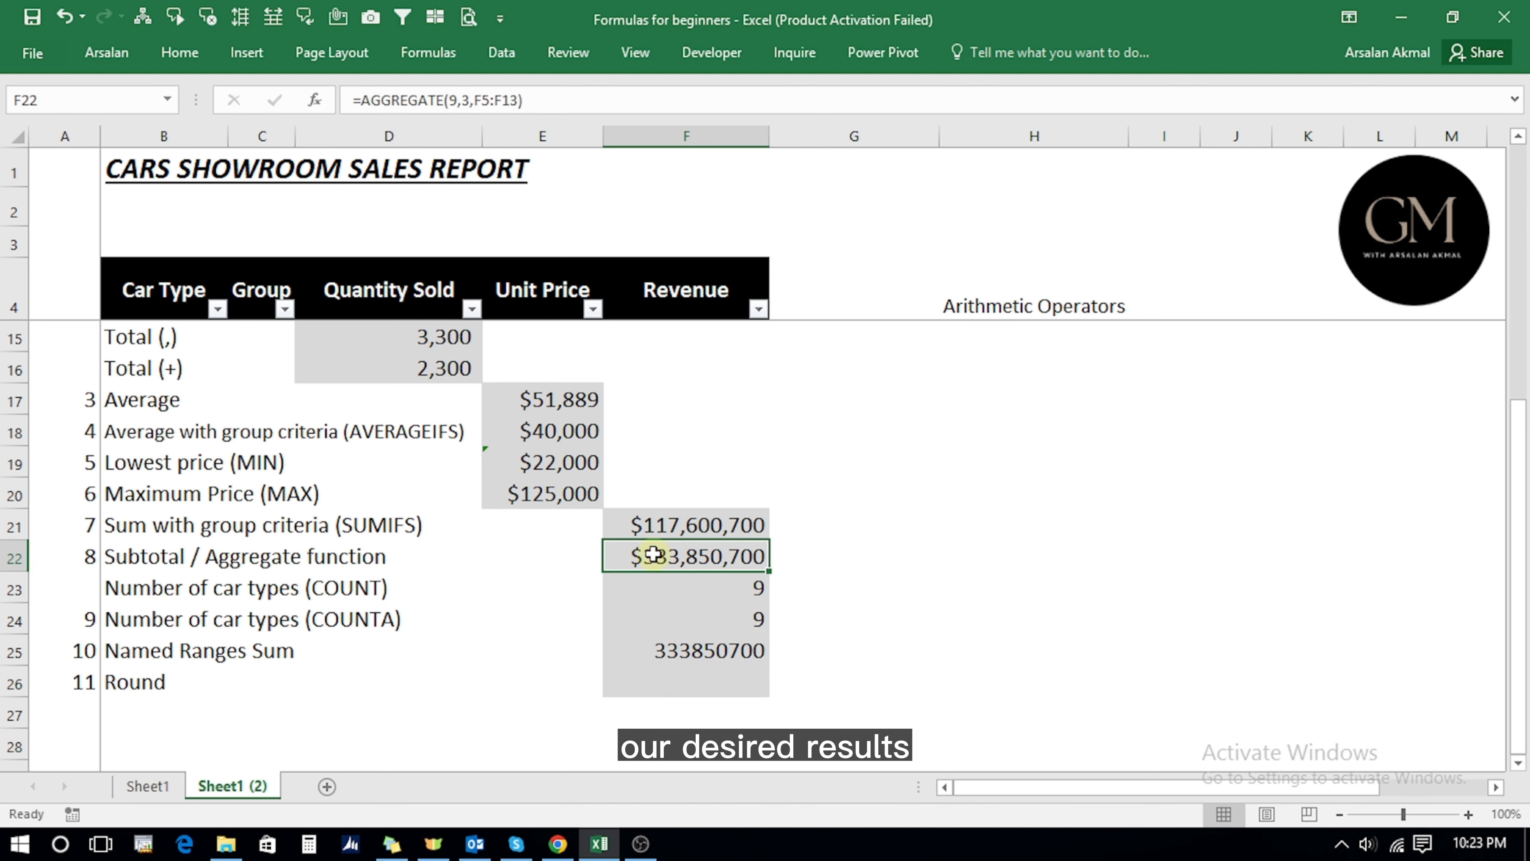
{"action": "left_click", "coordinate": [183, 53]}
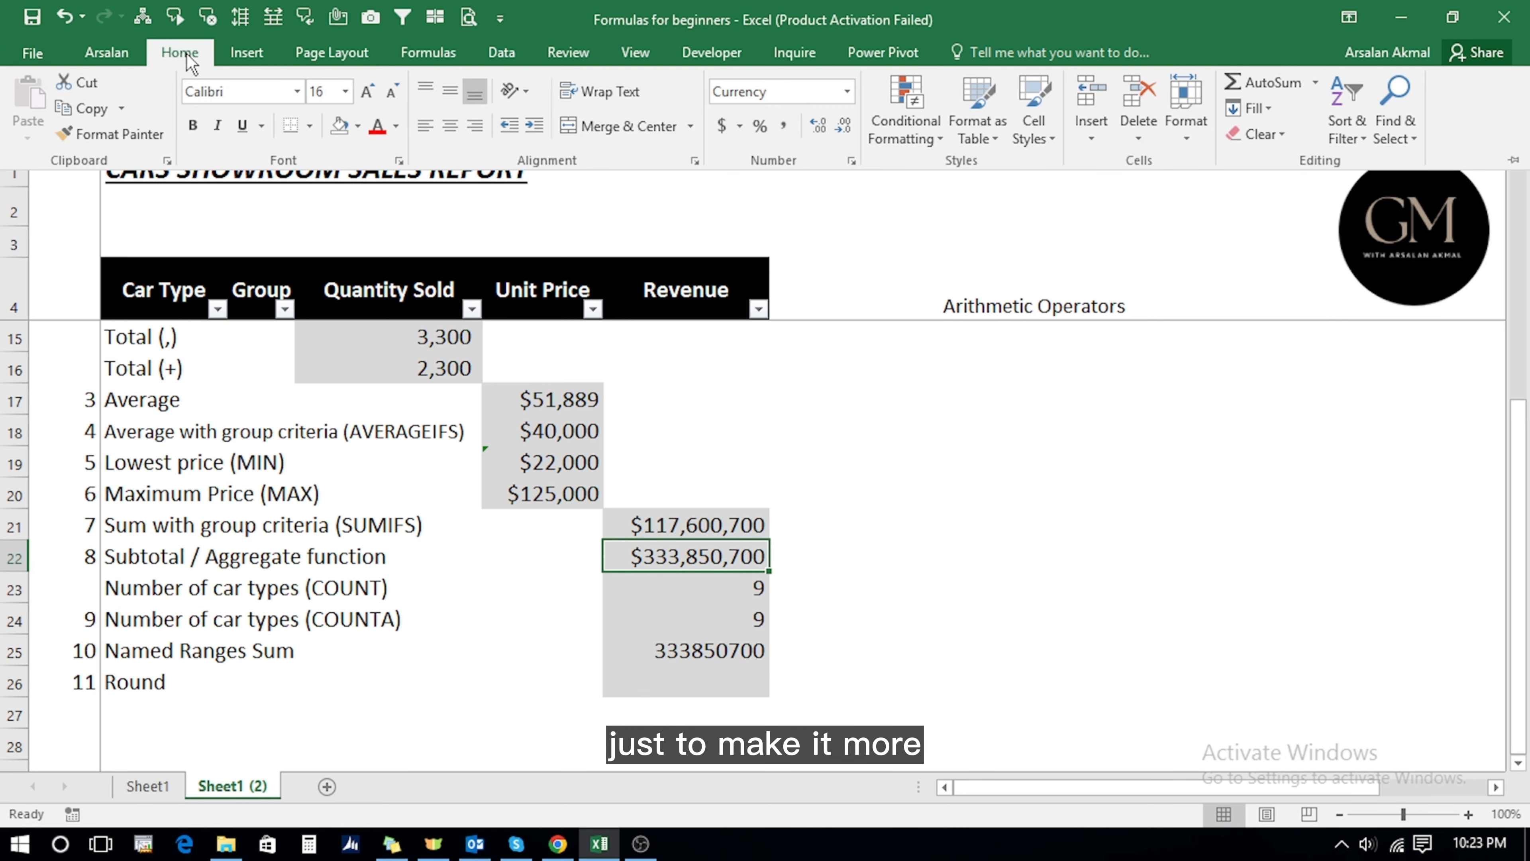
{"action": "left_click", "coordinate": [117, 136]}
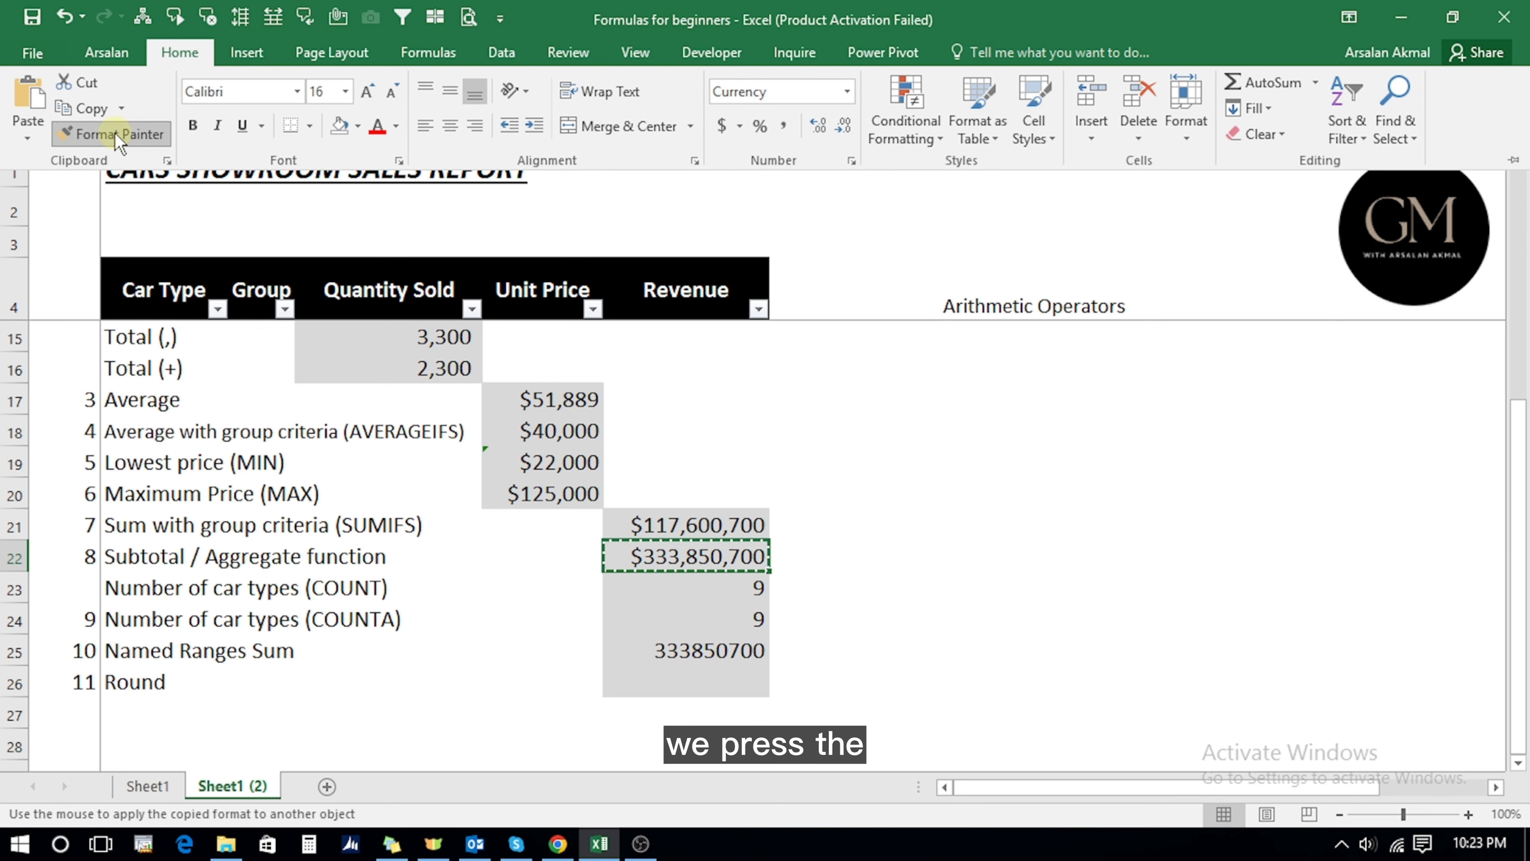
{"action": "left_click", "coordinate": [702, 648]}
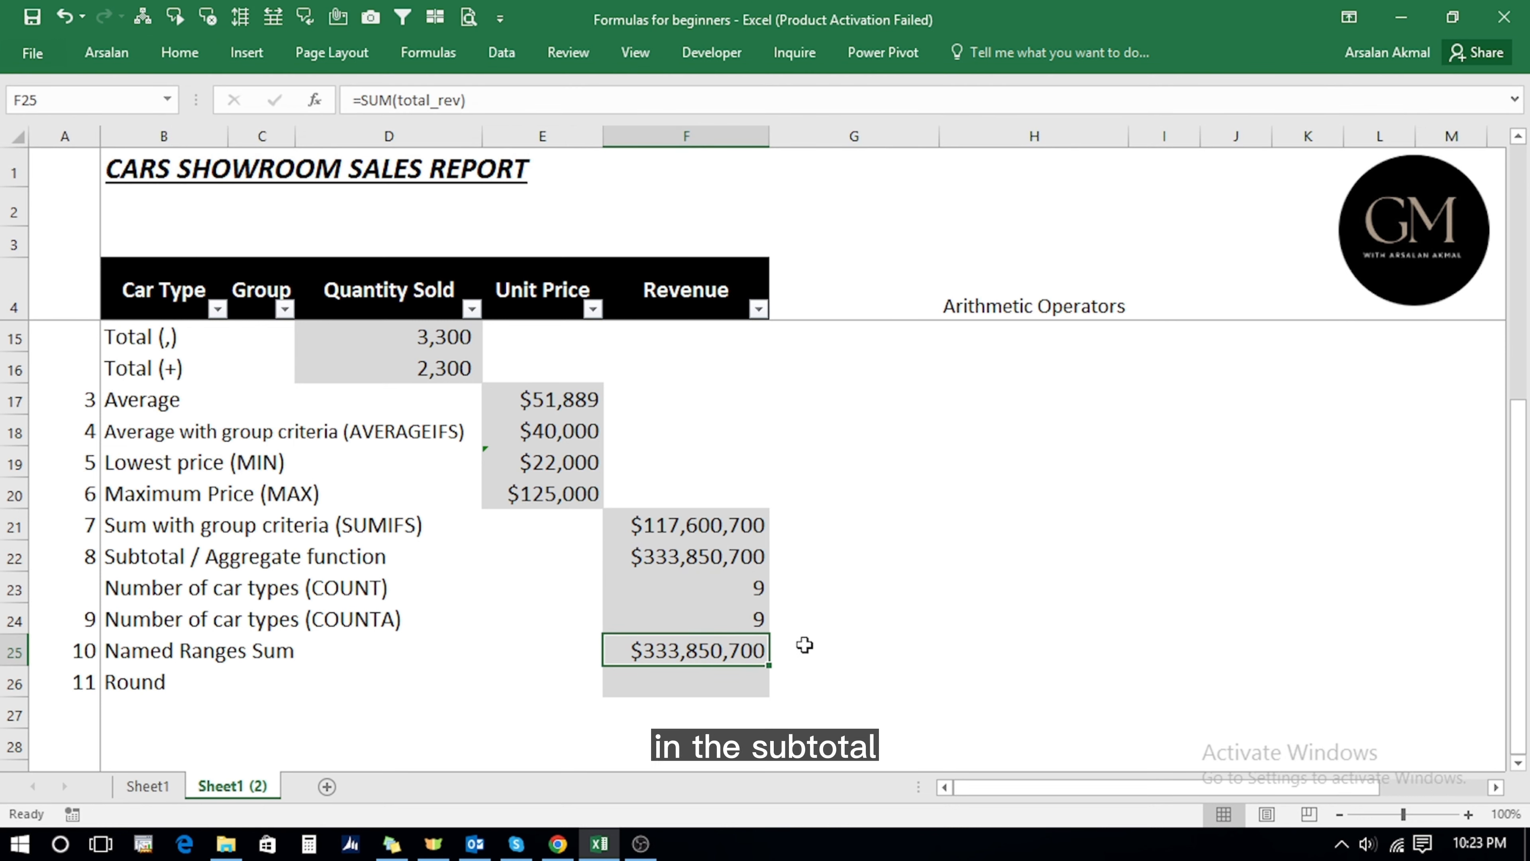
{"action": "left_click_drag", "start_coordinate": [1518, 675], "coordinate": [1518, 560]}
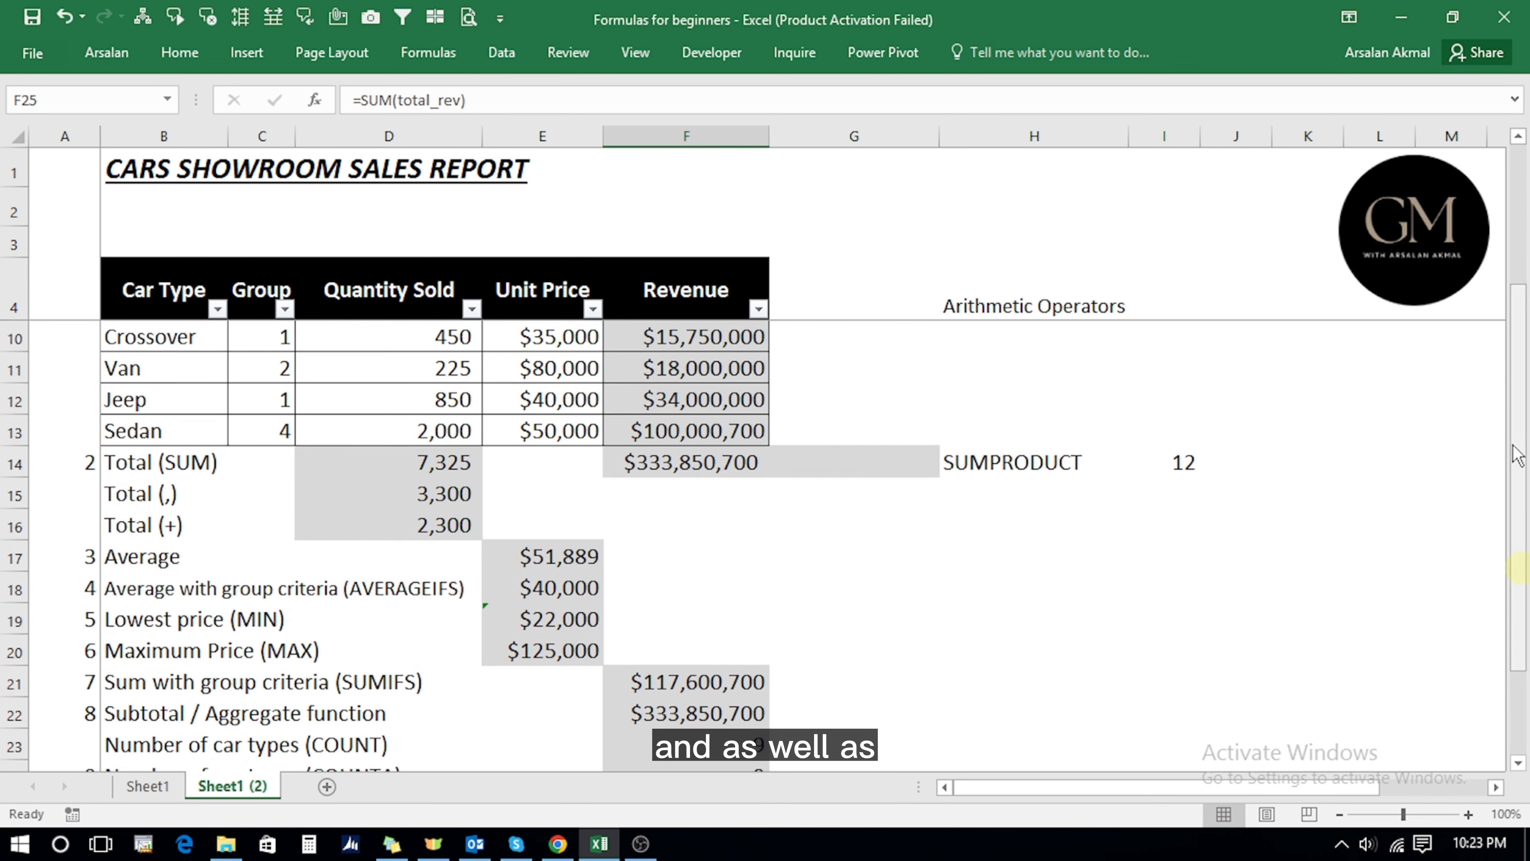
{"action": "left_click", "coordinate": [733, 464]}
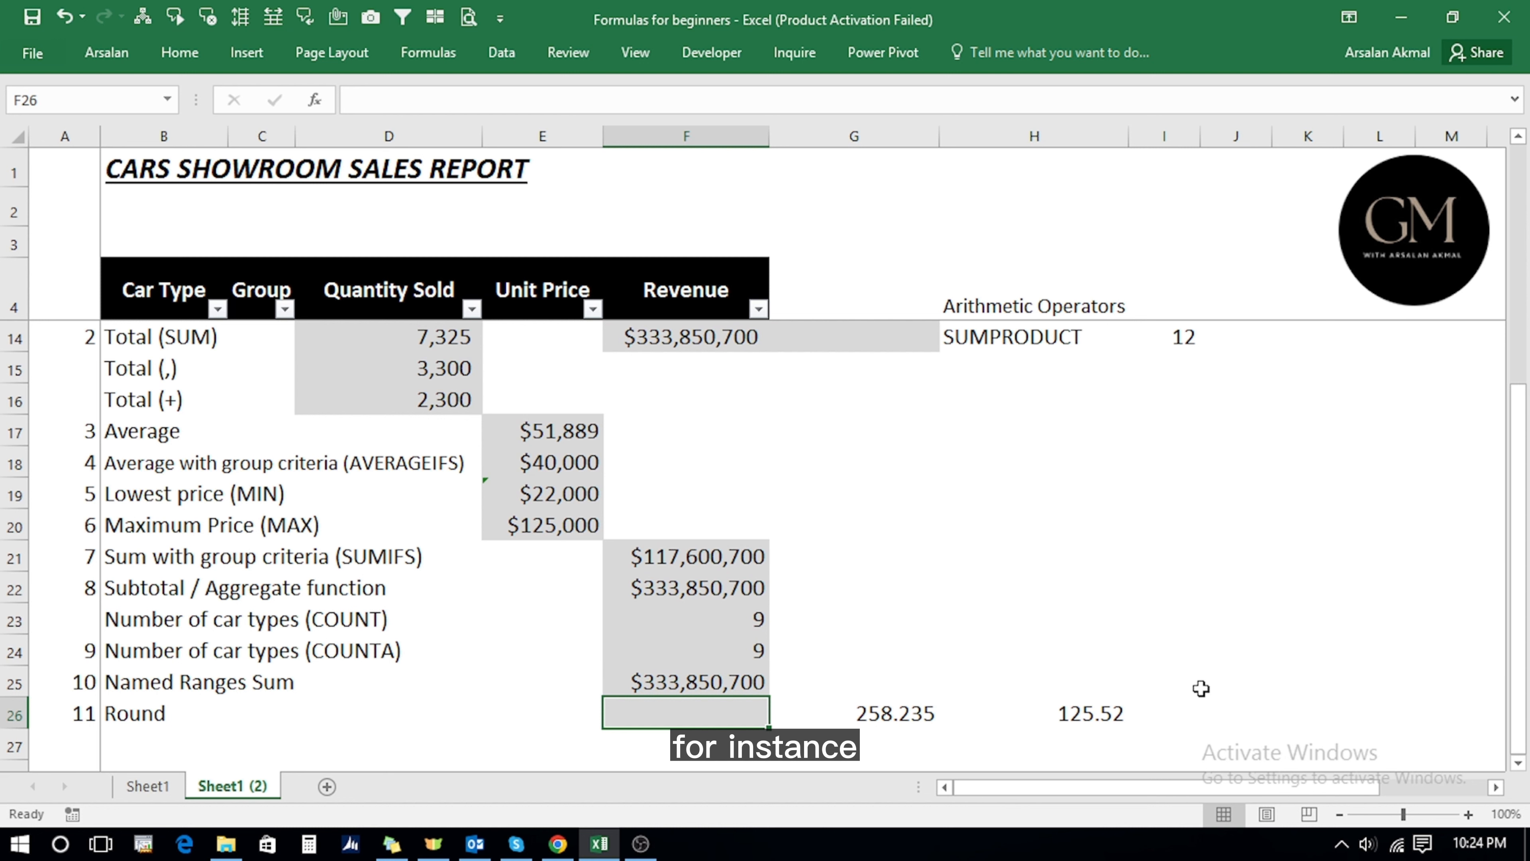
Multiply the decimal values in G26 and H26 with the formula +G26*H26 in cell F26.
{"action": "type", "text": "+"}
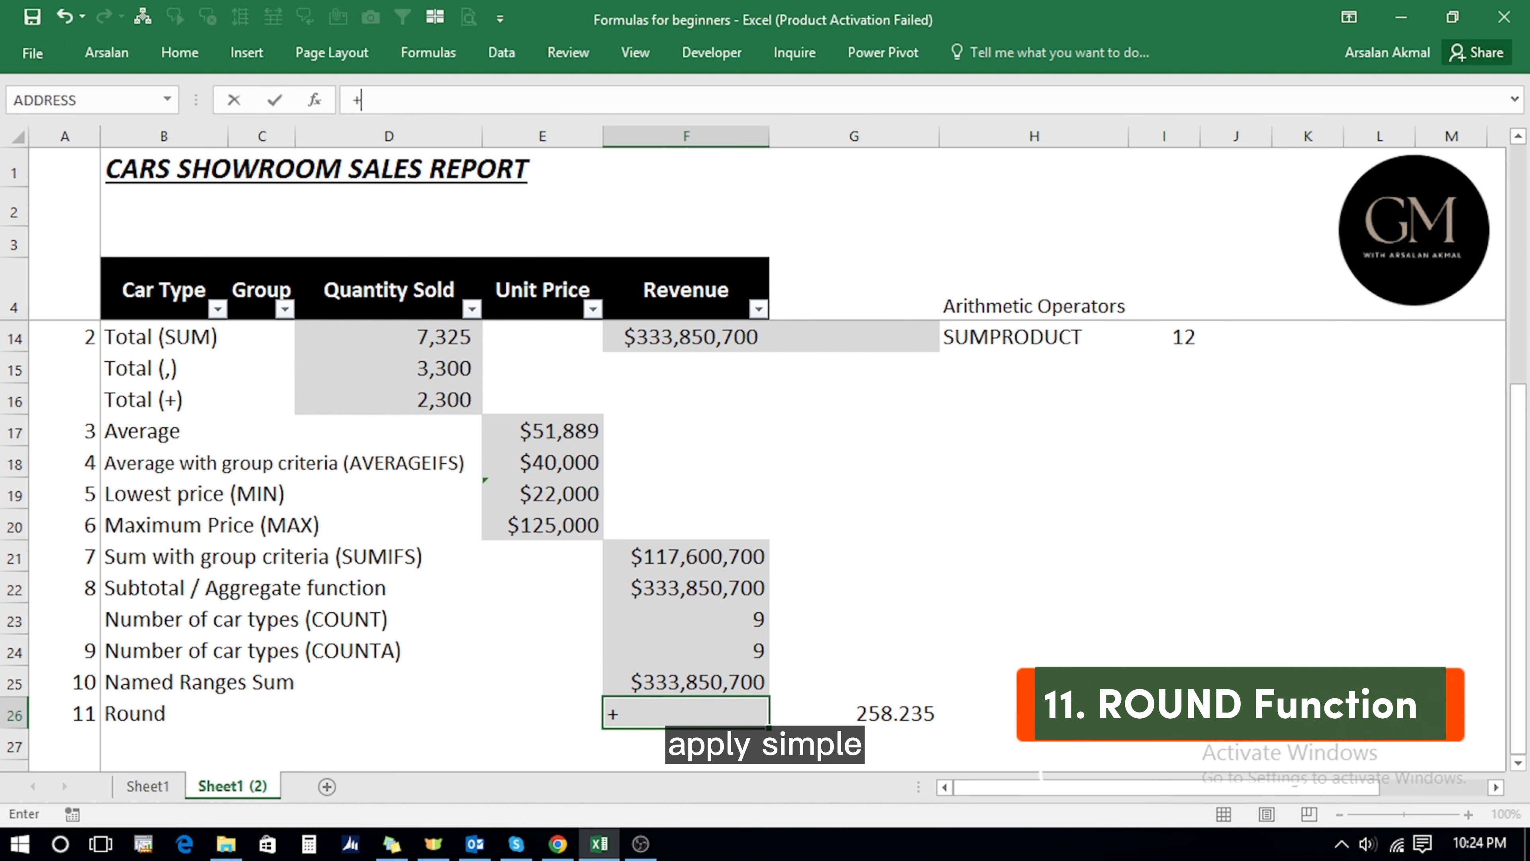
{"action": "key", "text": "Right"}
{"action": "type", "text": "*"}
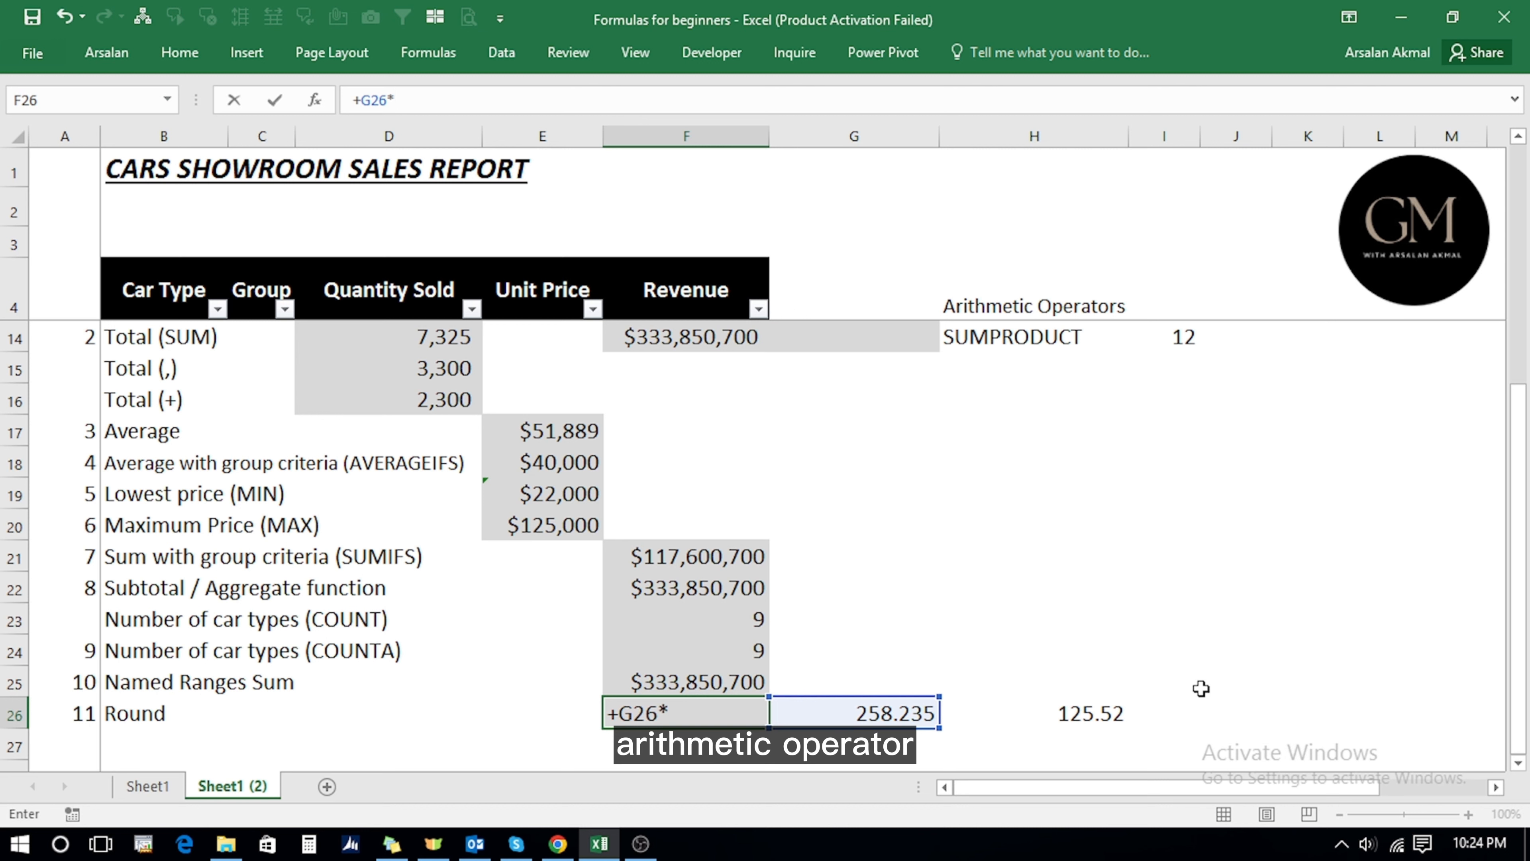
{"action": "key", "text": "Right"}
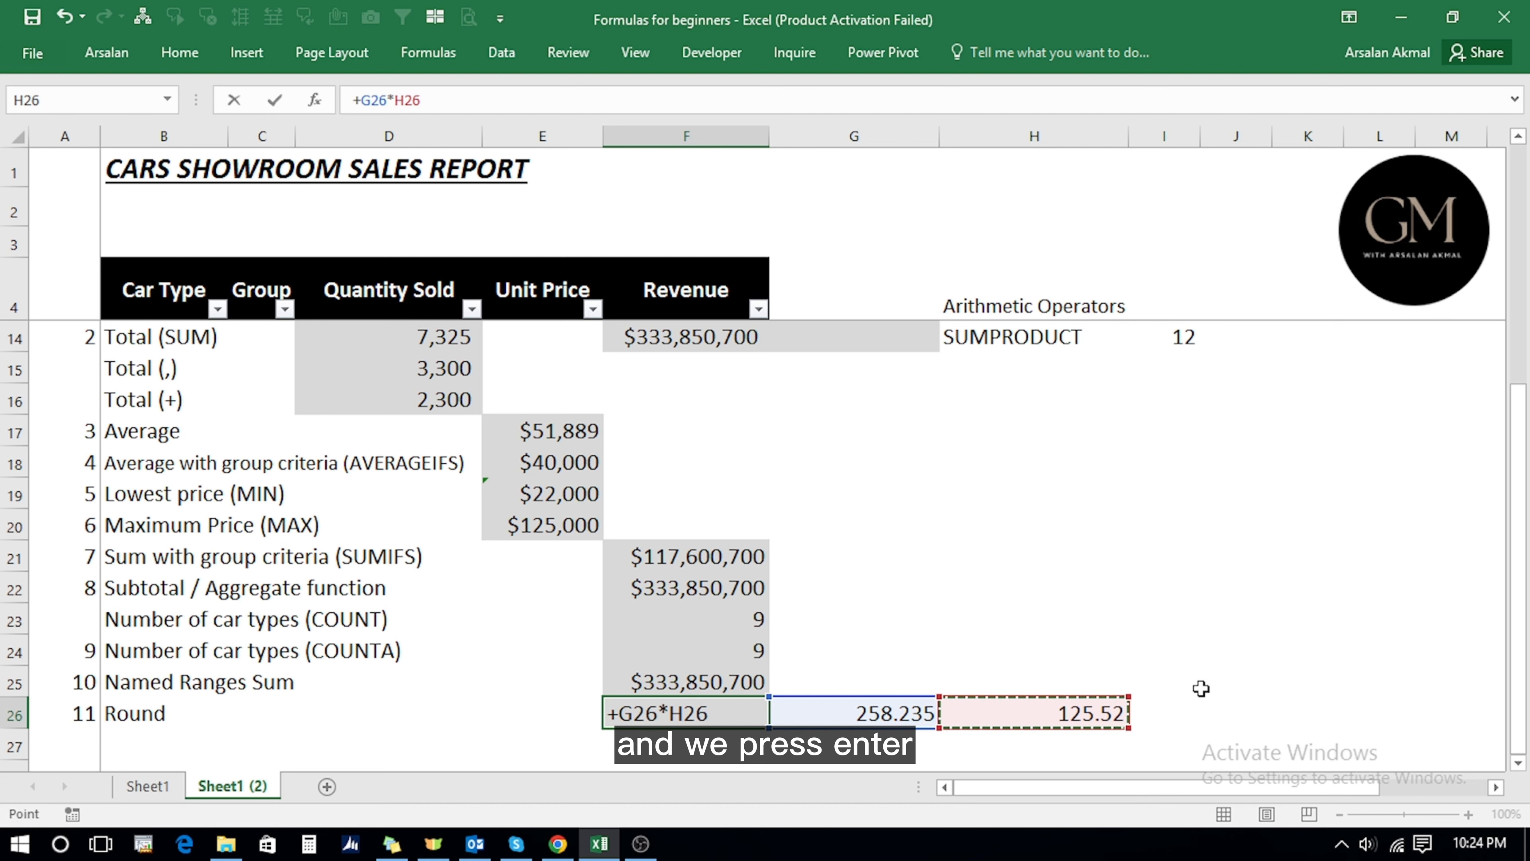
{"action": "key", "text": "Return"}
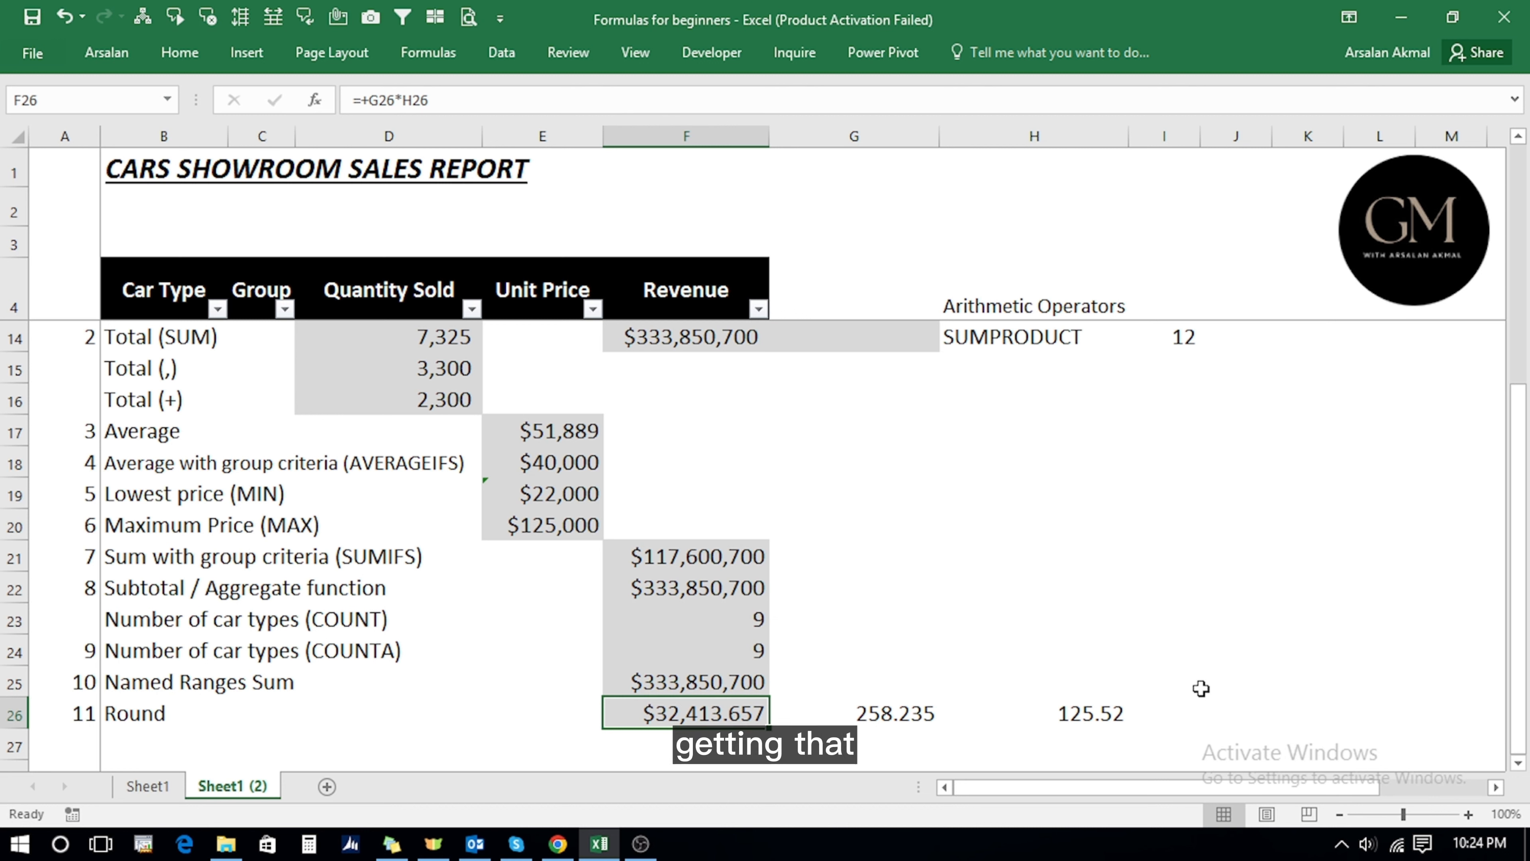
Enter =ROUND(G26*H26,0) in cell F26 to round the product to zero decimal digits.
{"action": "type", "text": "="}
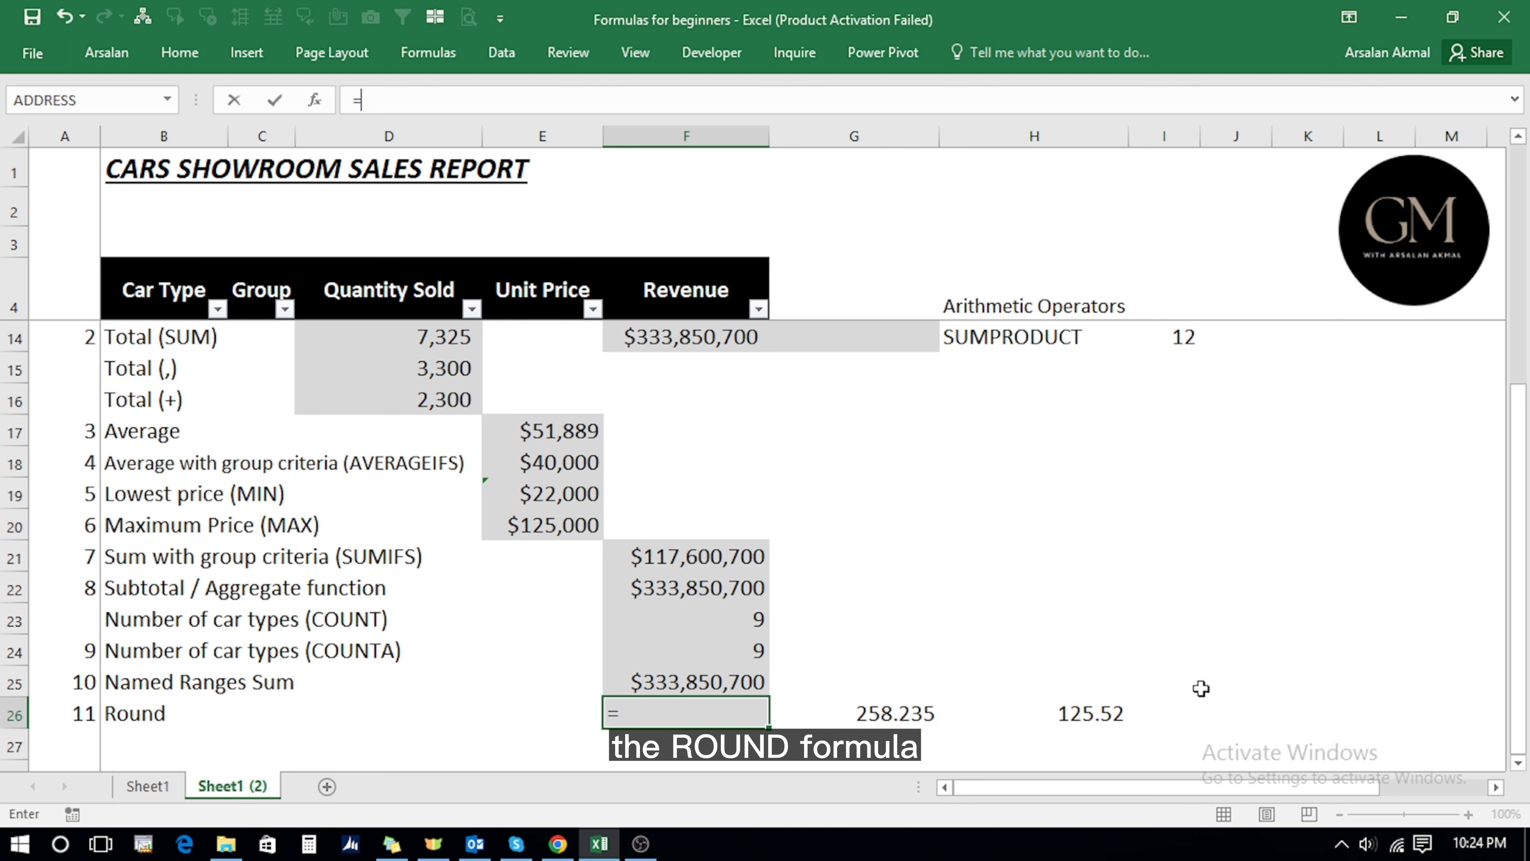
{"action": "type", "text": "rou"}
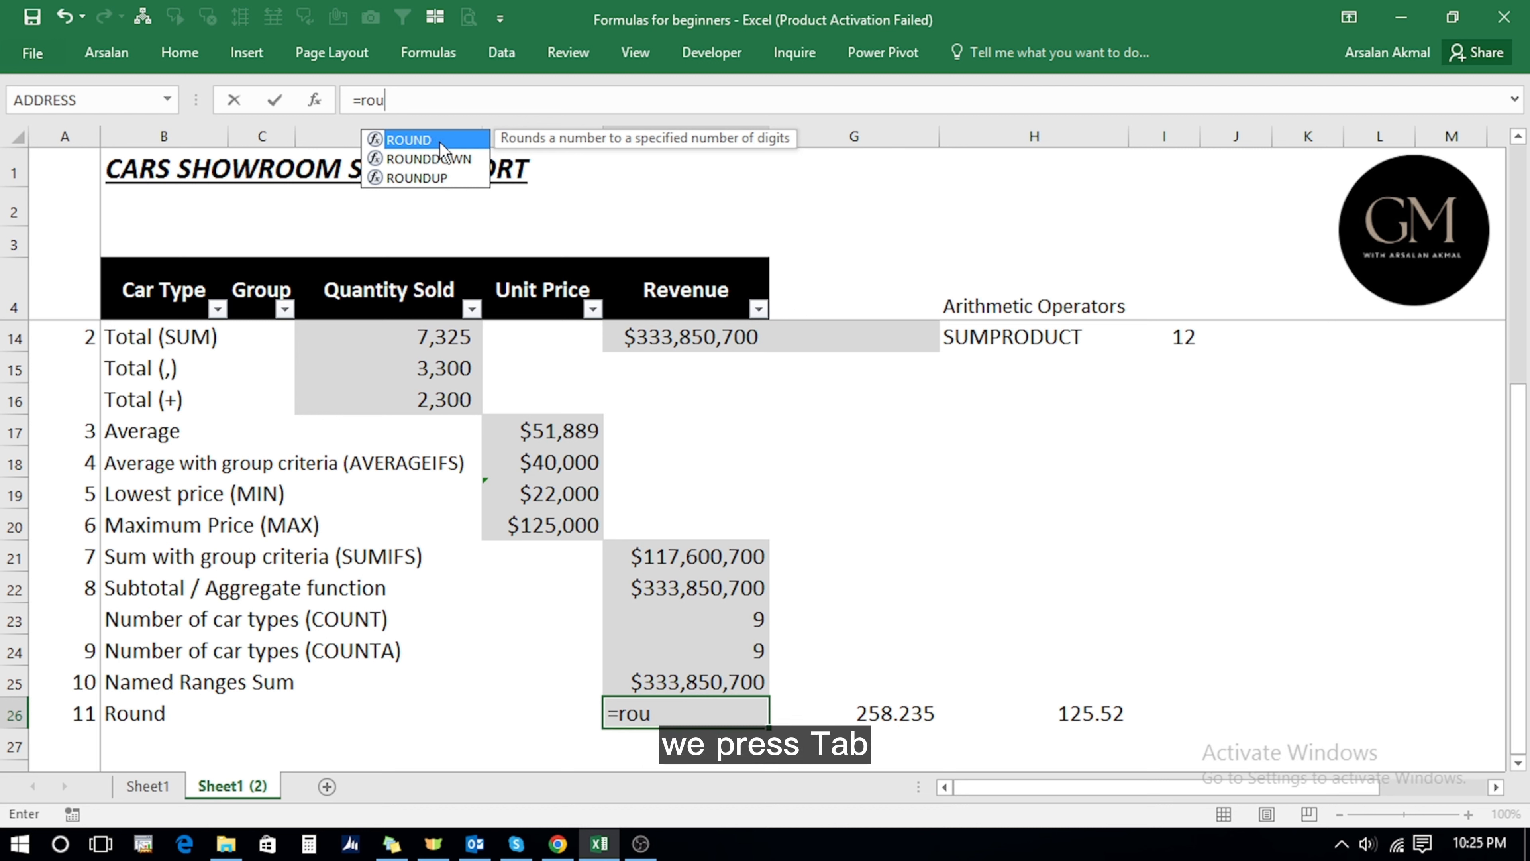
{"action": "key", "text": "Tab"}
{"action": "left_click", "coordinate": [914, 710]}
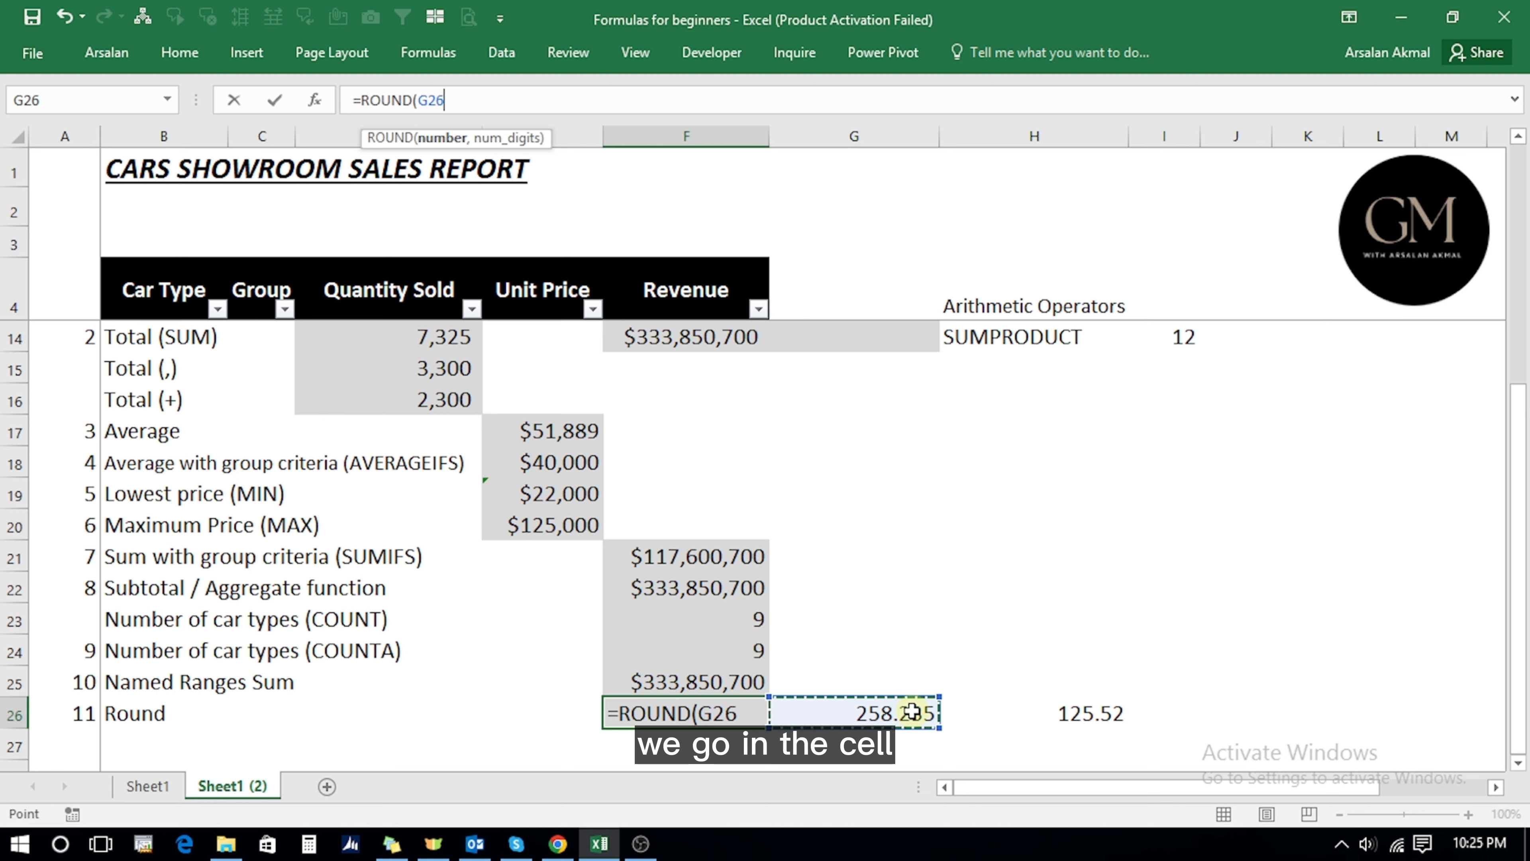
{"action": "type", "text": "*"}
{"action": "left_click", "coordinate": [1056, 714]}
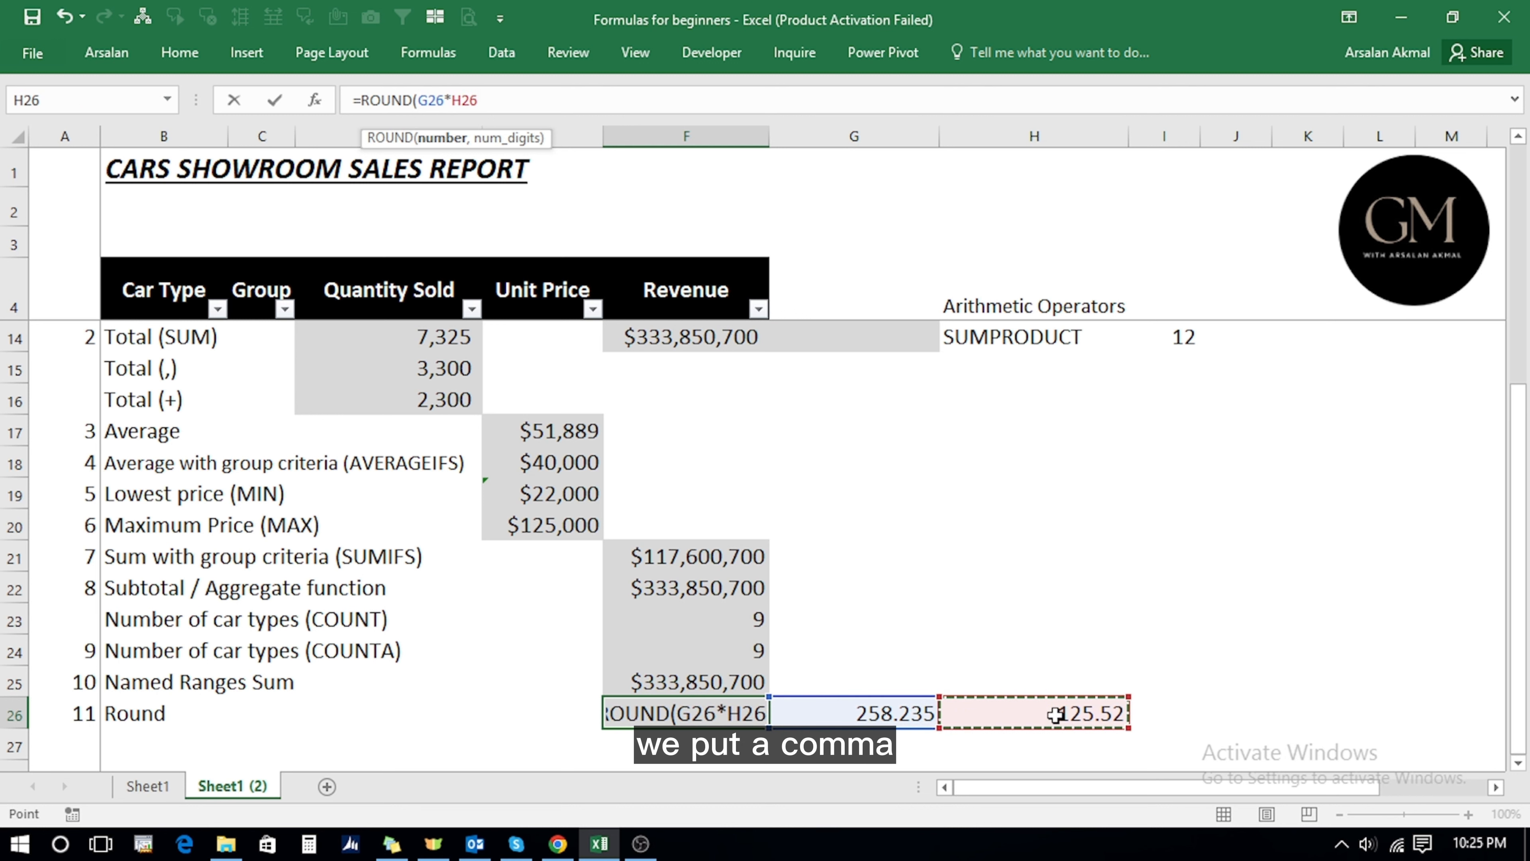
{"action": "type", "text": ","}
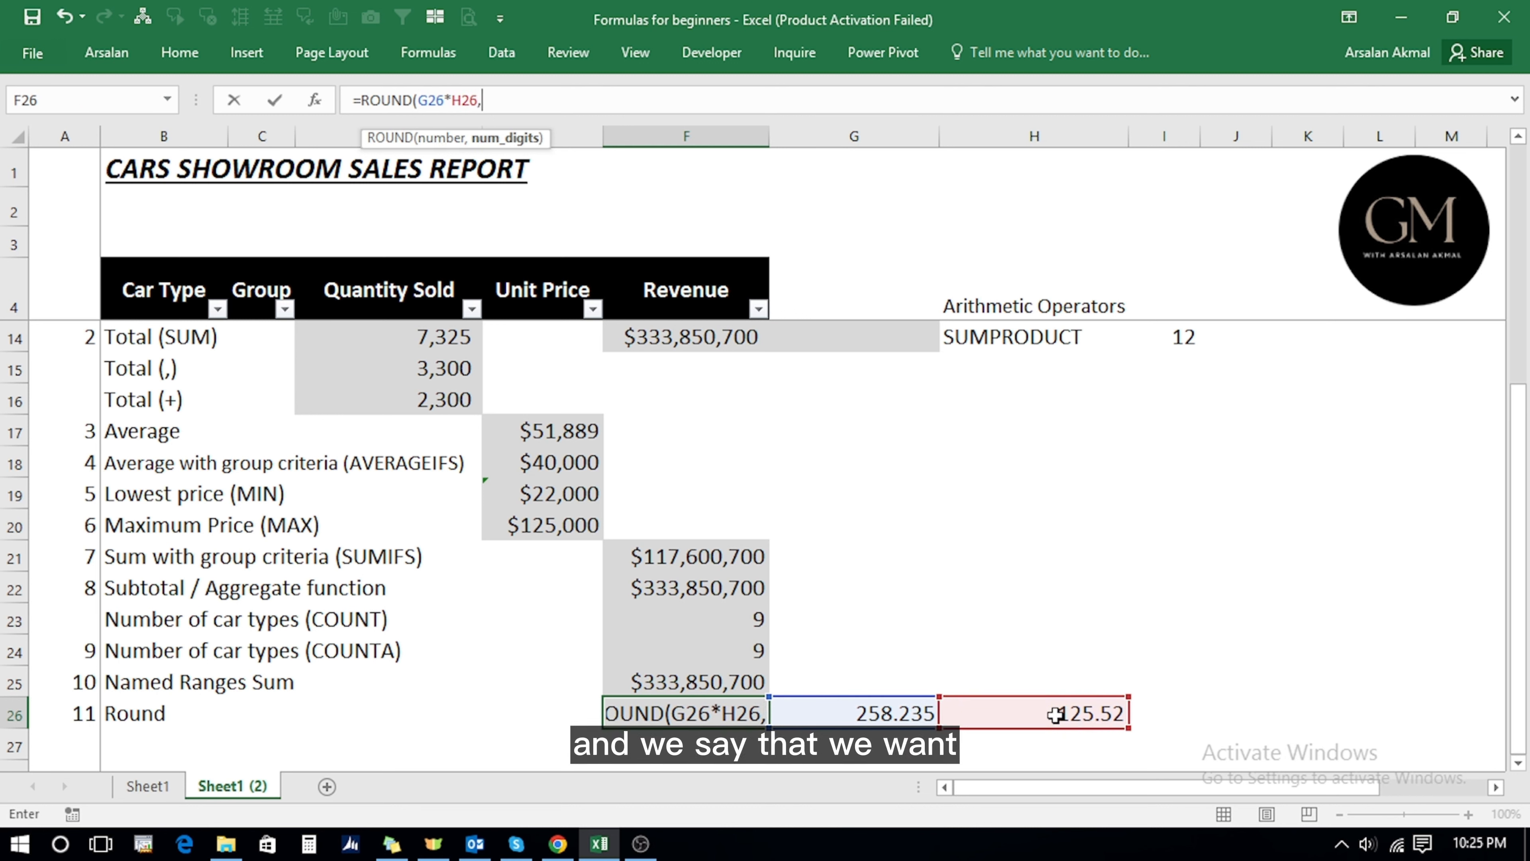
{"action": "type", "text": "0"}
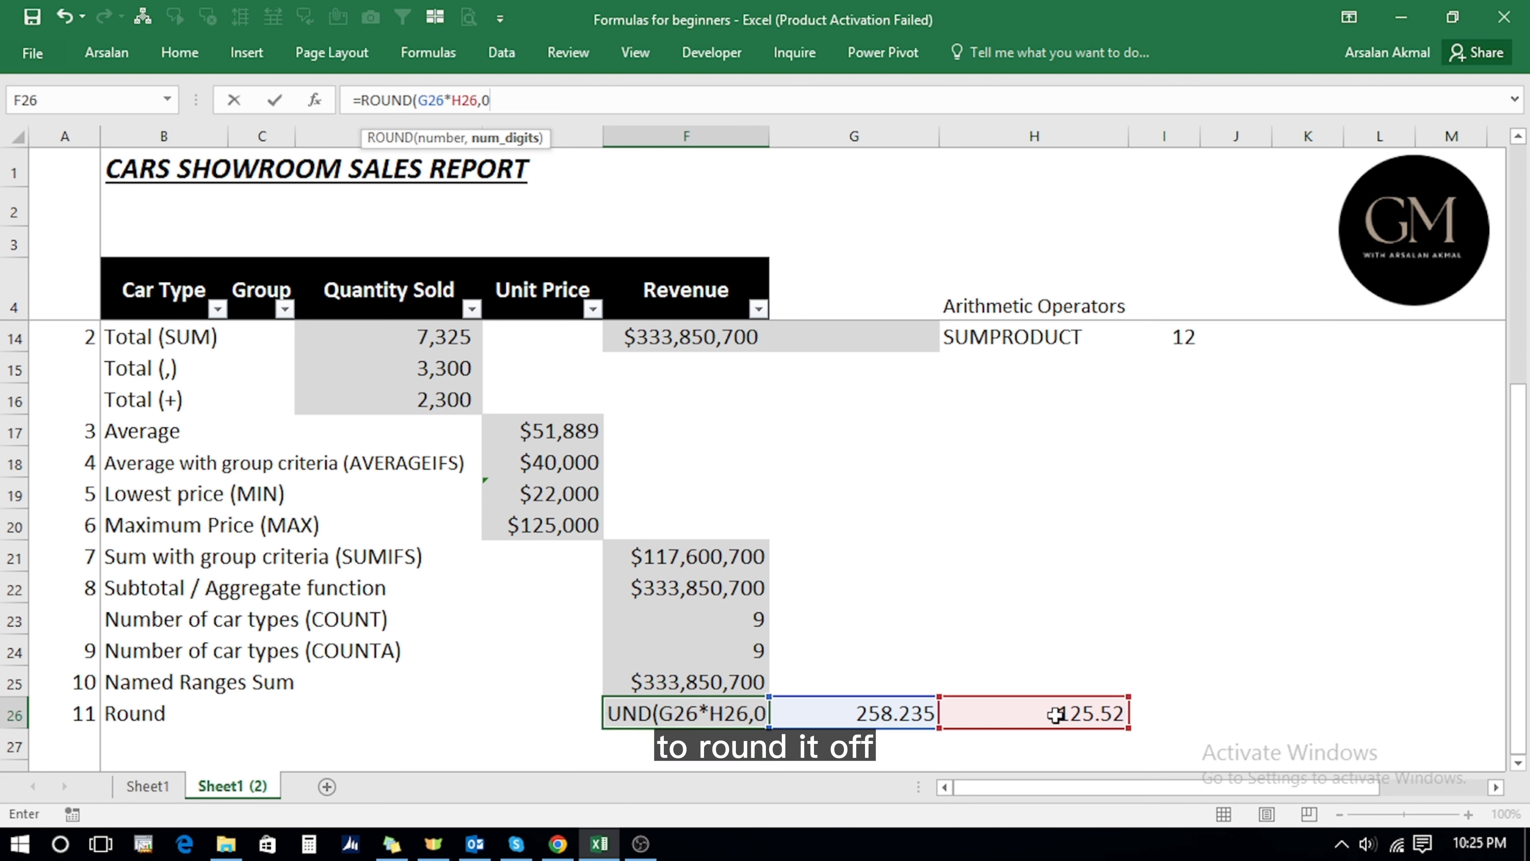
{"action": "type", "text": ")"}
{"action": "key", "text": "Return"}
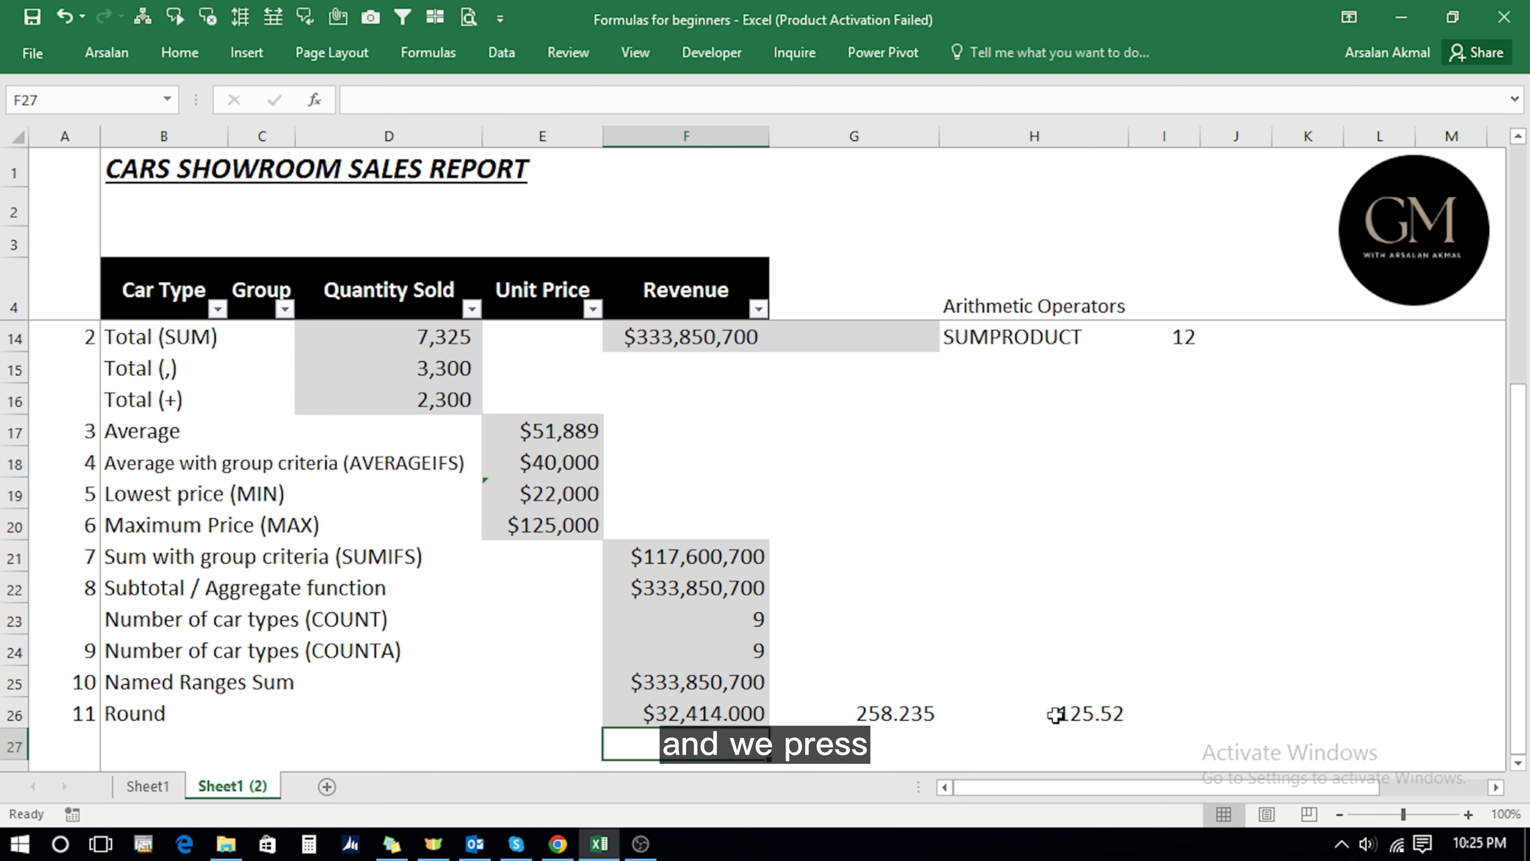
Reduce the number format of the rounded result in F26 to zero decimal places.
{"action": "key", "text": "Up"}
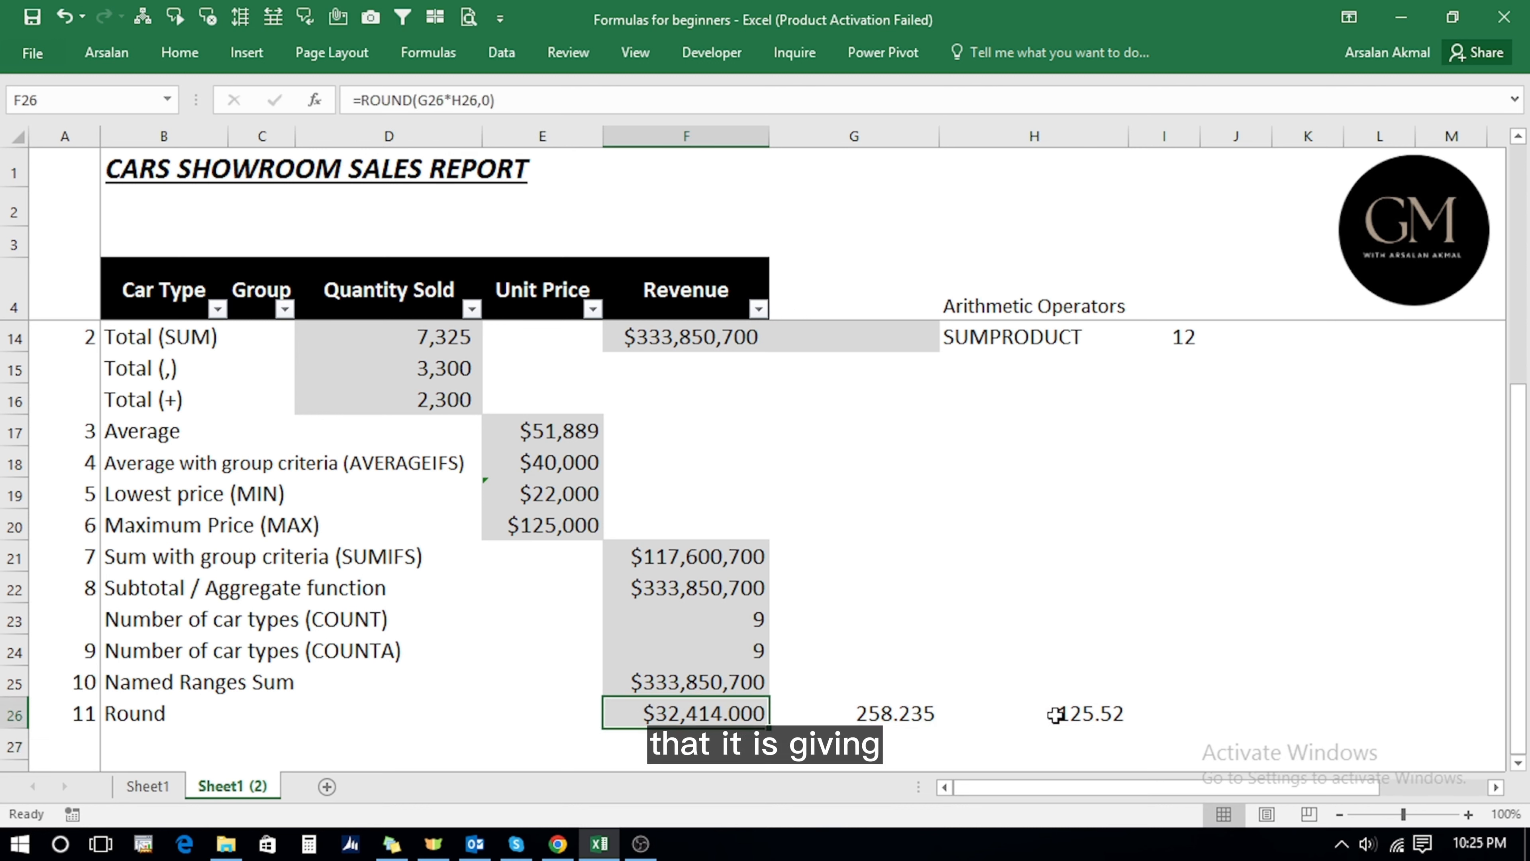
{"action": "left_click", "coordinate": [191, 57]}
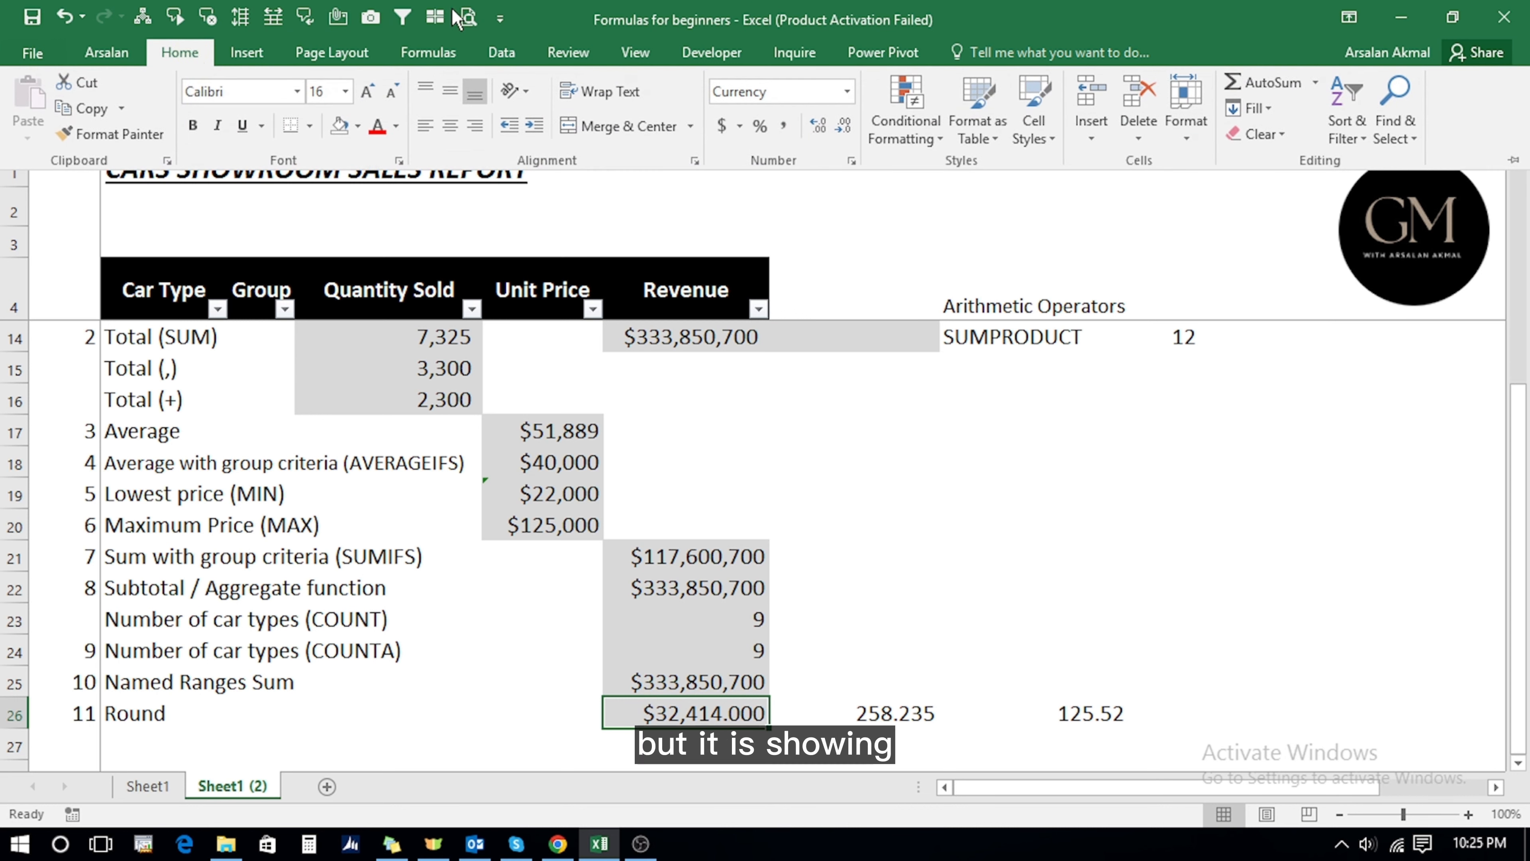
{"action": "left_click", "coordinate": [842, 126]}
{"action": "left_click", "coordinate": [842, 127]}
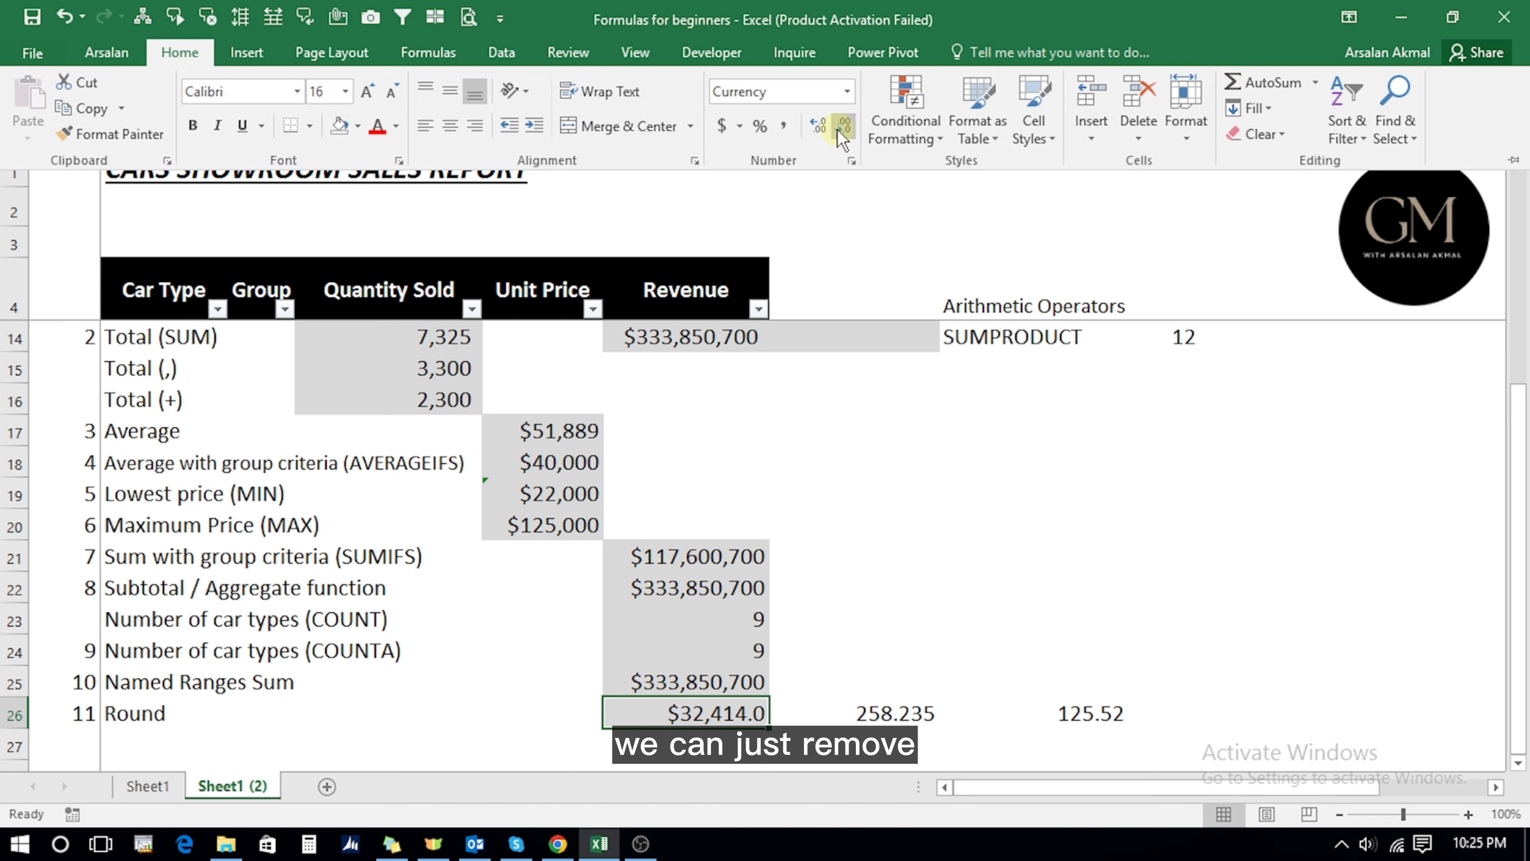
{"action": "left_click", "coordinate": [842, 128]}
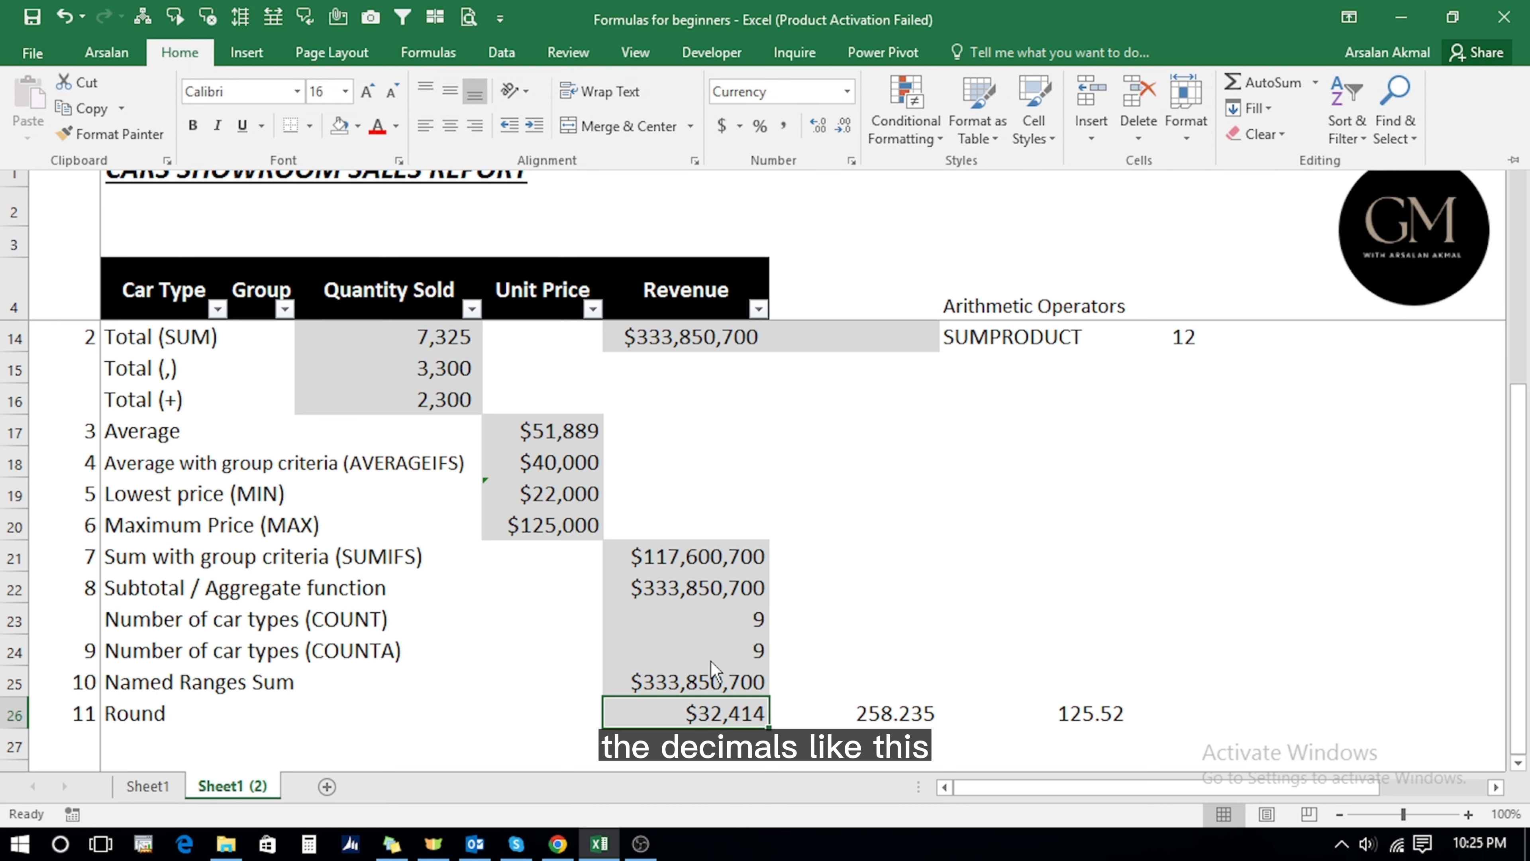
Examine the row revenue formulas in F5 and F6 and the revenue total in F14.
{"action": "key", "text": "Up"}
{"action": "key", "text": "Up"}
{"action": "key", "text": "Up"}
{"action": "key", "text": "Up"}
{"action": "key", "text": "Up"}
{"action": "key", "text": "Up"}
{"action": "key", "text": "Up"}
{"action": "key", "text": "Up"}
{"action": "key", "text": "Up"}
{"action": "key", "text": "Up"}
{"action": "key", "text": "Up"}
{"action": "key", "text": "Up"}
{"action": "key", "text": "Up"}
{"action": "key", "text": "Up"}
{"action": "key", "text": "Up"}
{"action": "key", "text": "Up"}
{"action": "key", "text": "Up"}
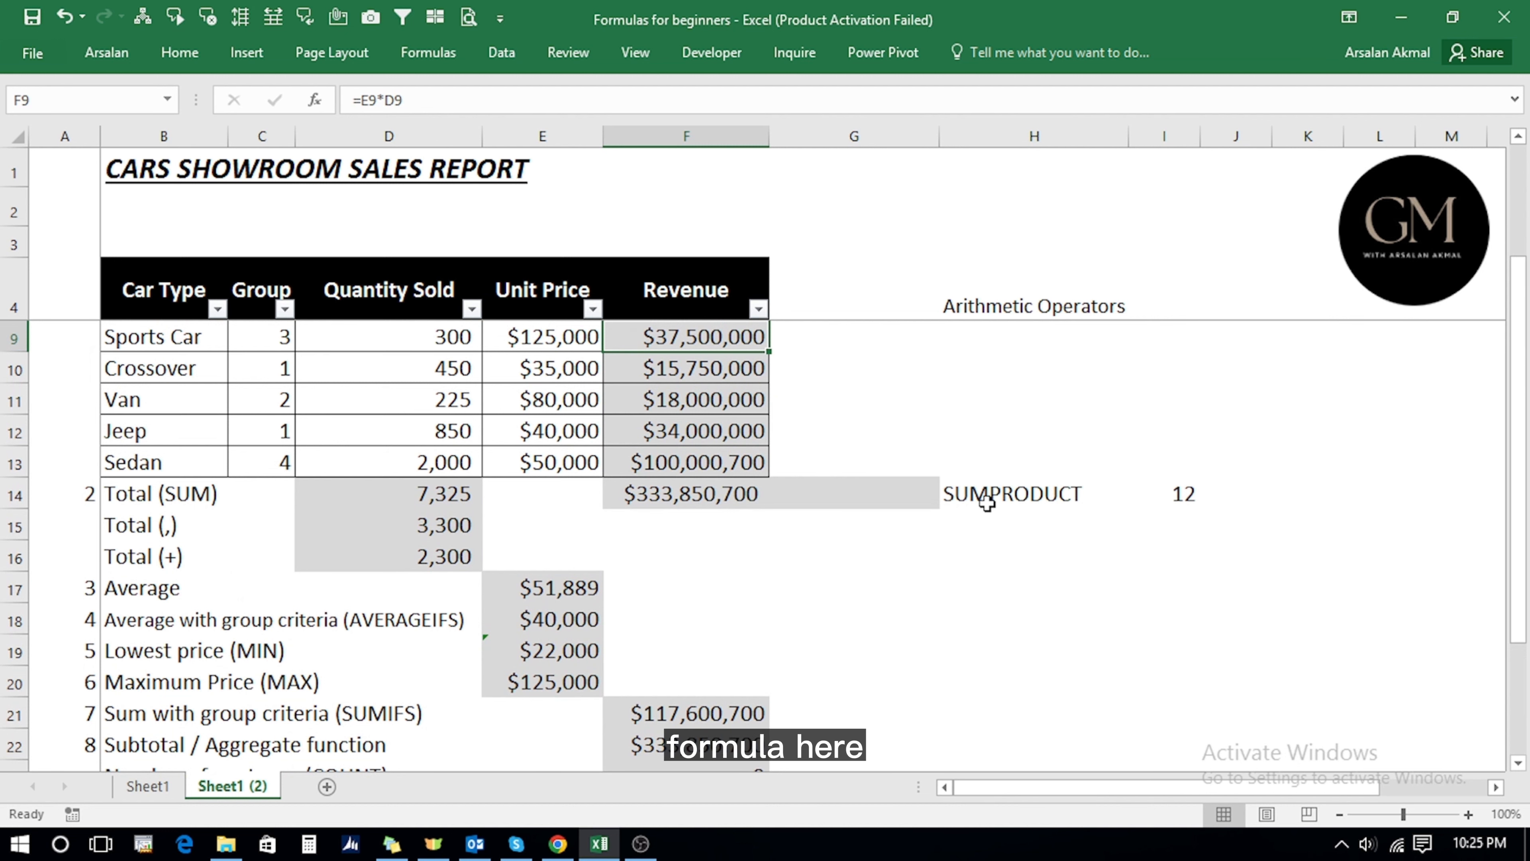
{"action": "key", "text": "Up"}
{"action": "key", "text": "Up"}
{"action": "key", "text": "Up"}
{"action": "key", "text": "Up"}
{"action": "key", "text": "Up"}
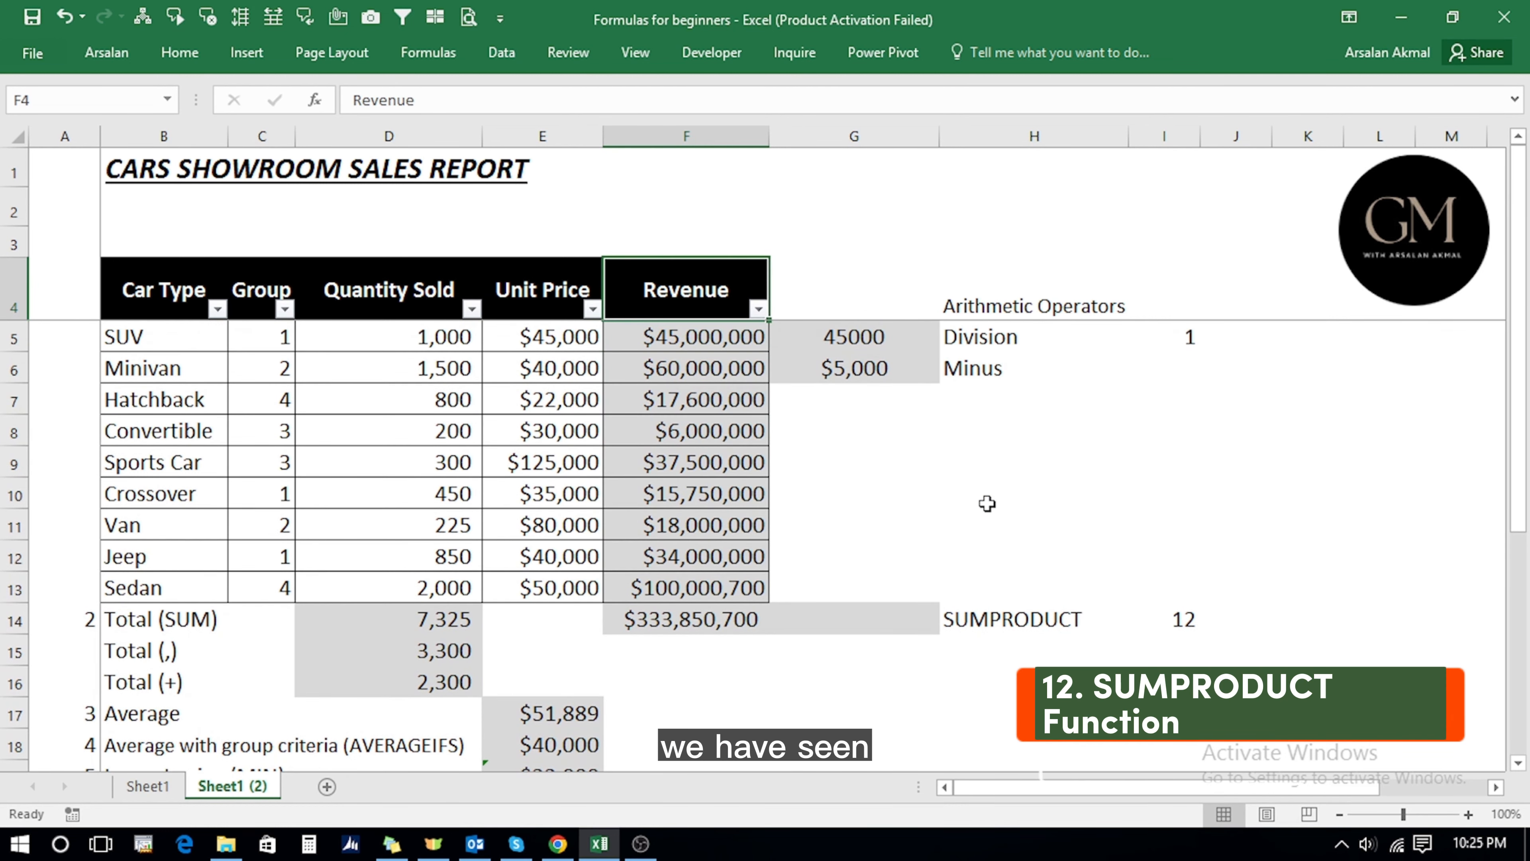
{"action": "left_click", "coordinate": [668, 340]}
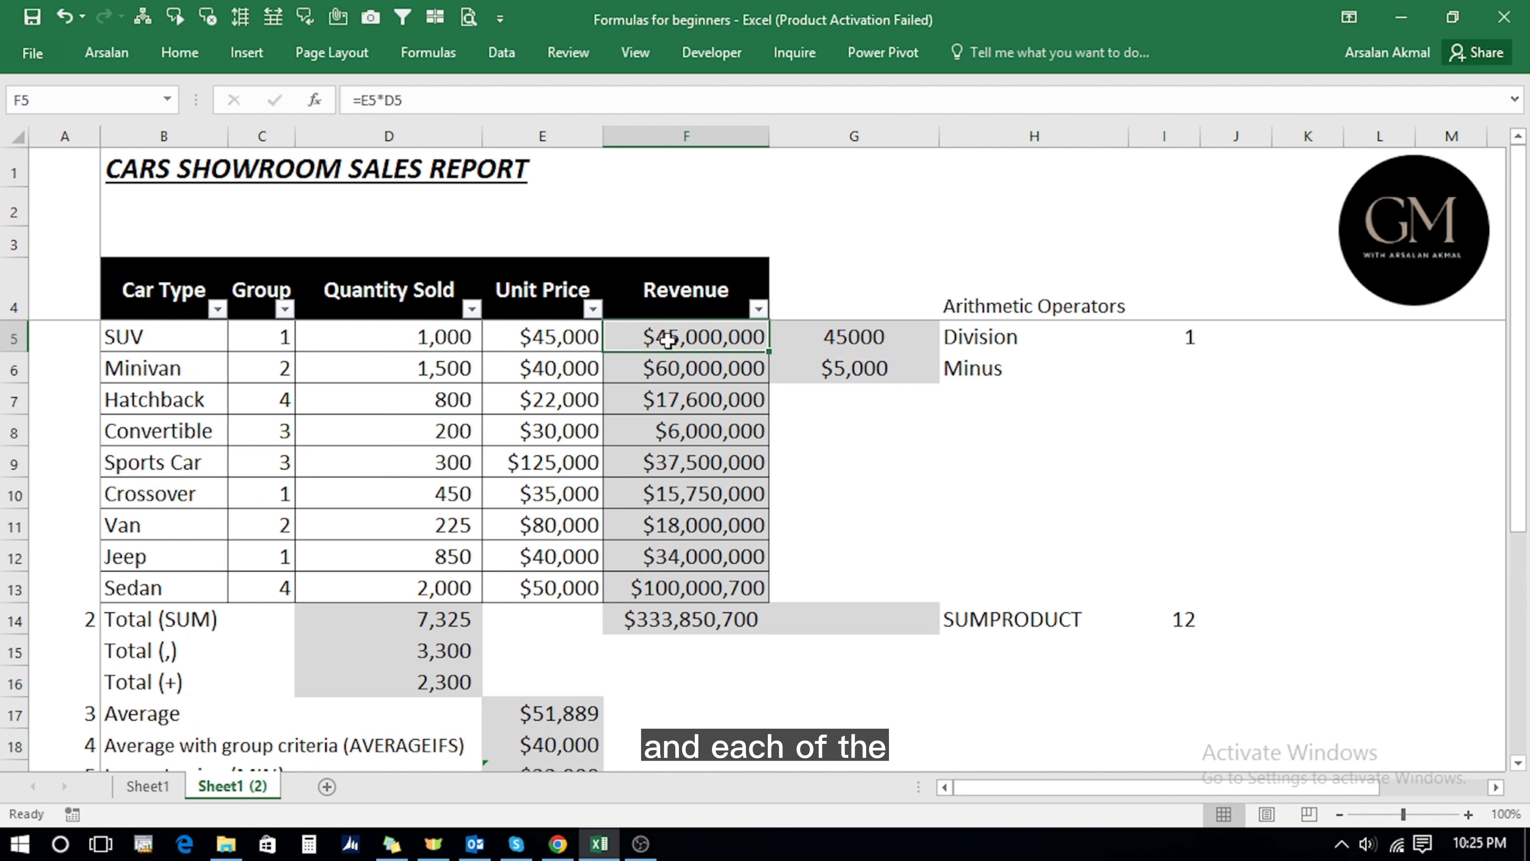
{"action": "key", "text": "F2"}
{"action": "key", "text": "Escape"}
{"action": "key", "text": "Down"}
{"action": "key", "text": "F2"}
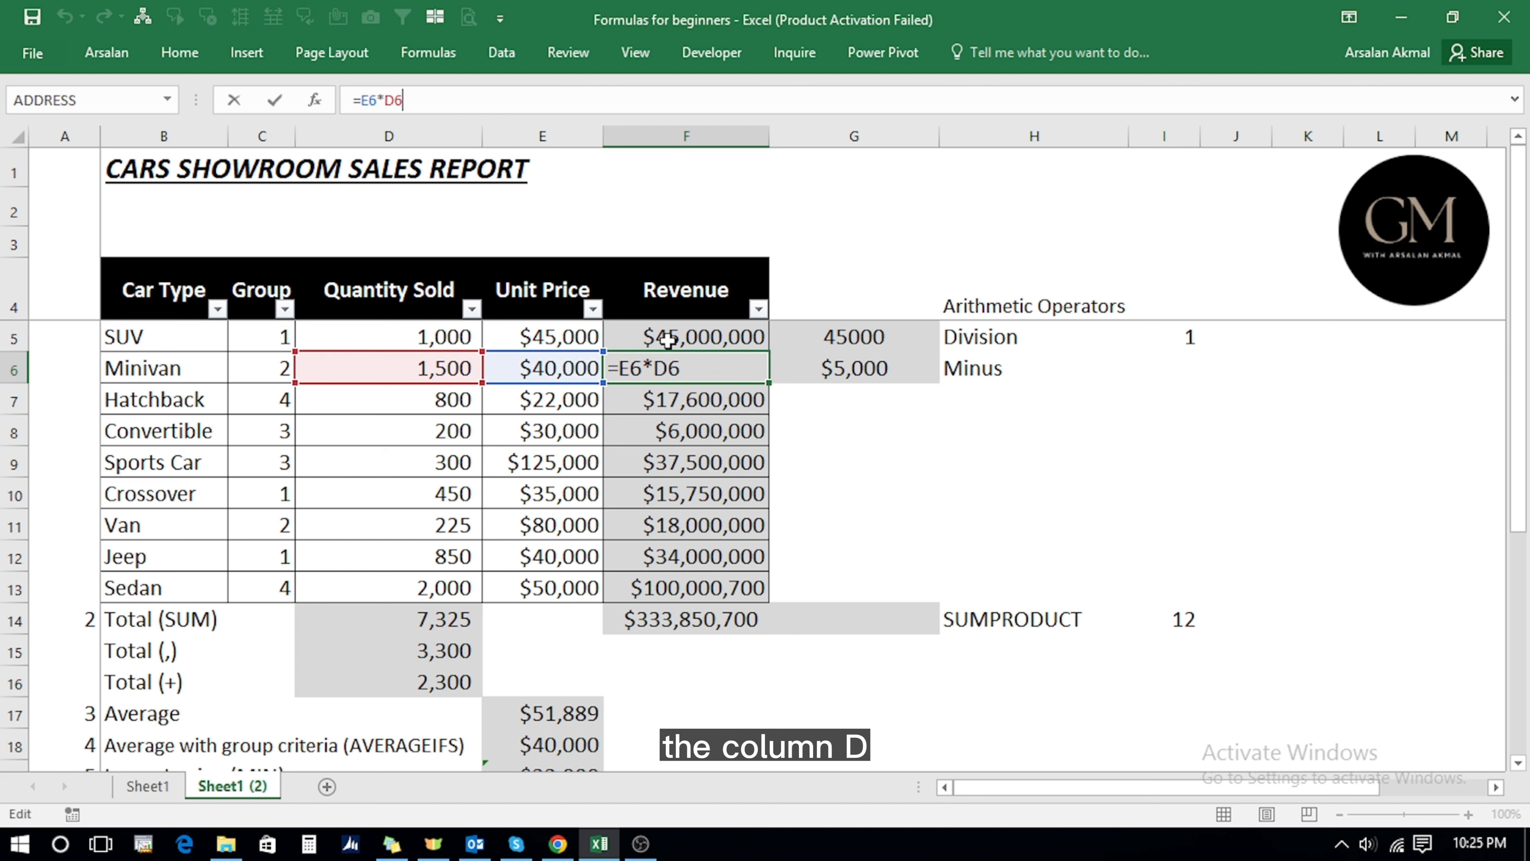
{"action": "key", "text": "Escape"}
{"action": "key", "text": "Down"}
{"action": "key", "text": "ctrl+Down"}
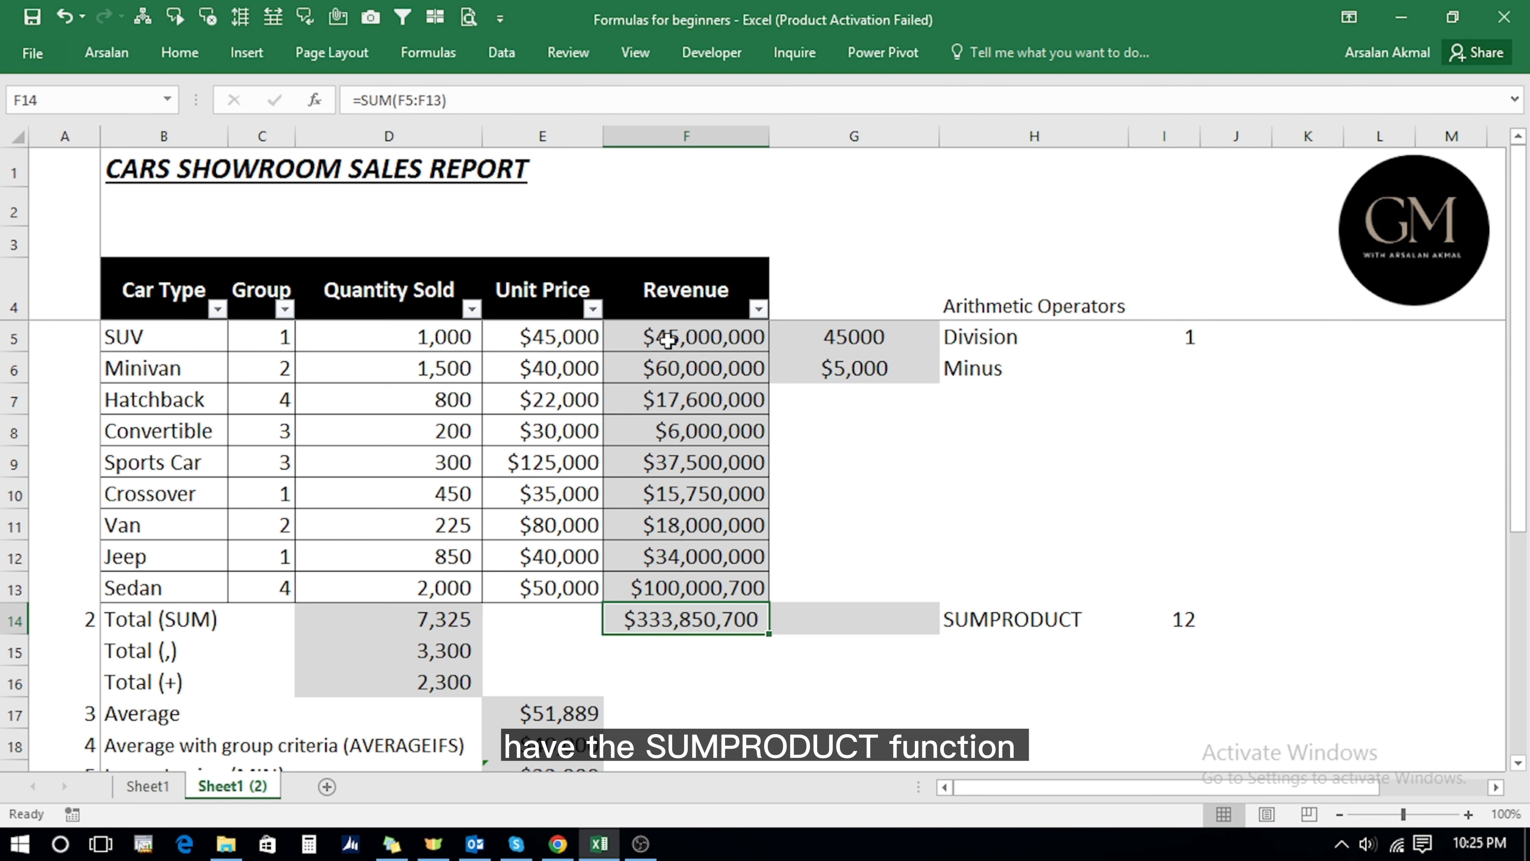
Enter =SUMPRODUCT(E5:E13,D5:D13) in cell G14 to total unit price times quantity sold.
{"action": "key", "text": "Right"}
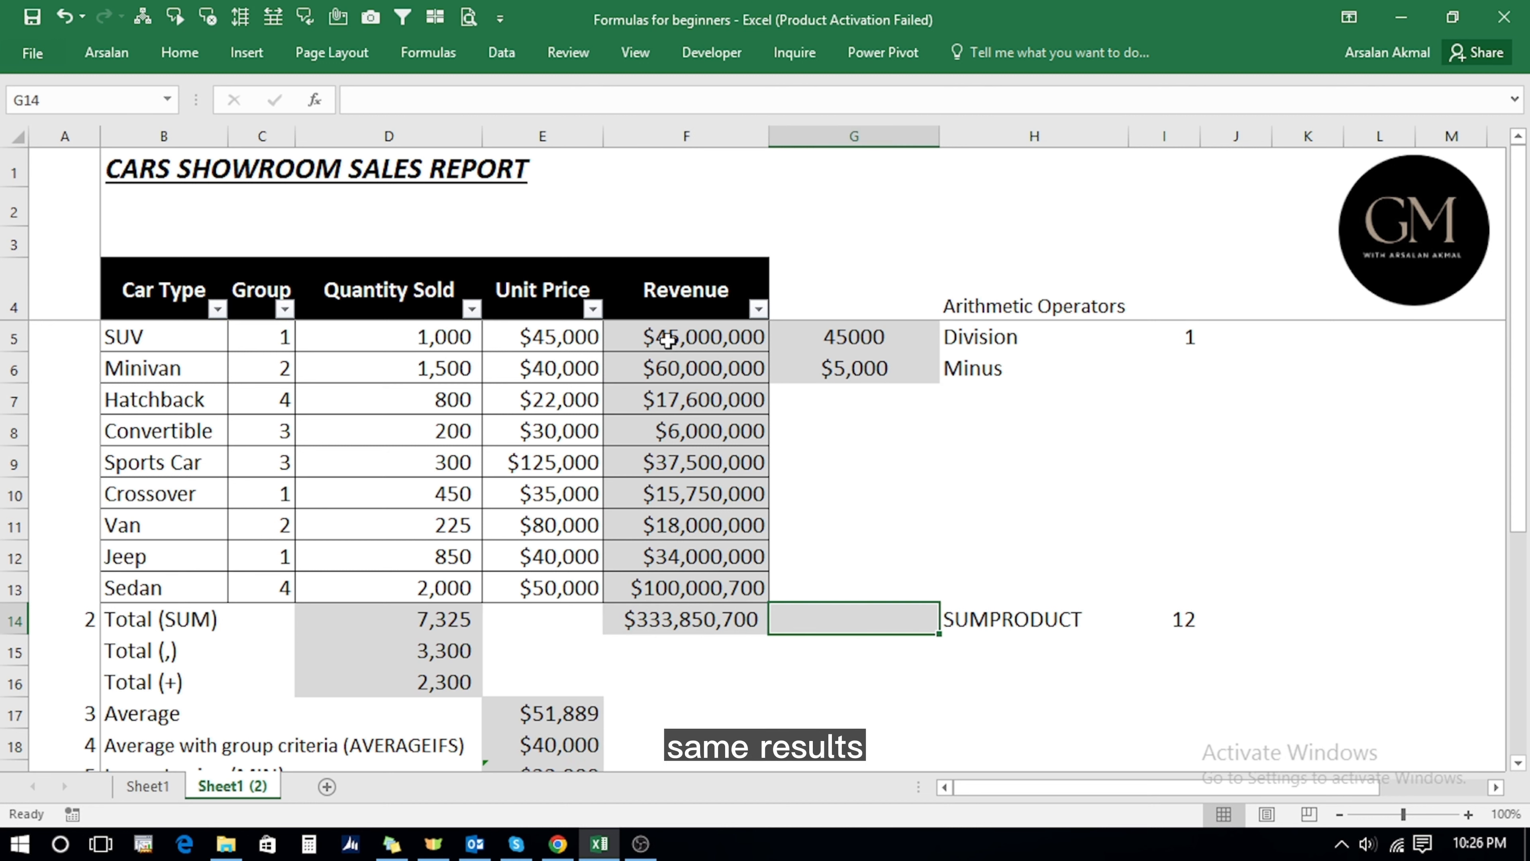
{"action": "type", "text": "="}
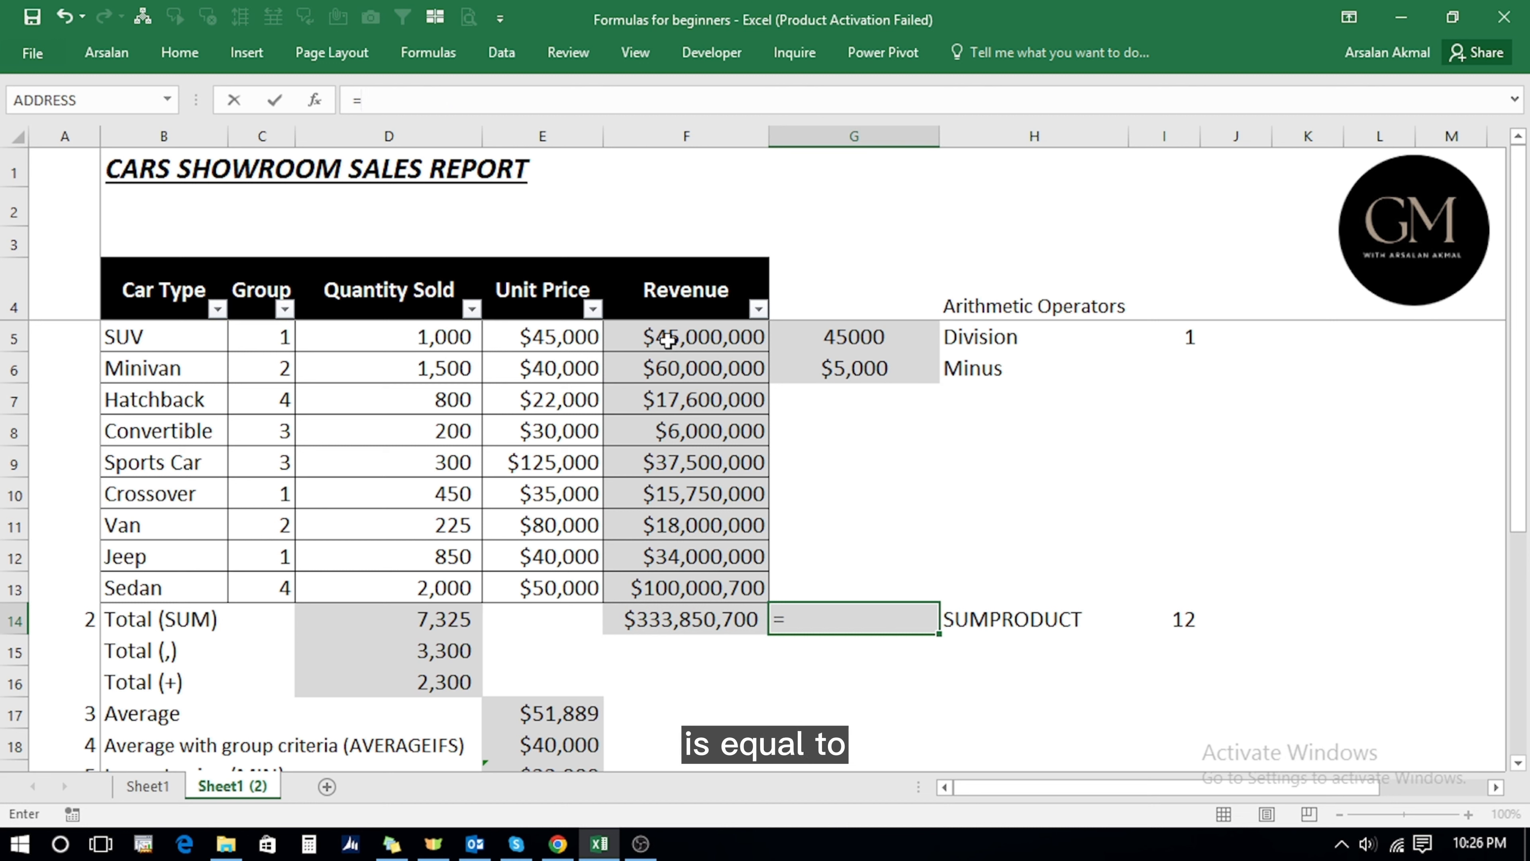
{"action": "type", "text": "sum"}
{"action": "key", "text": "Down"}
{"action": "key", "text": "Down"}
{"action": "key", "text": "Down"}
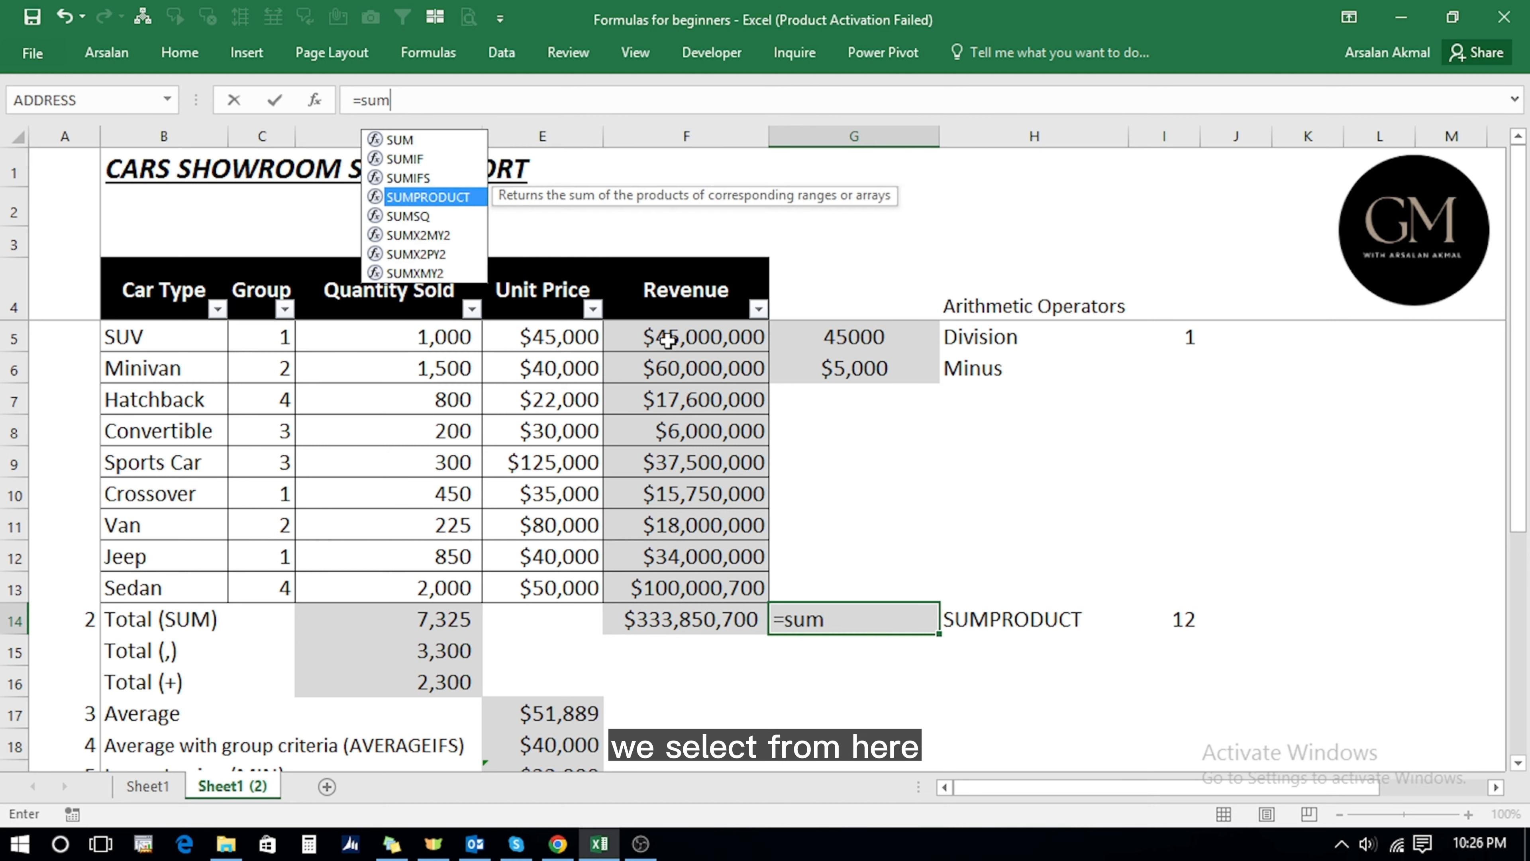
{"action": "key", "text": "Tab"}
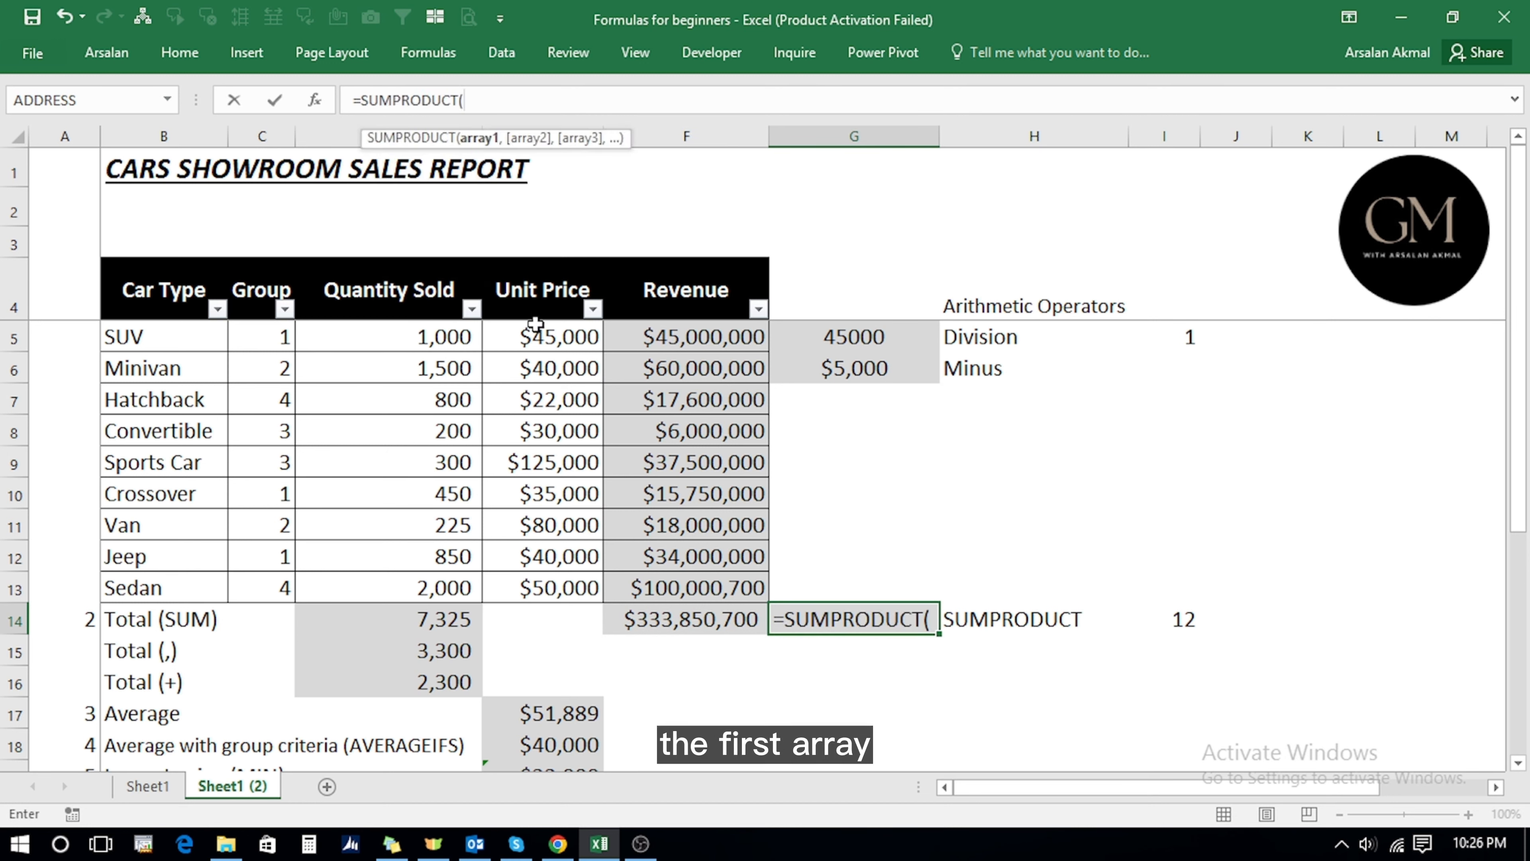
{"action": "left_click_drag", "start_coordinate": [536, 328], "coordinate": [547, 597]}
{"action": "type", "text": ","}
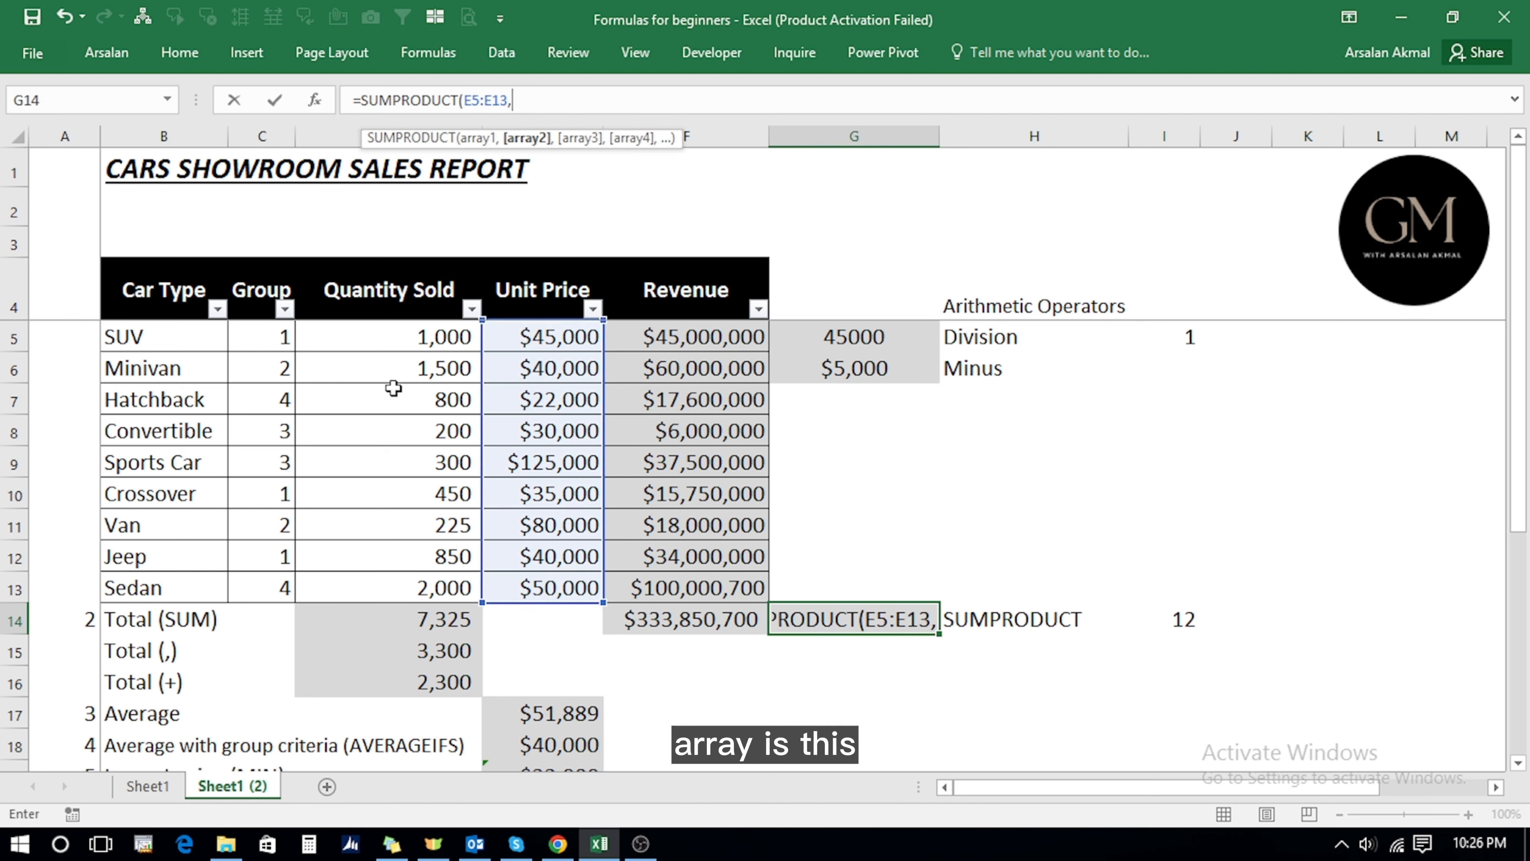
{"action": "left_click_drag", "start_coordinate": [388, 333], "coordinate": [422, 587]}
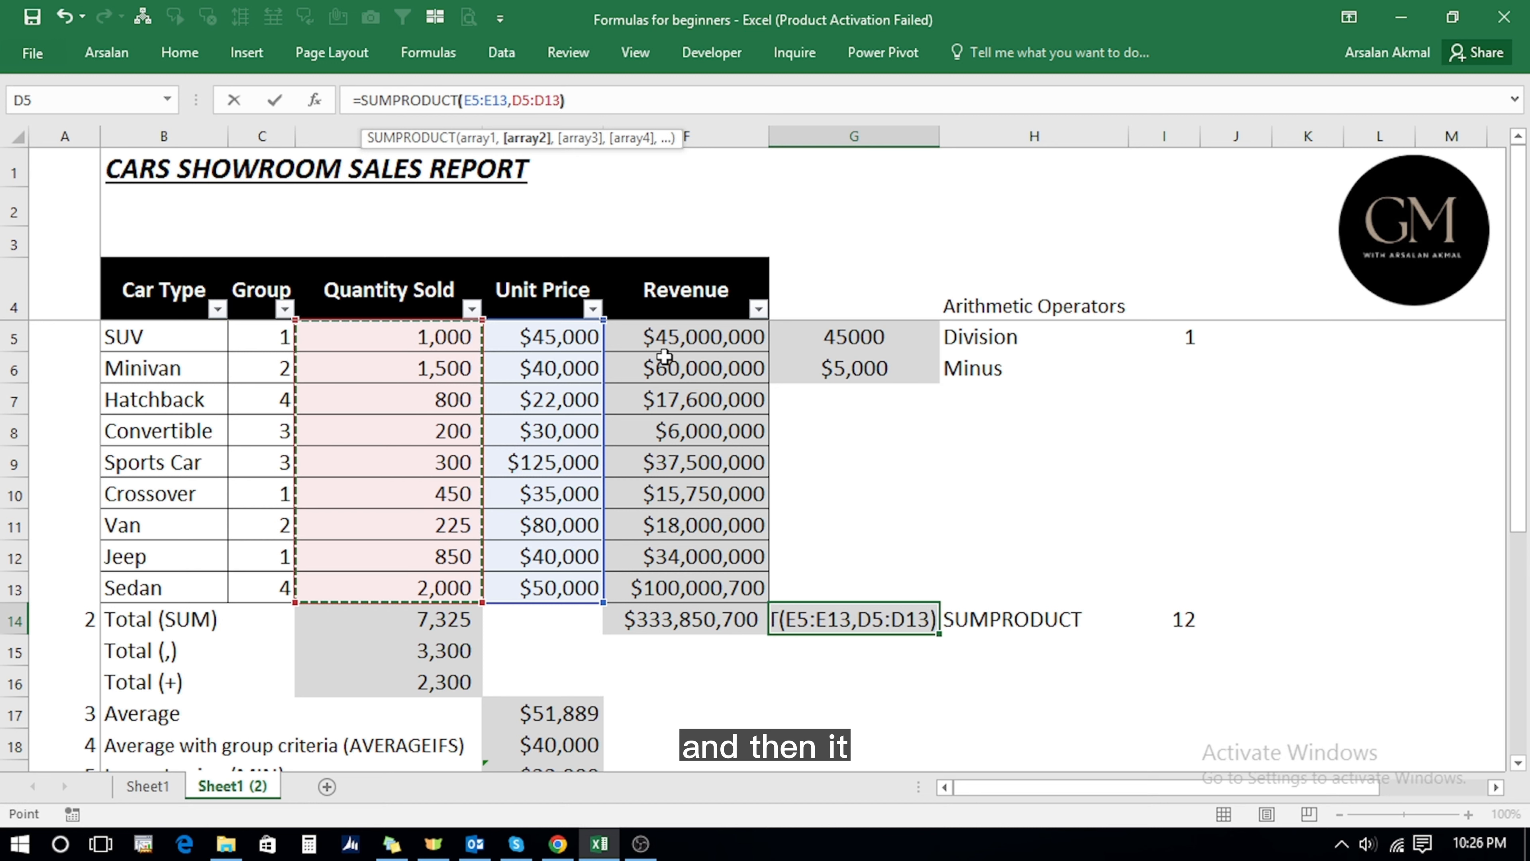
{"action": "type", "text": ")"}
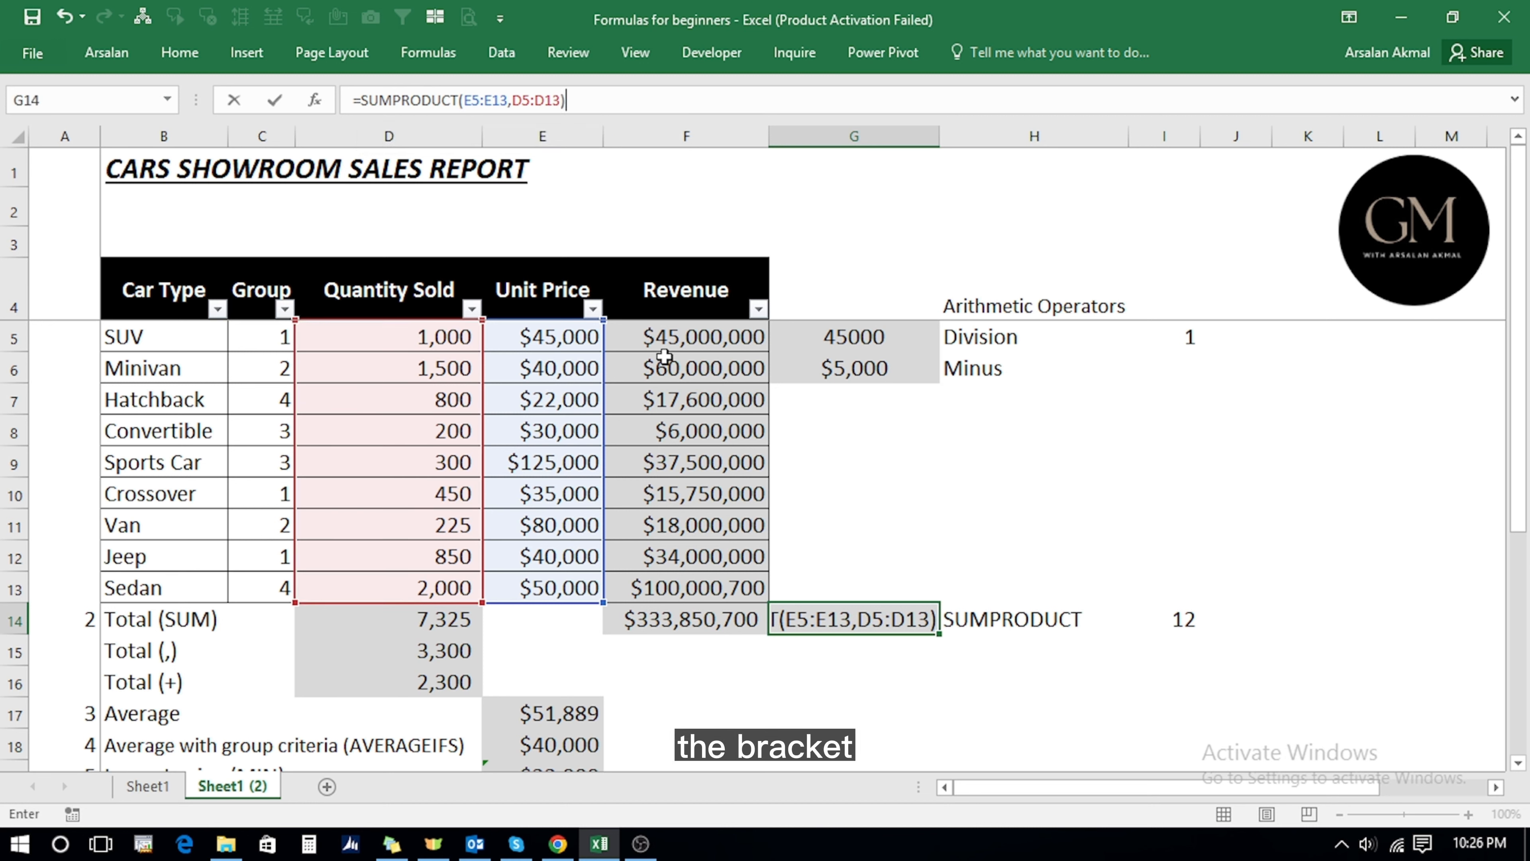
{"action": "key", "text": "Return"}
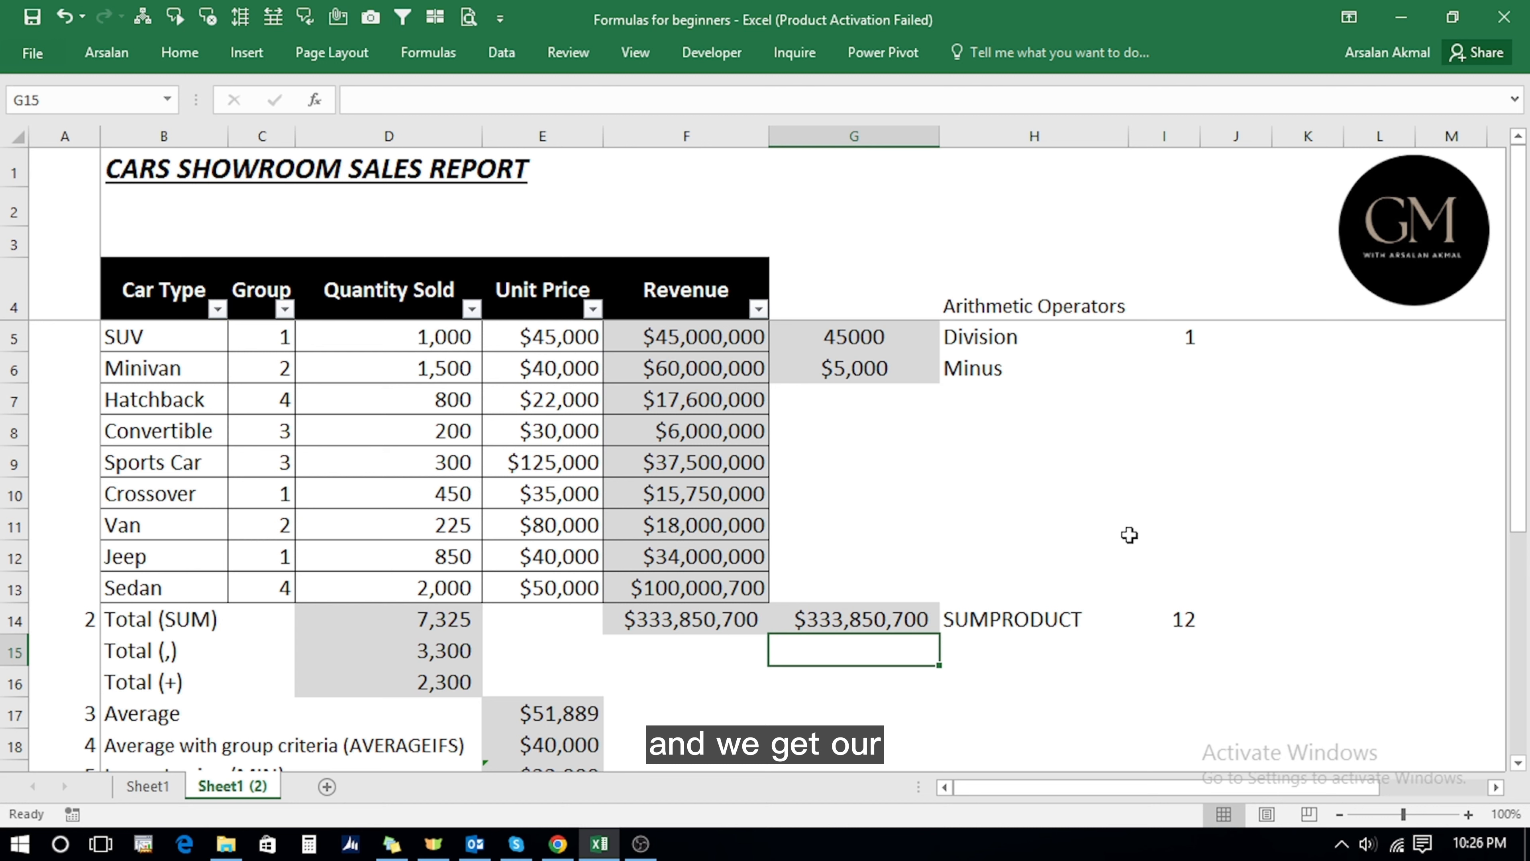
{"action": "key", "text": "Up"}
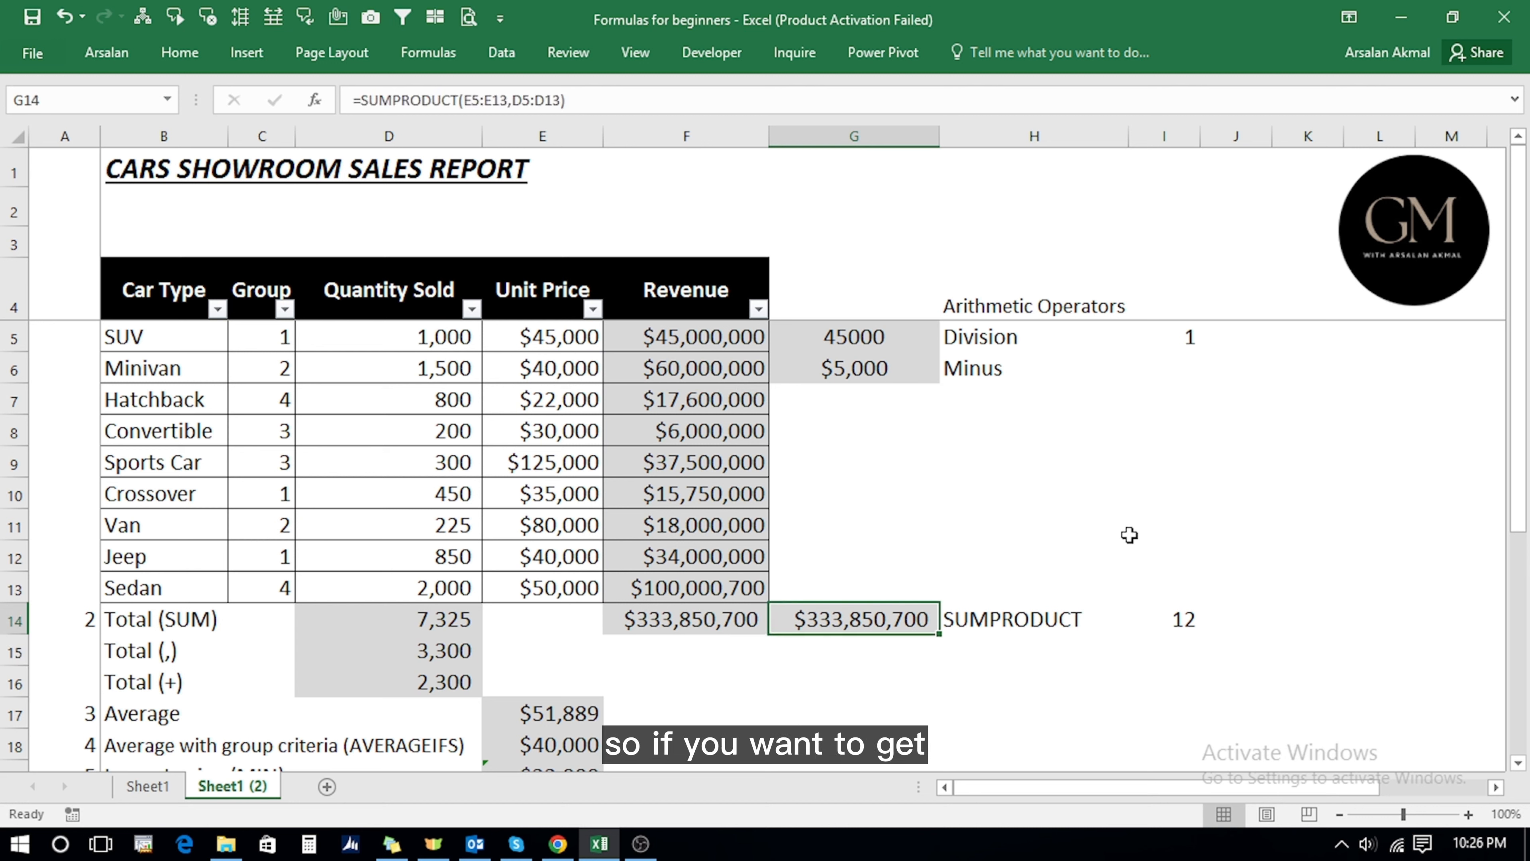